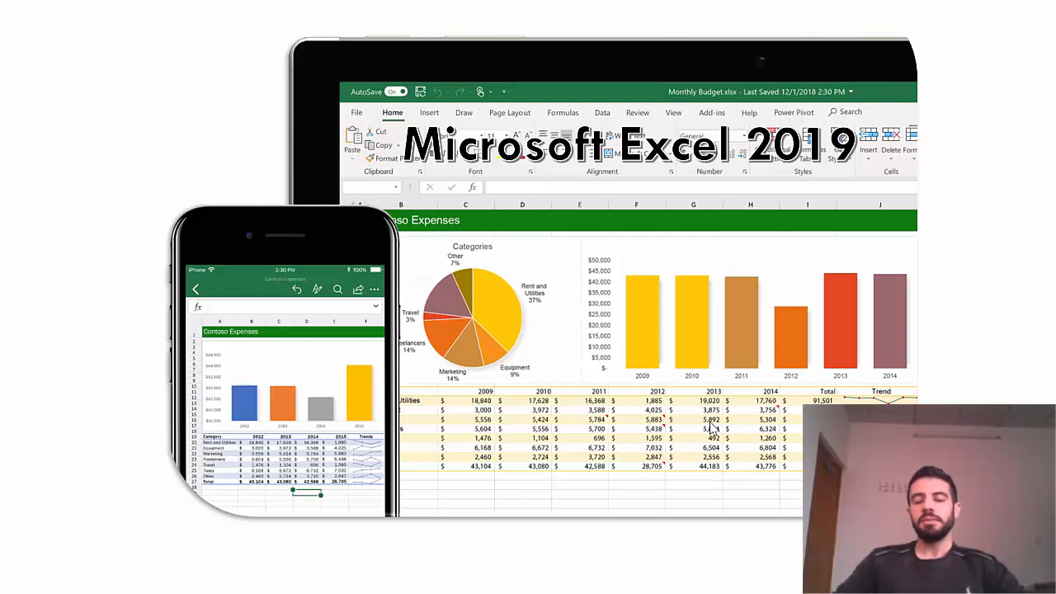
Exit the PowerPoint slide show and minimize the presentation to reveal the desktop.
{"action": "key", "text": "Escape"}
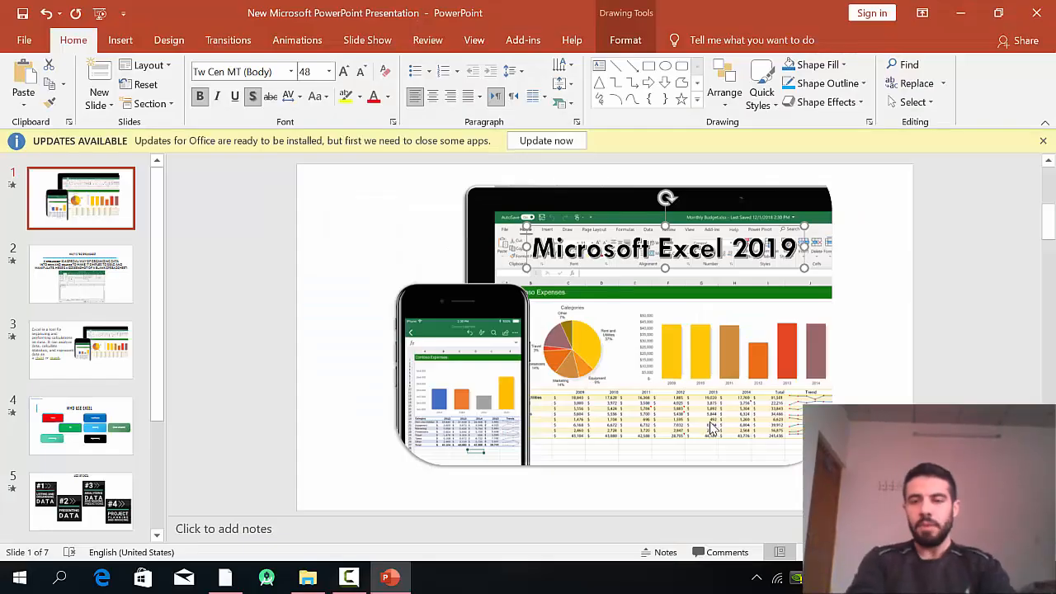
{"action": "left_click", "coordinate": [960, 12]}
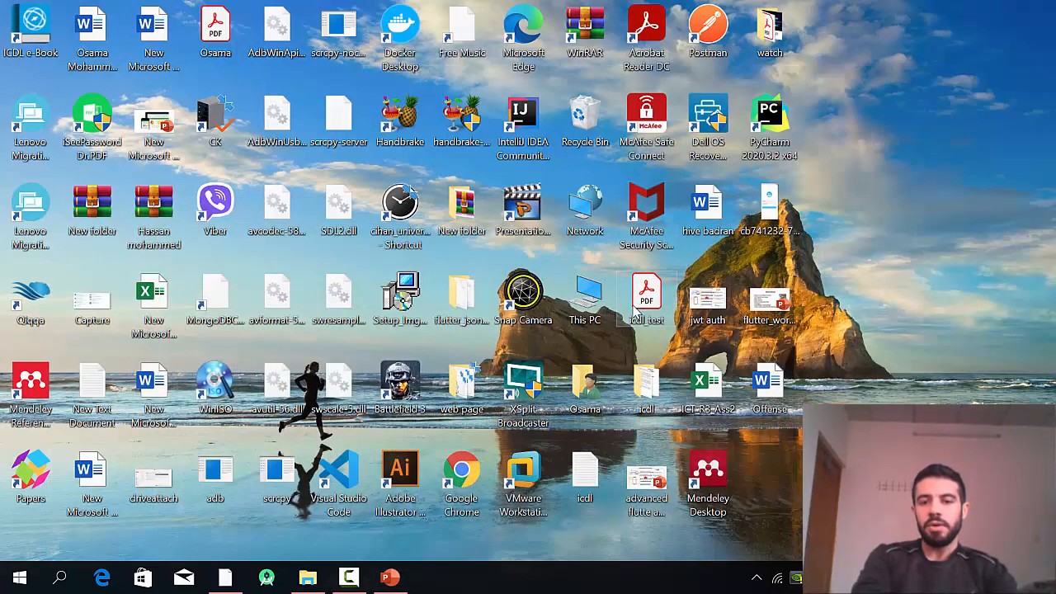
Create a new folder named 'osama' on Local Disk (E:).
{"action": "double_click", "coordinate": [584, 298]}
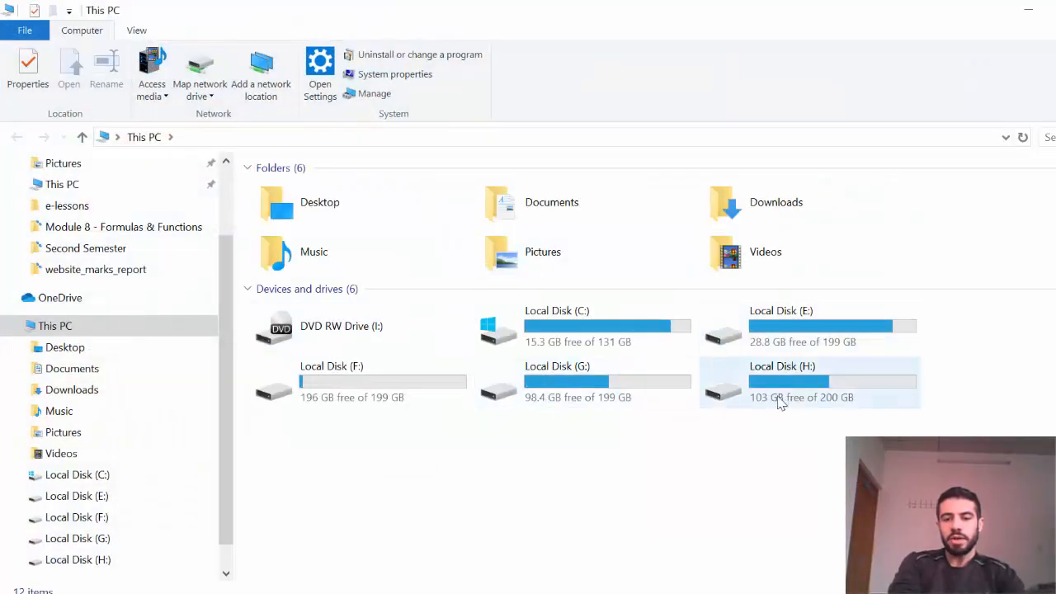
{"action": "double_click", "coordinate": [790, 339]}
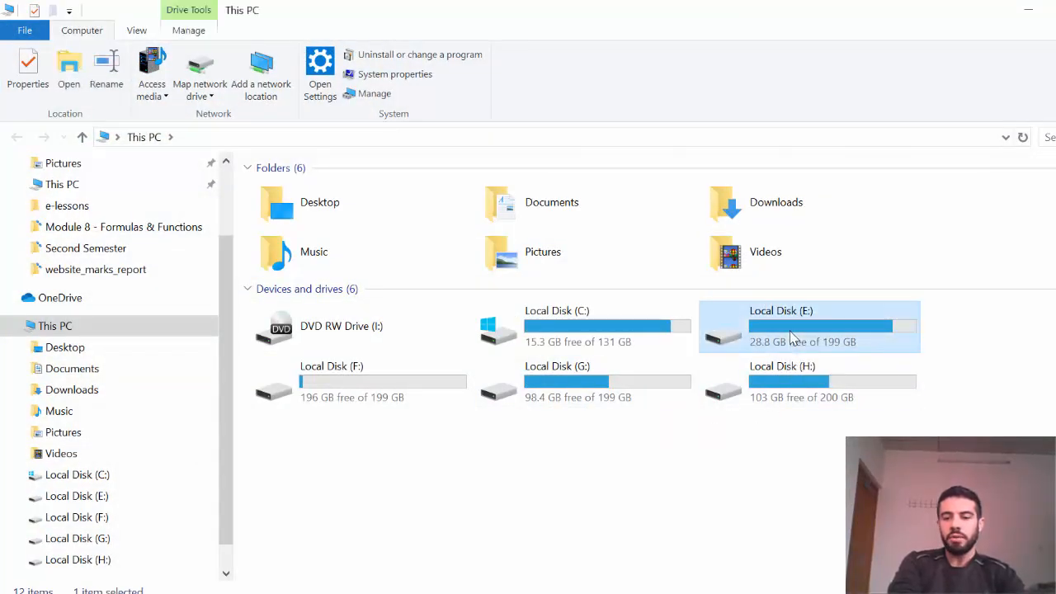
{"action": "right_click", "coordinate": [835, 502]}
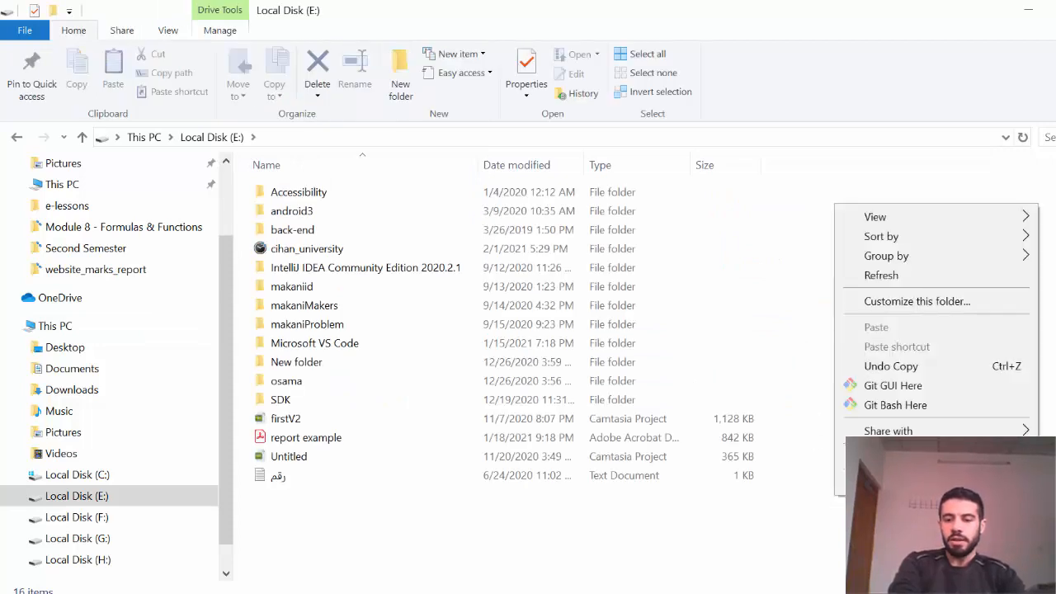
{"action": "mouse_move", "coordinate": [840, 455]}
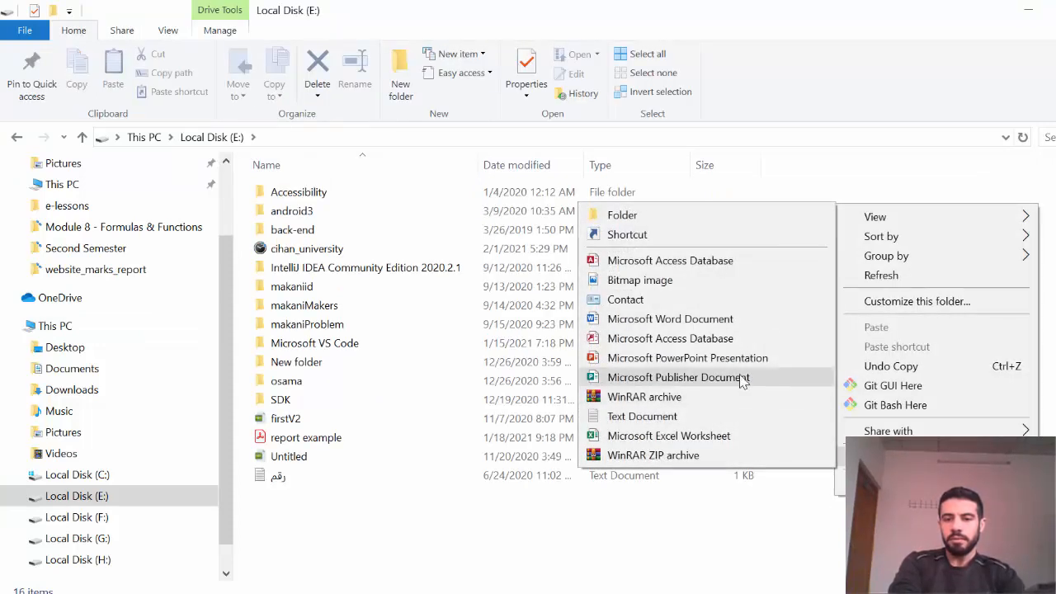
{"action": "left_click", "coordinate": [681, 214]}
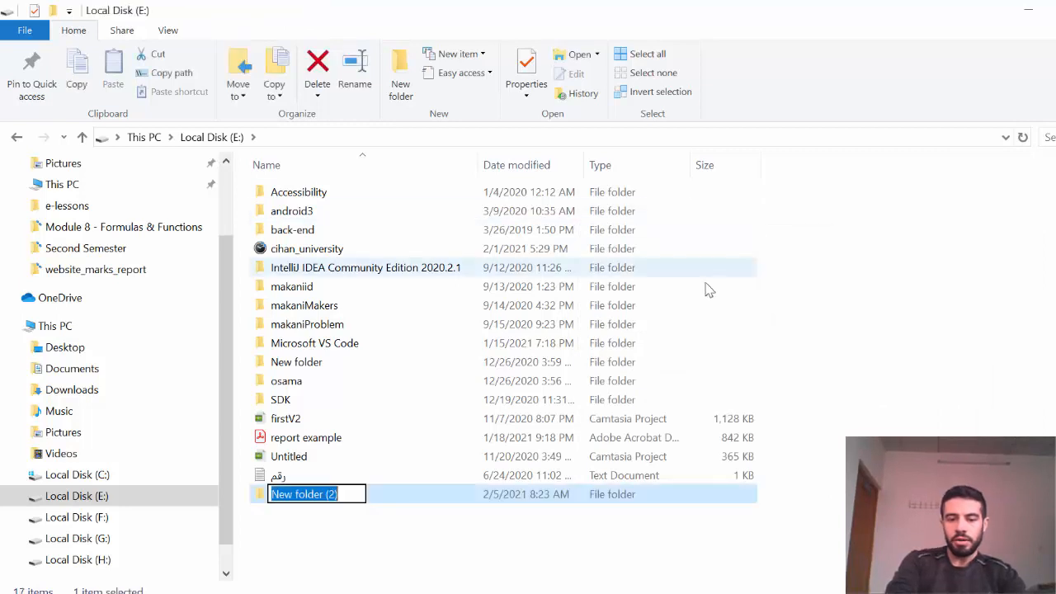
{"action": "type", "text": "osama"}
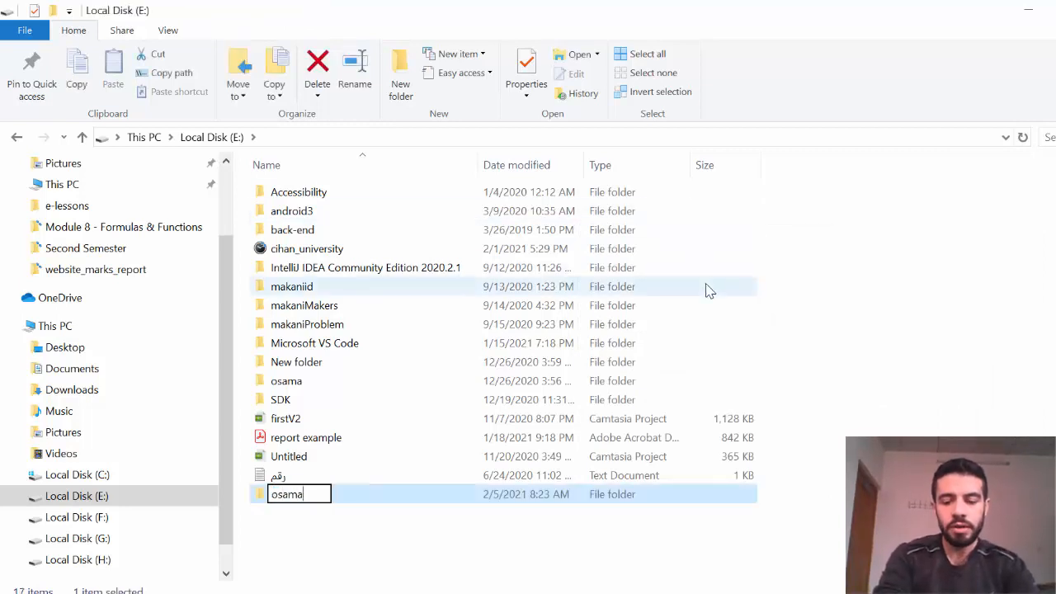
{"action": "key", "text": "Return"}
Inside the osama folder, create a new Excel worksheet named 'osama'.
{"action": "left_click", "coordinate": [291, 385]}
{"action": "double_click", "coordinate": [290, 384]}
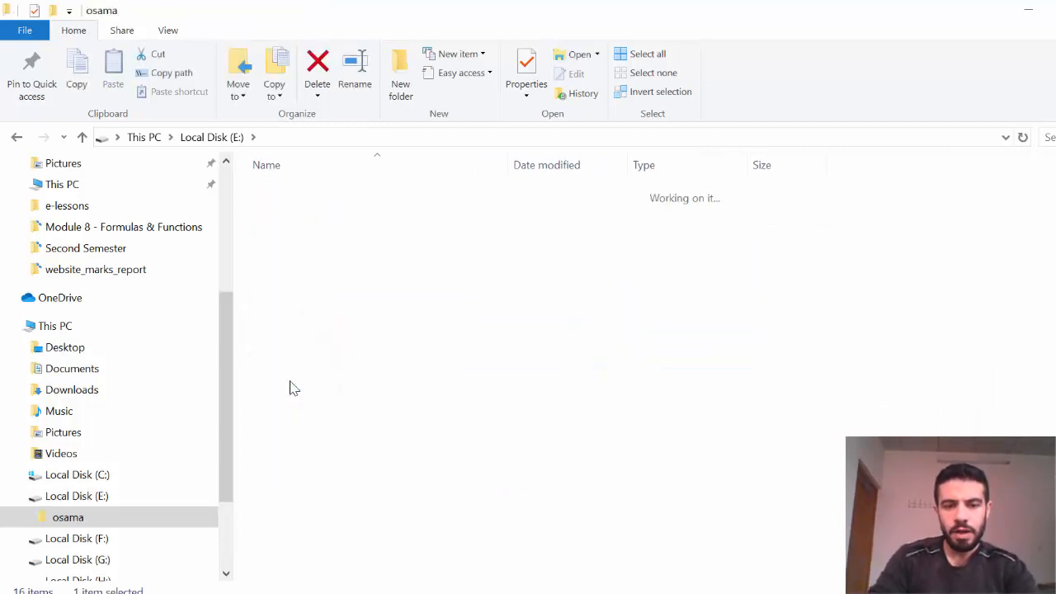
{"action": "right_click", "coordinate": [292, 334]}
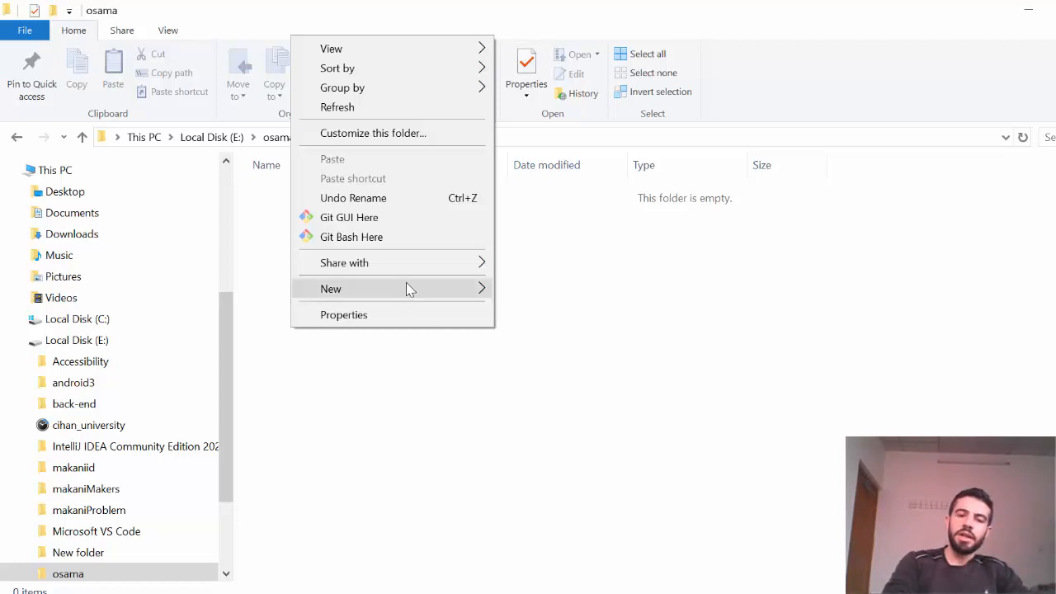
{"action": "mouse_move", "coordinate": [419, 288]}
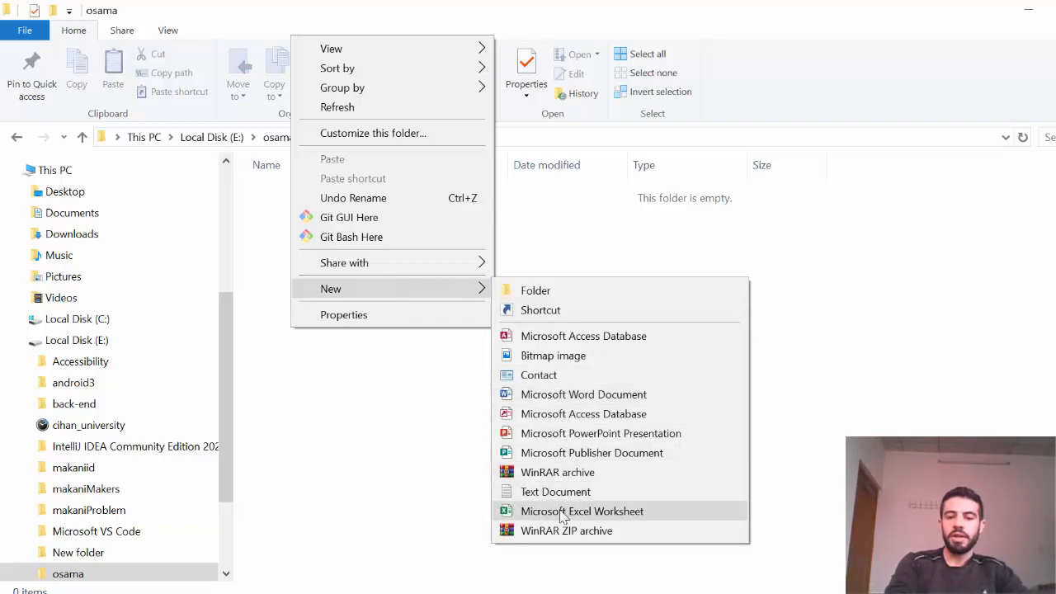
{"action": "left_click", "coordinate": [599, 512]}
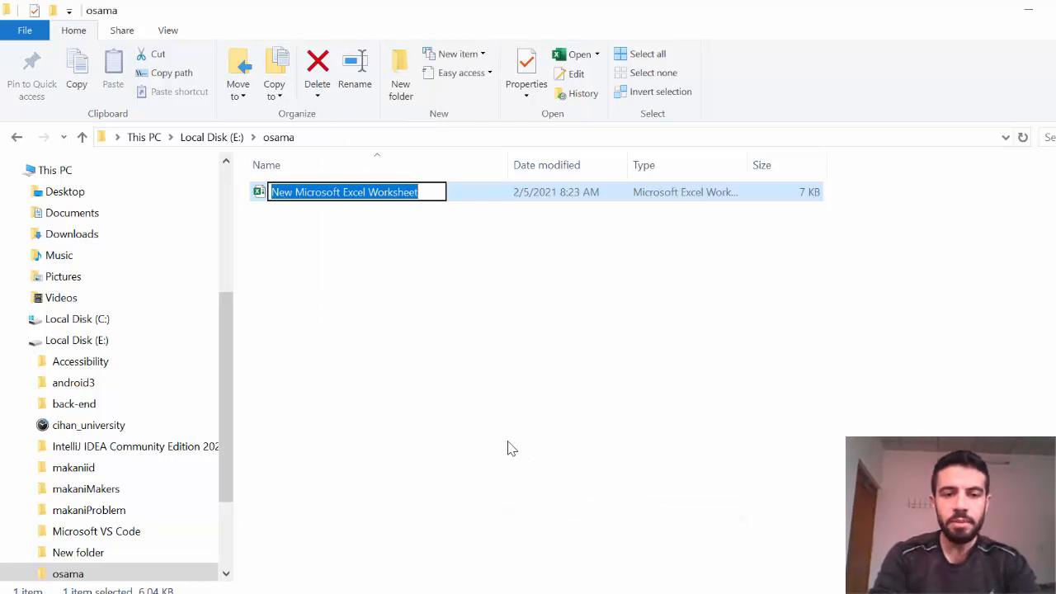
{"action": "type", "text": "osama"}
{"action": "key", "text": "Return"}
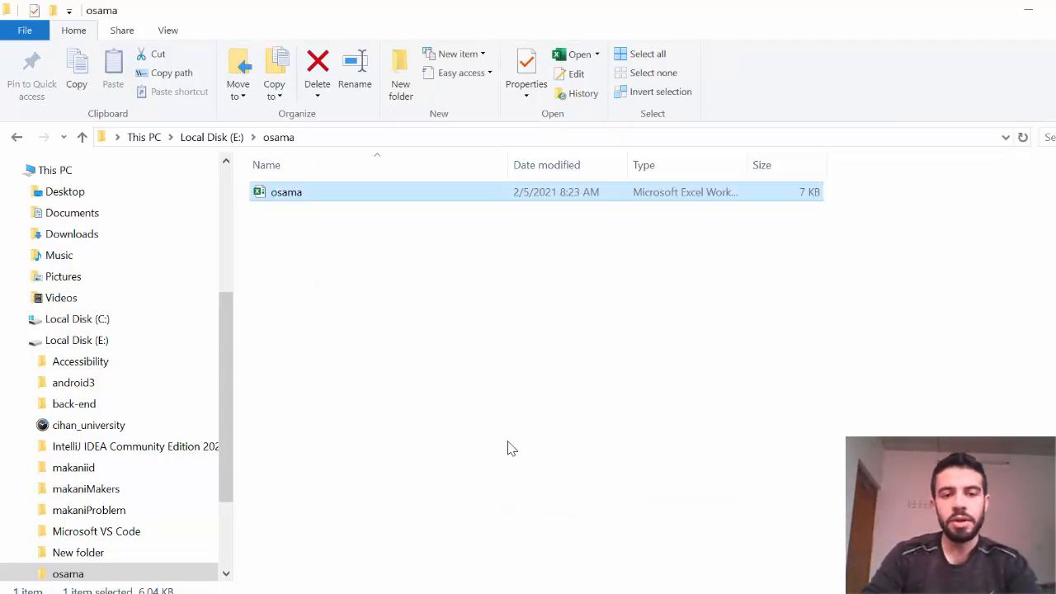
Open the osama workbook in Excel, briefly viewing the File backstage and Quick Access Toolbar list.
{"action": "double_click", "coordinate": [313, 202]}
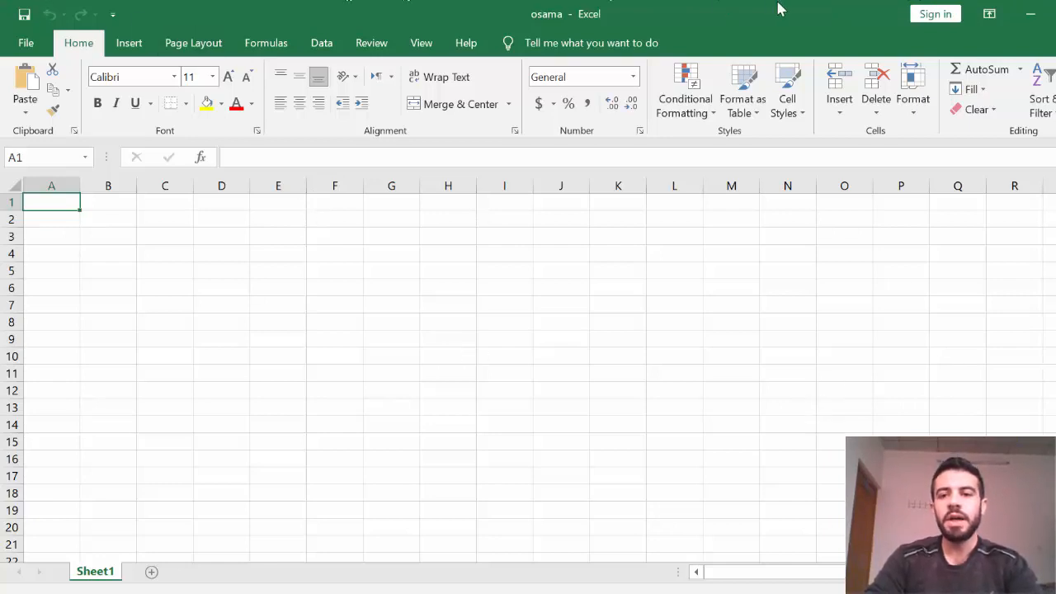
{"action": "left_click", "coordinate": [32, 47]}
{"action": "left_click", "coordinate": [25, 50]}
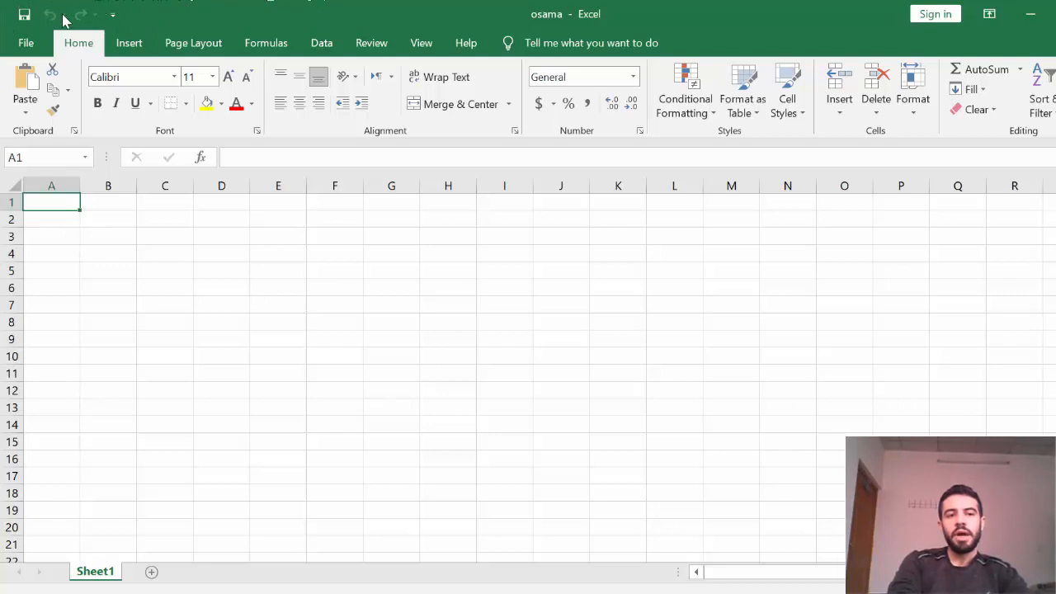
{"action": "left_click", "coordinate": [113, 17]}
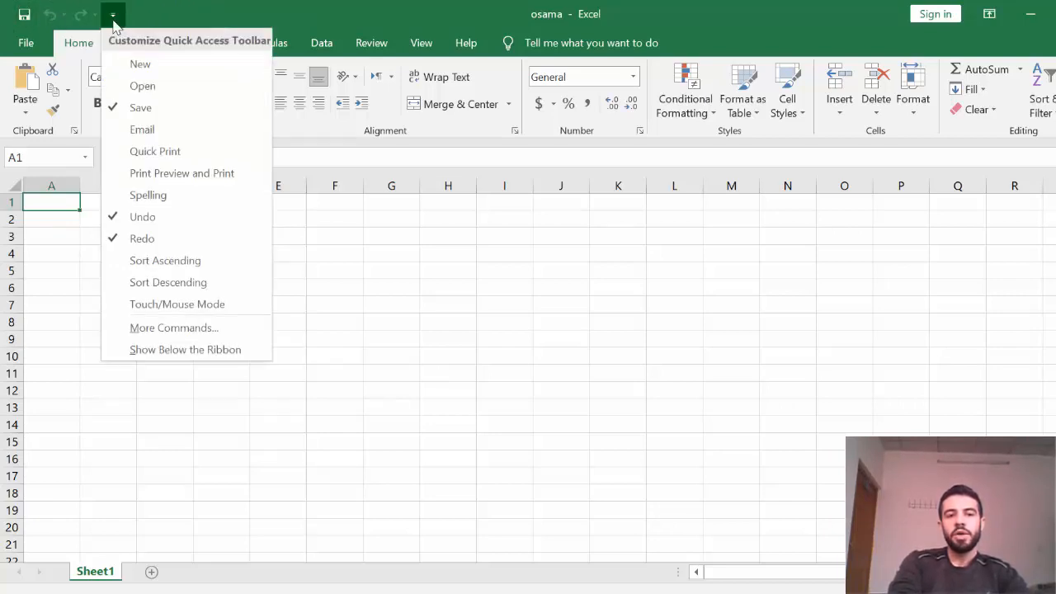
{"action": "left_click", "coordinate": [113, 18]}
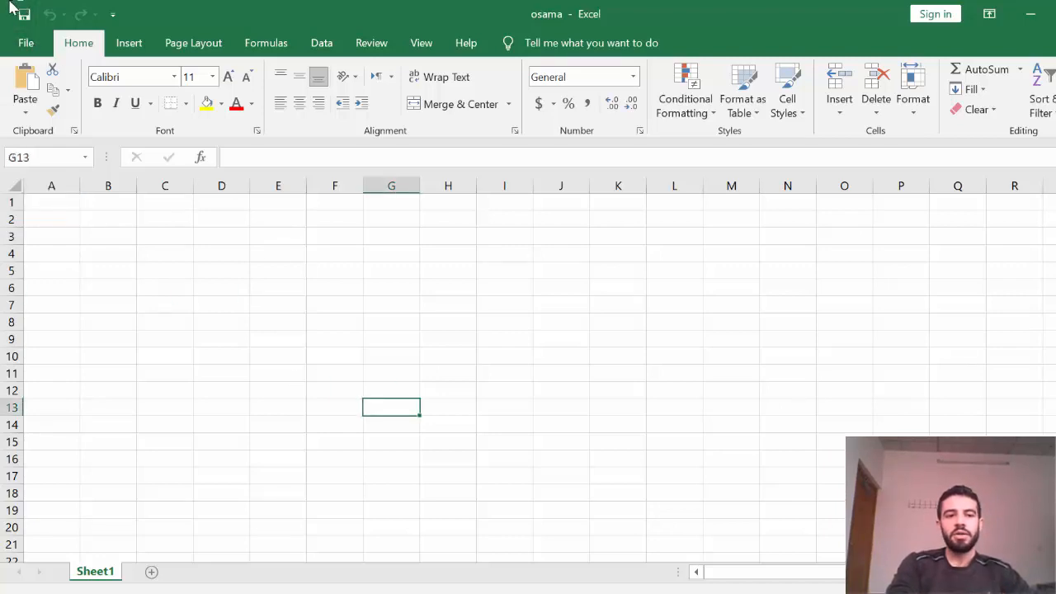
Glance at the File backstage options, then return to the empty Sheet1.
{"action": "left_click", "coordinate": [25, 43]}
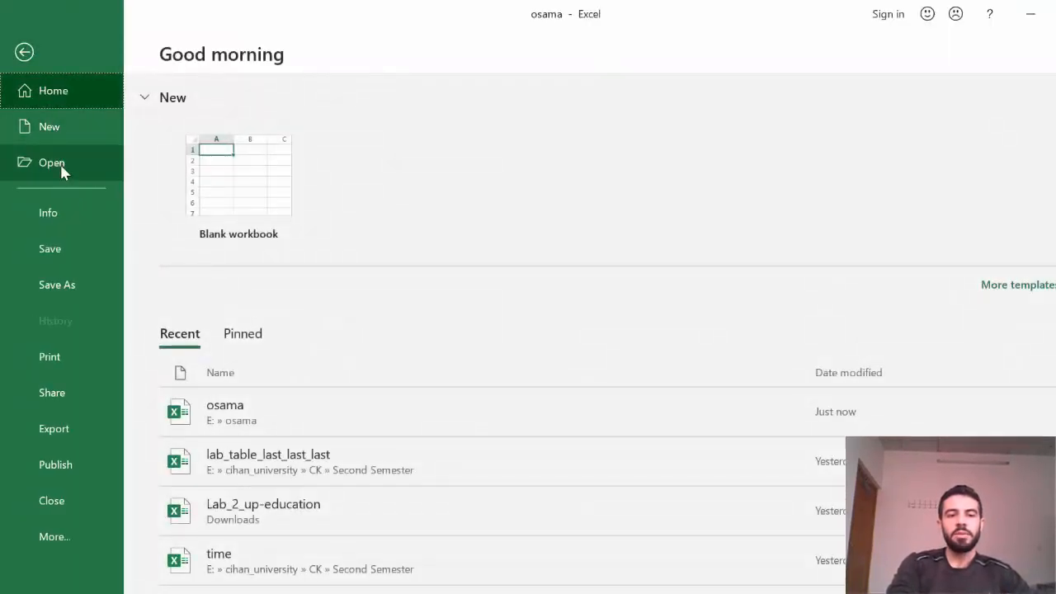
{"action": "left_click", "coordinate": [65, 249]}
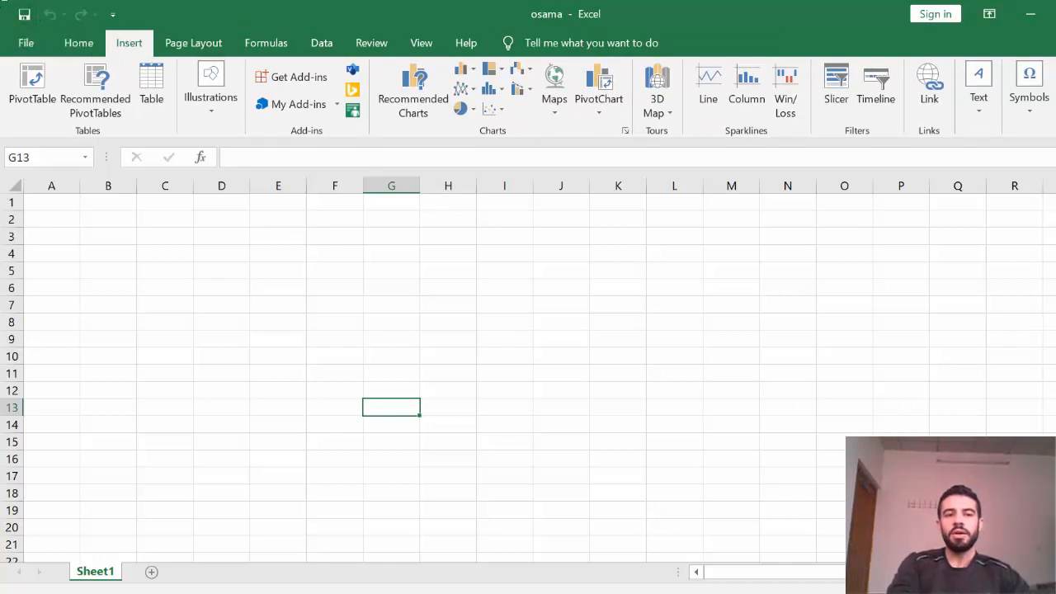
Add New, Sort Descending and Email shortcuts to the Quick Access Toolbar.
{"action": "left_click", "coordinate": [113, 18]}
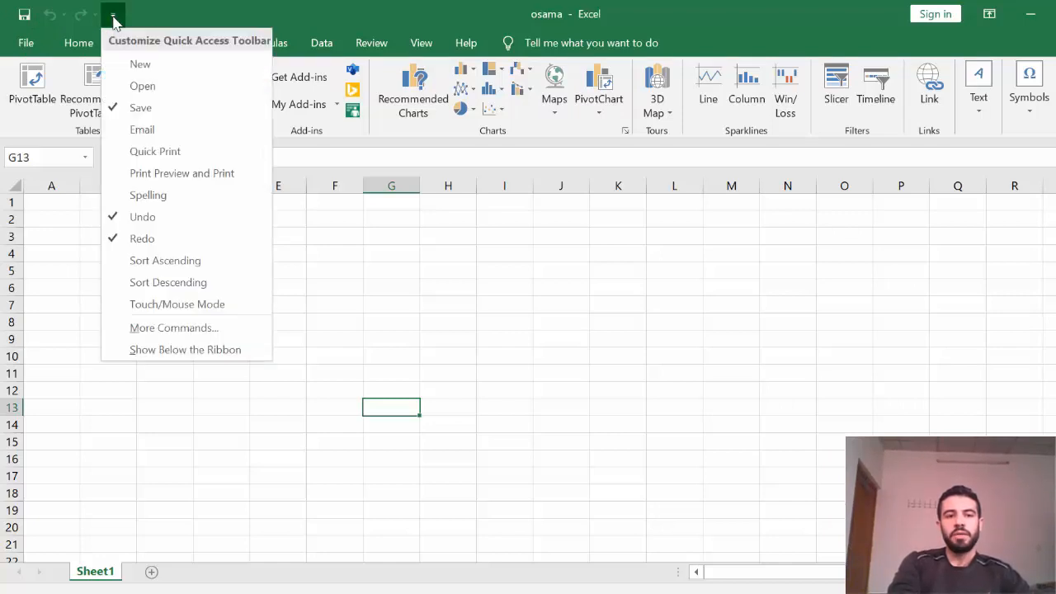
{"action": "left_click", "coordinate": [141, 65]}
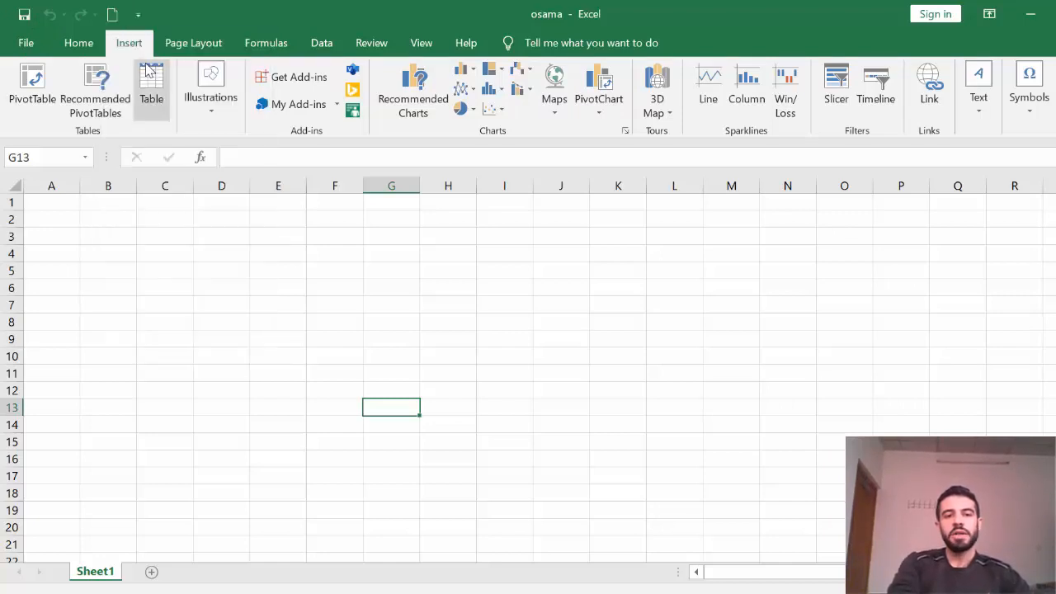
{"action": "left_click", "coordinate": [138, 15]}
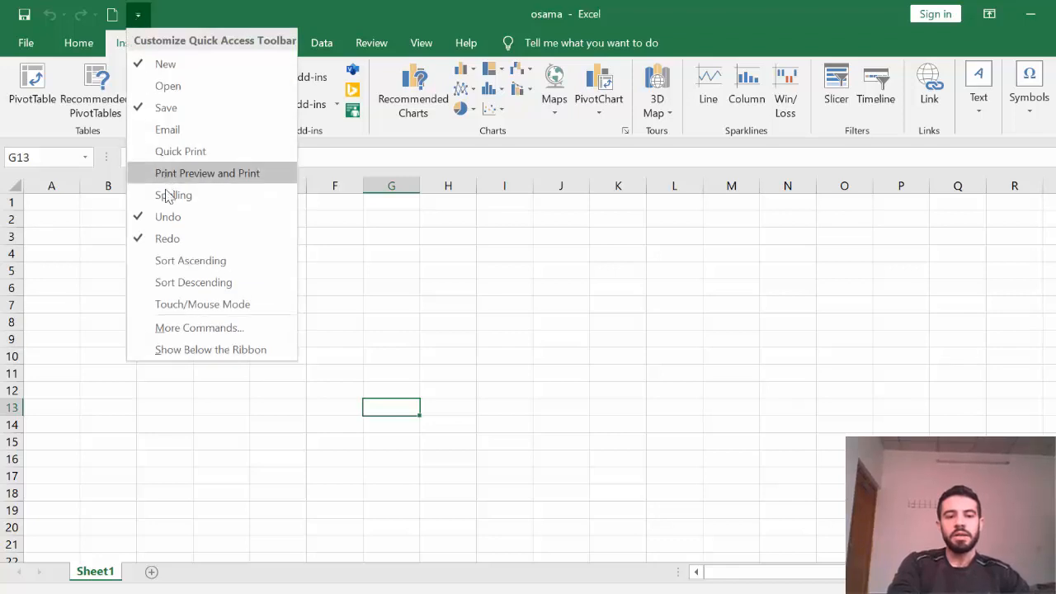
{"action": "key", "text": "Escape"}
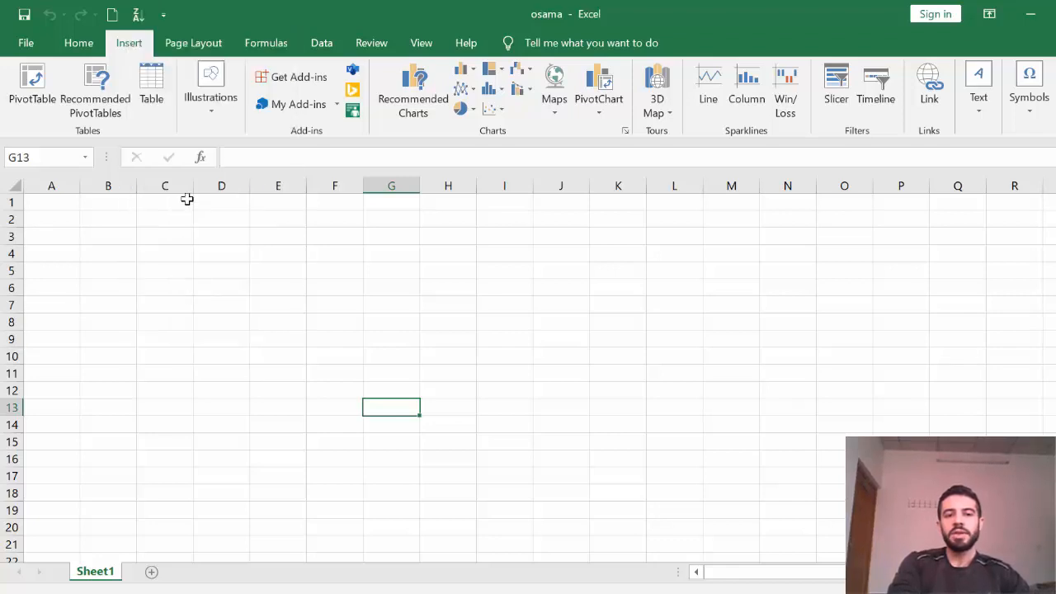
{"action": "left_click", "coordinate": [163, 15]}
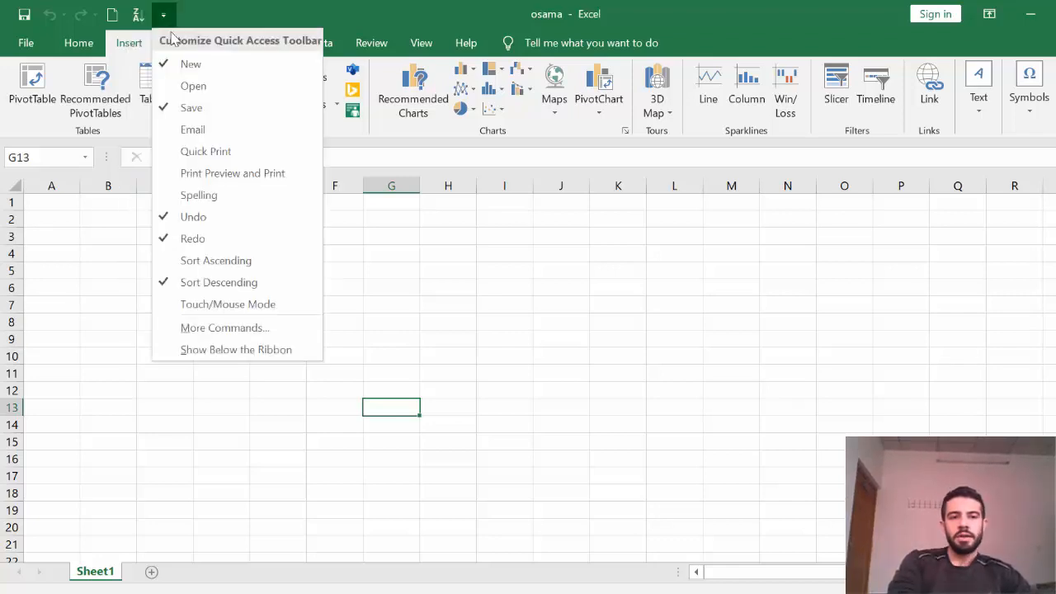
{"action": "left_click", "coordinate": [202, 132]}
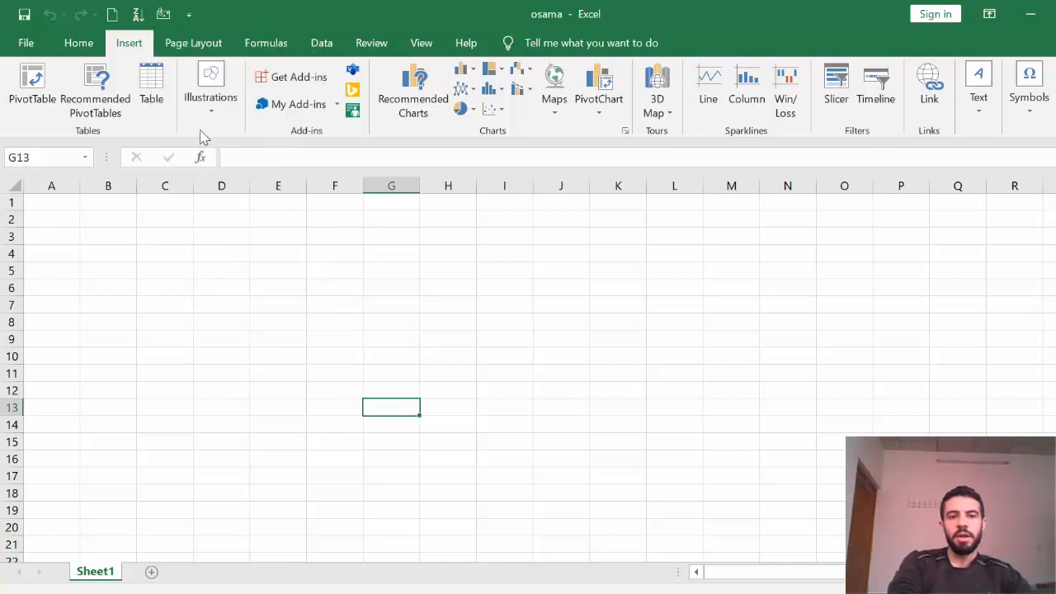
Move the Quick Access Toolbar below the ribbon, then back above it.
{"action": "left_click", "coordinate": [190, 16]}
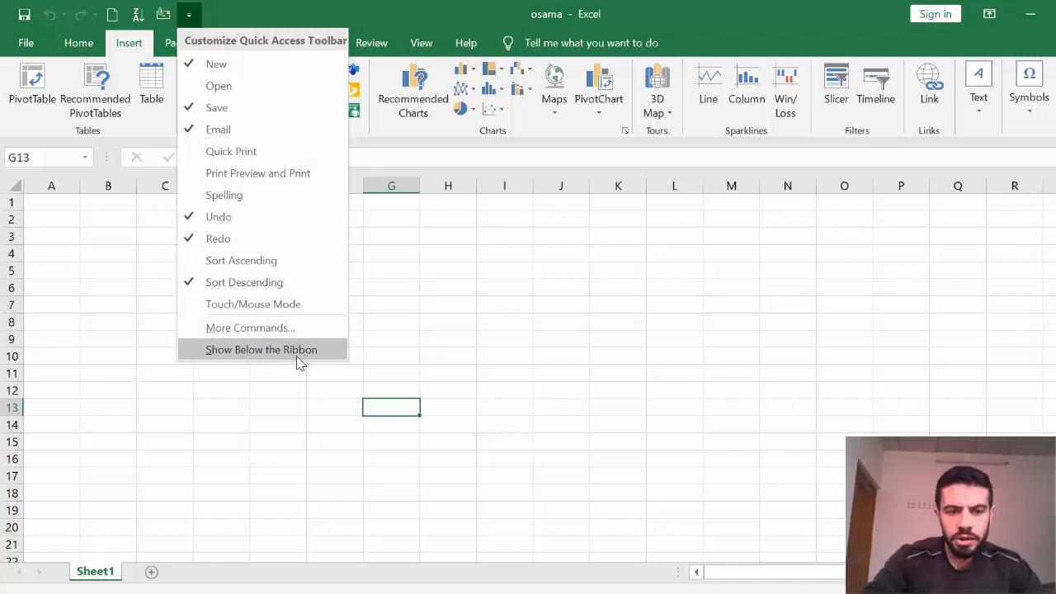
{"action": "left_click", "coordinate": [278, 351]}
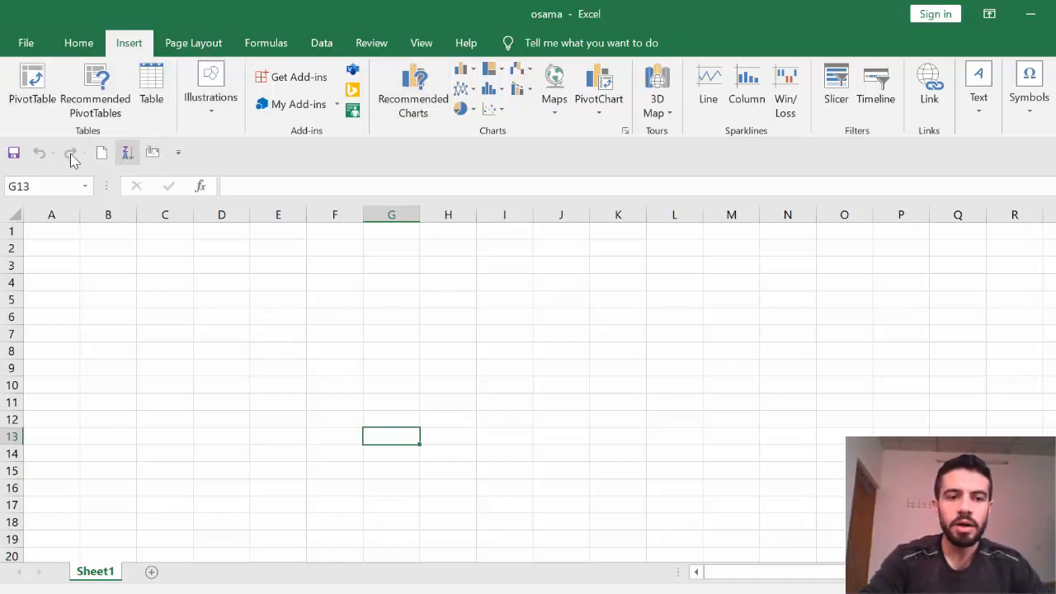
{"action": "left_click", "coordinate": [178, 152]}
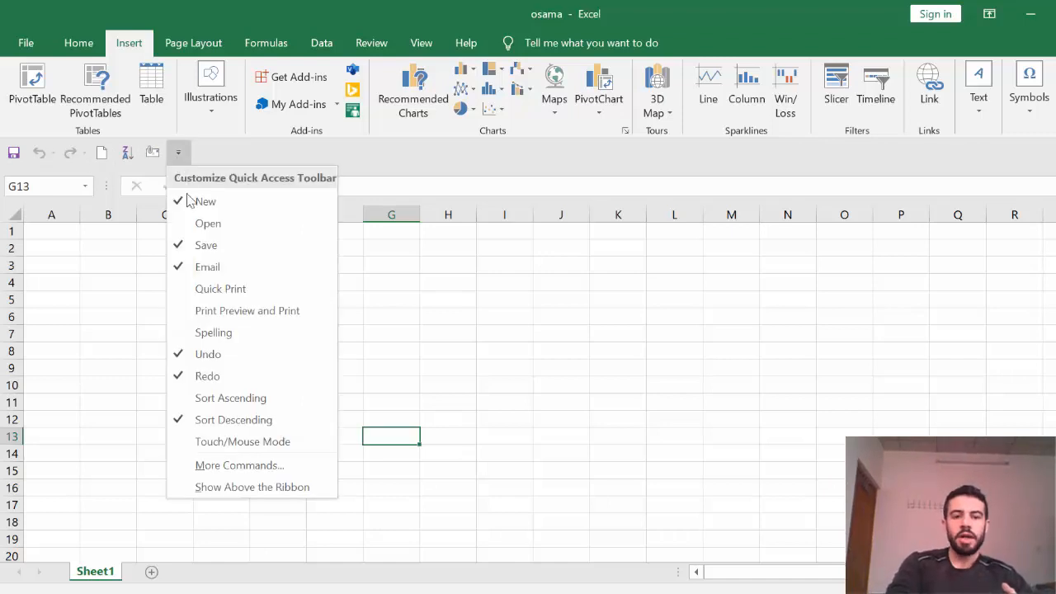
{"action": "left_click", "coordinate": [234, 487]}
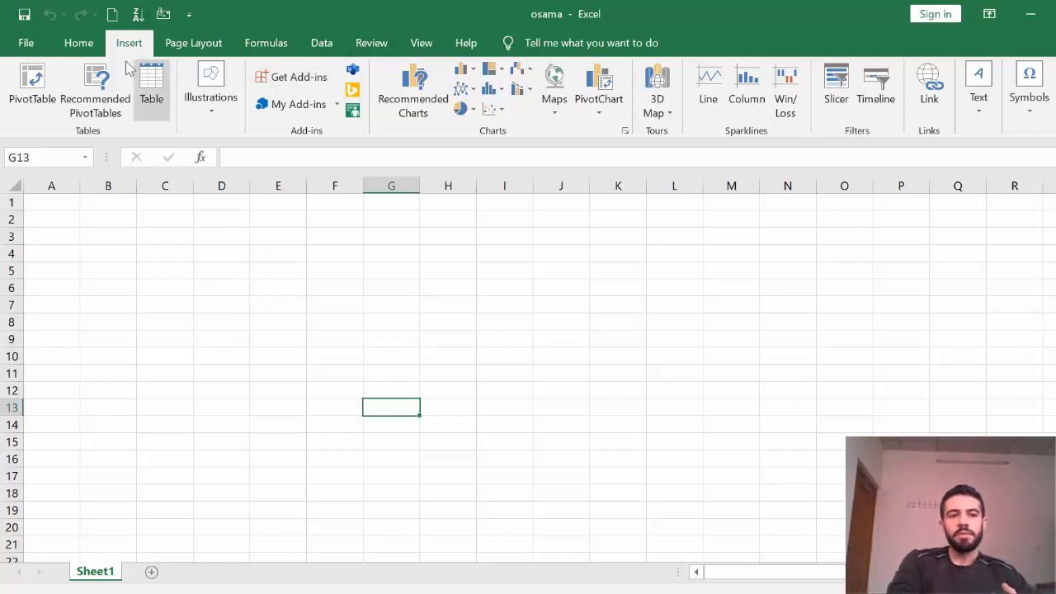
Search File > New online templates for 'accounting'.
{"action": "left_click", "coordinate": [25, 43]}
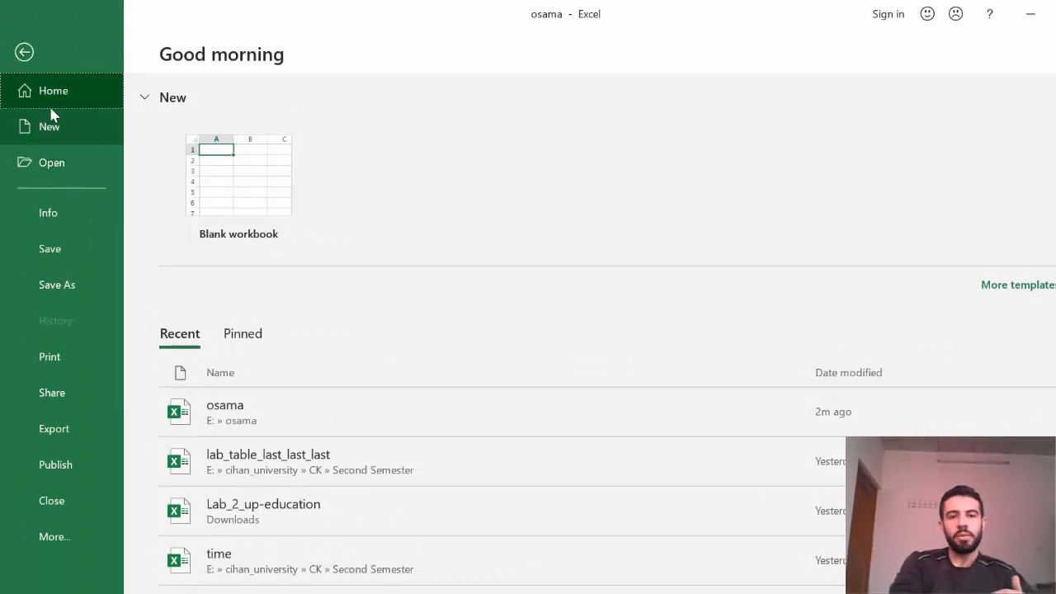
{"action": "left_click", "coordinate": [54, 130]}
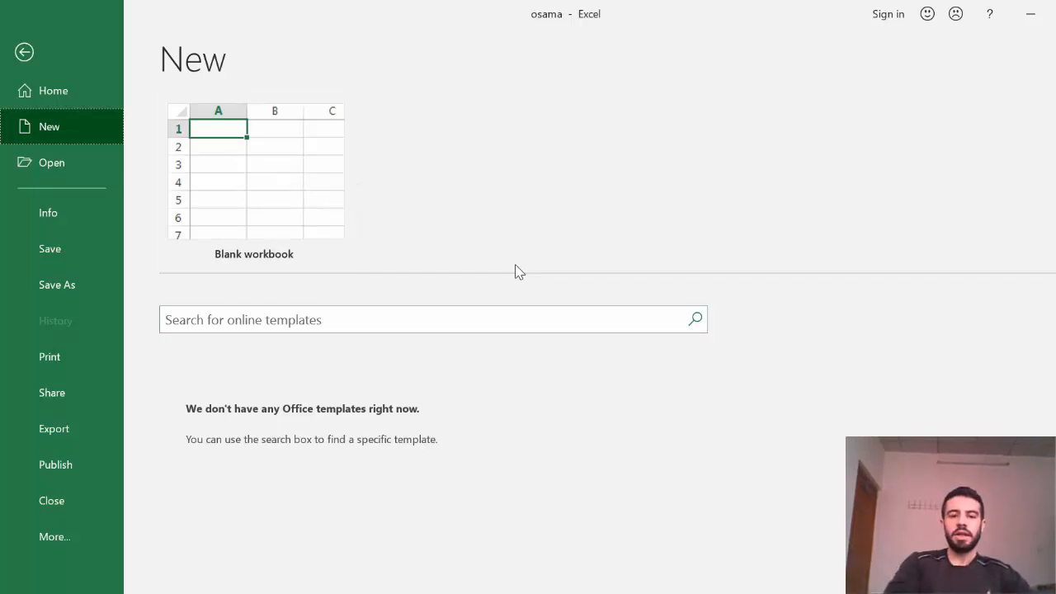
{"action": "left_click", "coordinate": [490, 314]}
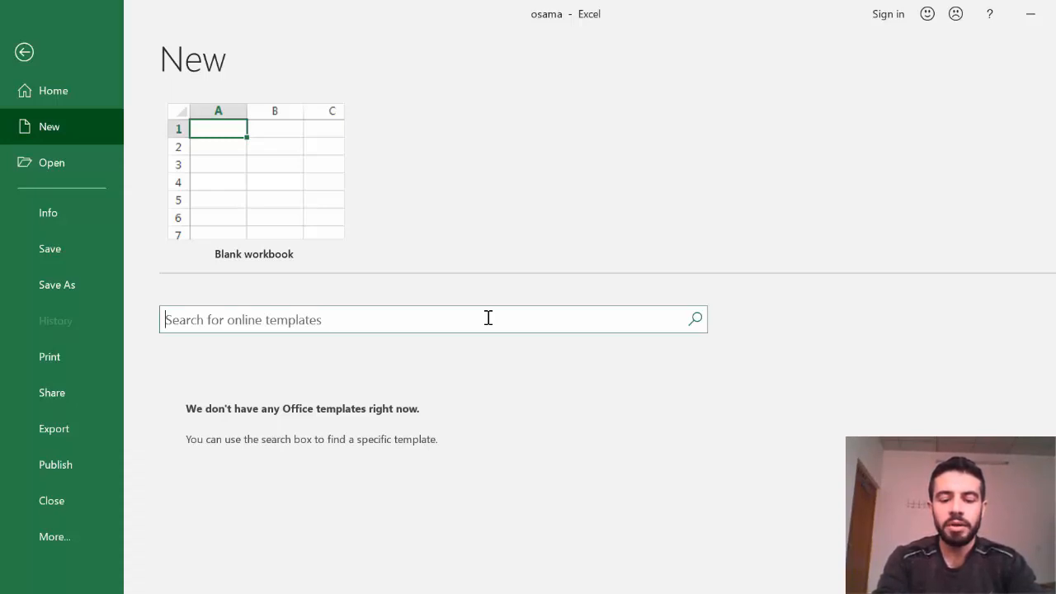
{"action": "type", "text": "an"}
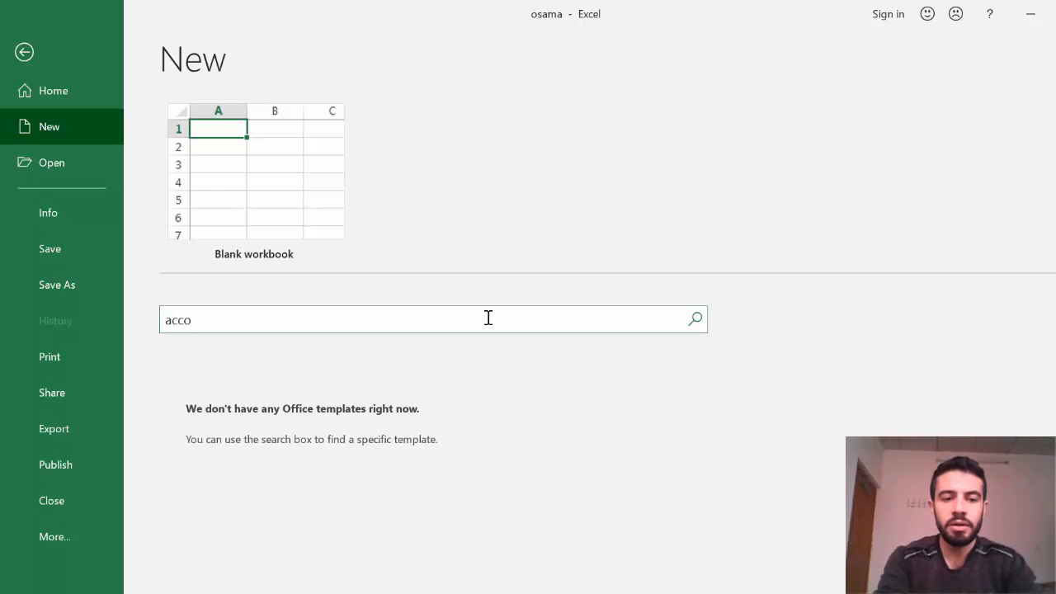
{"action": "type", "text": "counting"}
{"action": "key", "text": "Return"}
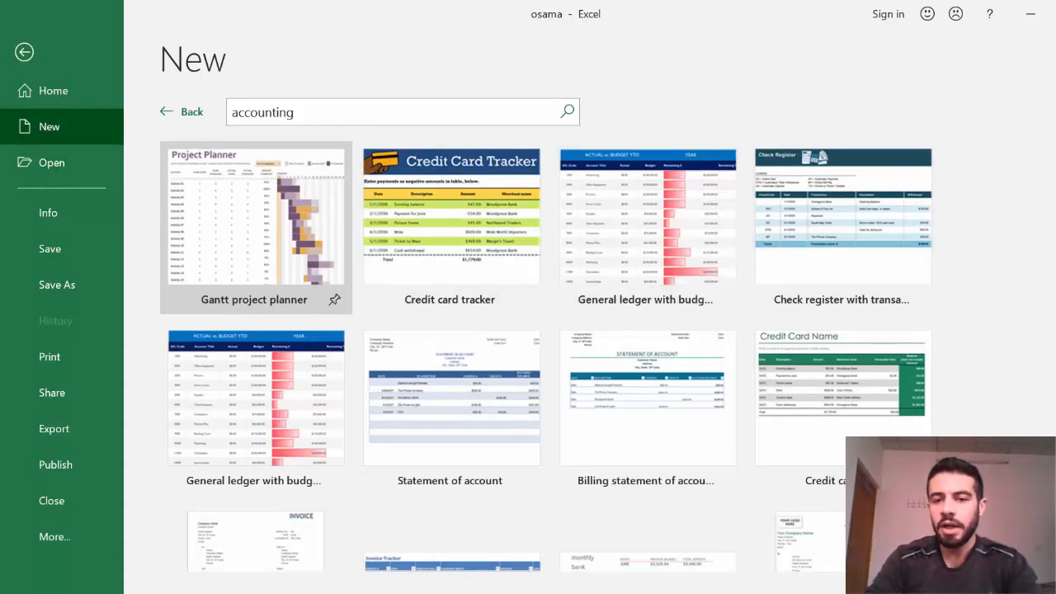
Create a Credit card tracker workbook, inspect cells B4 and D5, then return to File > New.
{"action": "double_click", "coordinate": [464, 191]}
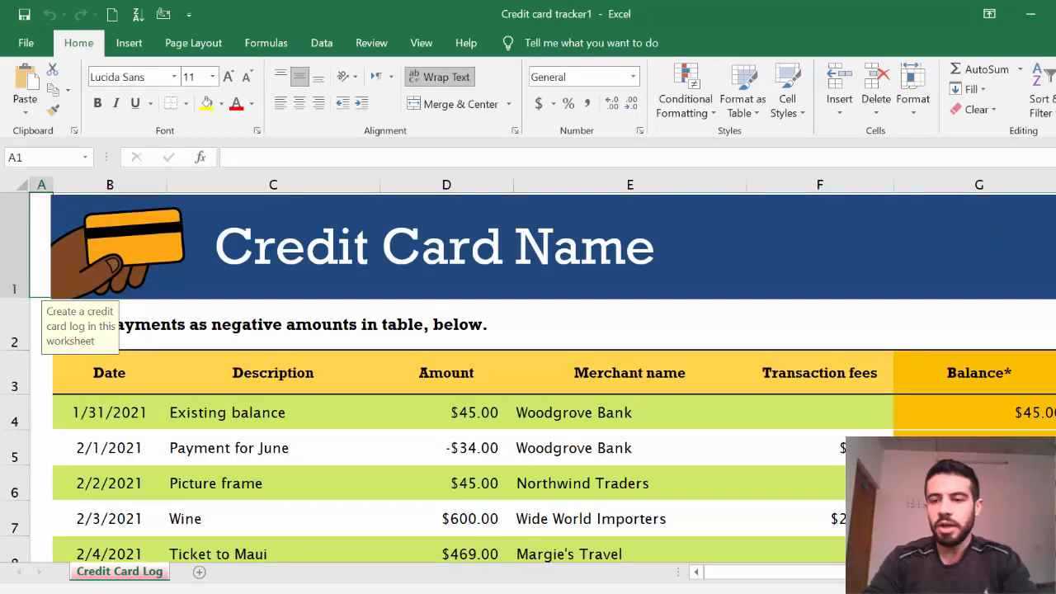
{"action": "mouse_move", "coordinate": [1055, 231]}
{"action": "left_mouse_down"}
{"action": "mouse_move", "coordinate": [1055, 288]}
{"action": "mouse_move", "coordinate": [1055, 231]}
{"action": "left_mouse_up"}
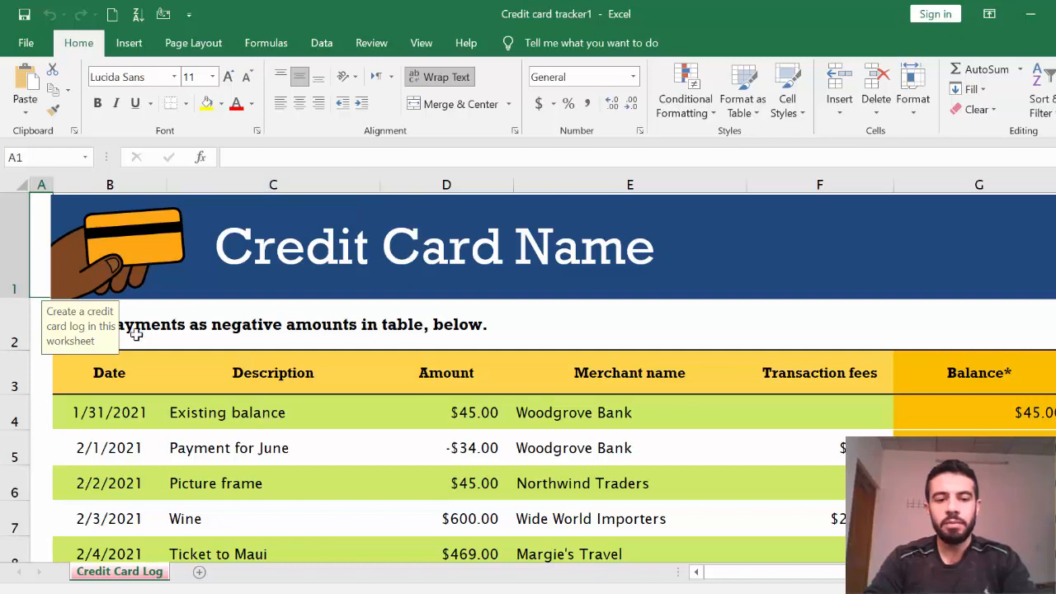
{"action": "mouse_move", "coordinate": [1055, 239]}
{"action": "left_mouse_down"}
{"action": "mouse_move", "coordinate": [1055, 289]}
{"action": "mouse_move", "coordinate": [1055, 235]}
{"action": "left_mouse_up"}
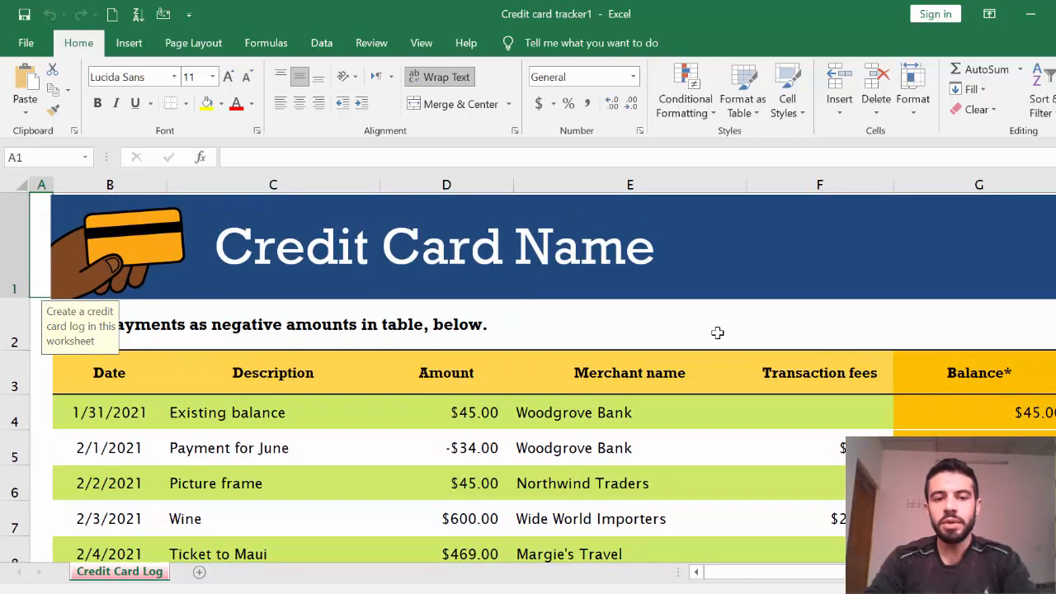
{"action": "left_click", "coordinate": [113, 405]}
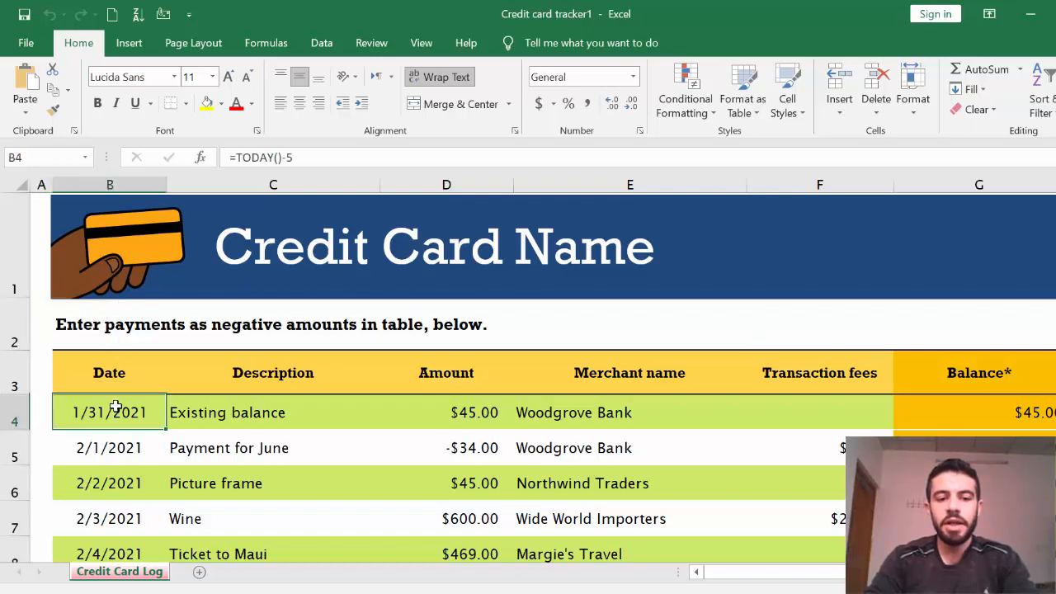
{"action": "left_click", "coordinate": [408, 447]}
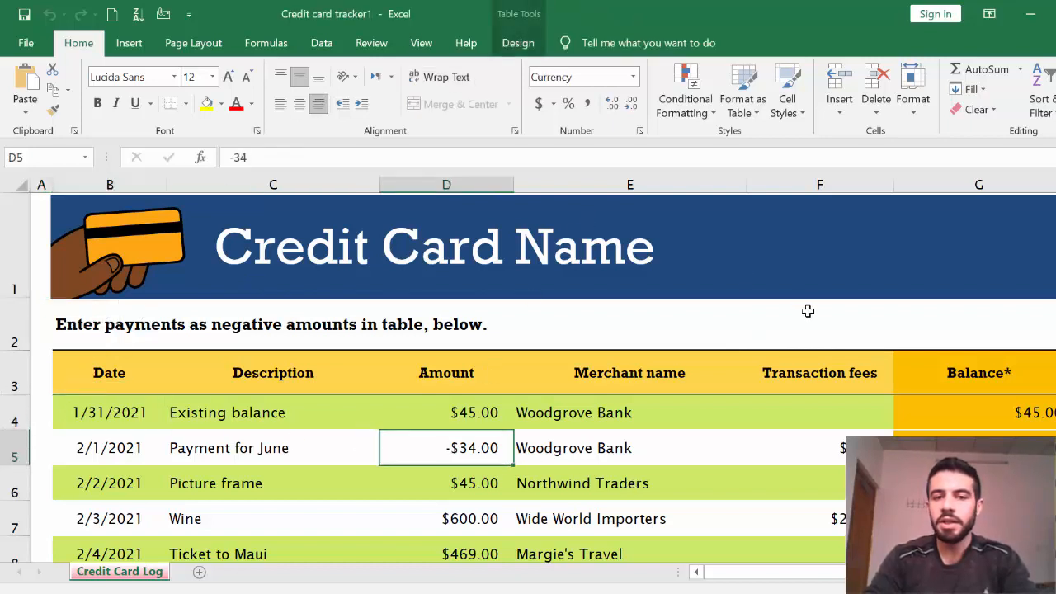
{"action": "left_click", "coordinate": [25, 43]}
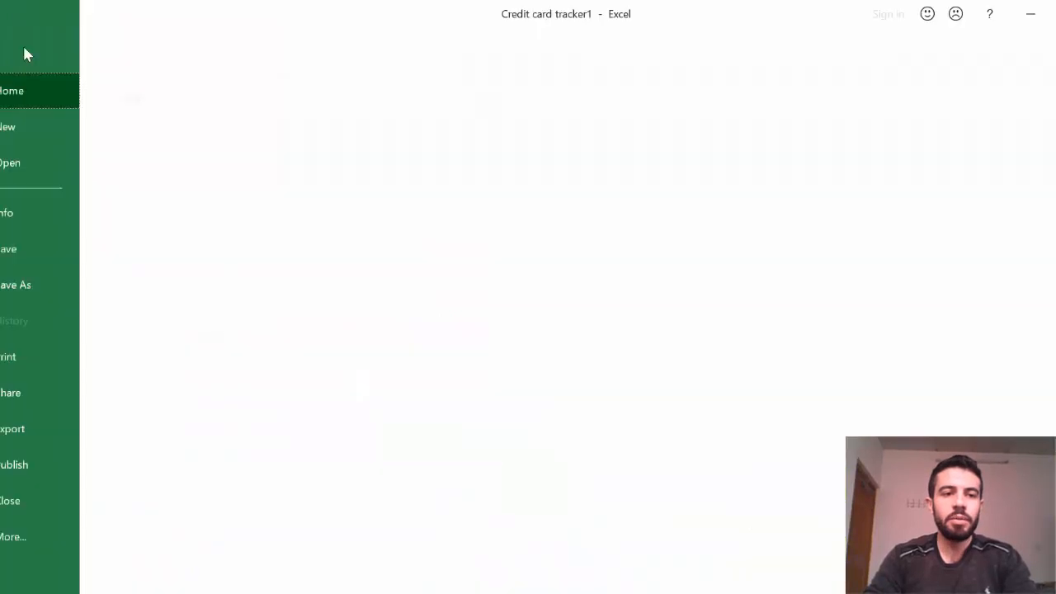
{"action": "left_click", "coordinate": [47, 129]}
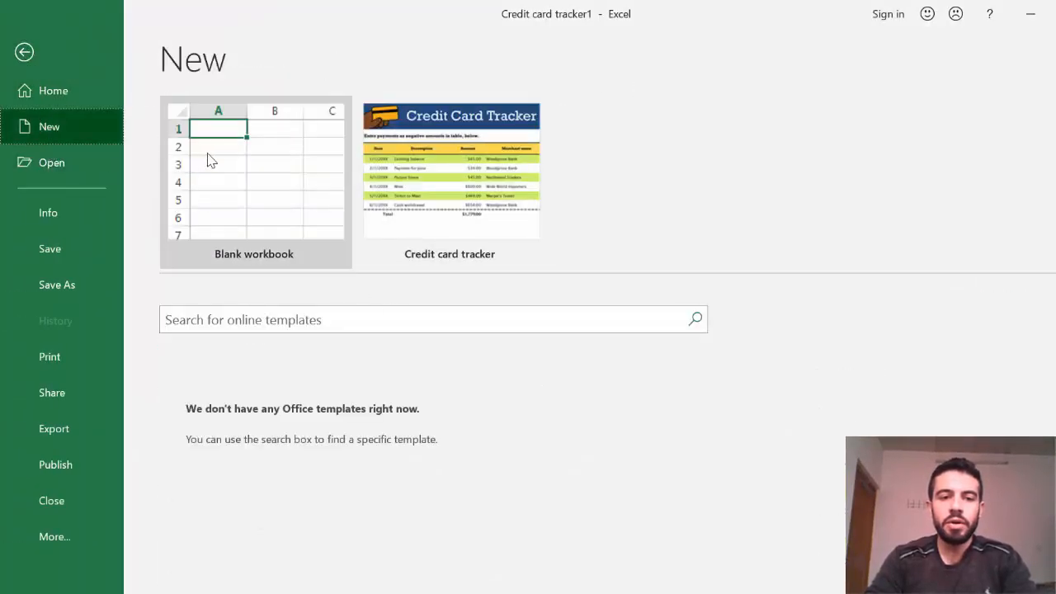
Start a blank workbook and select cell G12.
{"action": "left_click", "coordinate": [237, 141]}
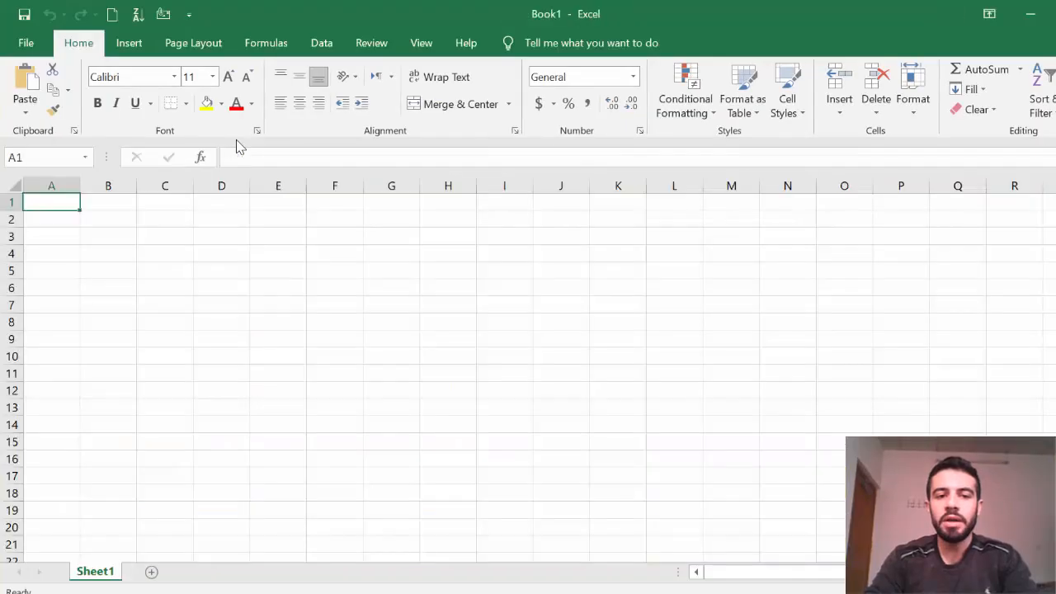
{"action": "left_click", "coordinate": [412, 390]}
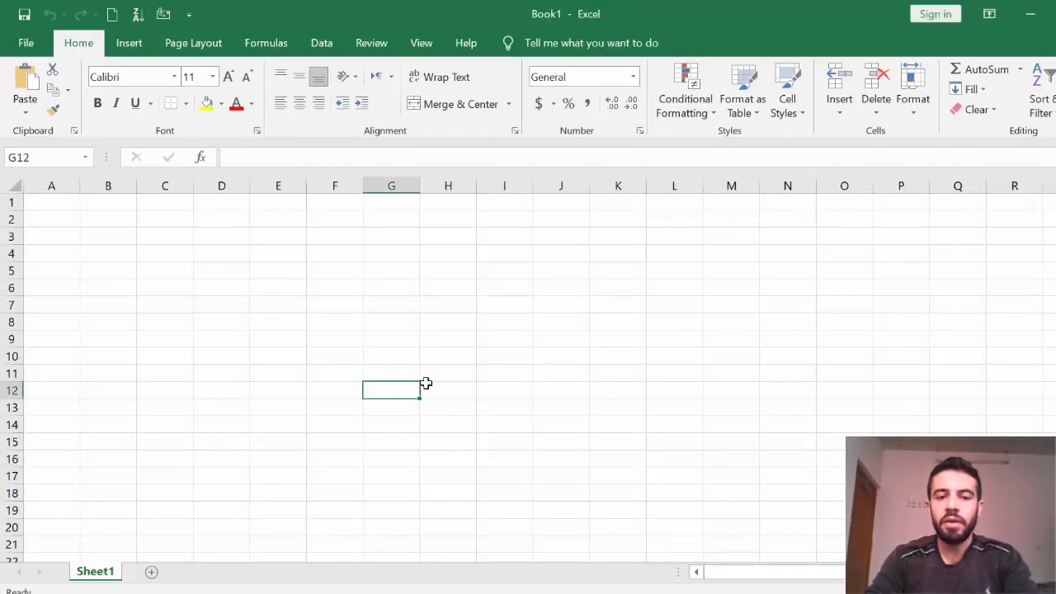
{"action": "left_click", "coordinate": [18, 43]}
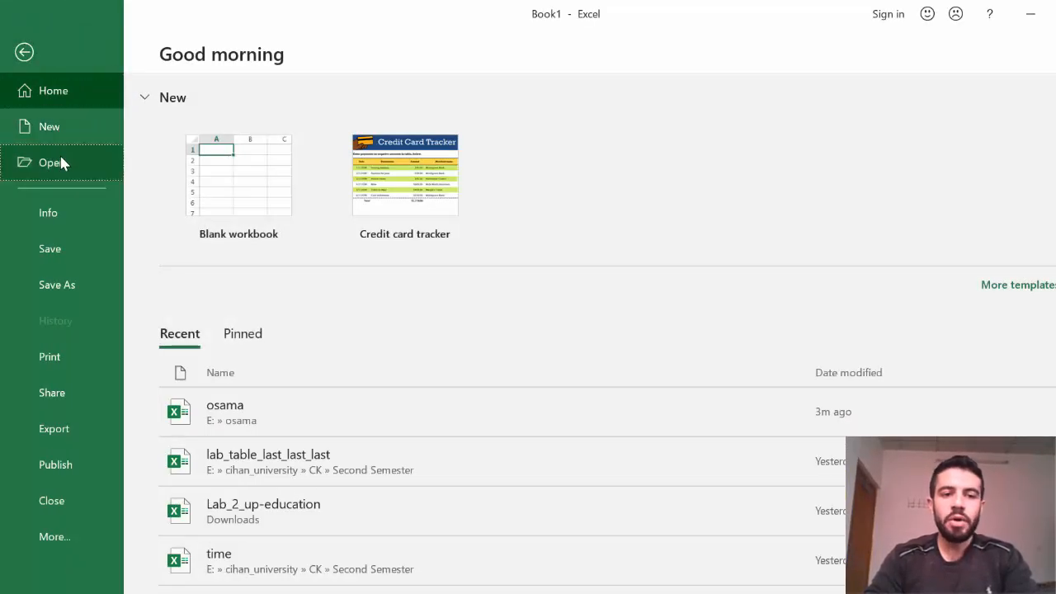
Open the New Microsoft Excel Worksheet file from the Desktop.
{"action": "left_click", "coordinate": [62, 162]}
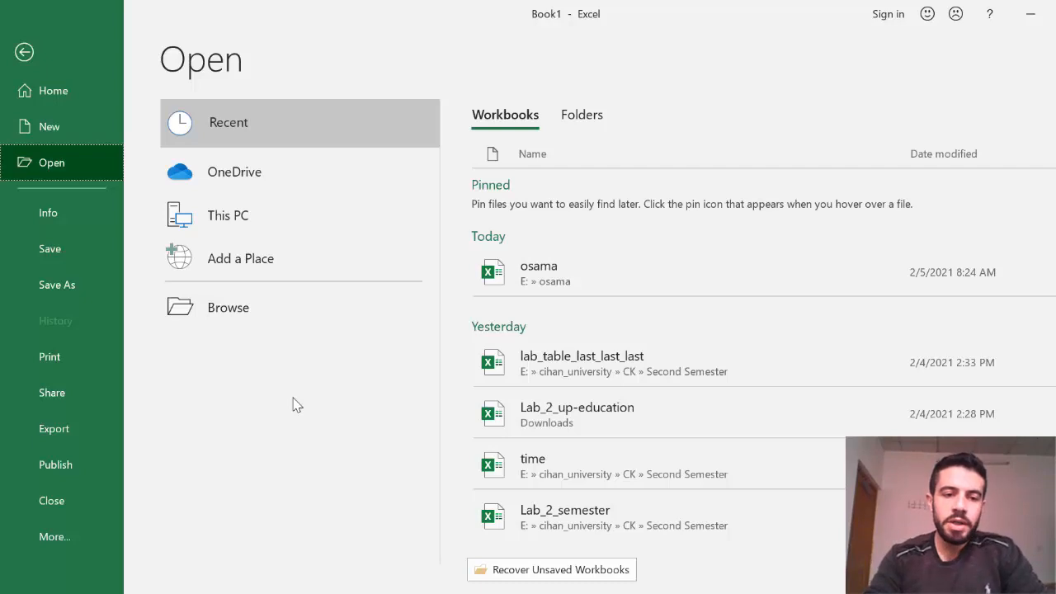
{"action": "left_click", "coordinate": [224, 307]}
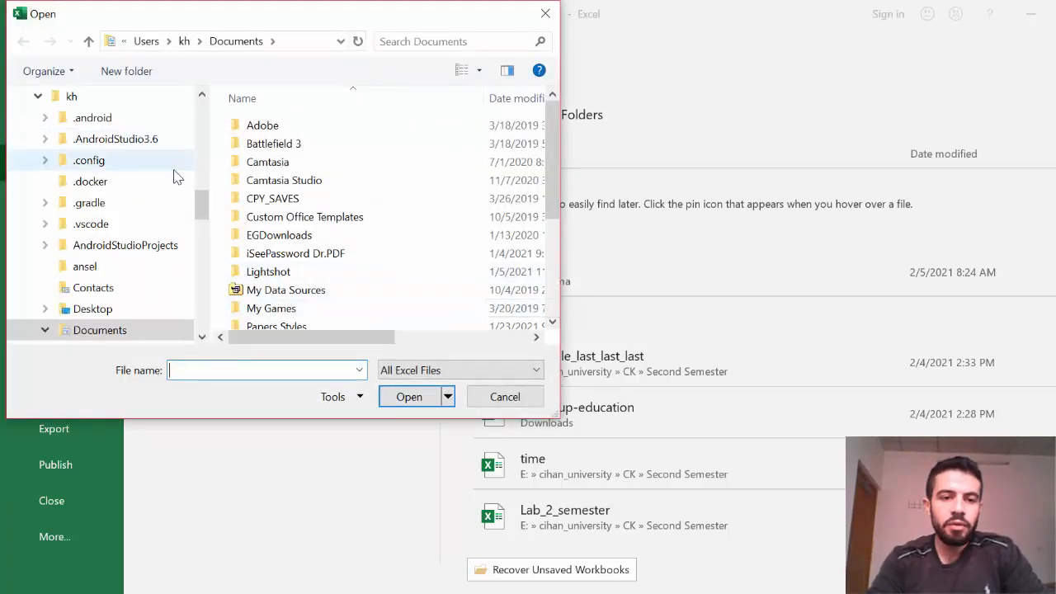
{"action": "left_click_drag", "start_coordinate": [199, 196], "coordinate": [201, 126]}
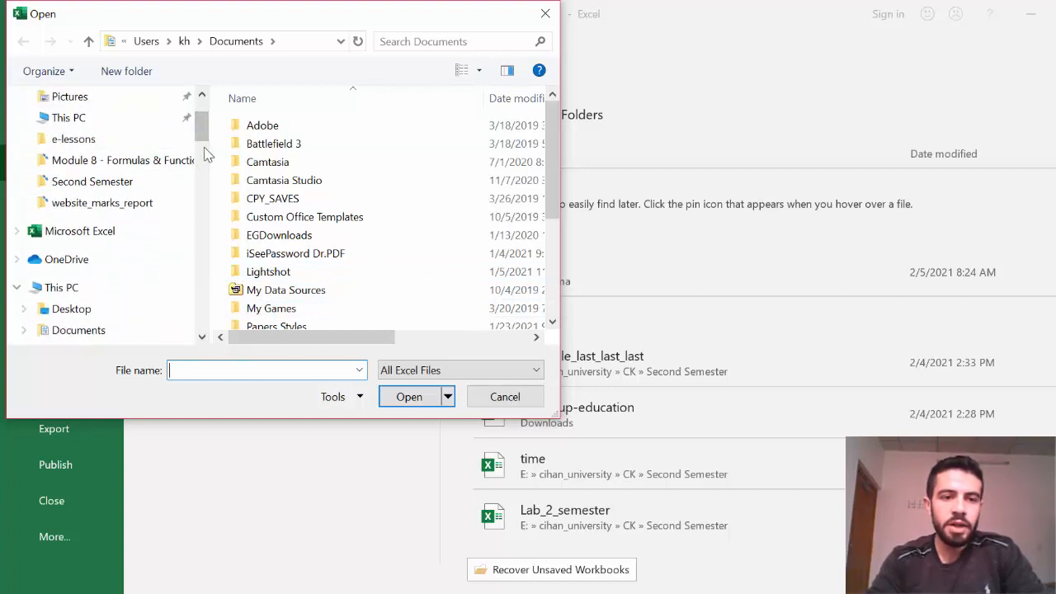
{"action": "scroll", "coordinate": [205, 134], "scroll_direction": "down", "scroll_amount": 2}
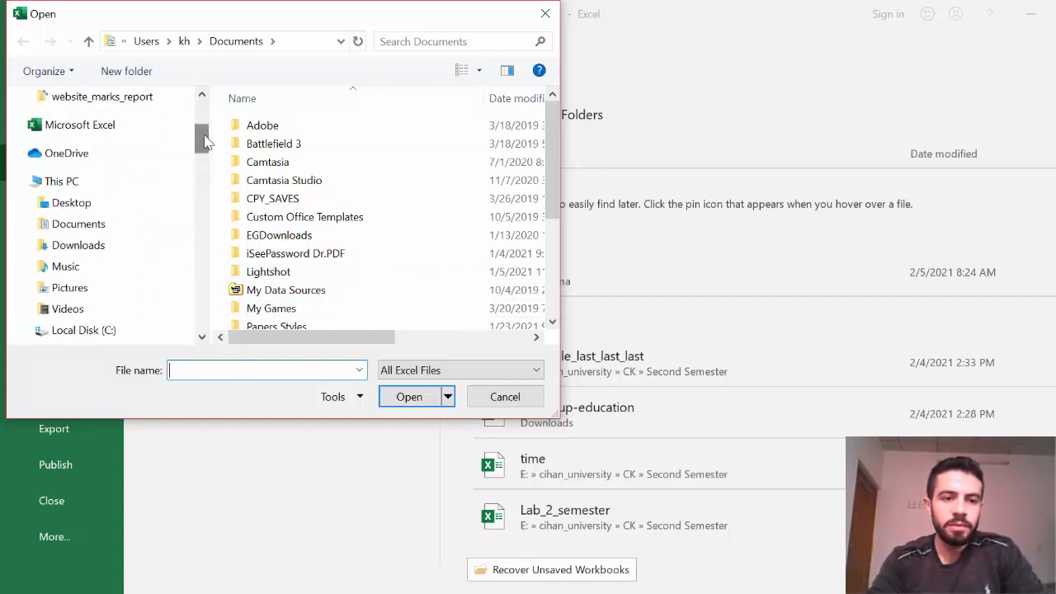
{"action": "left_click", "coordinate": [61, 204]}
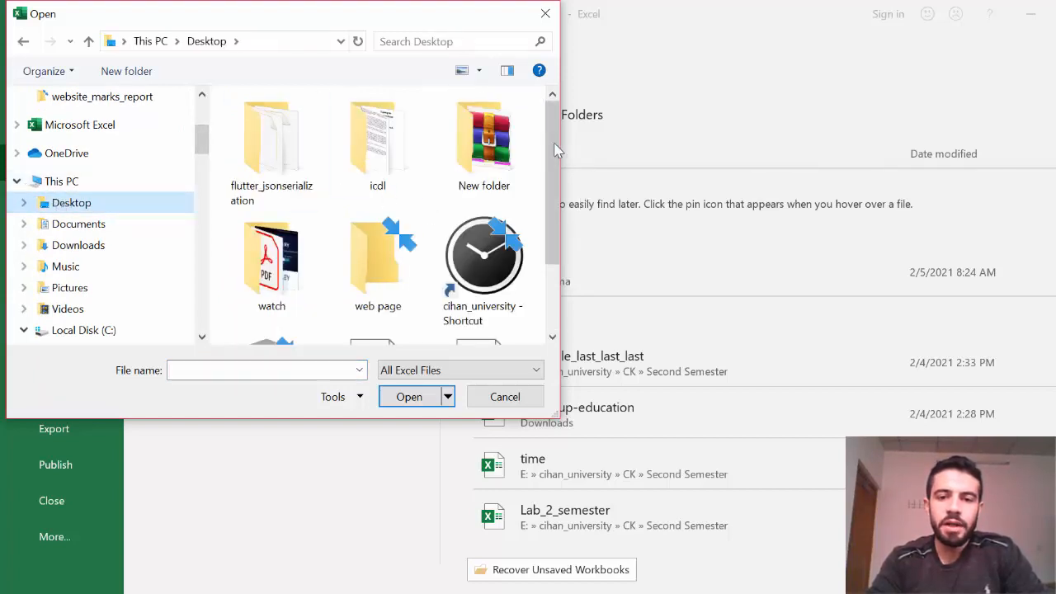
{"action": "left_click_drag", "start_coordinate": [555, 150], "coordinate": [556, 230]}
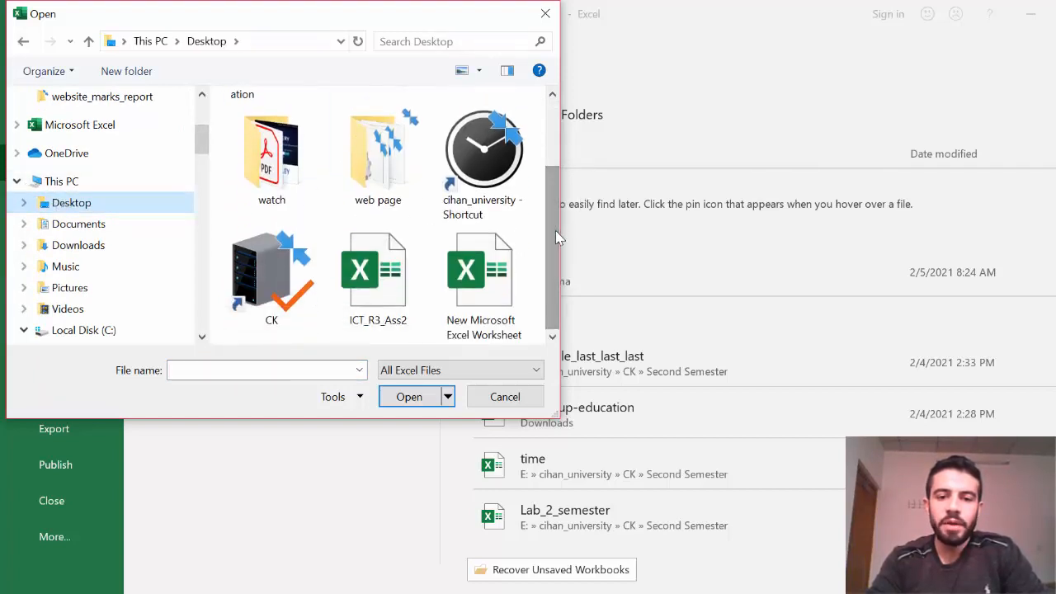
{"action": "left_click", "coordinate": [491, 284]}
{"action": "double_click", "coordinate": [493, 287]}
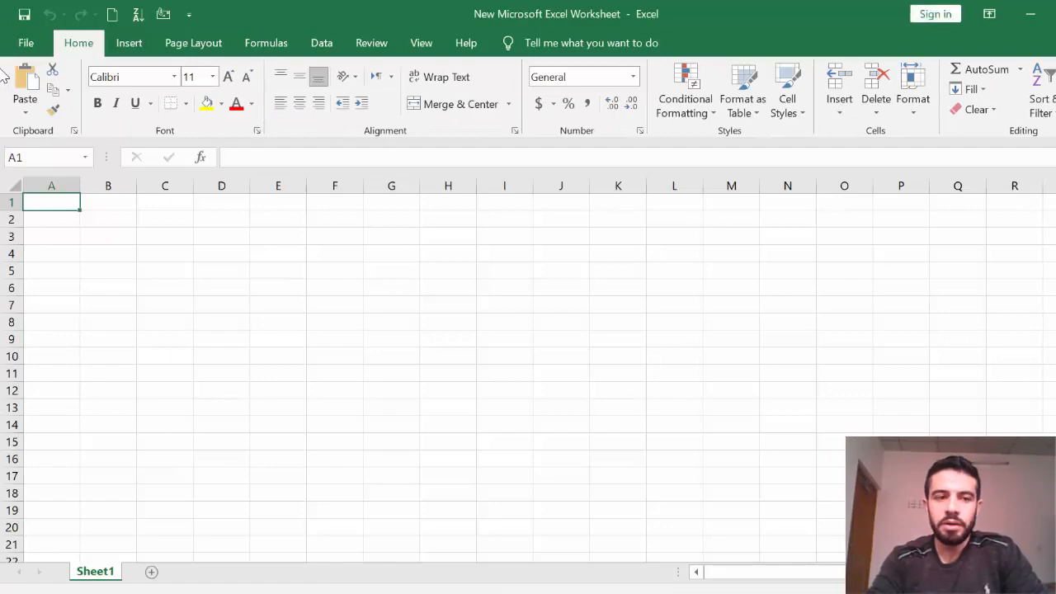
Encrypt the New Microsoft Excel Worksheet workbook with a confirmed password and save it.
{"action": "left_click", "coordinate": [26, 45]}
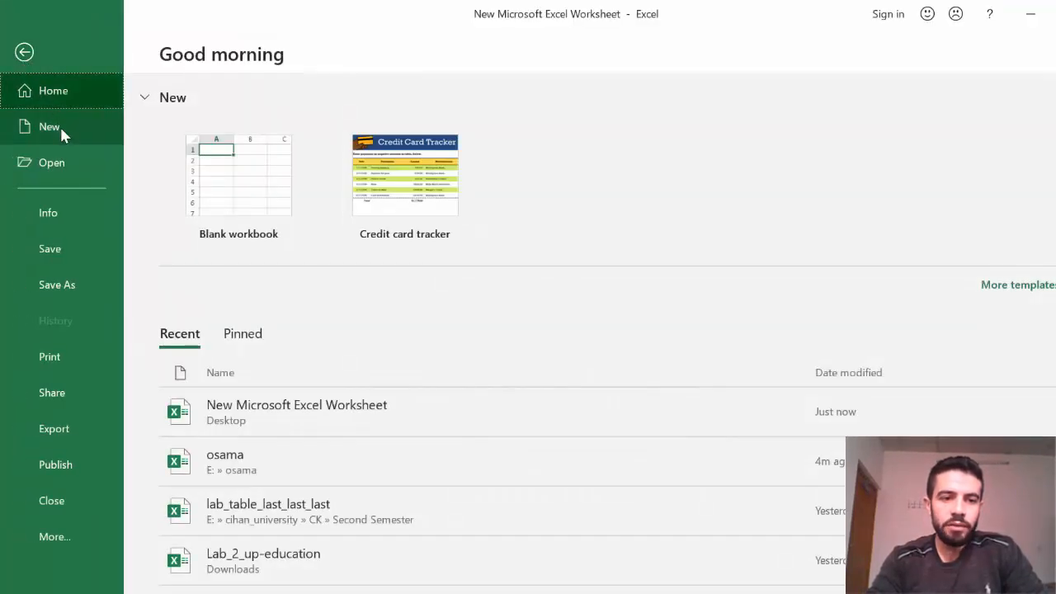
{"action": "left_click", "coordinate": [68, 213]}
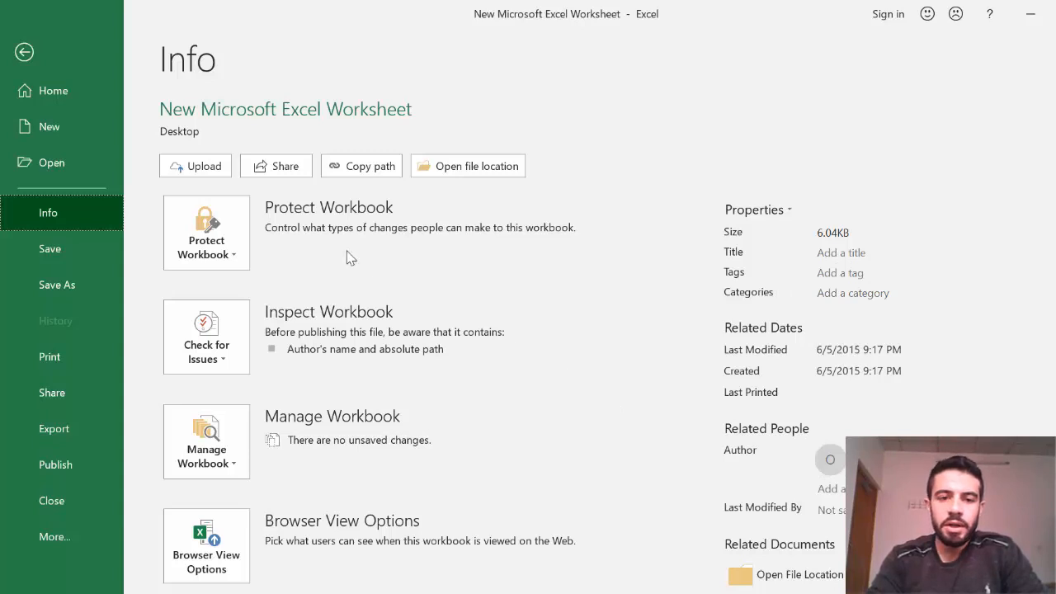
{"action": "left_click", "coordinate": [237, 262]}
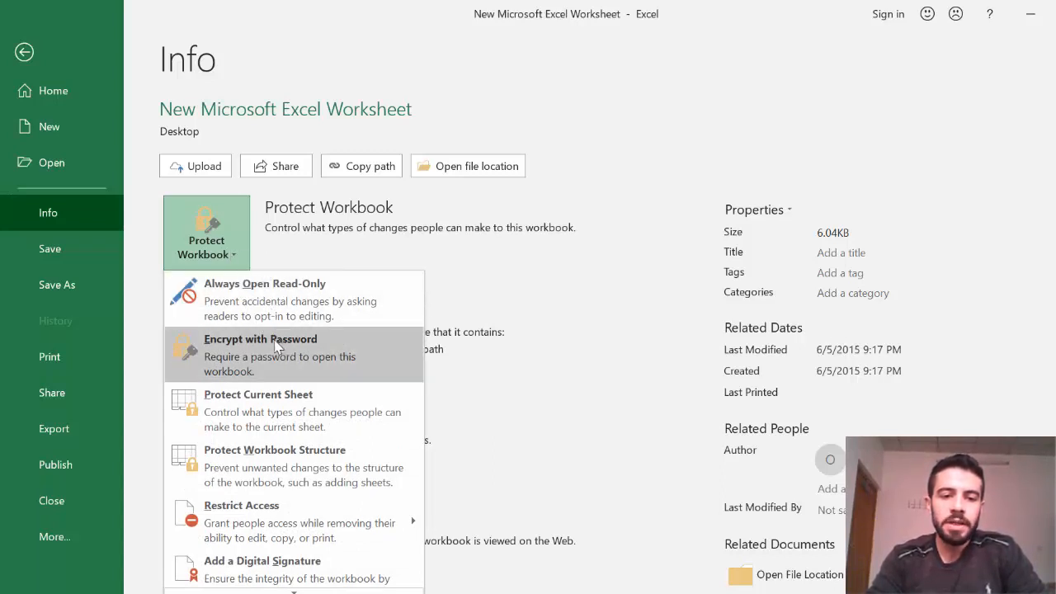
{"action": "left_click", "coordinate": [254, 356]}
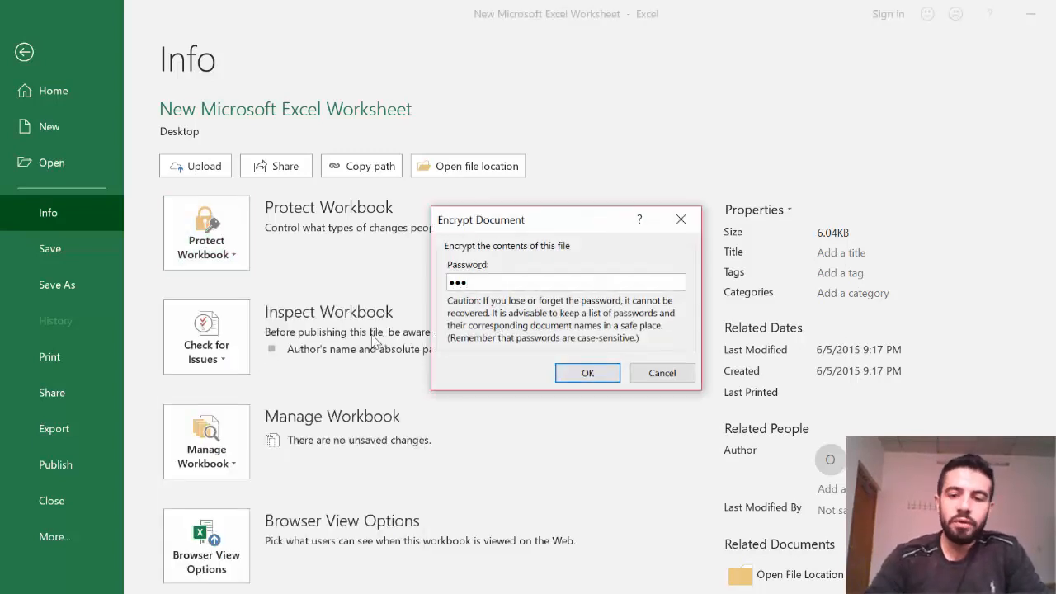
{"action": "left_click", "coordinate": [575, 373]}
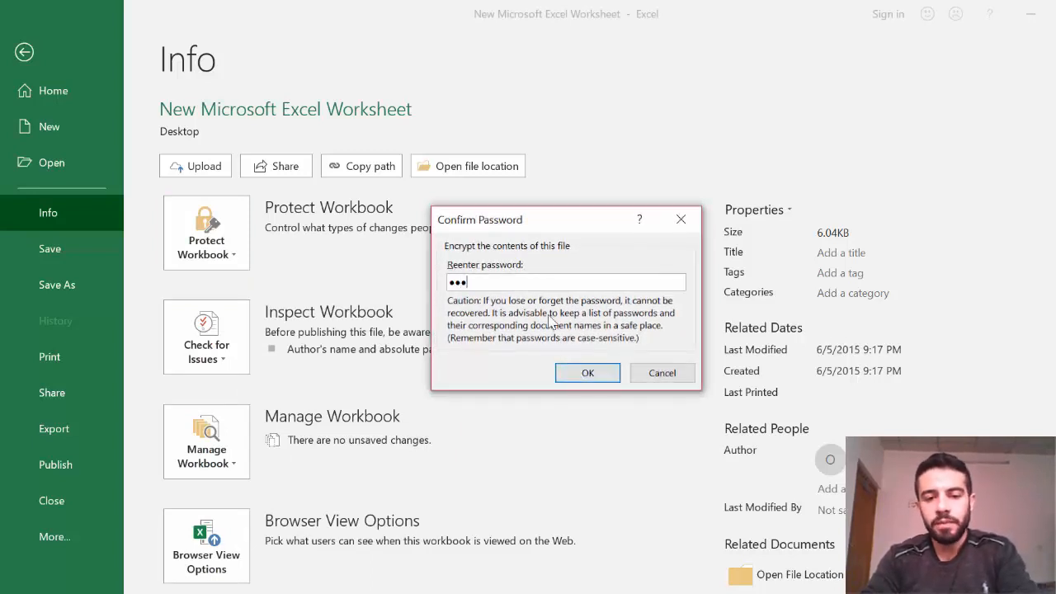
{"action": "left_click", "coordinate": [586, 372]}
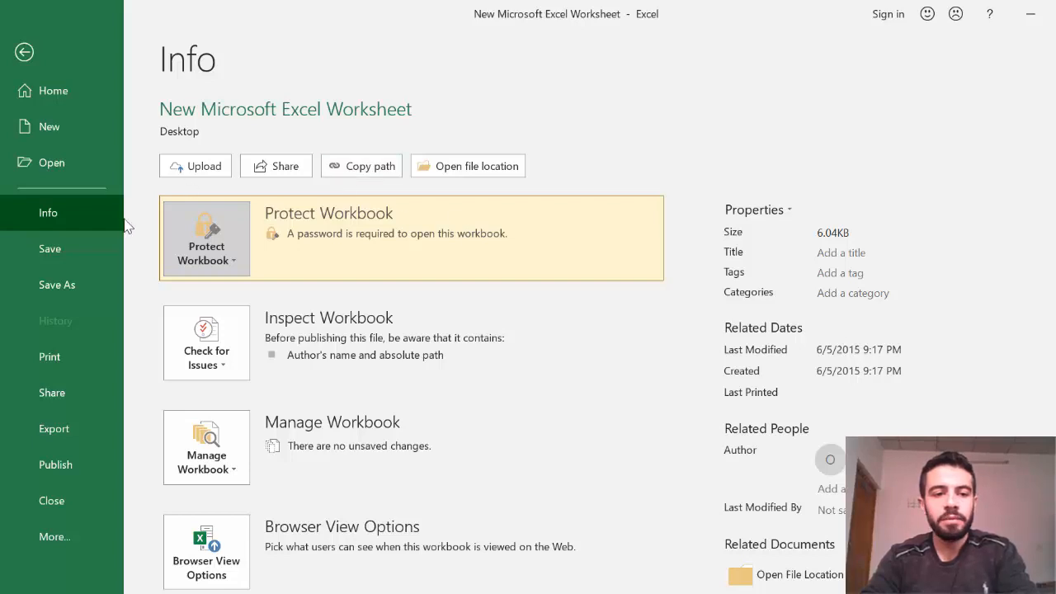
{"action": "left_click", "coordinate": [76, 247]}
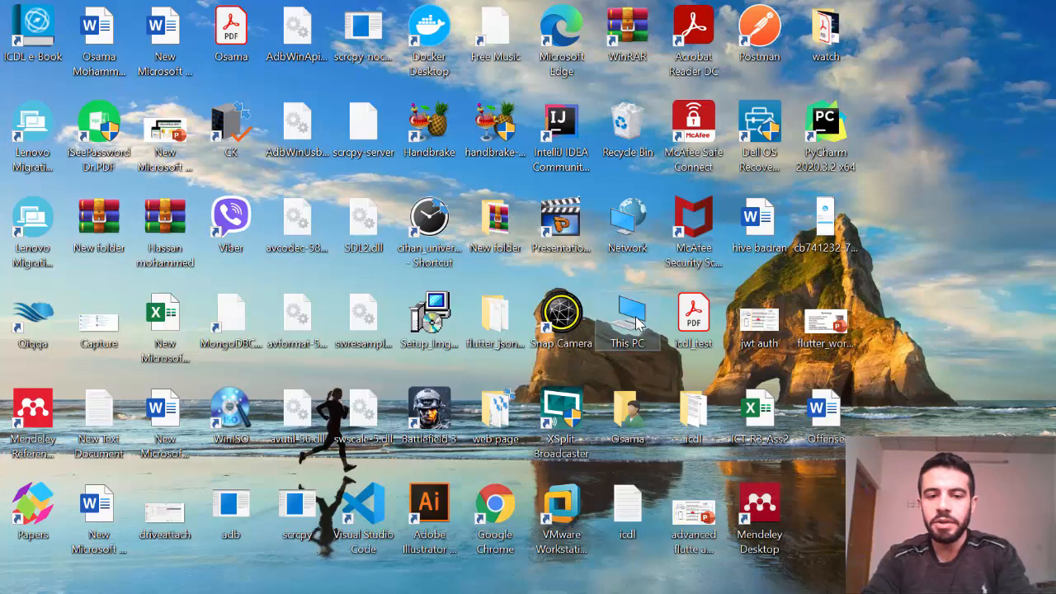
Open osama.xlsx from E:\osama in File Explorer, bringing up its password prompt.
{"action": "double_click", "coordinate": [635, 321]}
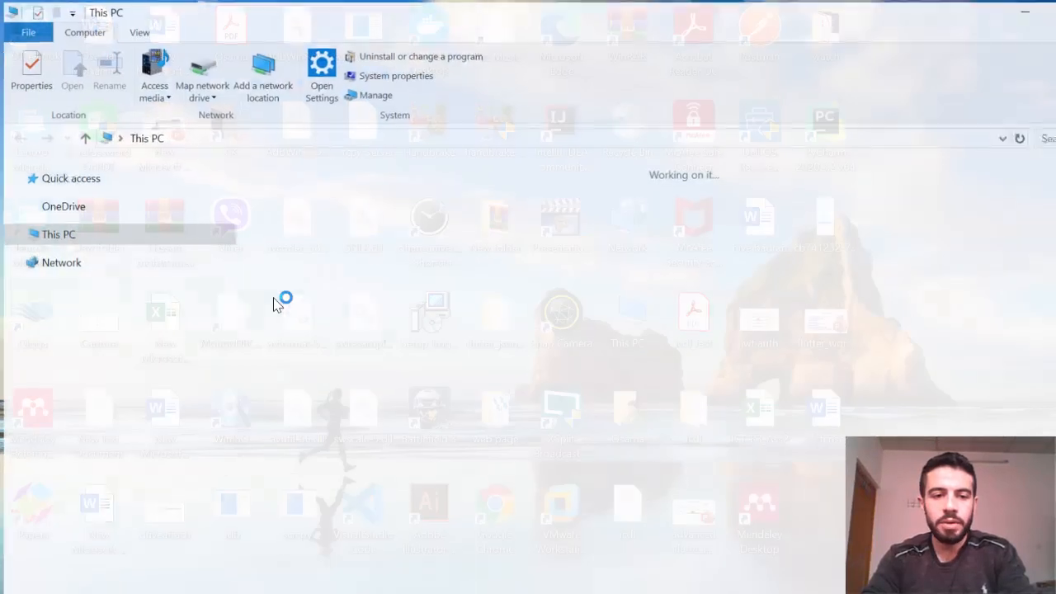
{"action": "double_click", "coordinate": [771, 350]}
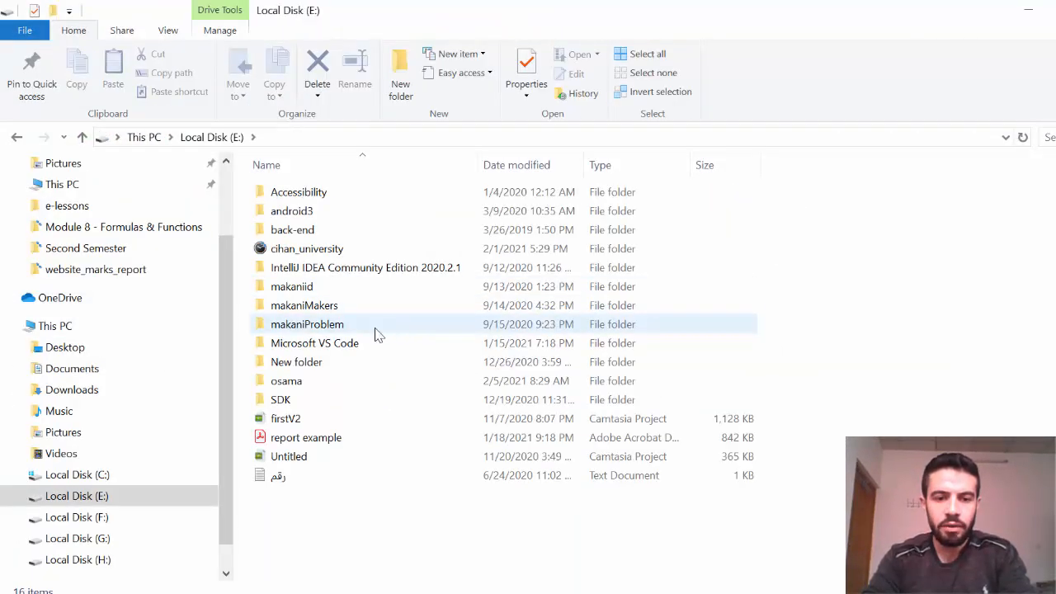
{"action": "double_click", "coordinate": [300, 383]}
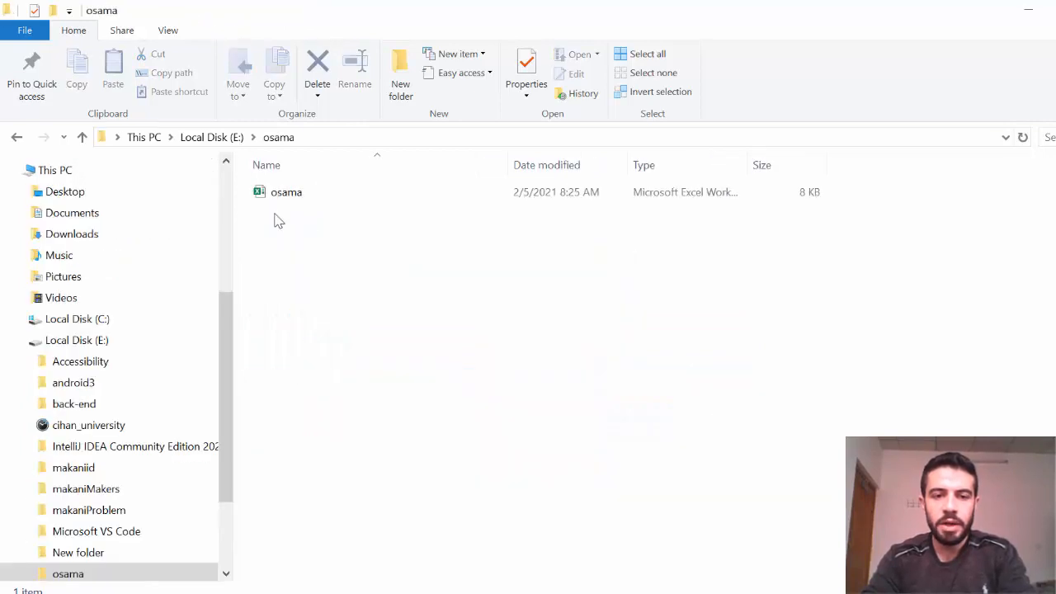
{"action": "double_click", "coordinate": [276, 196]}
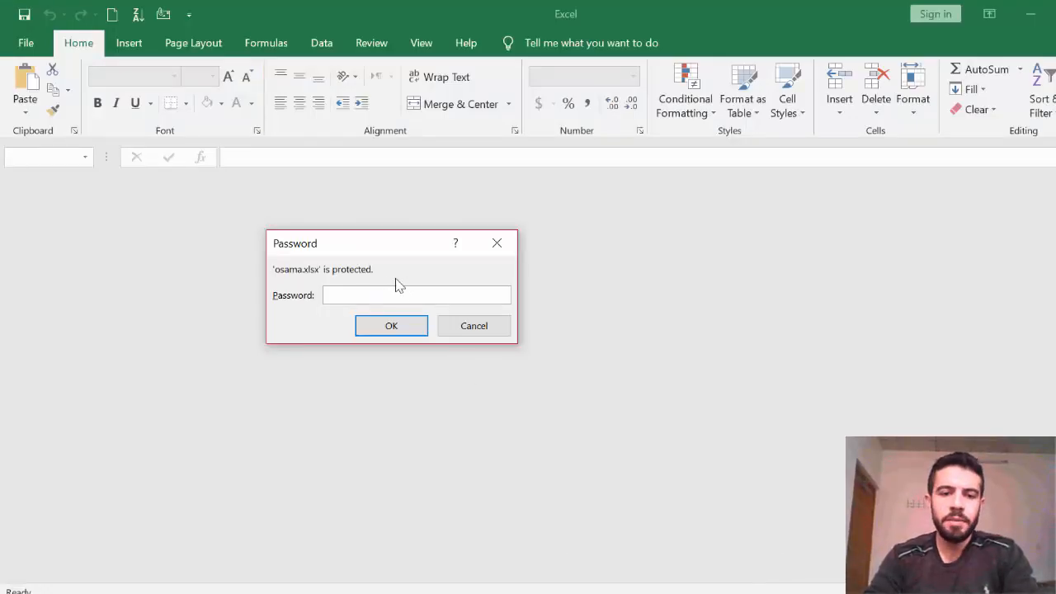
Enter the workbook password to open osama.xlsx and select cell H5.
{"action": "left_click_drag", "start_coordinate": [358, 236], "coordinate": [406, 237]}
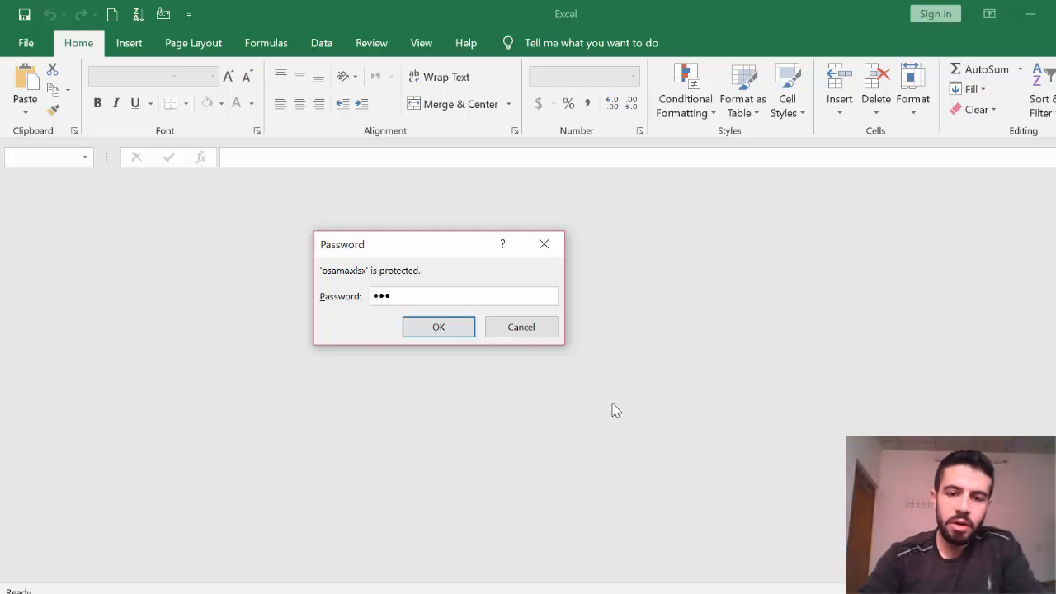
{"action": "left_click", "coordinate": [462, 327]}
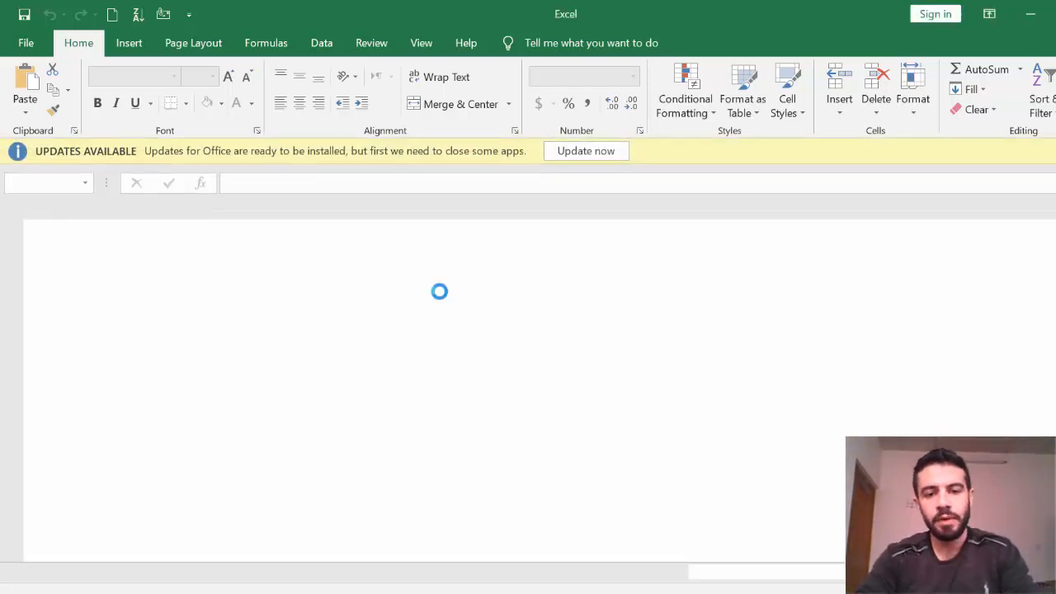
{"action": "left_click", "coordinate": [459, 303]}
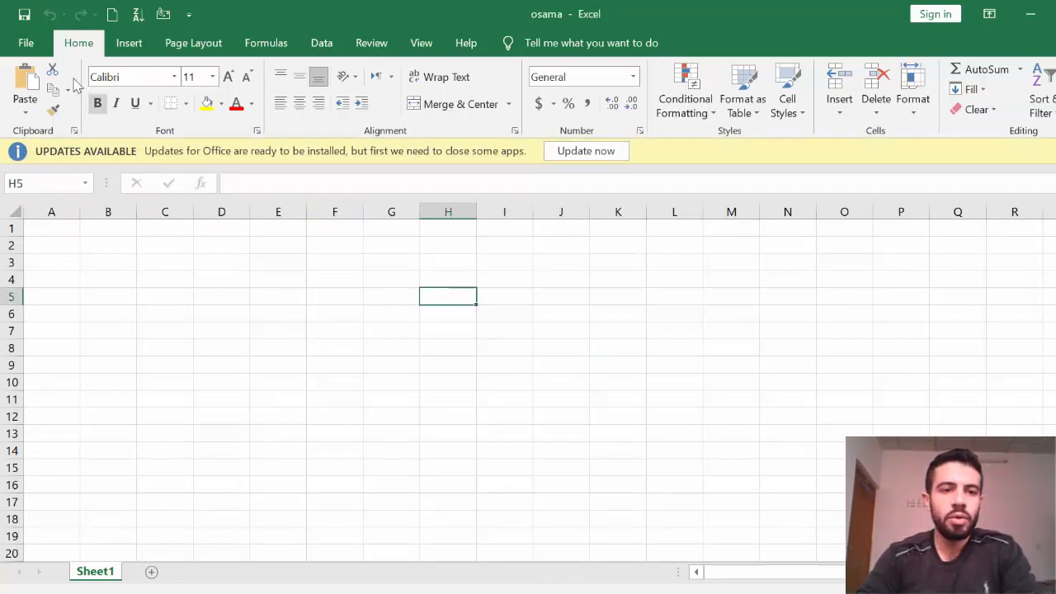
Clear the opening password under Protect Workbook > Encrypt with Password and return to Sheet1.
{"action": "left_click", "coordinate": [26, 46]}
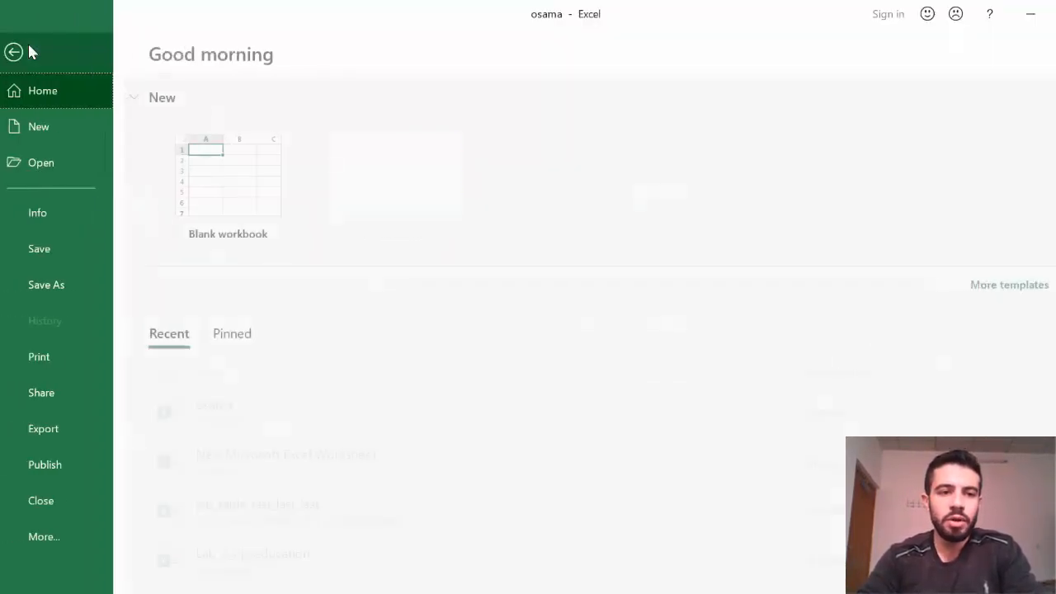
{"action": "left_click", "coordinate": [76, 217]}
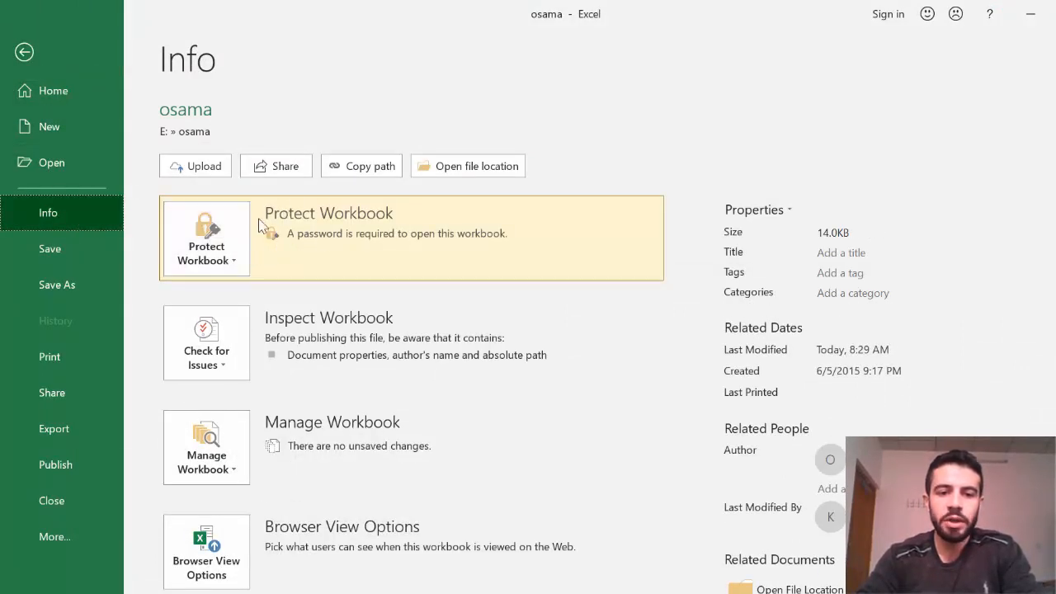
{"action": "left_click", "coordinate": [234, 262]}
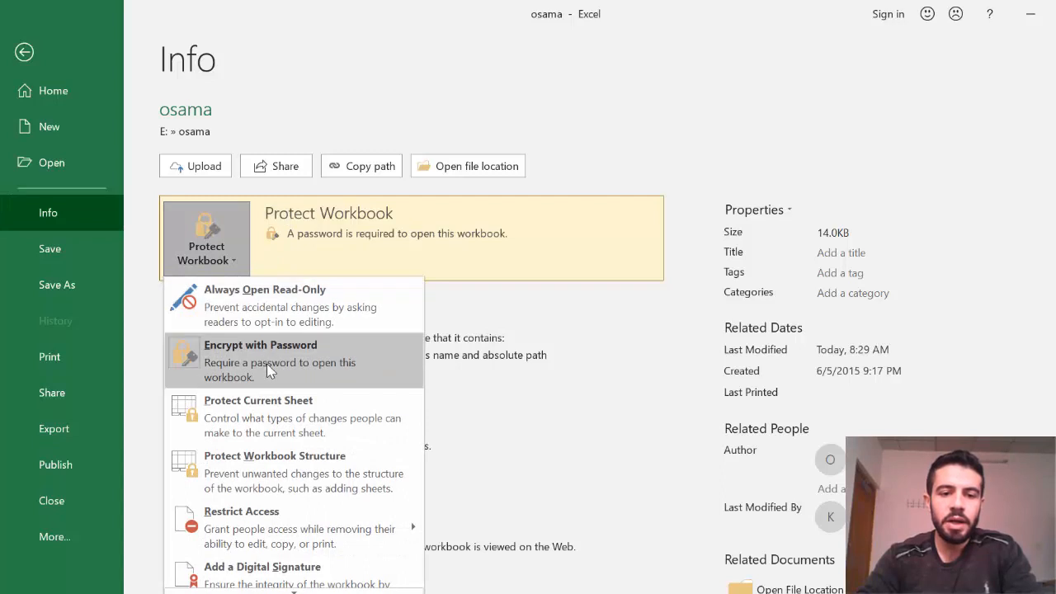
{"action": "left_click", "coordinate": [268, 368]}
{"action": "type", "text": "123"}
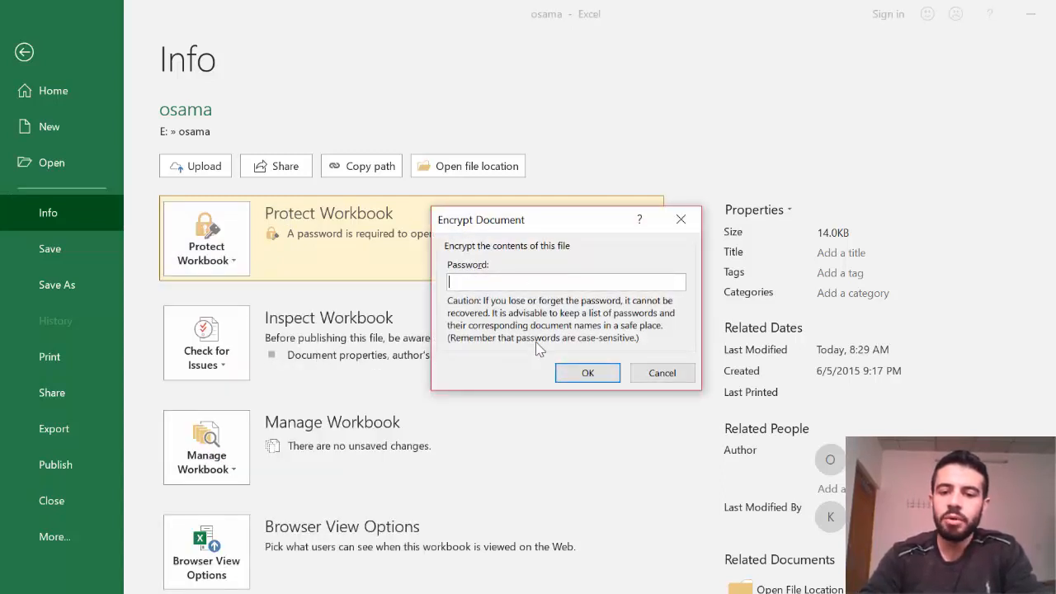
{"action": "left_click", "coordinate": [587, 374]}
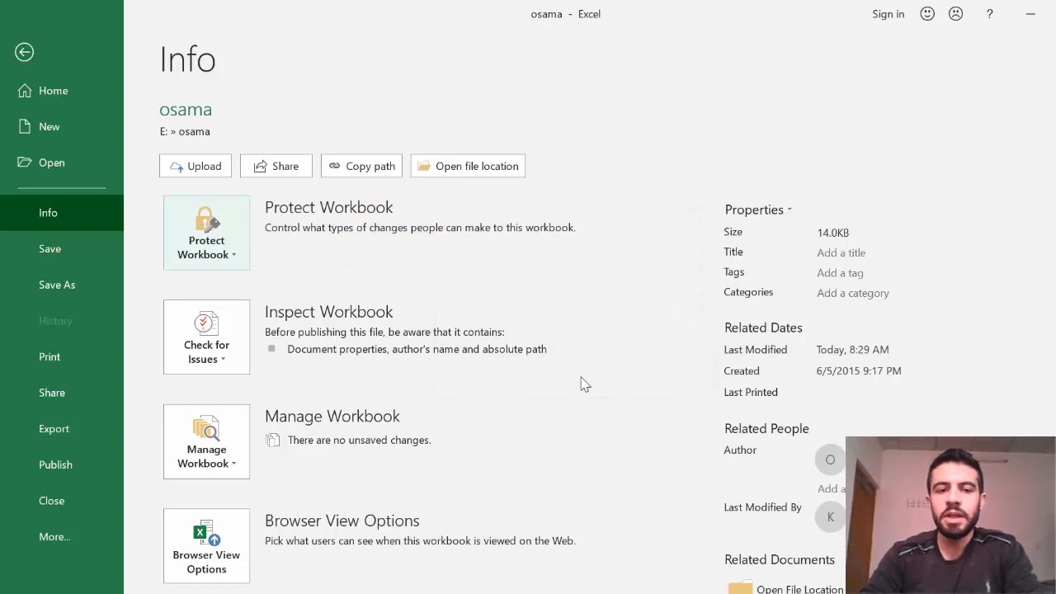
{"action": "left_click", "coordinate": [24, 54]}
{"action": "left_click", "coordinate": [391, 329]}
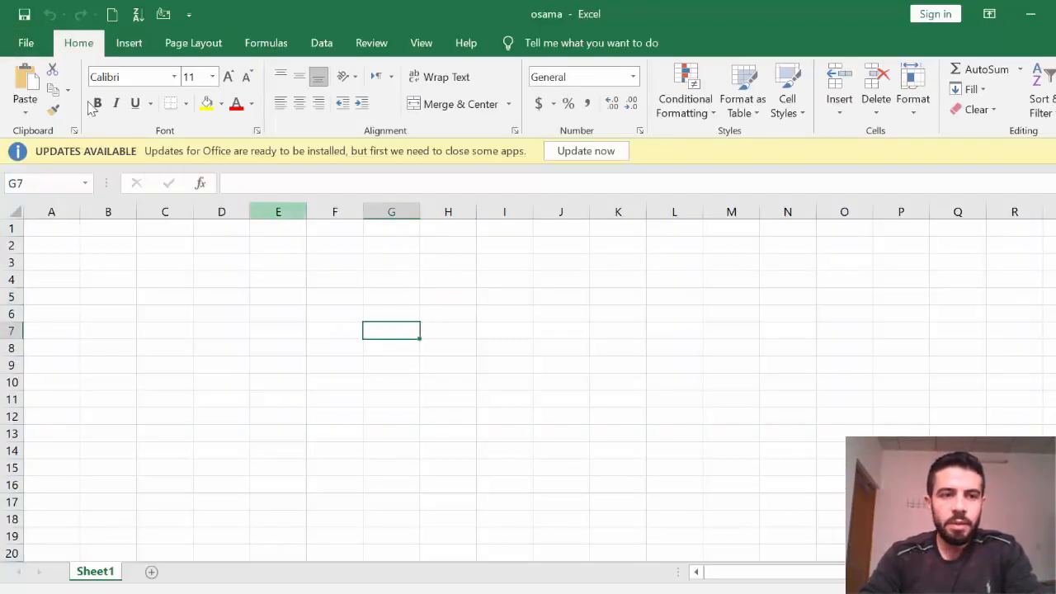
Save the now unprotected osama workbook from the File menu.
{"action": "left_click", "coordinate": [27, 42]}
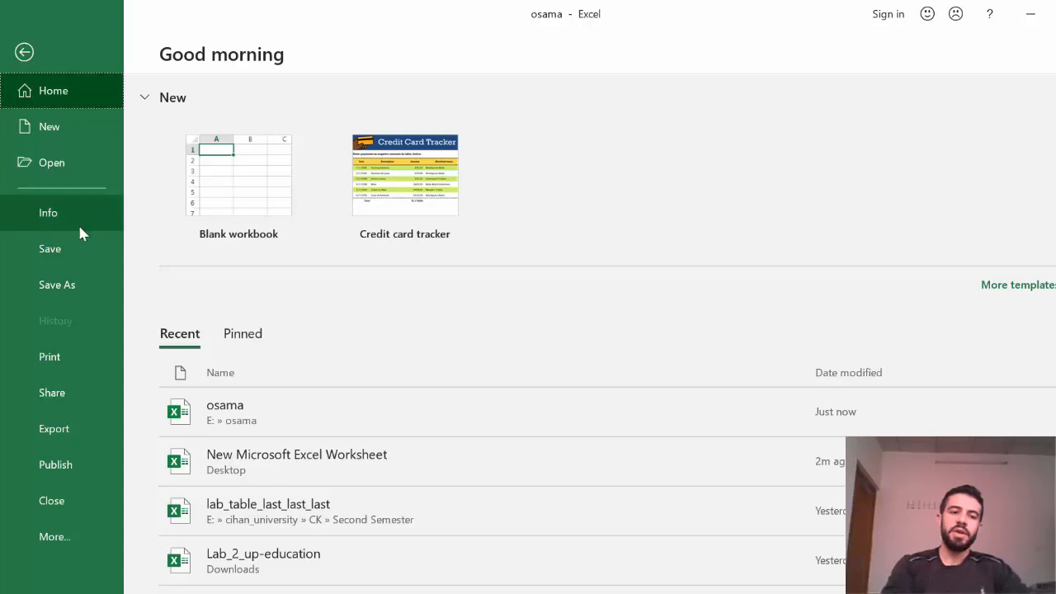
{"action": "left_click", "coordinate": [50, 246]}
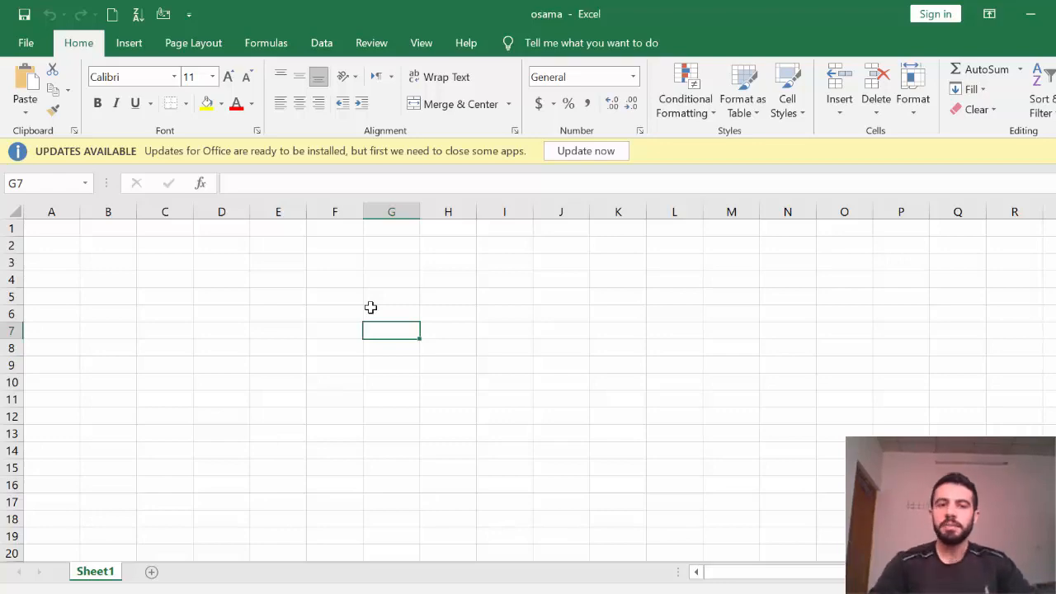
{"action": "left_click", "coordinate": [1031, 14]}
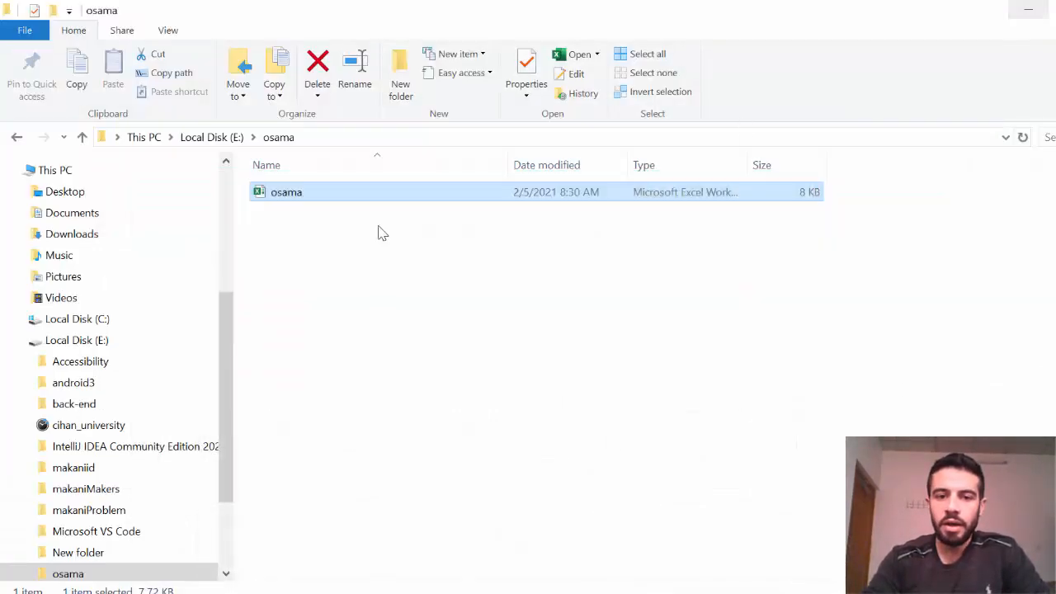
{"action": "right_click", "coordinate": [280, 192]}
{"action": "left_click", "coordinate": [377, 519]}
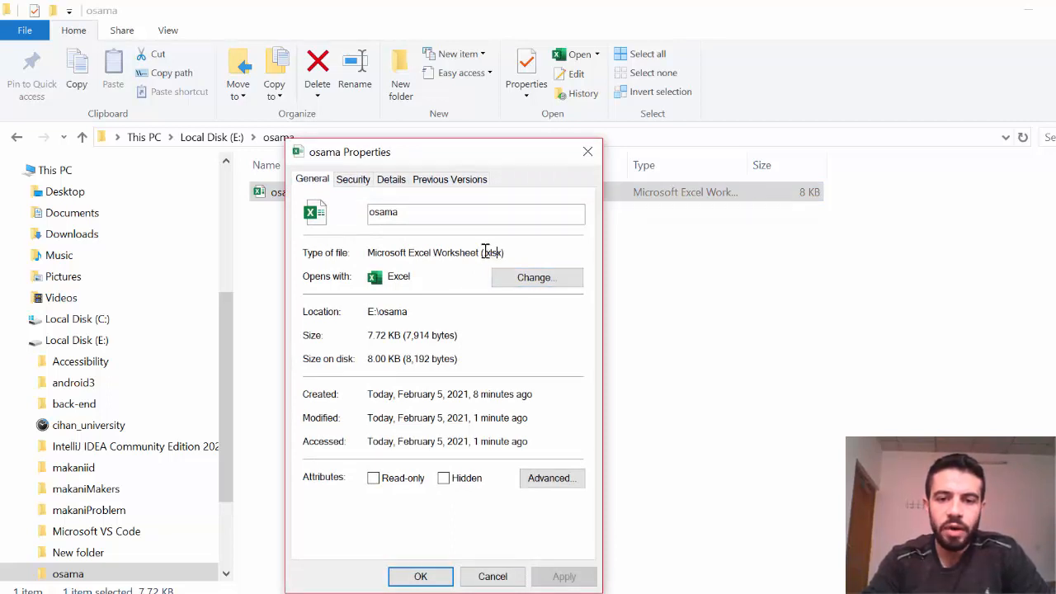
{"action": "left_click_drag", "start_coordinate": [507, 252], "coordinate": [478, 257]}
{"action": "left_click", "coordinate": [587, 152]}
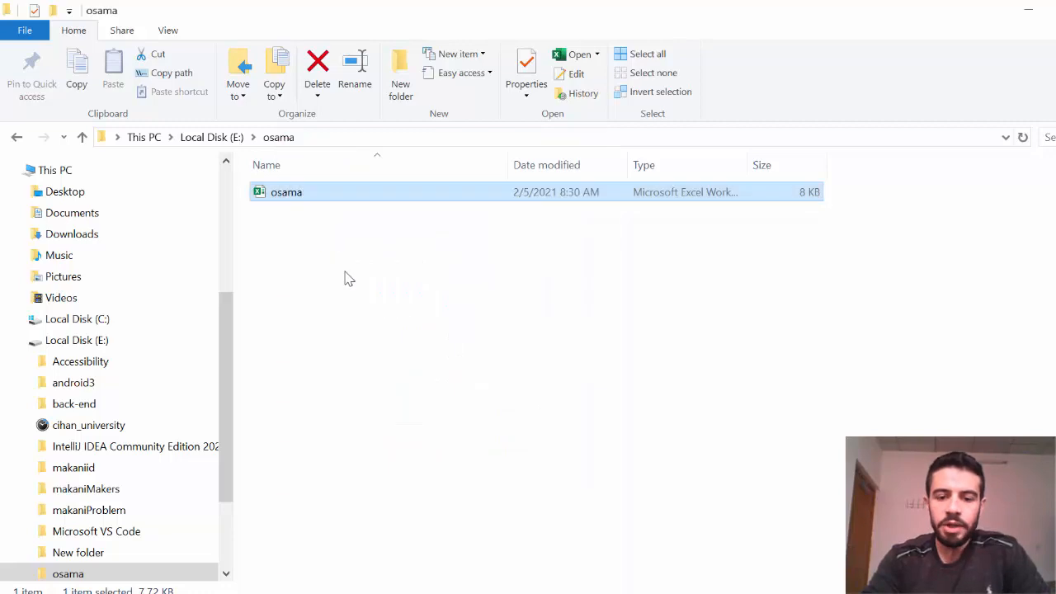
{"action": "left_click", "coordinate": [441, 592]}
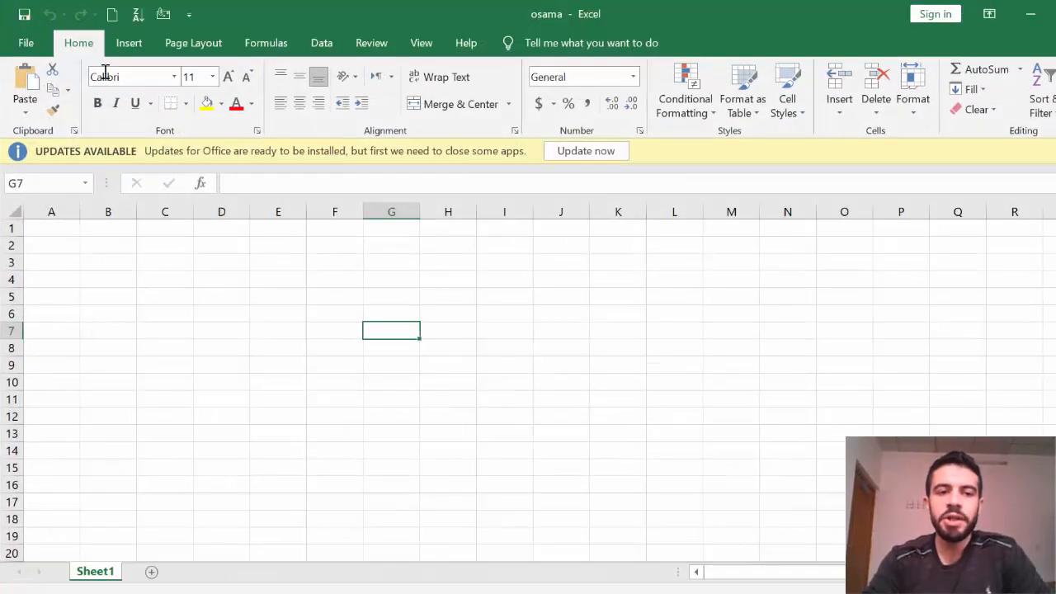
Use Save As > Browse to save the sheet as osama2 on the Desktop with PDF type.
{"action": "left_click", "coordinate": [25, 43]}
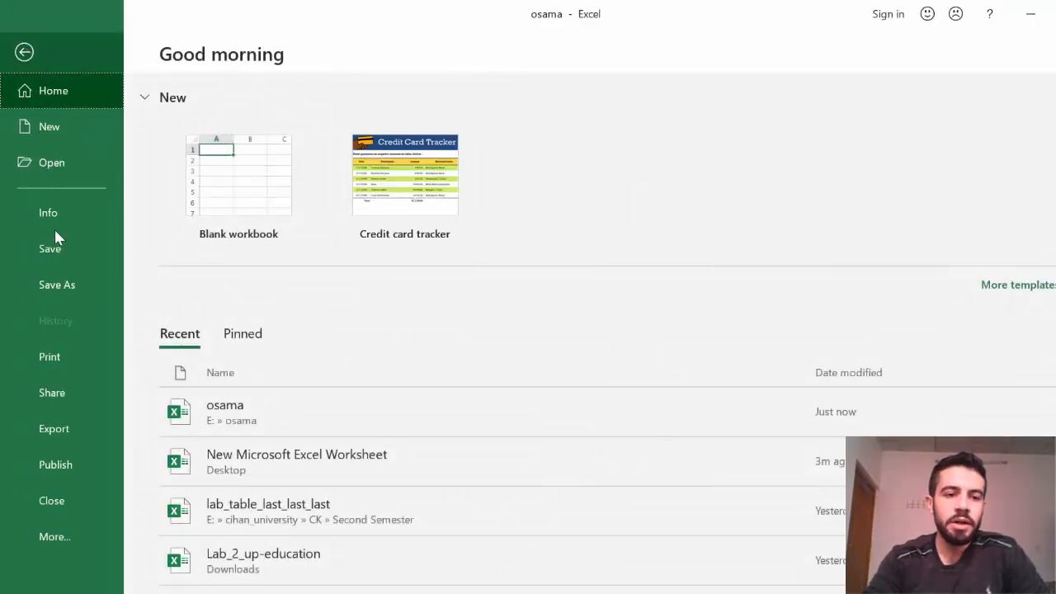
{"action": "left_click", "coordinate": [67, 287]}
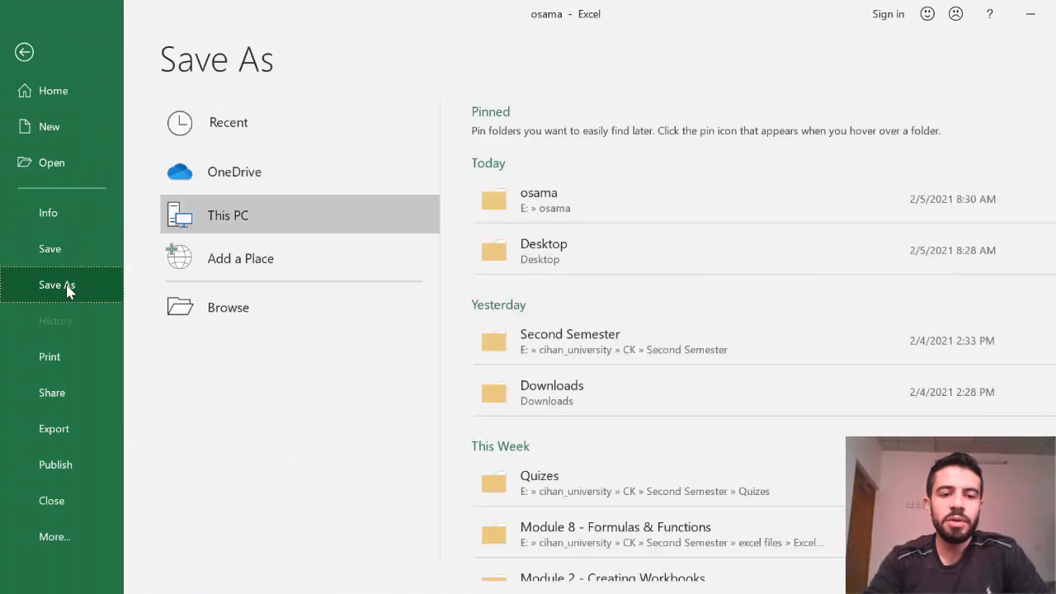
{"action": "left_click", "coordinate": [242, 310]}
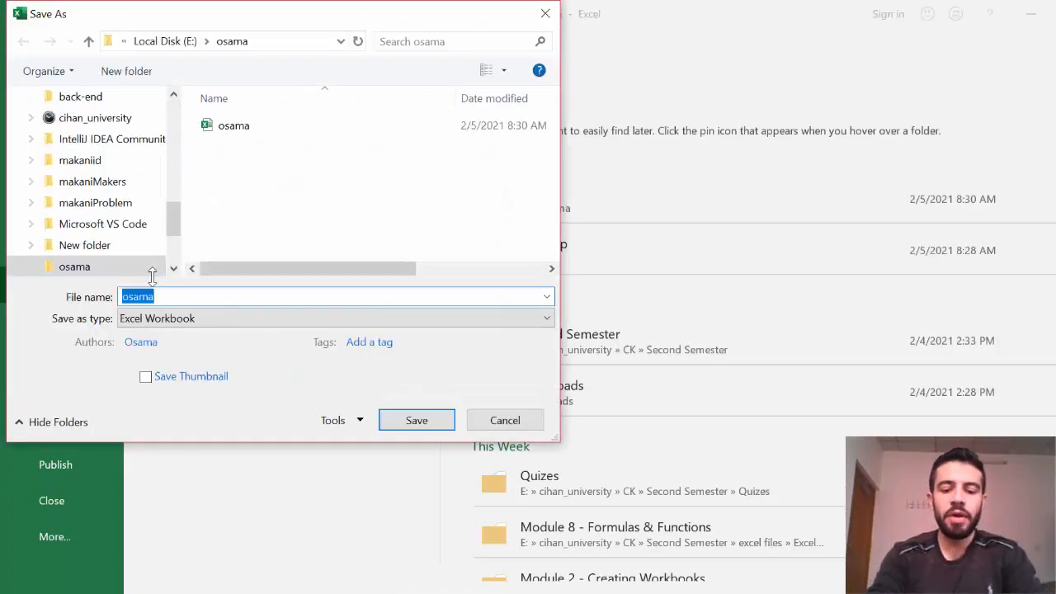
{"action": "type", "text": "osam"}
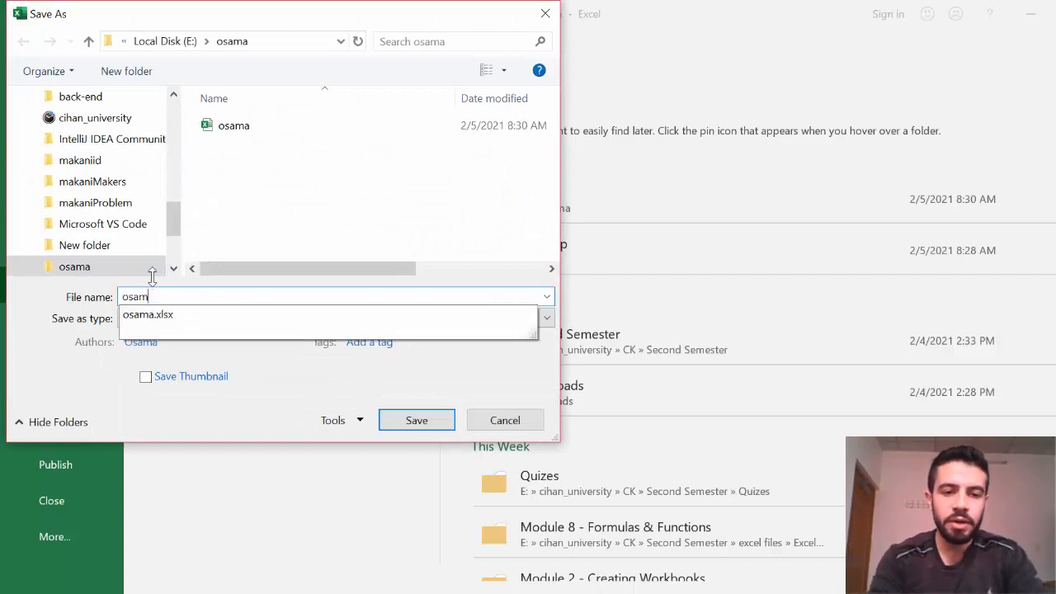
{"action": "type", "text": "a2"}
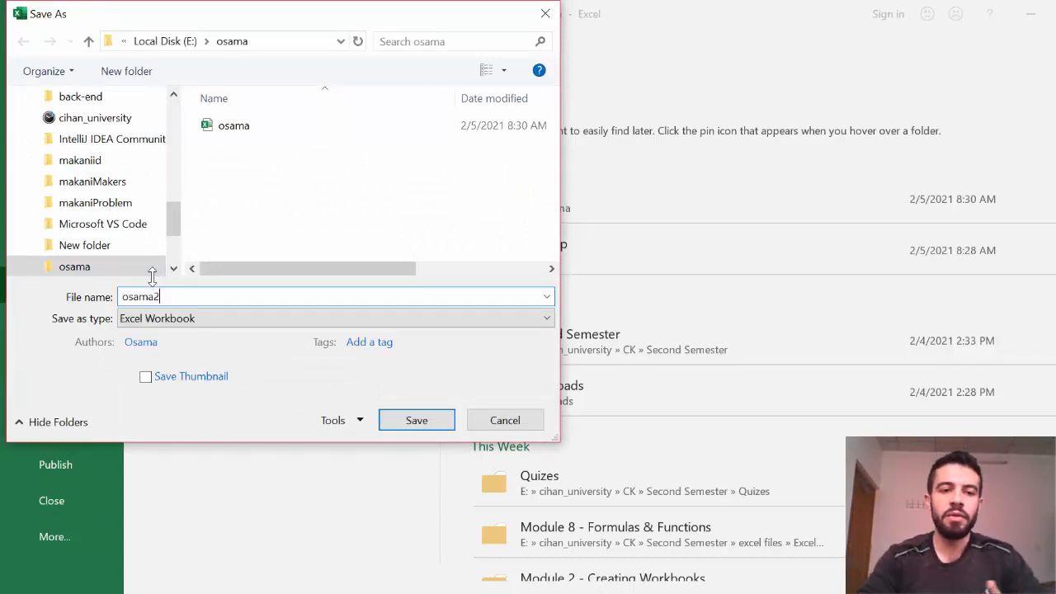
{"action": "left_click_drag", "start_coordinate": [176, 215], "coordinate": [175, 154]}
{"action": "left_click", "coordinate": [72, 161]}
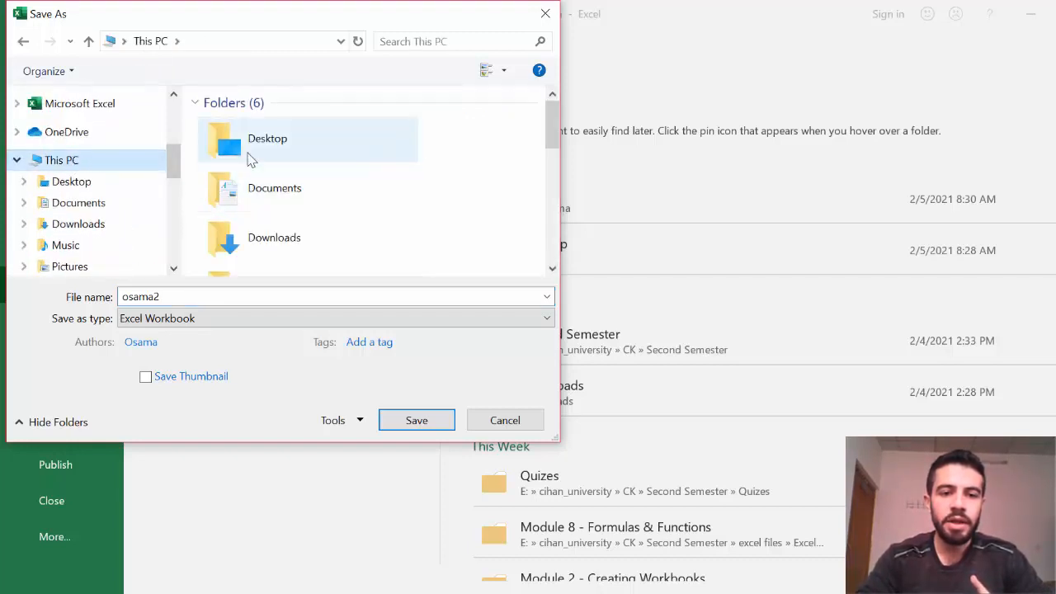
{"action": "left_click", "coordinate": [239, 148]}
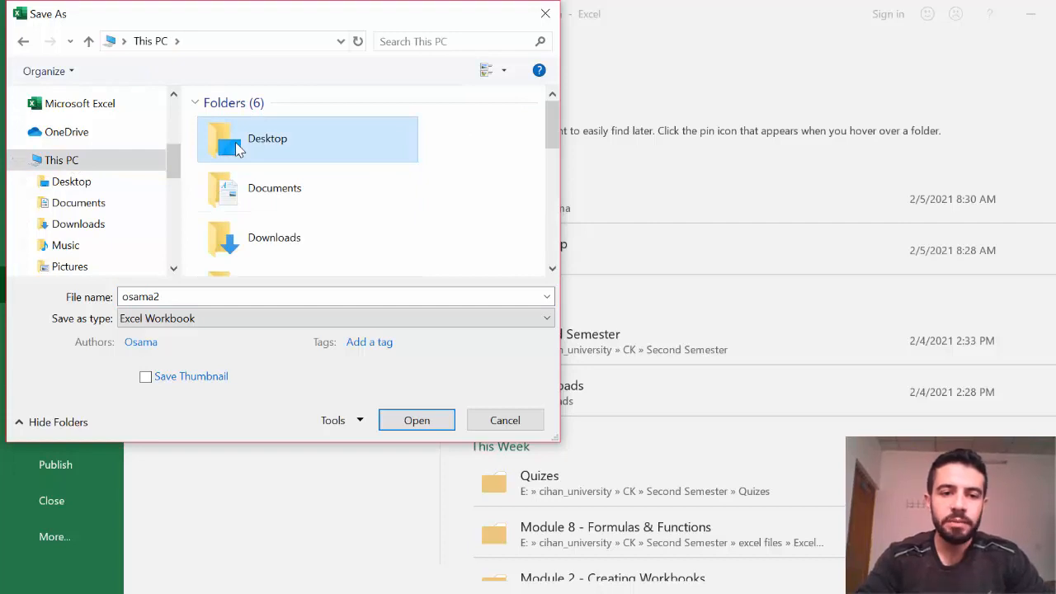
{"action": "double_click", "coordinate": [235, 142]}
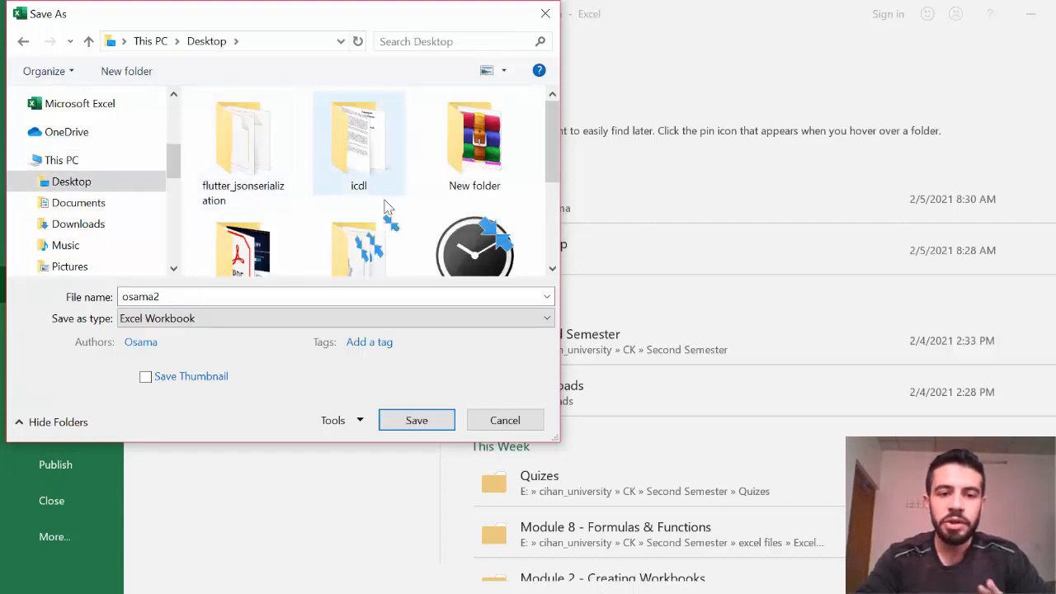
{"action": "double_click", "coordinate": [179, 297]}
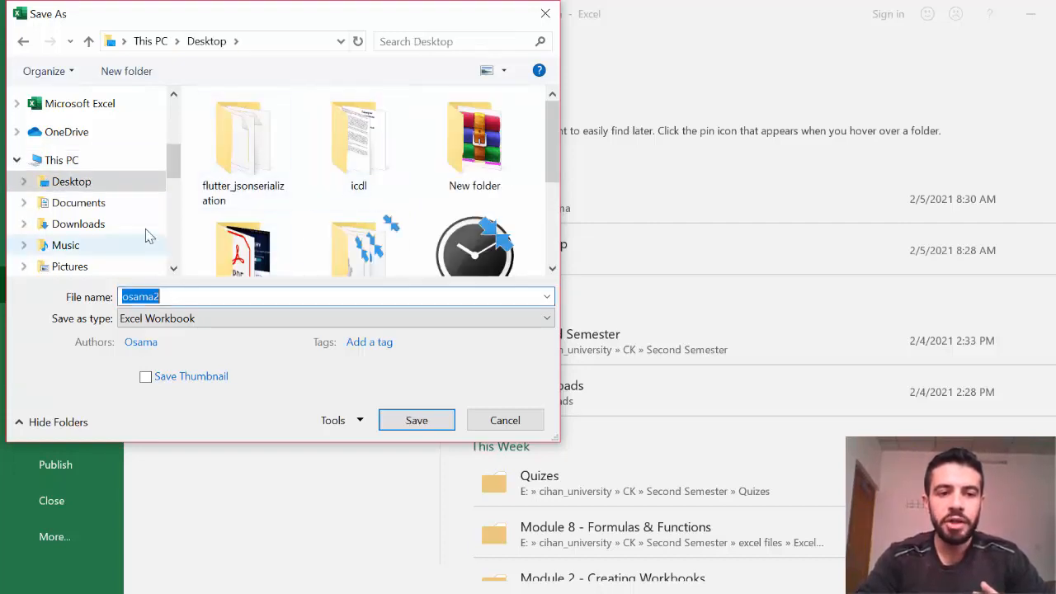
{"action": "left_click", "coordinate": [233, 323]}
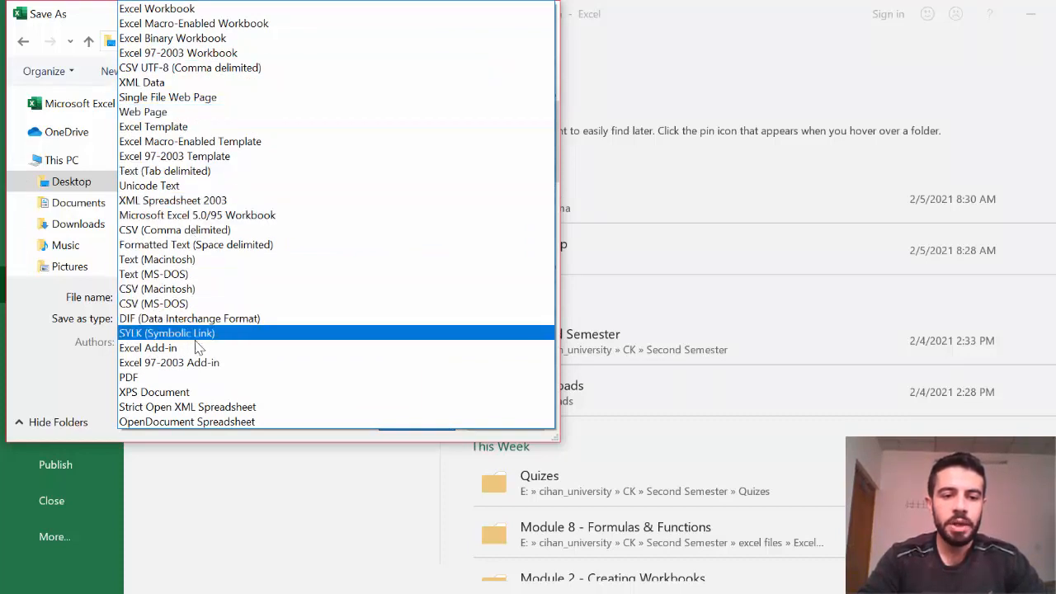
{"action": "left_click", "coordinate": [187, 378]}
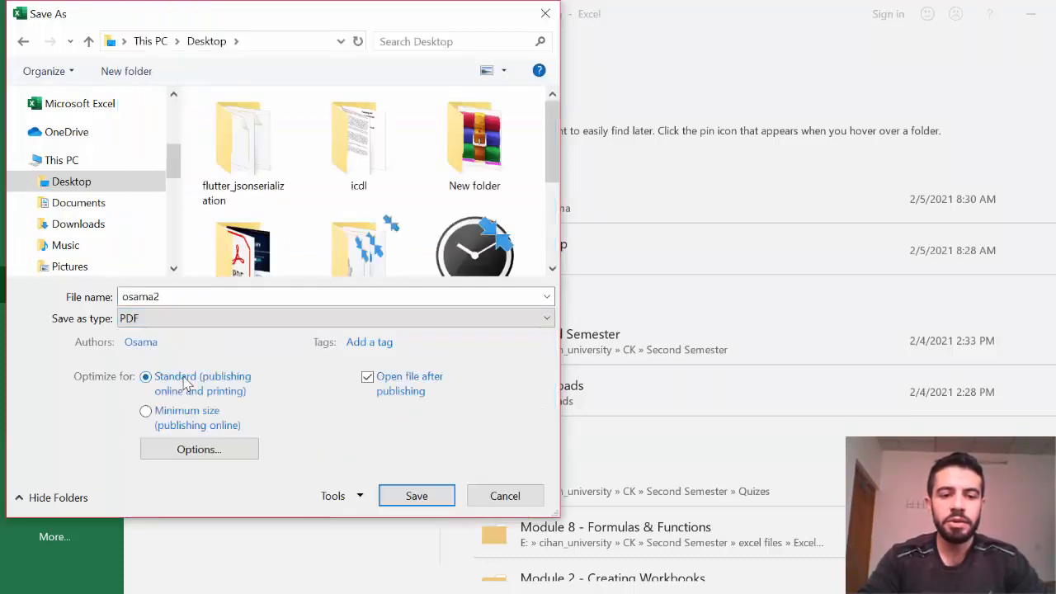
{"action": "left_click", "coordinate": [418, 498]}
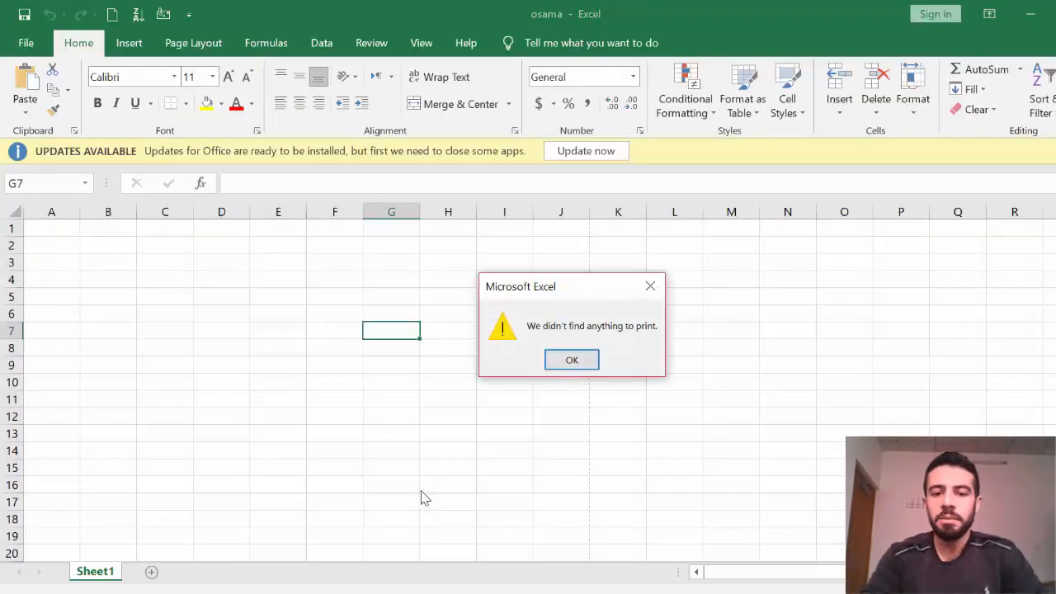
Dismiss the nothing-to-print warning, try opening osama2.pdf (no pages), then show Excel's print preview.
{"action": "left_click", "coordinate": [573, 363]}
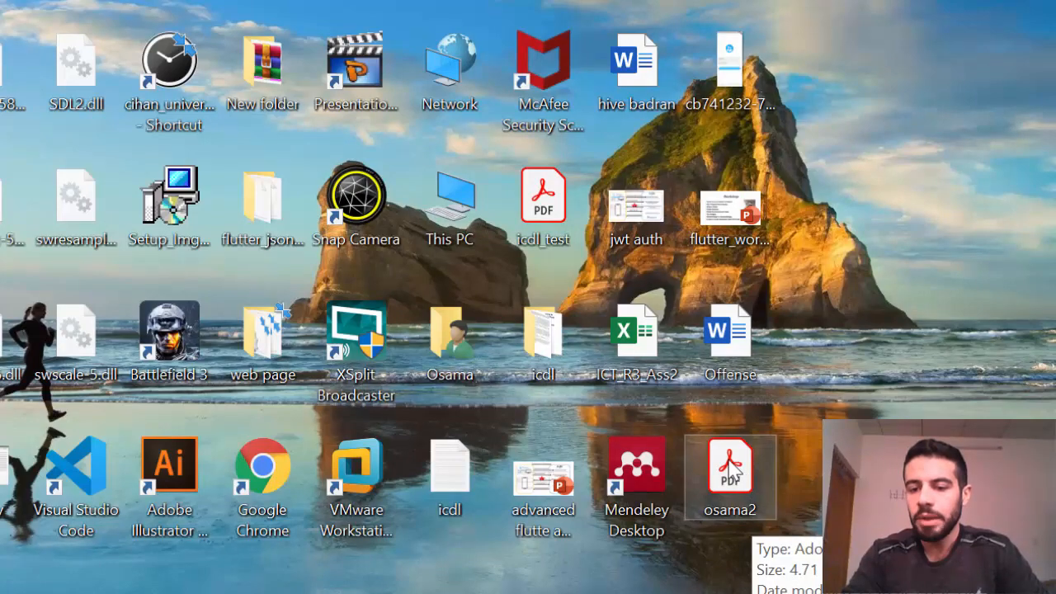
{"action": "double_click", "coordinate": [742, 477]}
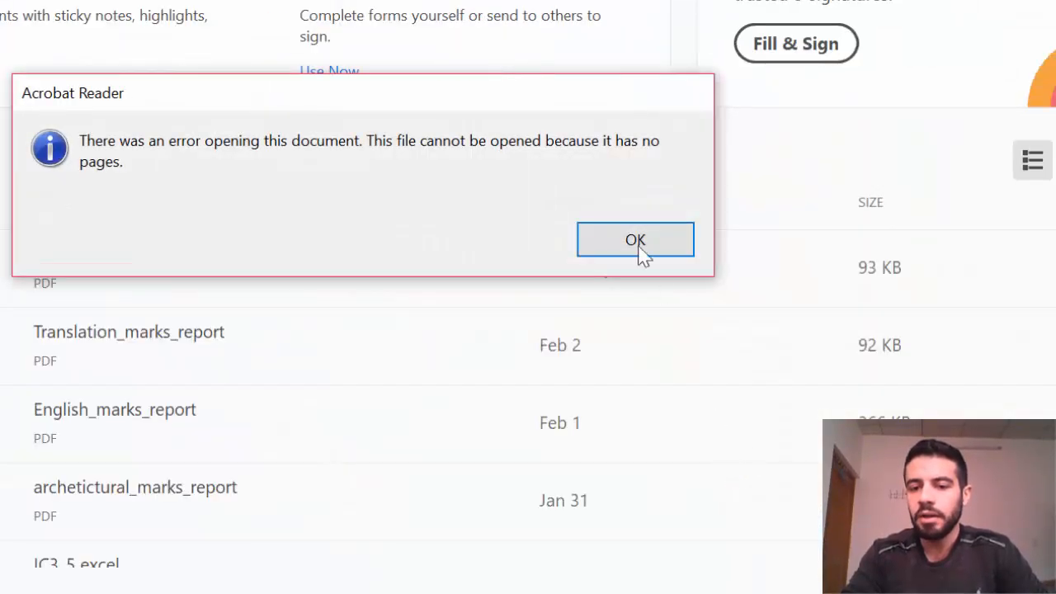
{"action": "left_click", "coordinate": [639, 251]}
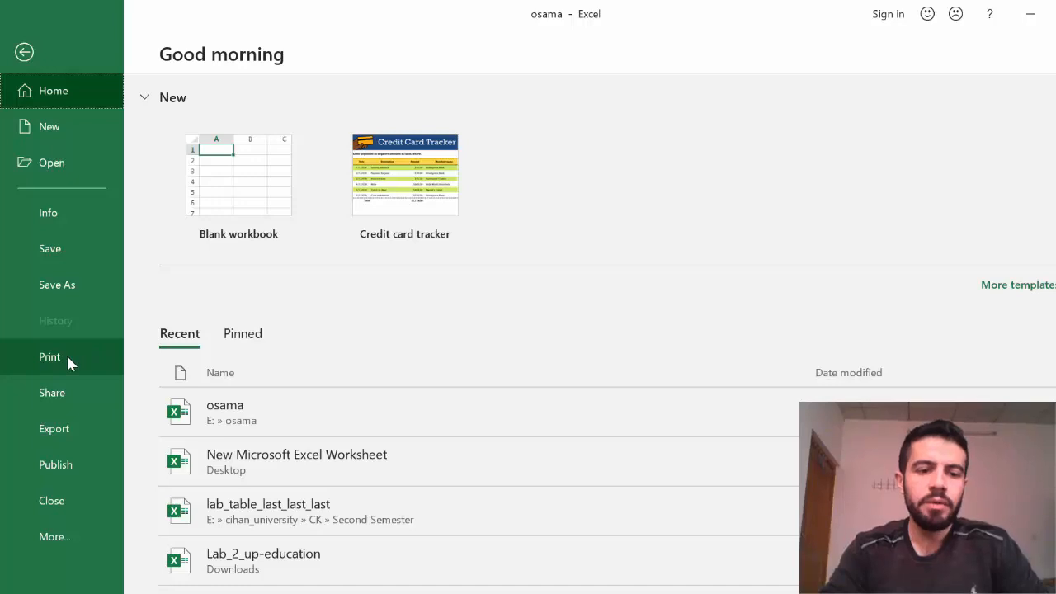
{"action": "left_click", "coordinate": [68, 360]}
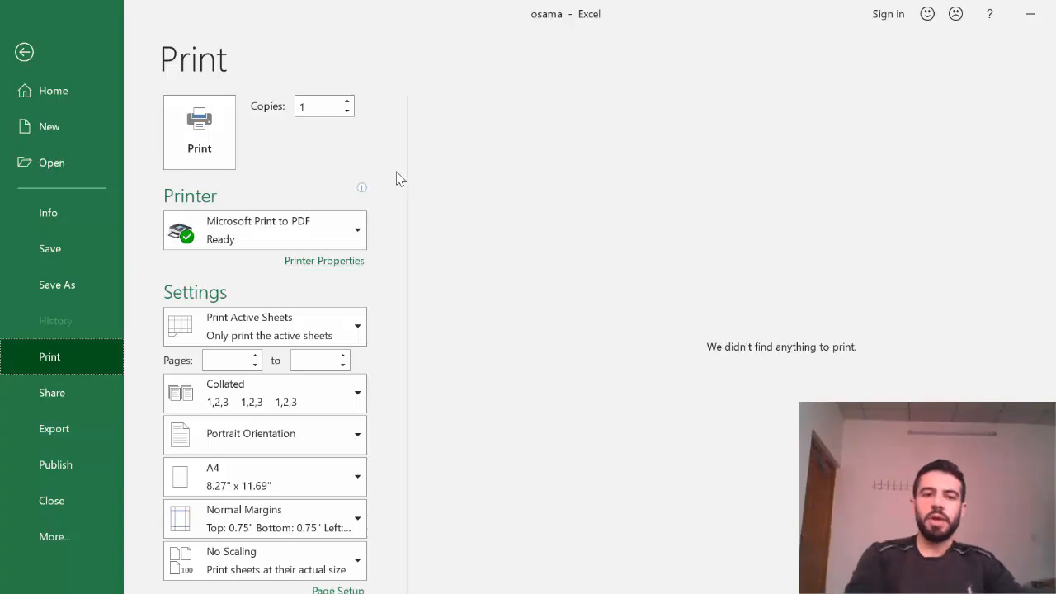
Set 4 copies, keeping Microsoft Print to PDF, active sheets, portrait and A4, and open Page Setup.
{"action": "left_click", "coordinate": [347, 102]}
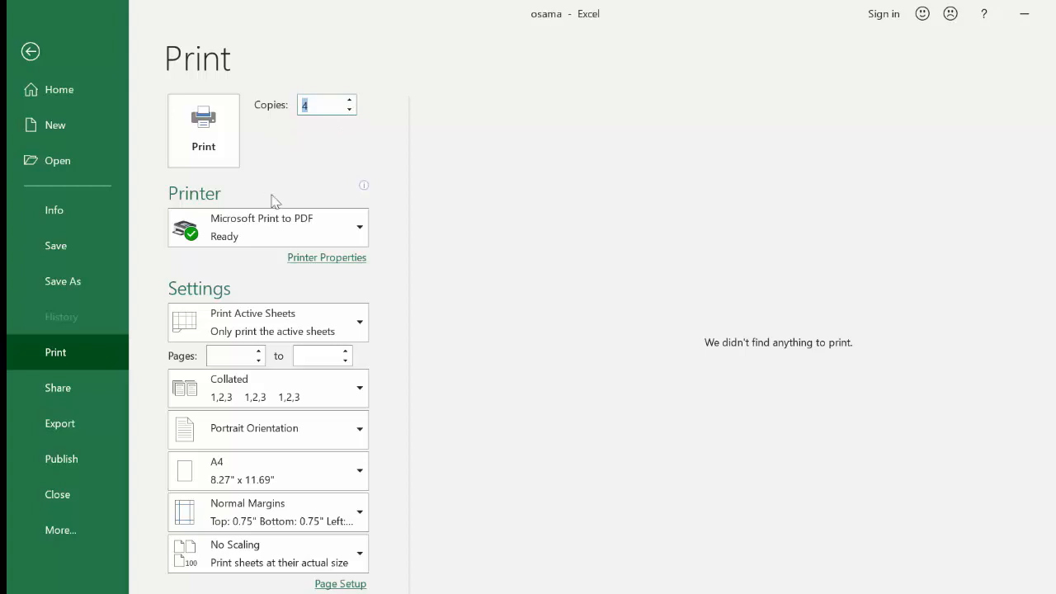
{"action": "left_click", "coordinate": [322, 230]}
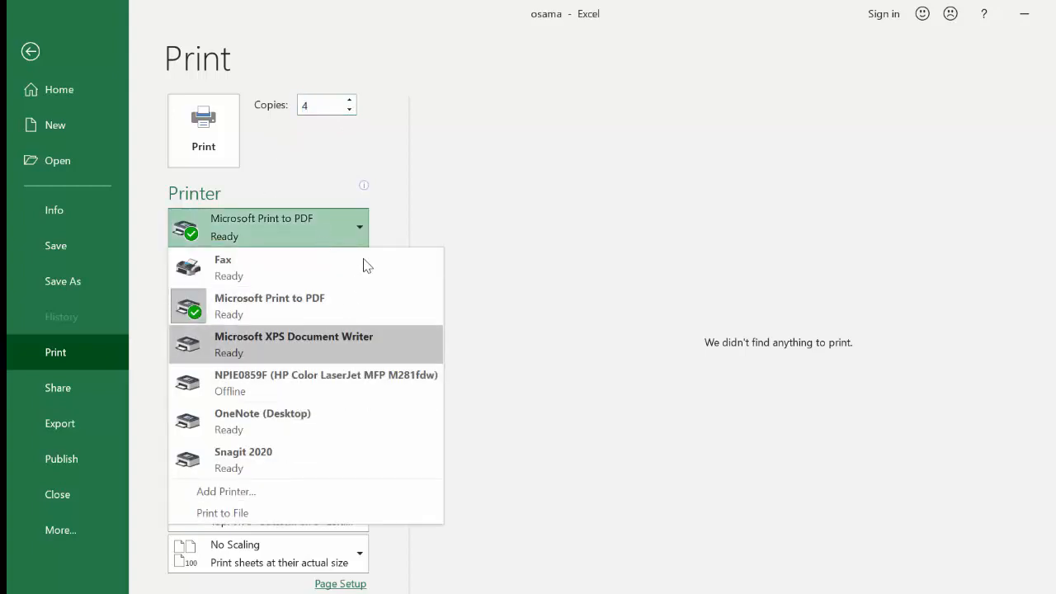
{"action": "left_click", "coordinate": [505, 260]}
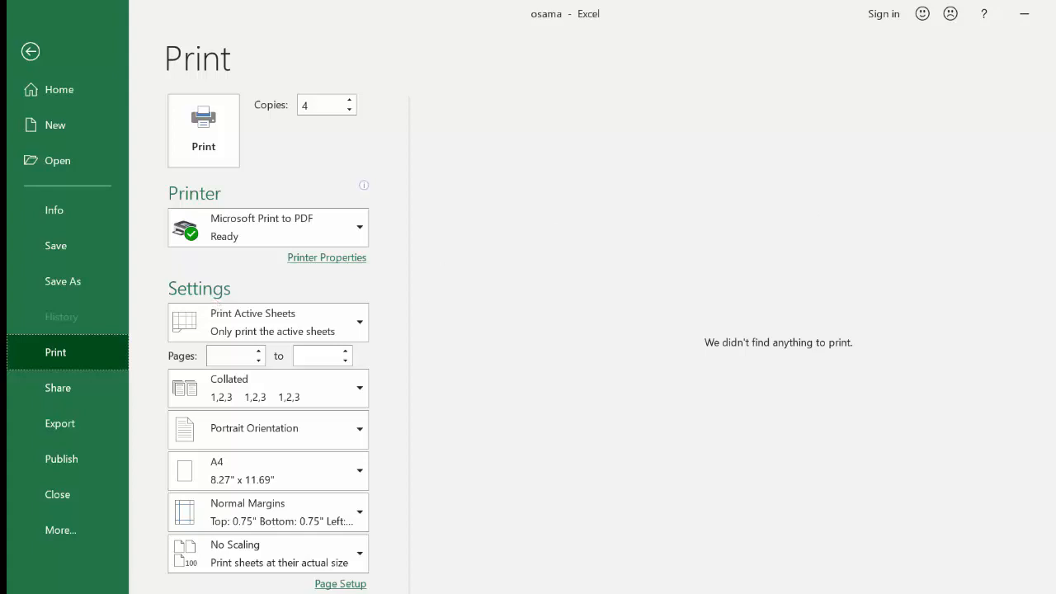
{"action": "left_click", "coordinate": [353, 333]}
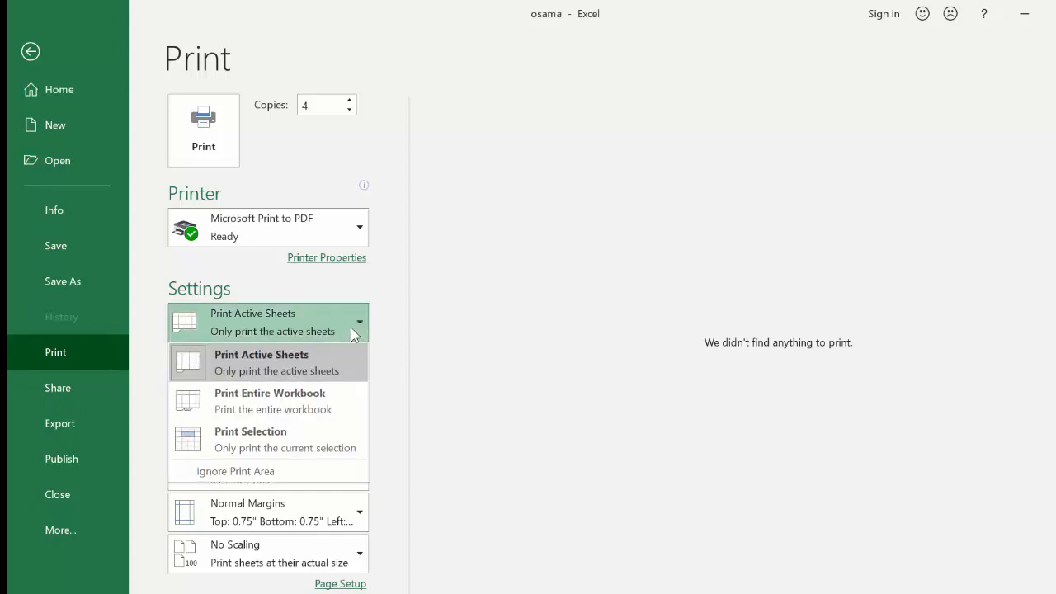
{"action": "left_click", "coordinate": [353, 333]}
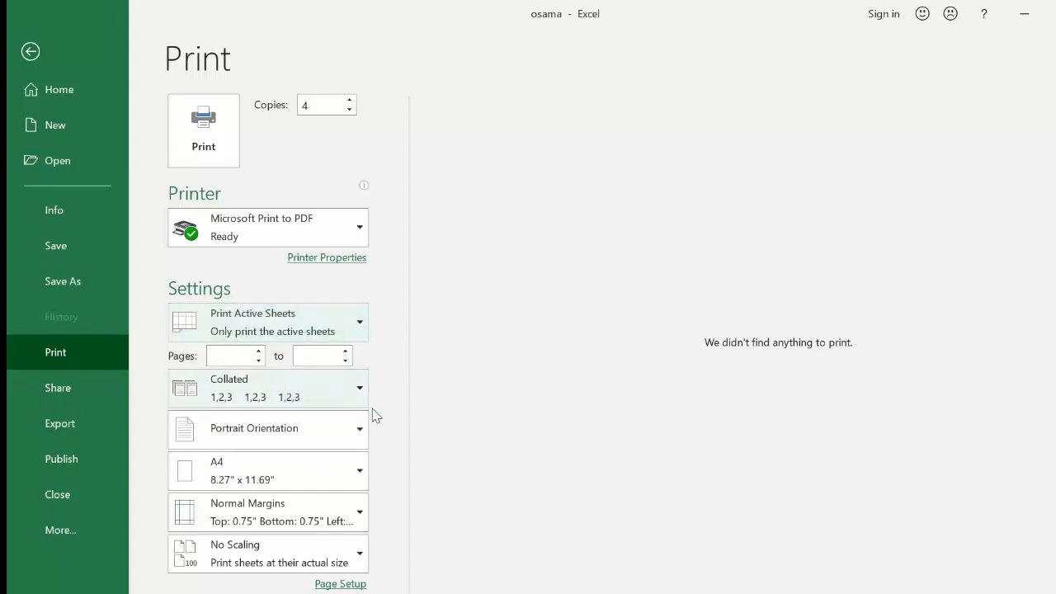
{"action": "left_click", "coordinate": [237, 356]}
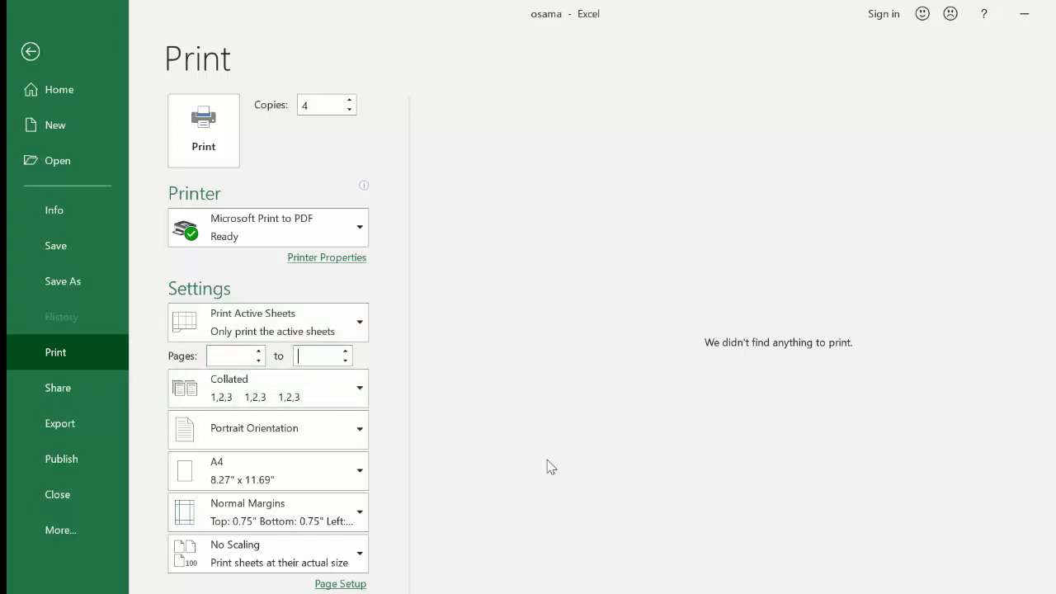
{"action": "left_click", "coordinate": [341, 435]}
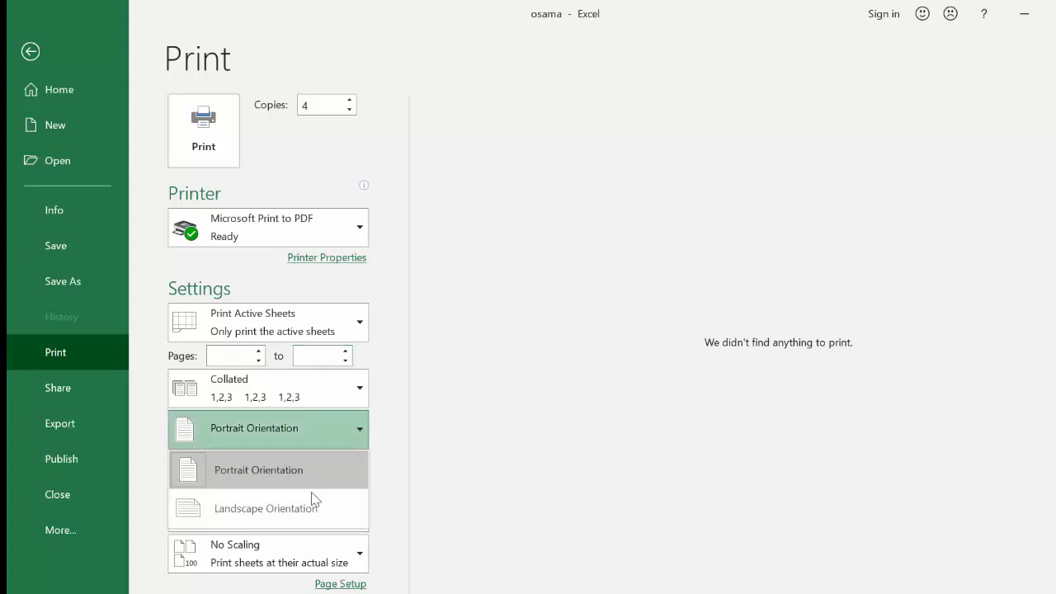
{"action": "left_click", "coordinate": [410, 447]}
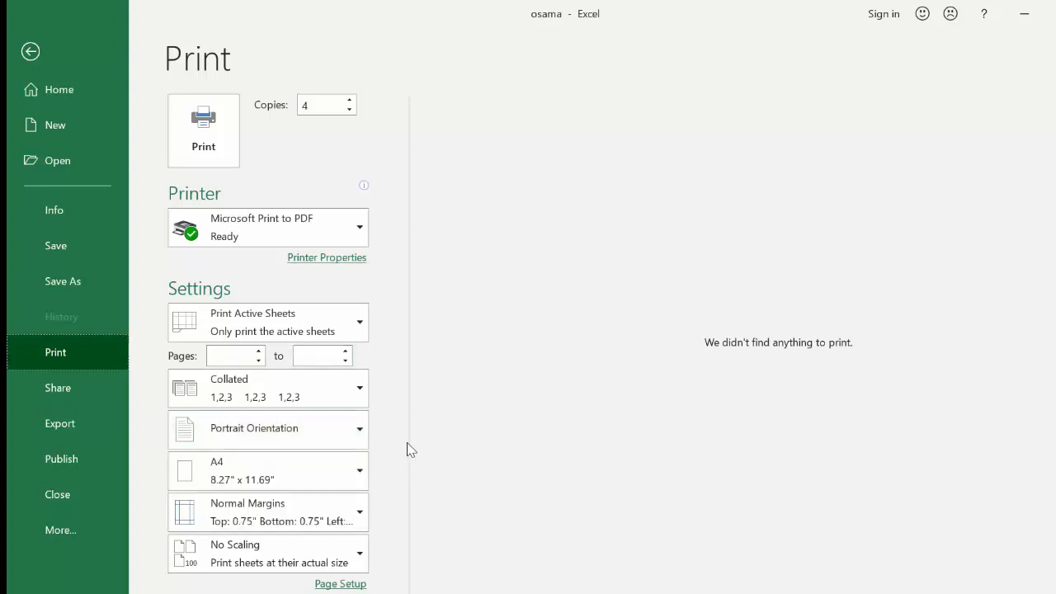
{"action": "left_click", "coordinate": [332, 483]}
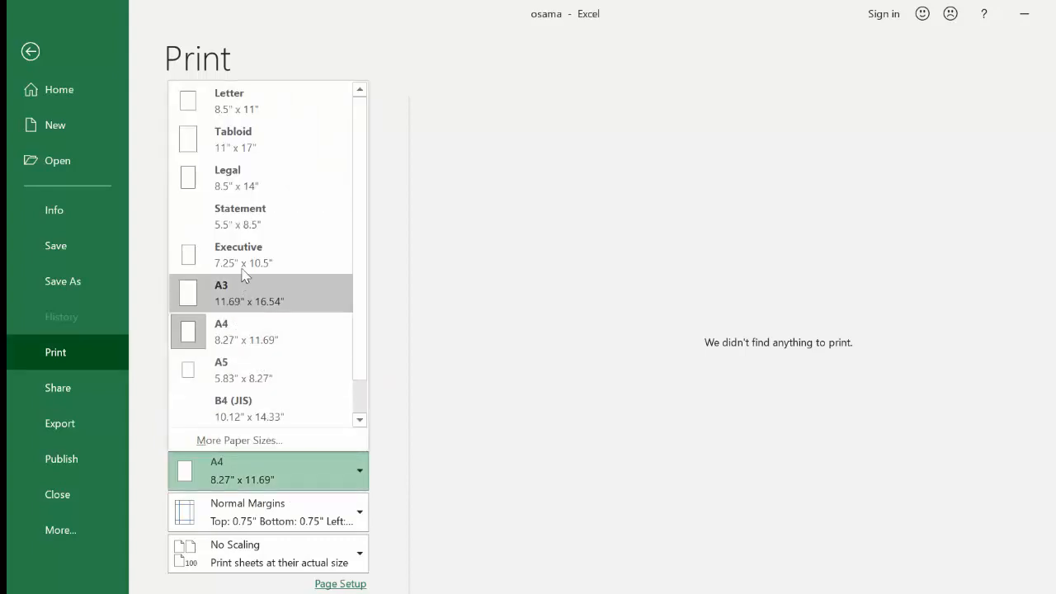
{"action": "left_click", "coordinate": [437, 375]}
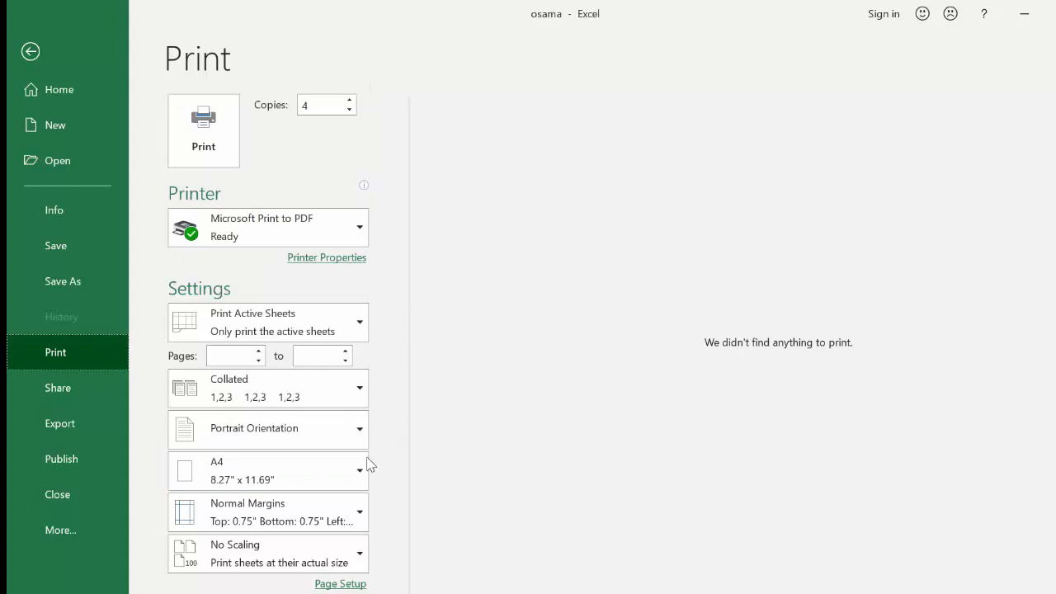
{"action": "left_click", "coordinate": [338, 584]}
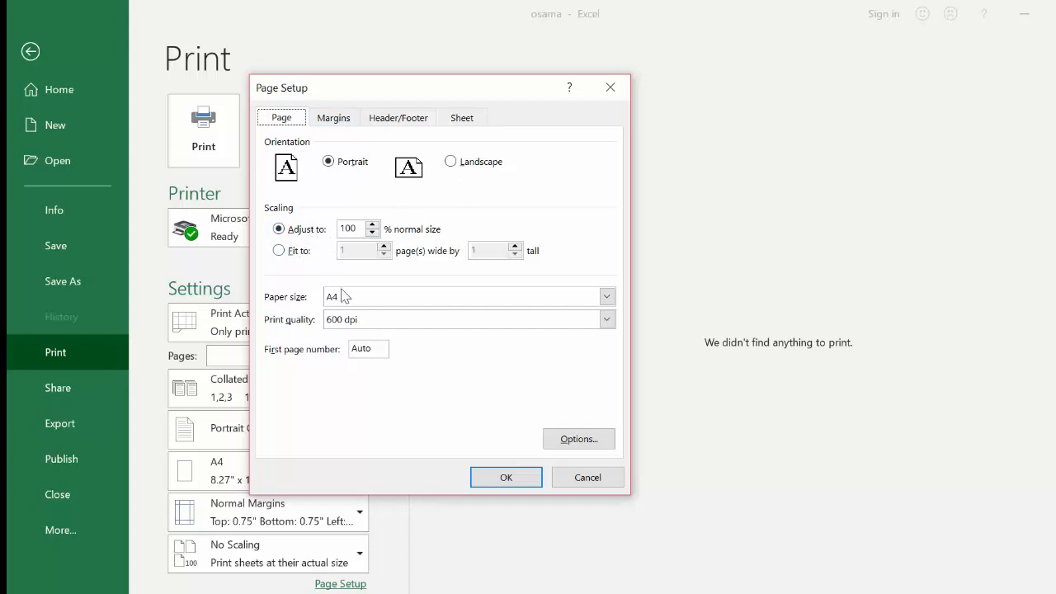
Review Page Setup's A4 paper size, margins and custom header without making changes.
{"action": "left_click", "coordinate": [606, 299]}
{"action": "left_click", "coordinate": [604, 299]}
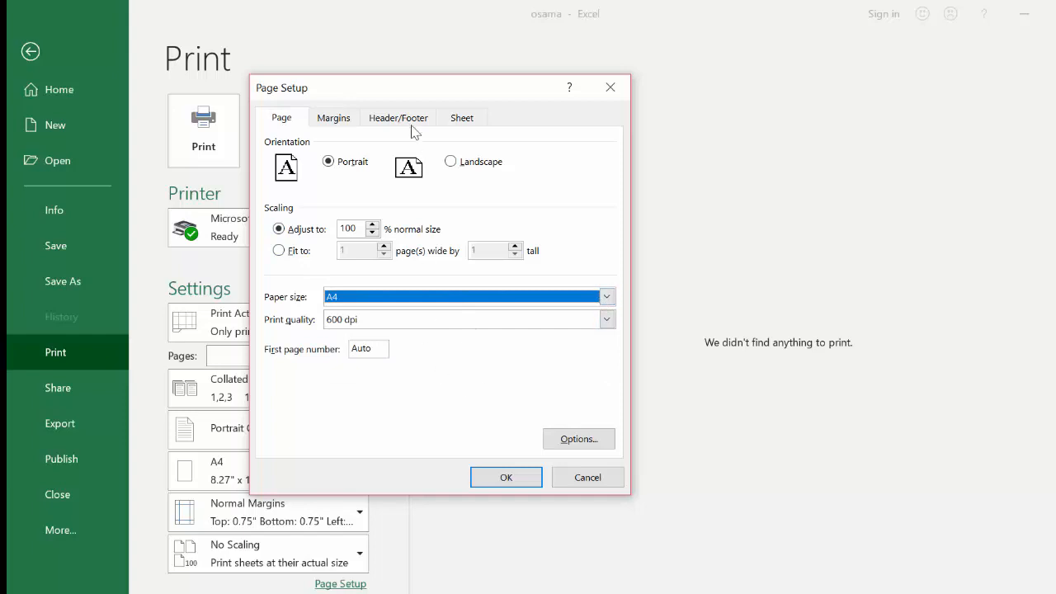
{"action": "left_click", "coordinate": [333, 120]}
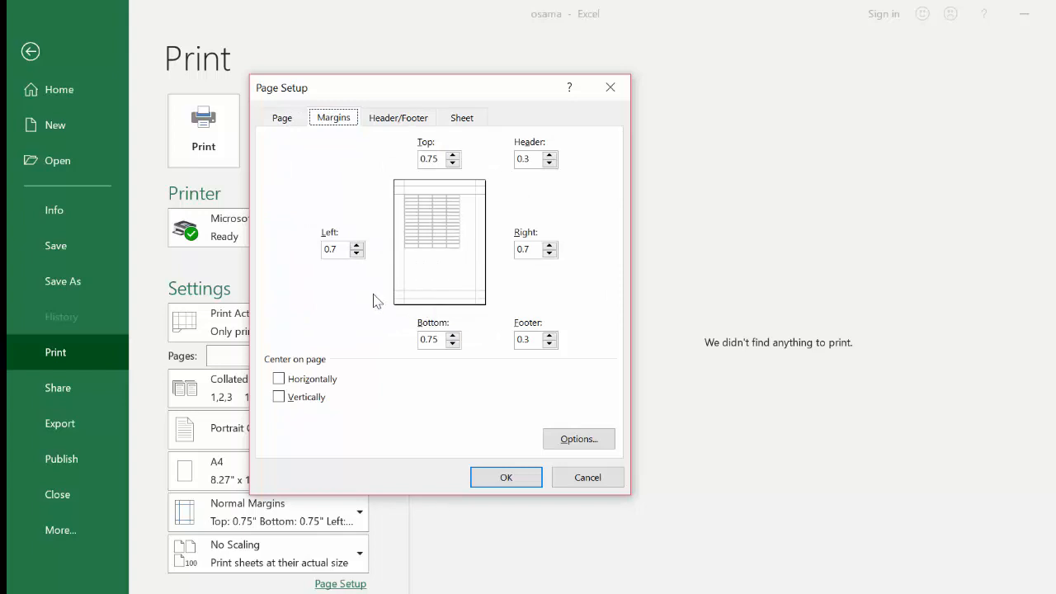
{"action": "left_click", "coordinate": [395, 120]}
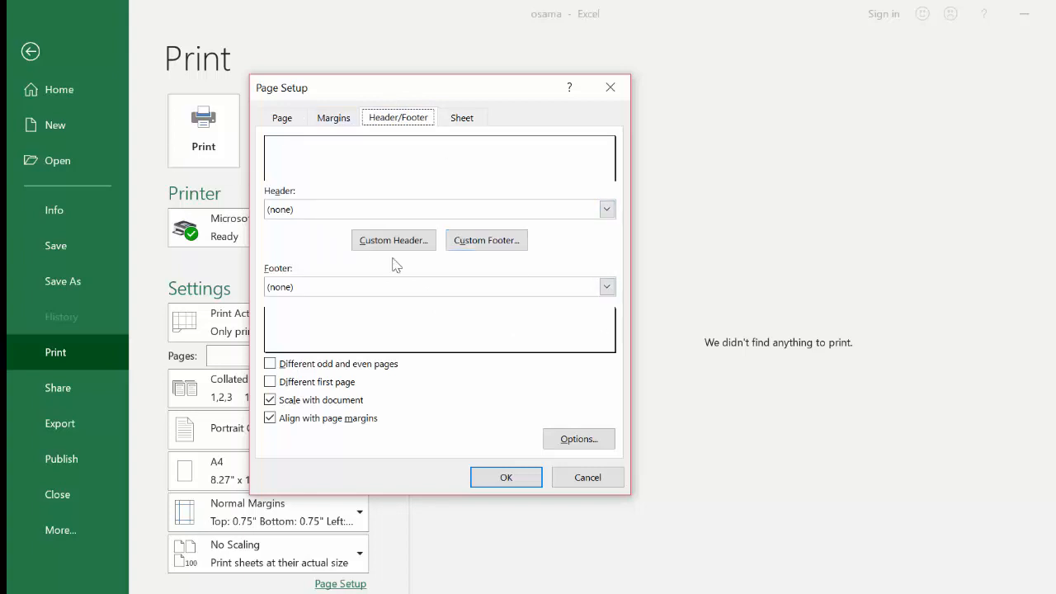
{"action": "left_click", "coordinate": [421, 245]}
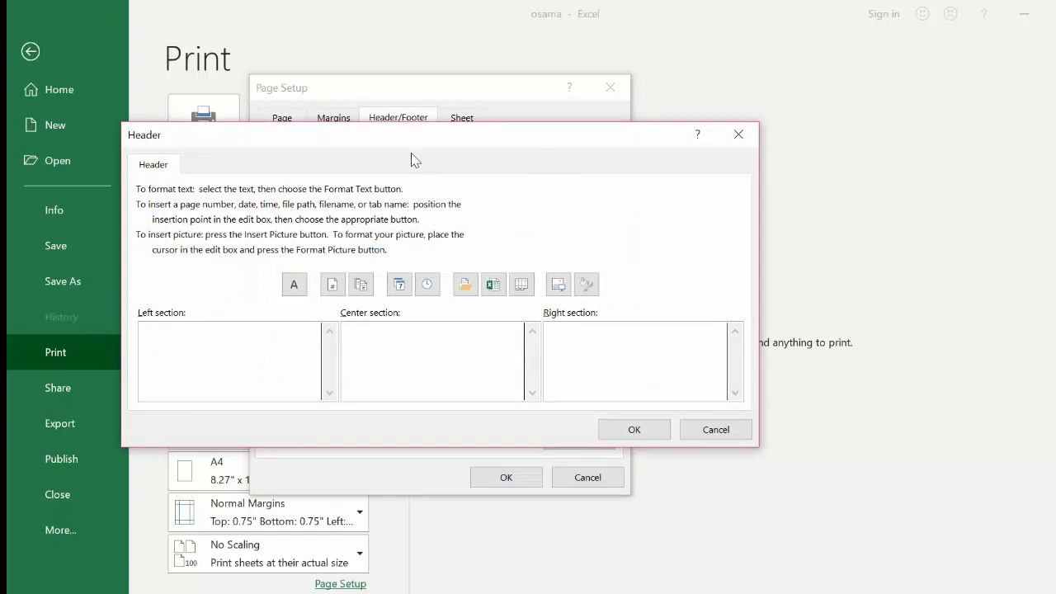
{"action": "left_click", "coordinate": [738, 134]}
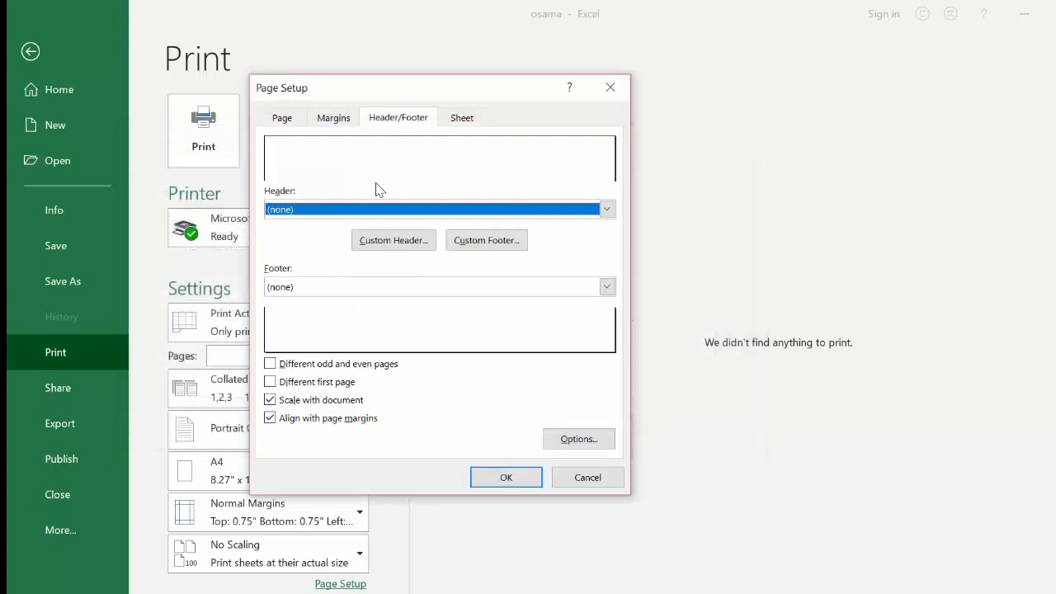
Check the Sheet print settings, close Page Setup with OK, and go to Export.
{"action": "left_click", "coordinate": [461, 120]}
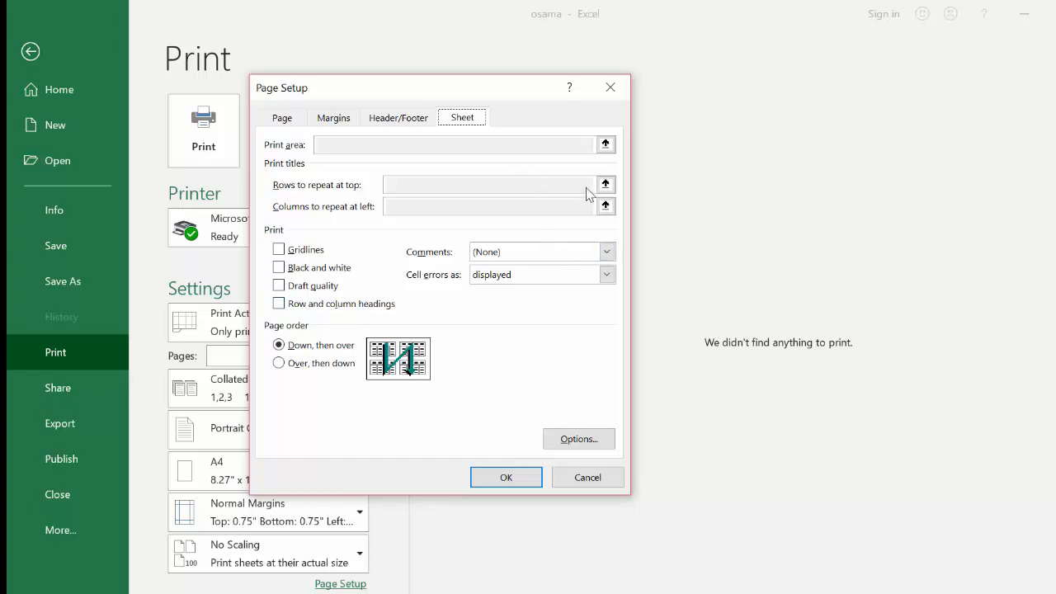
{"action": "left_click", "coordinate": [505, 477]}
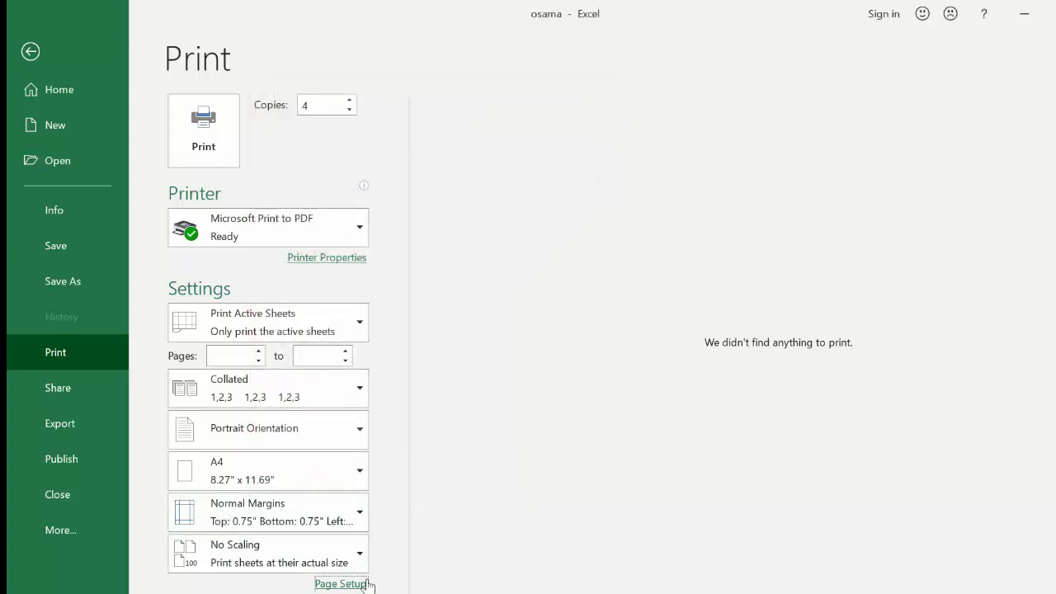
{"action": "left_click", "coordinate": [58, 388]}
{"action": "left_click", "coordinate": [56, 432]}
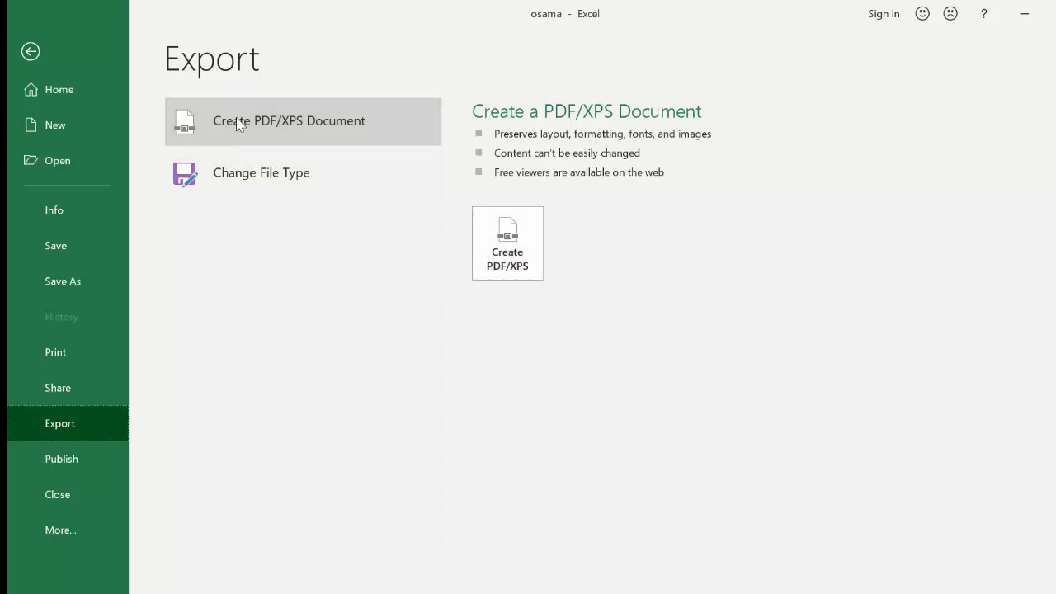
View the Change File Type formats, then go back to the empty Sheet1.
{"action": "left_click", "coordinate": [297, 172]}
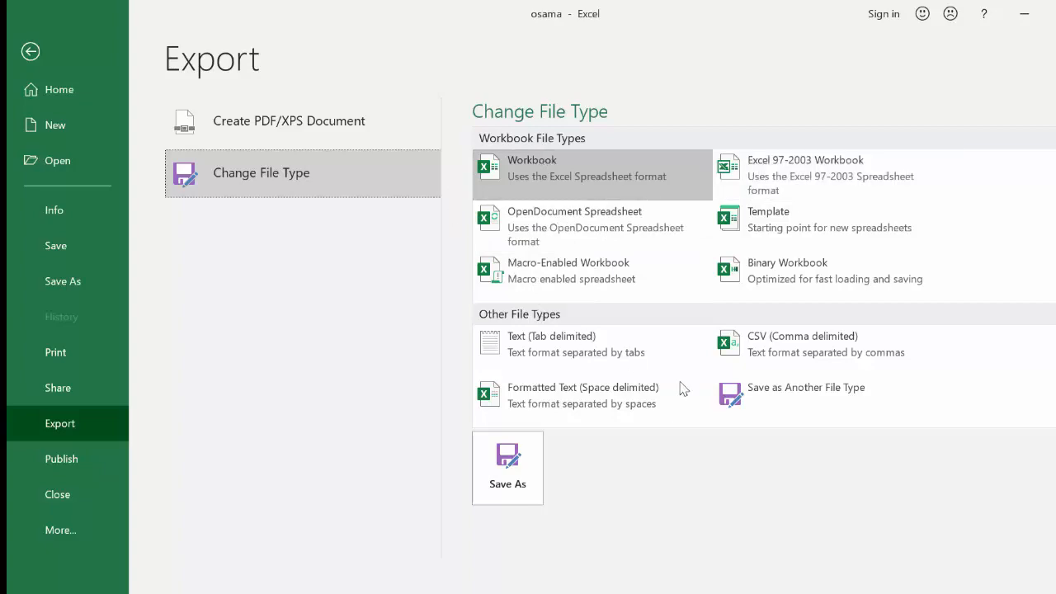
{"action": "left_click", "coordinate": [31, 51]}
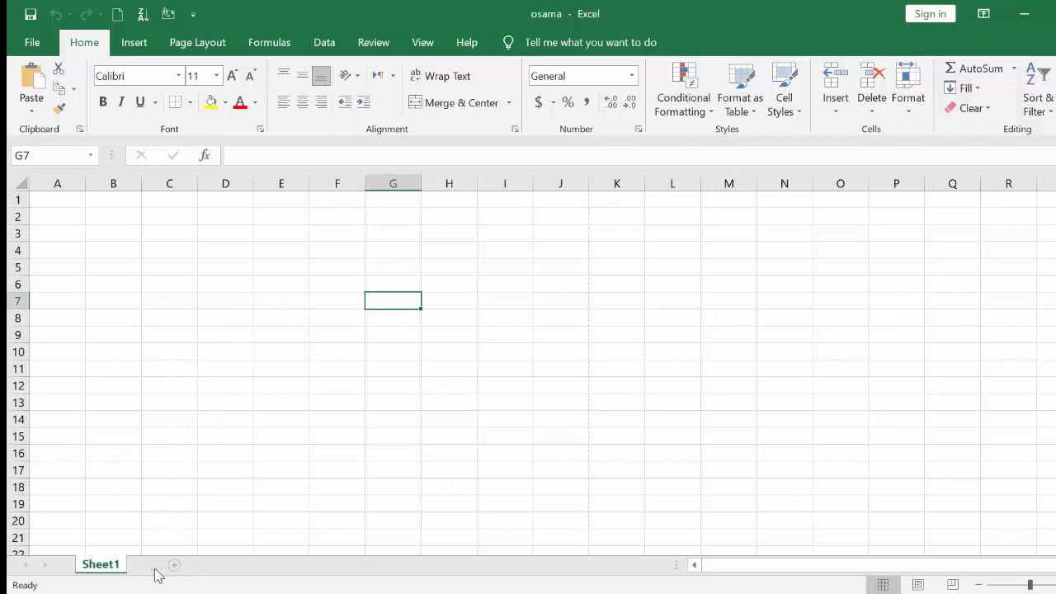
Add two new sheets and rename Sheet1 to sh1.
{"action": "left_click", "coordinate": [156, 567]}
{"action": "left_click", "coordinate": [244, 564]}
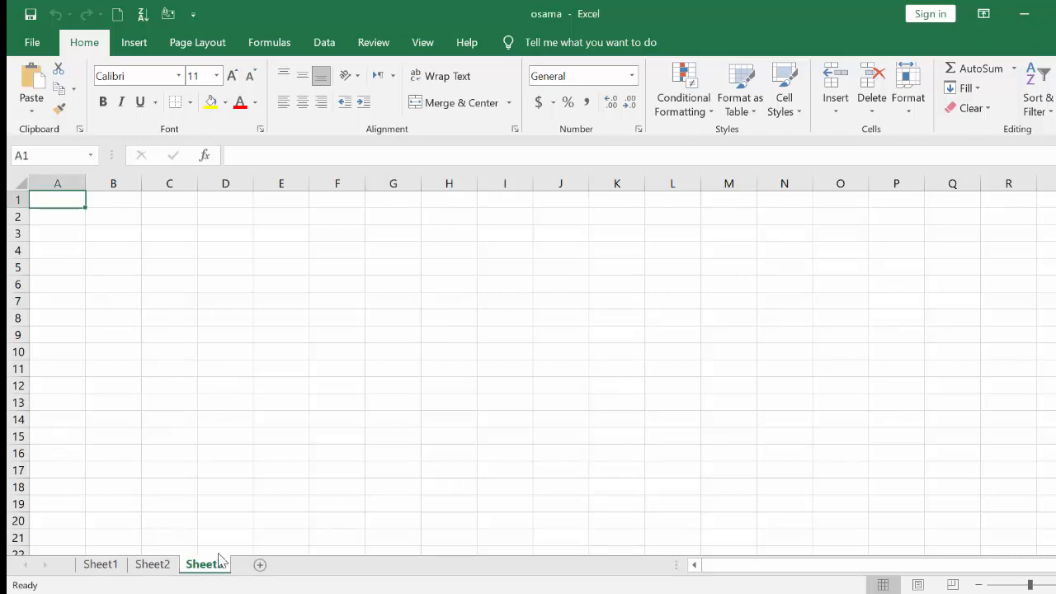
{"action": "left_click", "coordinate": [103, 564]}
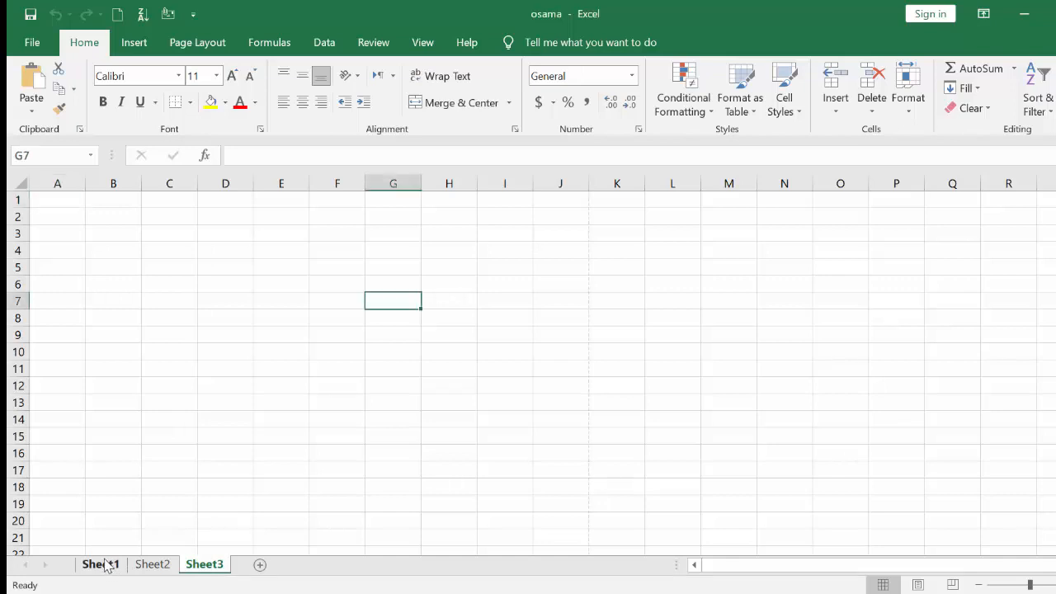
{"action": "right_click", "coordinate": [97, 565]}
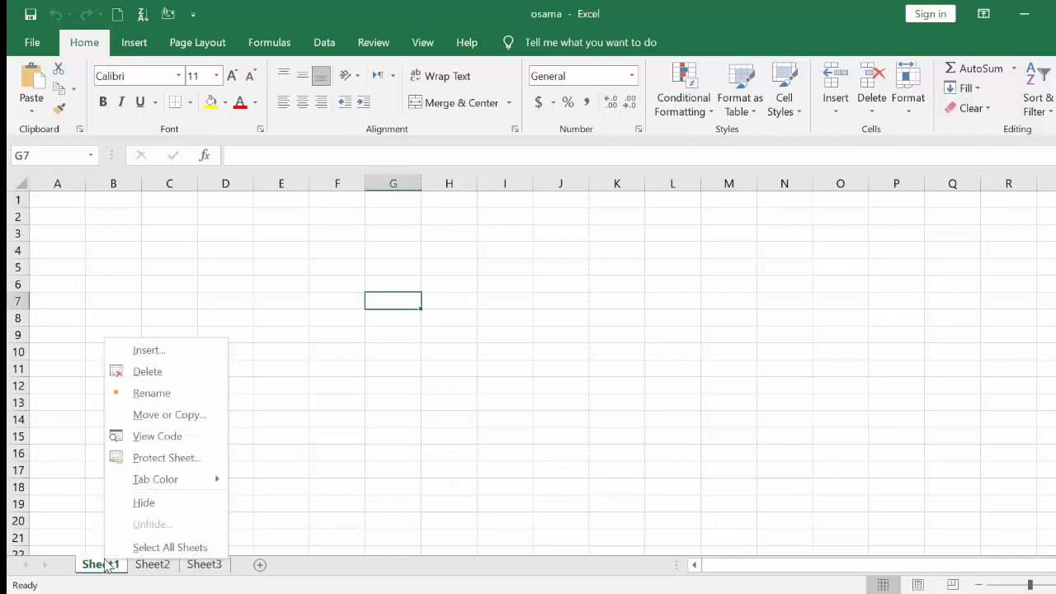
{"action": "left_click", "coordinate": [152, 392]}
{"action": "type", "text": "sh1"}
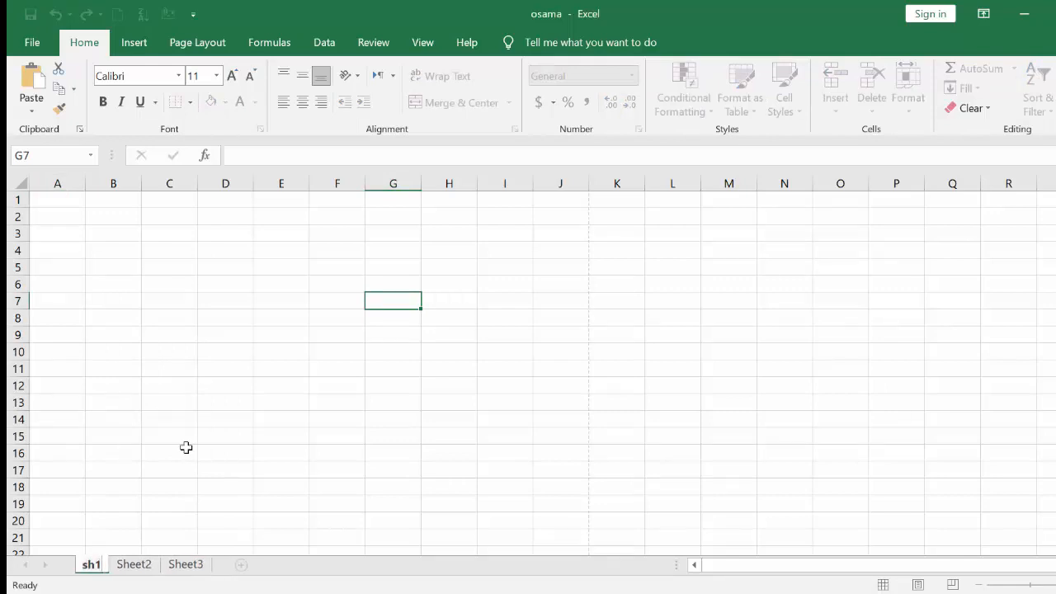
{"action": "key", "text": "Return"}
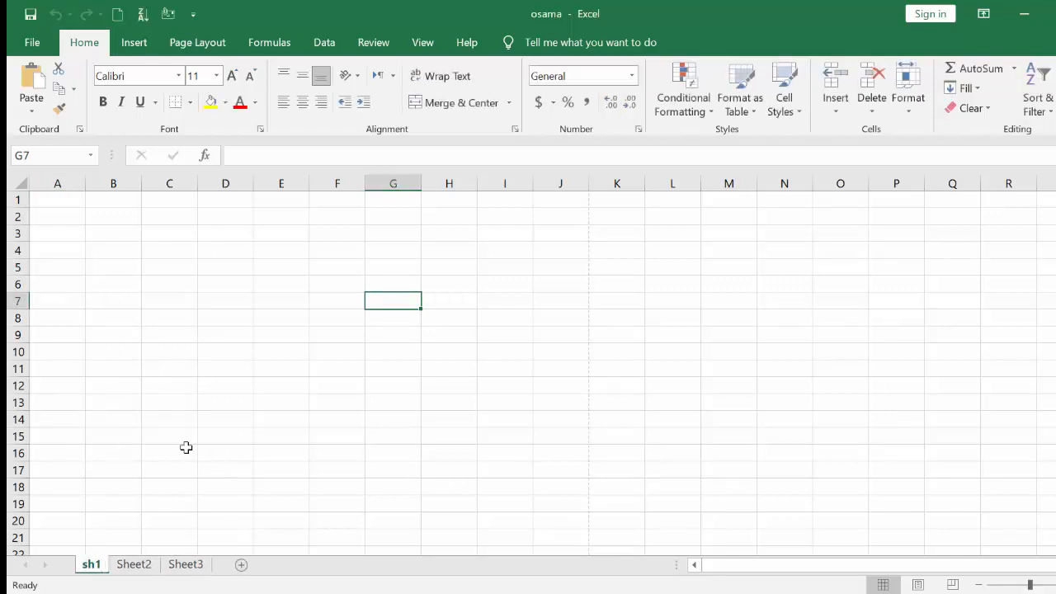
Rename Sheet2 to sh2 and Sheet3 to sh3.
{"action": "double_click", "coordinate": [130, 565]}
{"action": "type", "text": "sh2"}
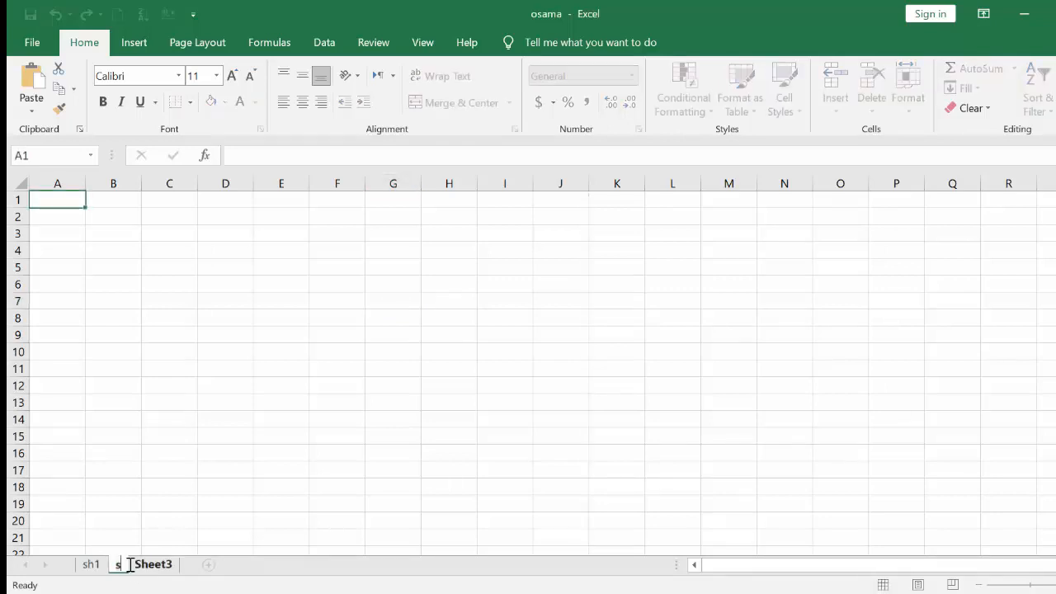
{"action": "double_click", "coordinate": [169, 563]}
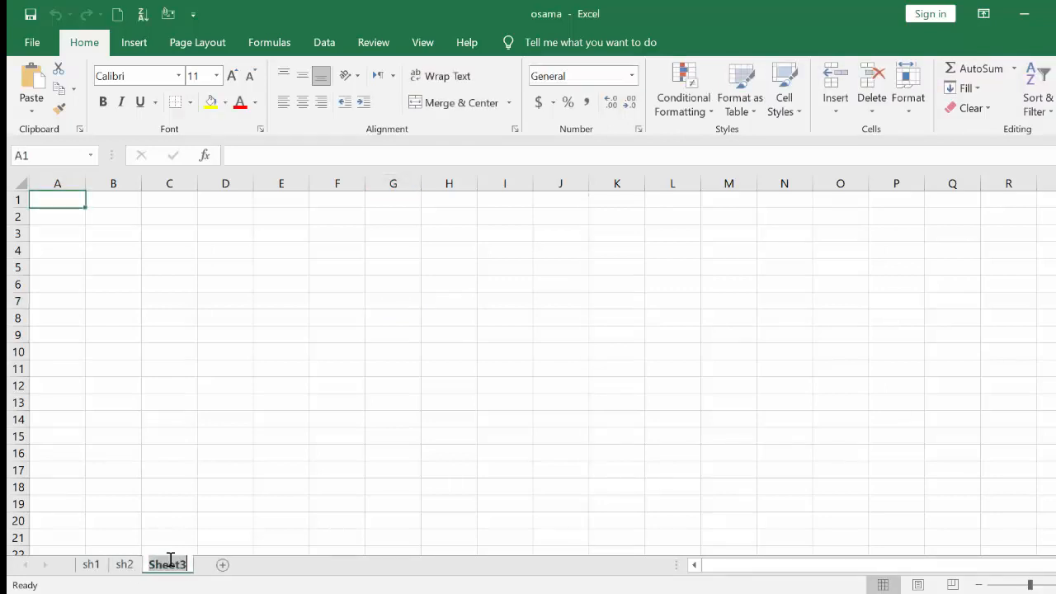
{"action": "type", "text": "sh3"}
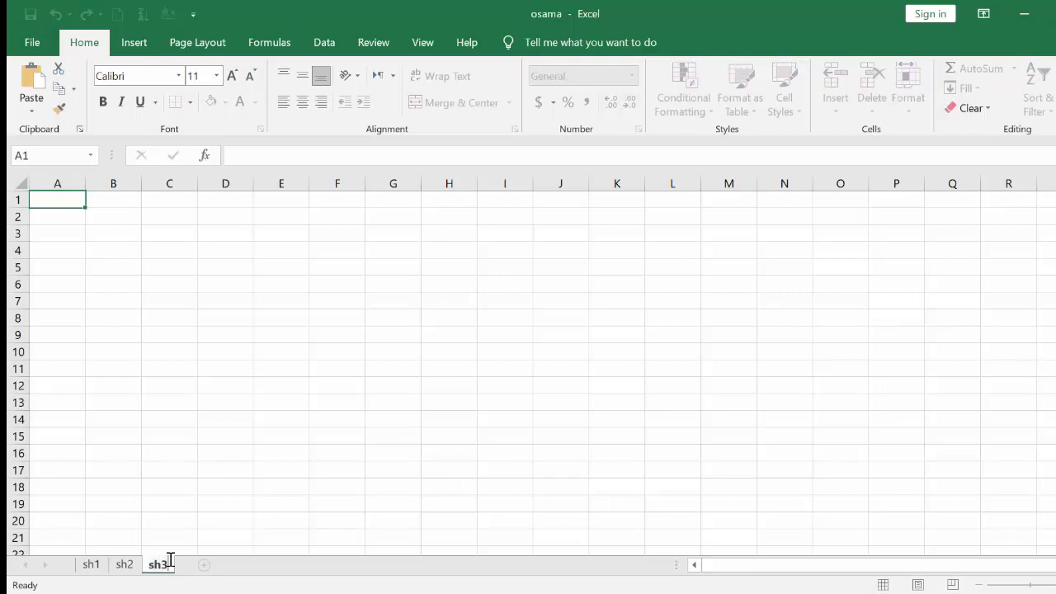
{"action": "left_click", "coordinate": [176, 500]}
Give the sh1 tab a blue tab colour.
{"action": "left_click", "coordinate": [91, 564]}
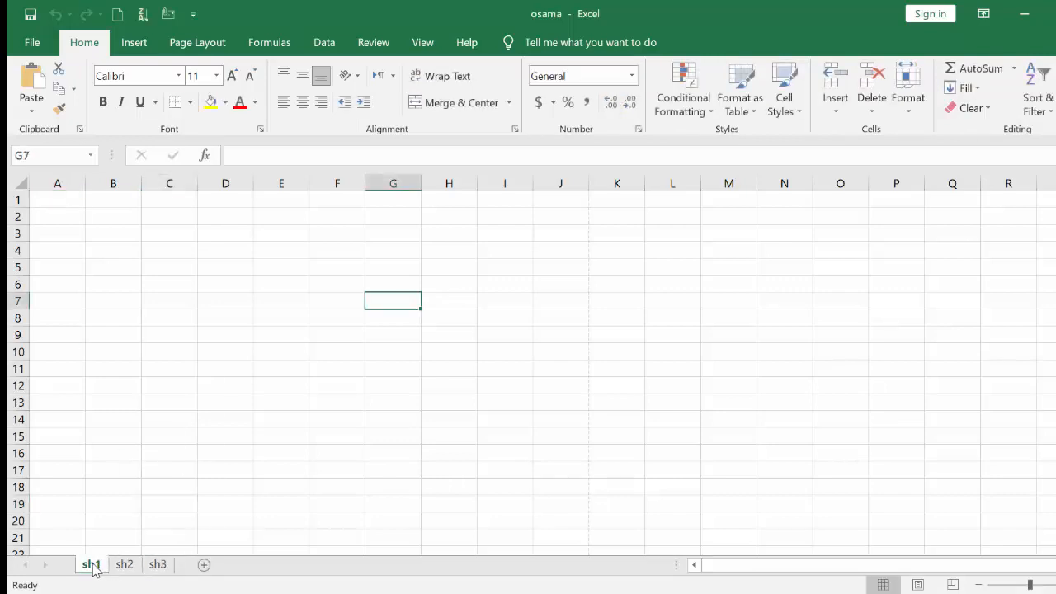
{"action": "right_click", "coordinate": [92, 566]}
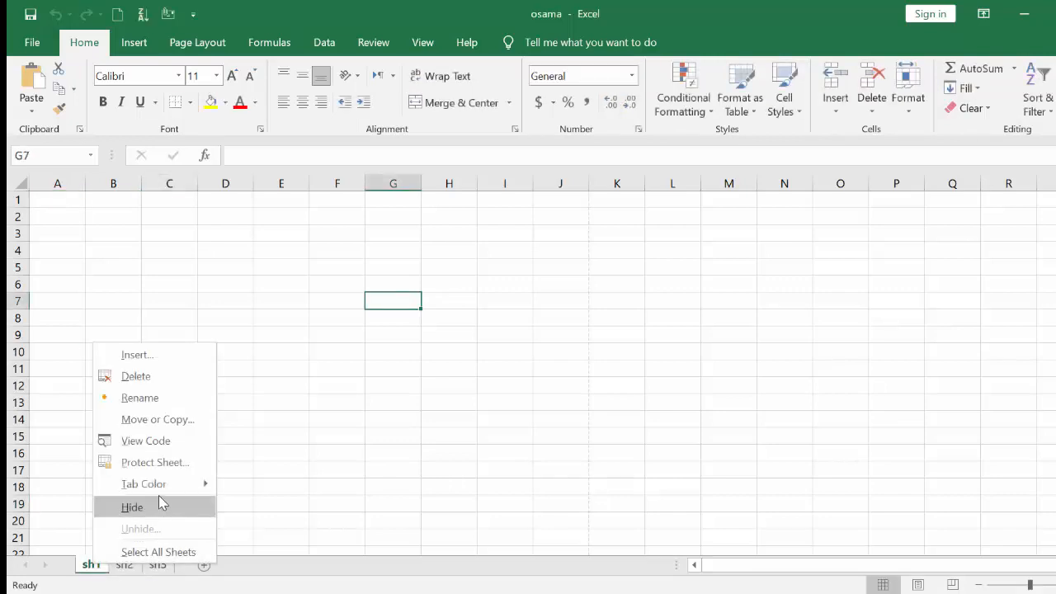
{"action": "mouse_move", "coordinate": [186, 489]}
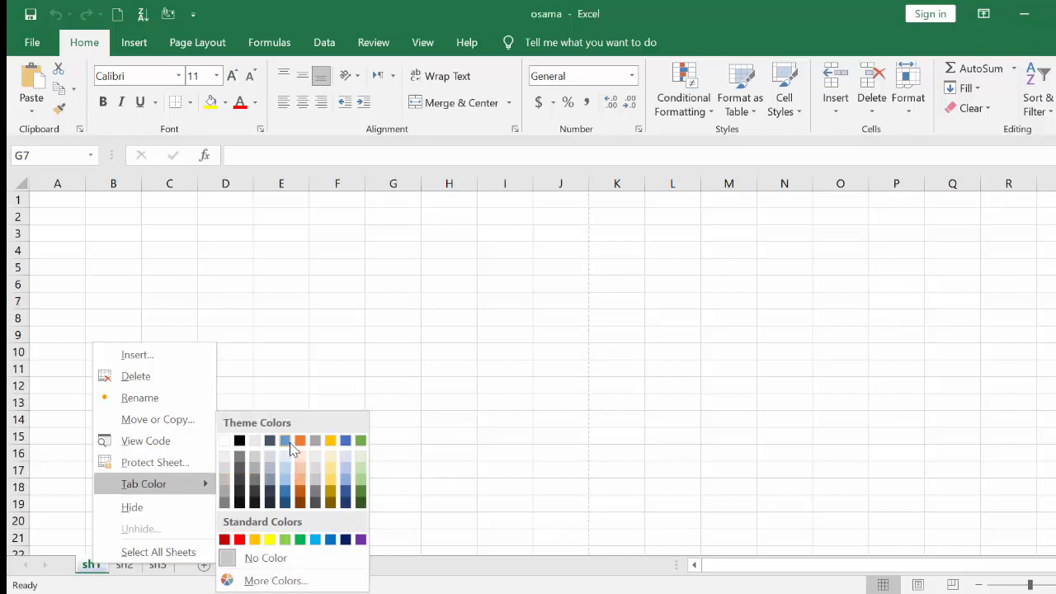
{"action": "left_click", "coordinate": [345, 441]}
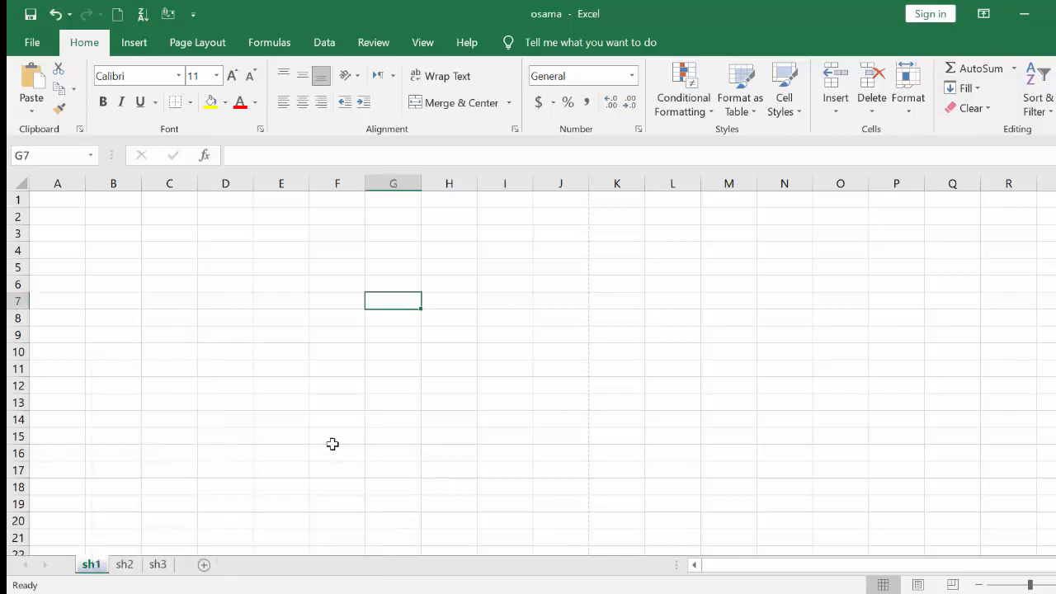
Colour the sh2 tab red and switch between sh1 and sh2 to check the colours.
{"action": "left_click", "coordinate": [124, 564]}
{"action": "right_click", "coordinate": [124, 564]}
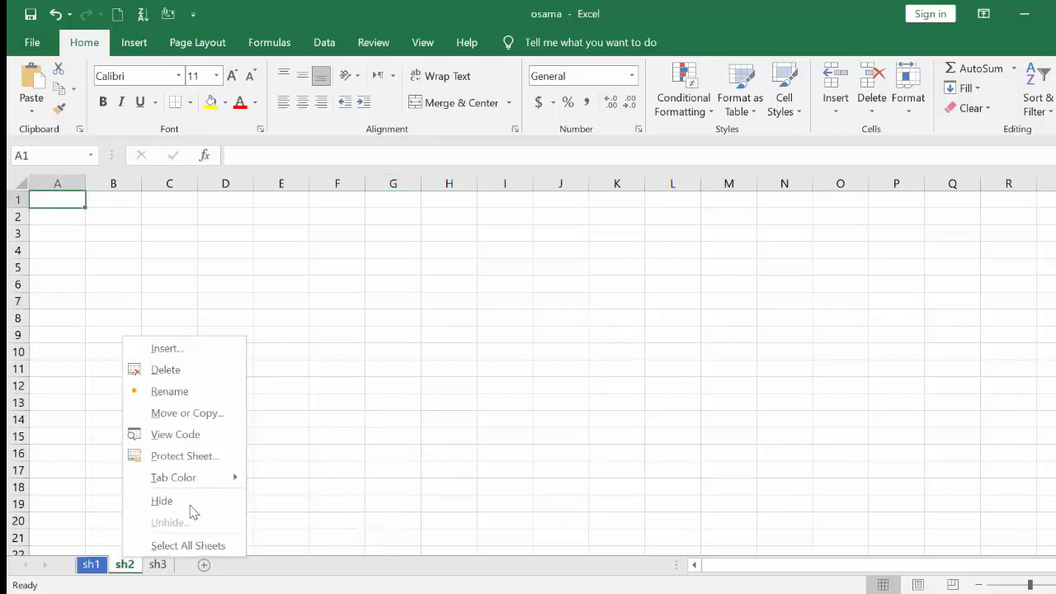
{"action": "mouse_move", "coordinate": [223, 482]}
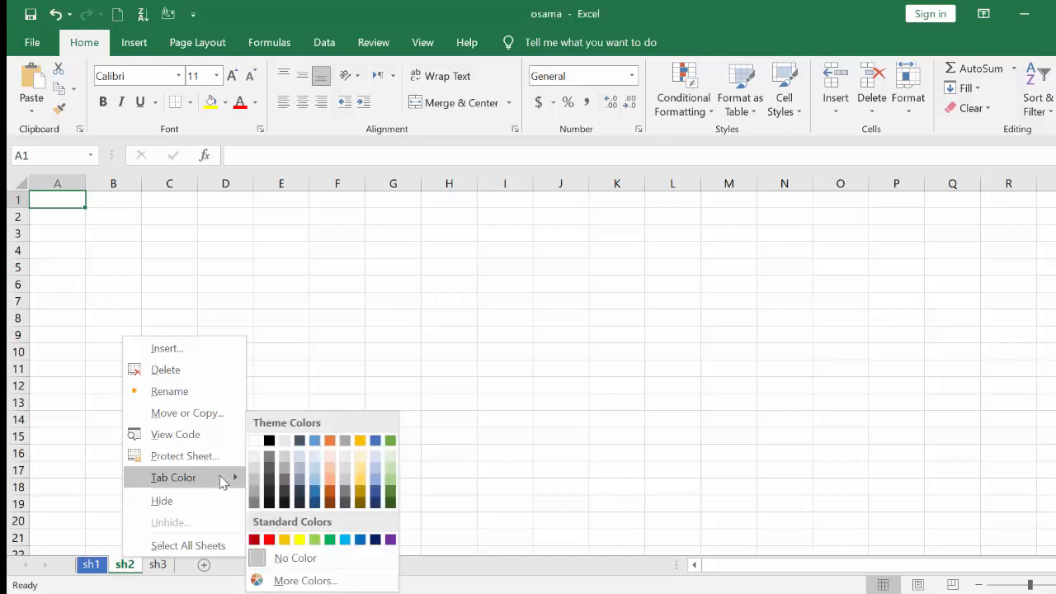
{"action": "left_click", "coordinate": [256, 540]}
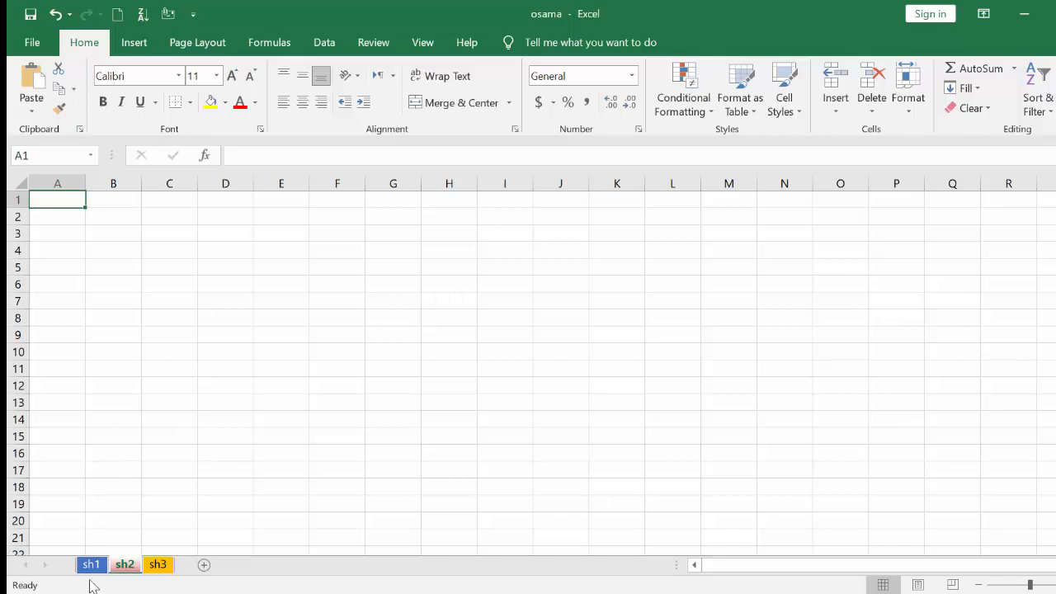
{"action": "left_click", "coordinate": [91, 565]}
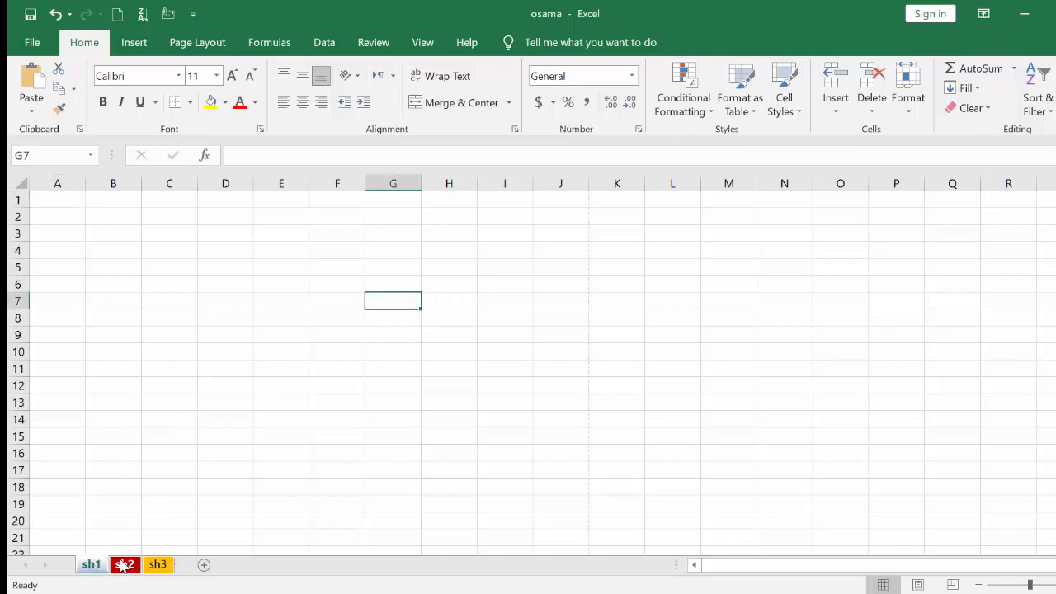
{"action": "left_click", "coordinate": [123, 565]}
{"action": "left_click", "coordinate": [104, 568]}
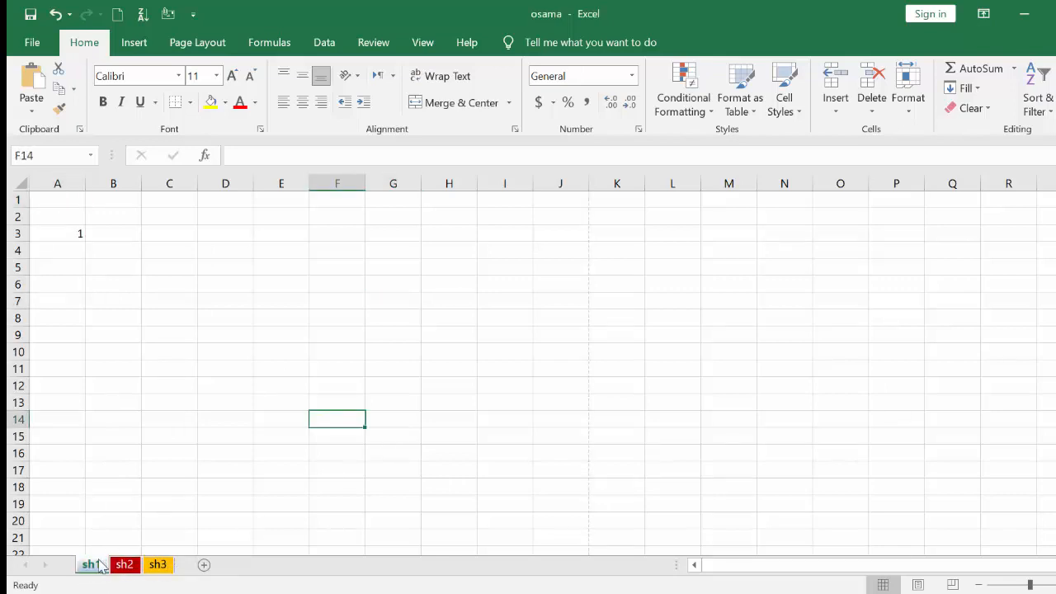
Clear the value 1 from cell A3.
{"action": "left_click", "coordinate": [280, 250]}
{"action": "left_click", "coordinate": [75, 232]}
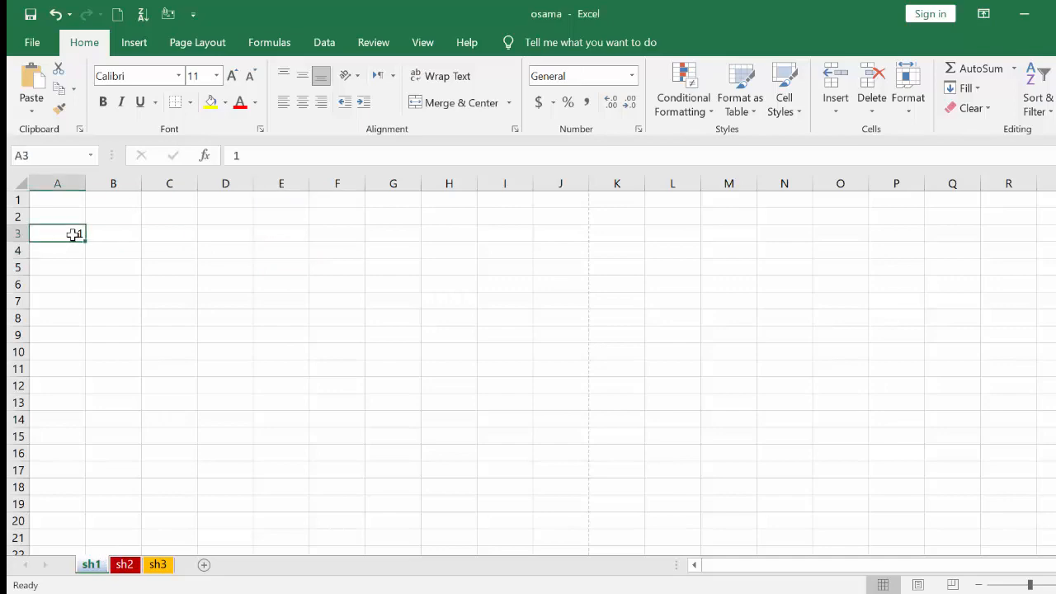
{"action": "key", "text": "BackSpace"}
{"action": "left_click", "coordinate": [541, 285]}
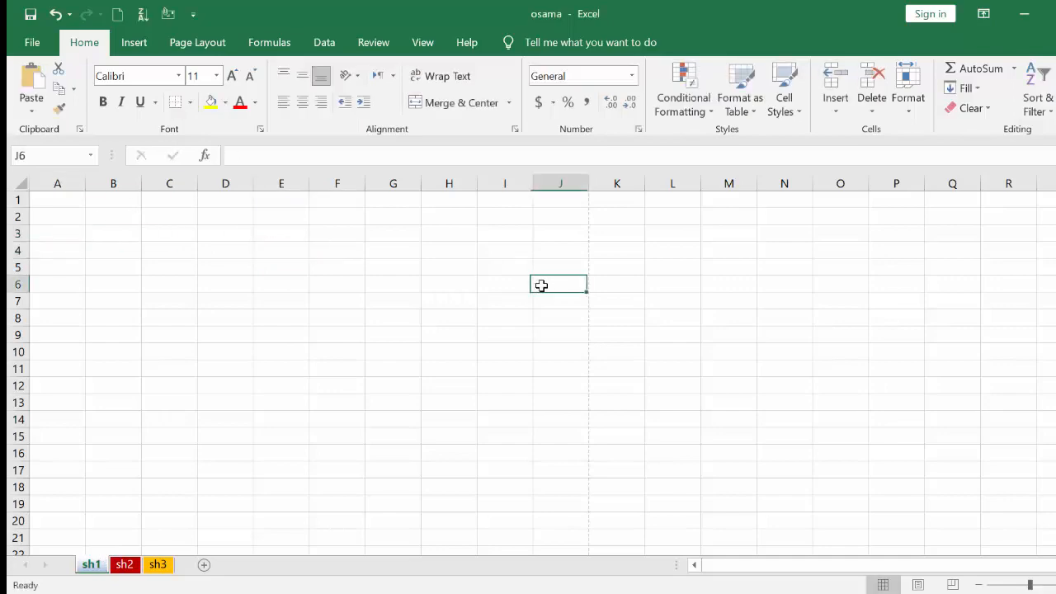
Zoom the sheet in three steps, then back out three steps.
{"action": "left_click", "coordinate": [1005, 583]}
{"action": "left_click", "coordinate": [1005, 582]}
{"action": "left_click", "coordinate": [1006, 582]}
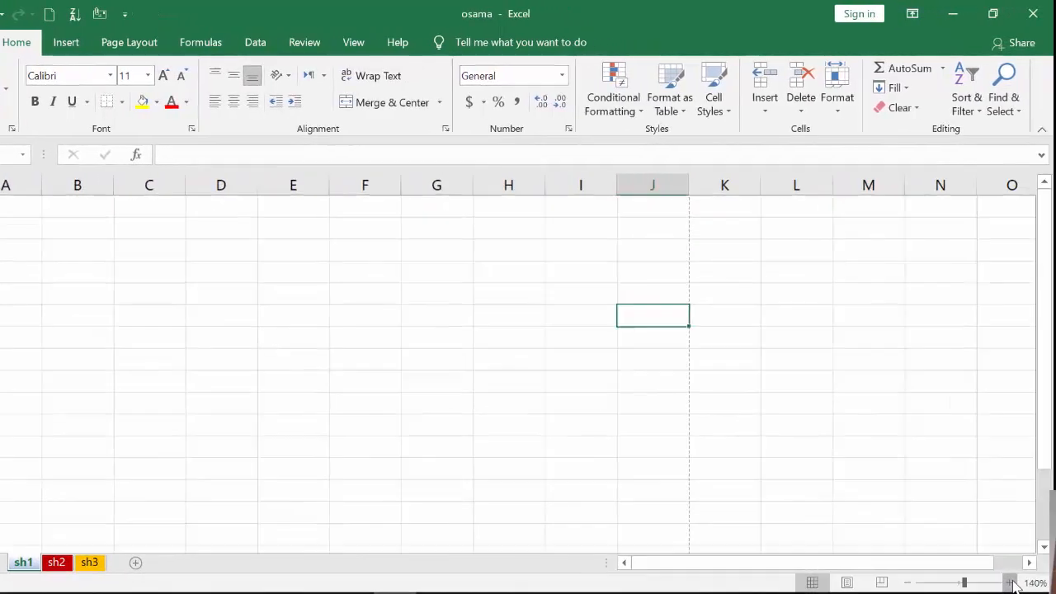
{"action": "left_click", "coordinate": [1005, 582]}
{"action": "left_click", "coordinate": [1005, 582]}
{"action": "left_click", "coordinate": [1006, 583]}
{"action": "left_click", "coordinate": [1005, 583]}
{"action": "left_click", "coordinate": [901, 582]}
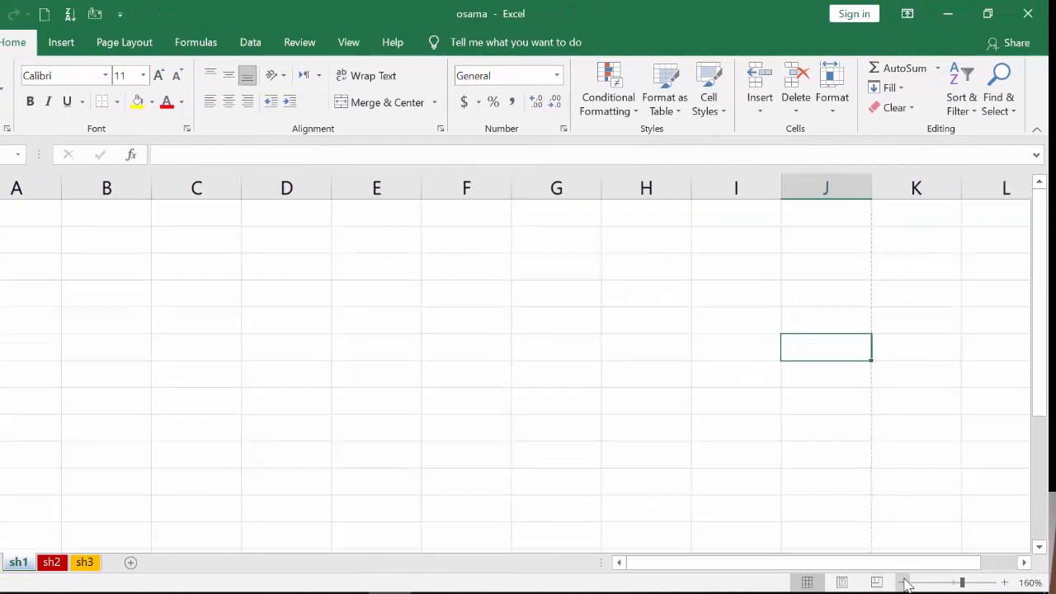
{"action": "left_click", "coordinate": [902, 583]}
{"action": "left_click", "coordinate": [901, 582]}
{"action": "left_click", "coordinate": [902, 582]}
{"action": "left_click", "coordinate": [902, 583]}
{"action": "left_click", "coordinate": [902, 582]}
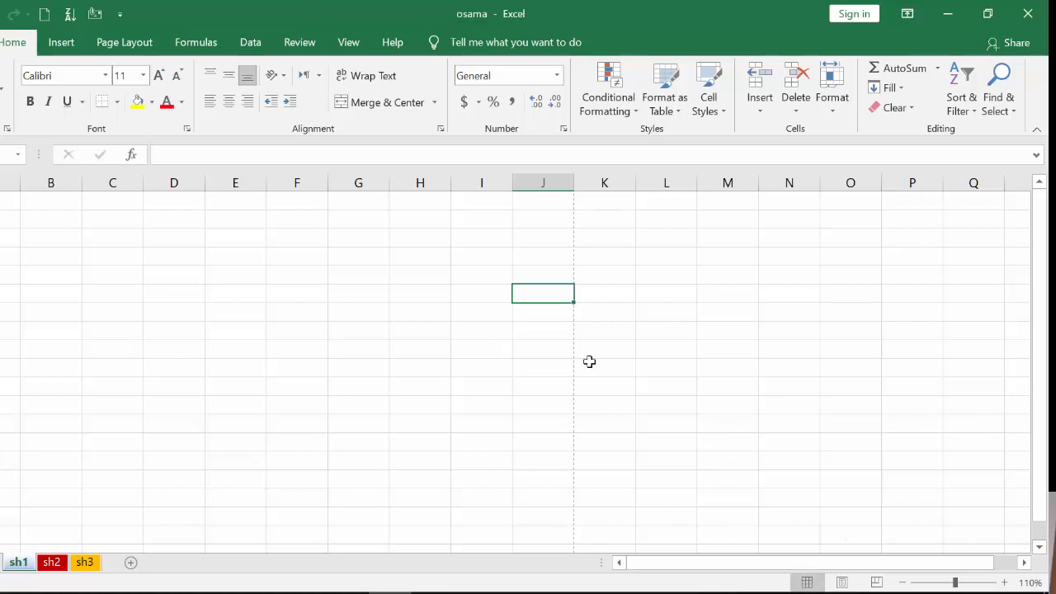
Try the Page Layout view and the Page Break Preview view, then return to Normal.
{"action": "left_click", "coordinate": [842, 582]}
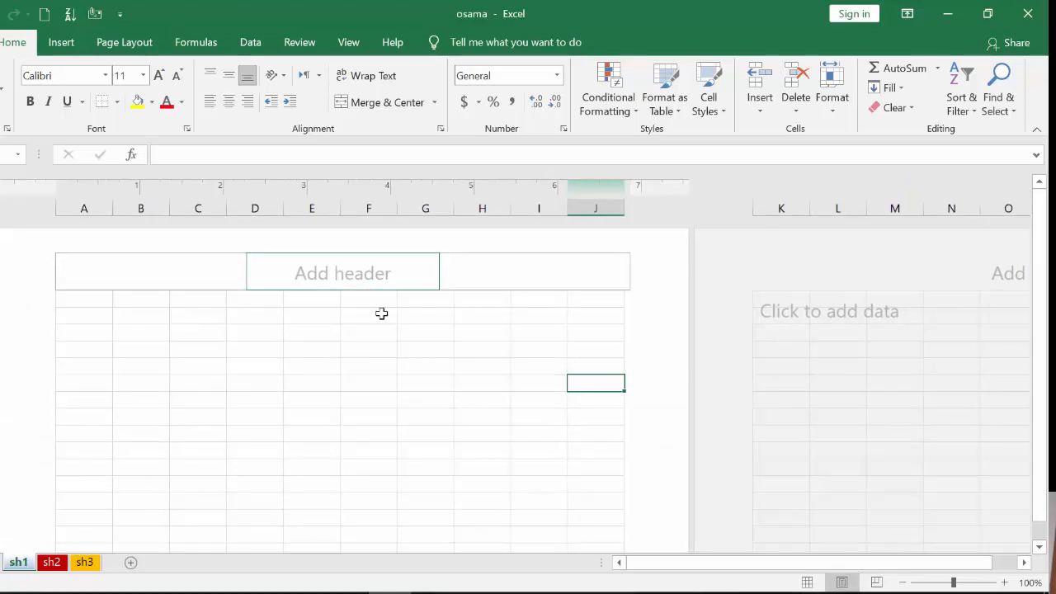
{"action": "left_click", "coordinate": [312, 363]}
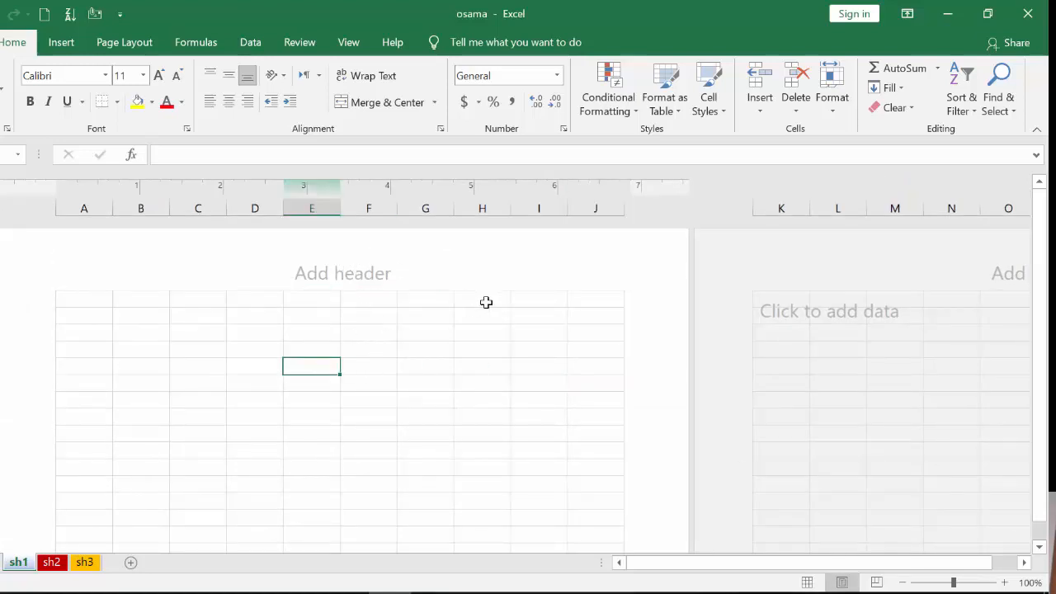
{"action": "left_click", "coordinate": [876, 582]}
{"action": "left_click", "coordinate": [334, 422]}
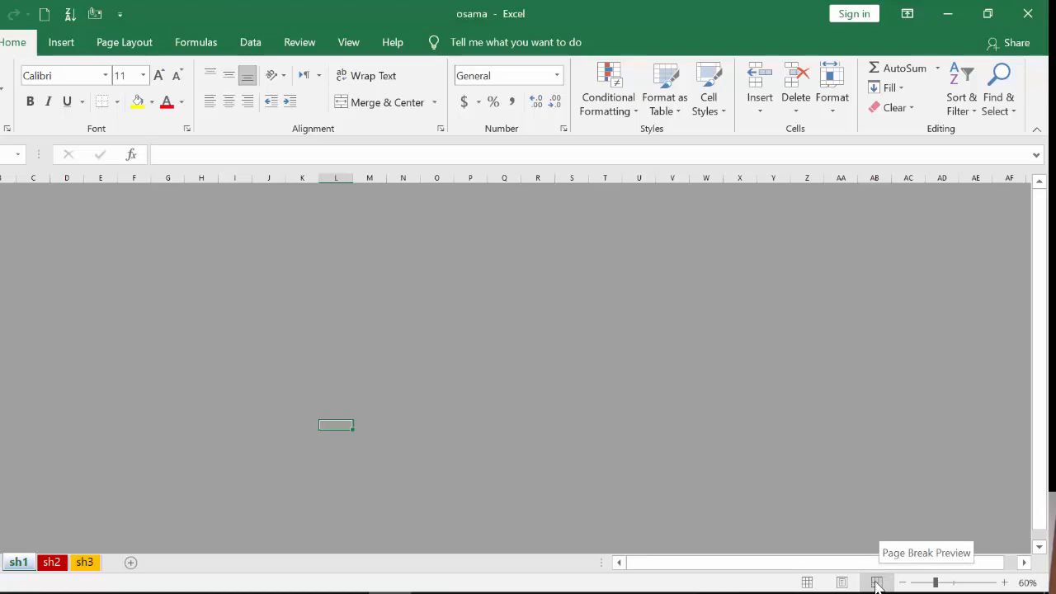
{"action": "left_click", "coordinate": [808, 582]}
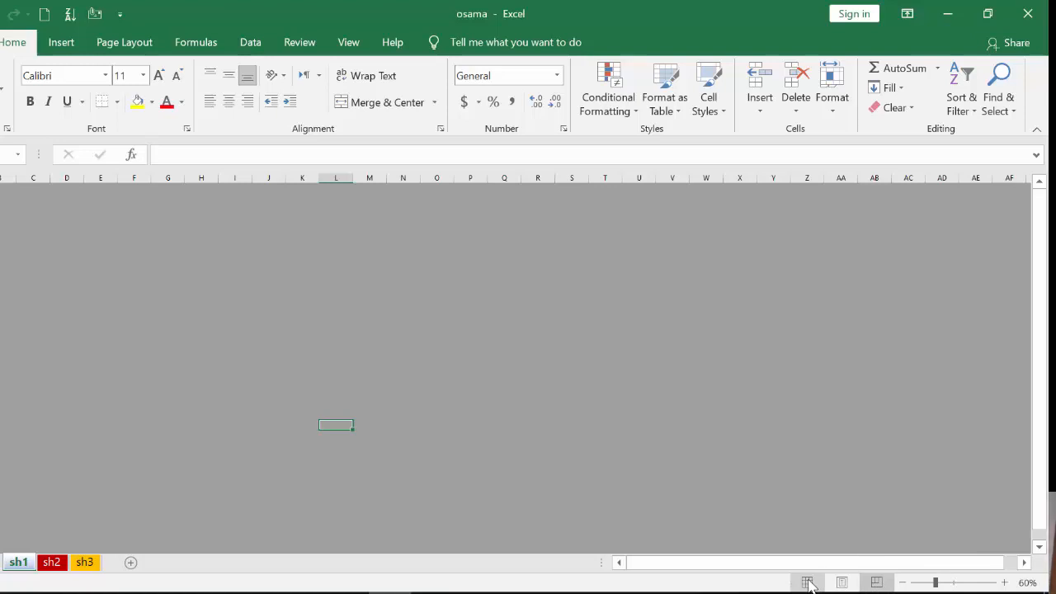
Enter the lowercase name into cell B13.
{"action": "left_click", "coordinate": [69, 319]}
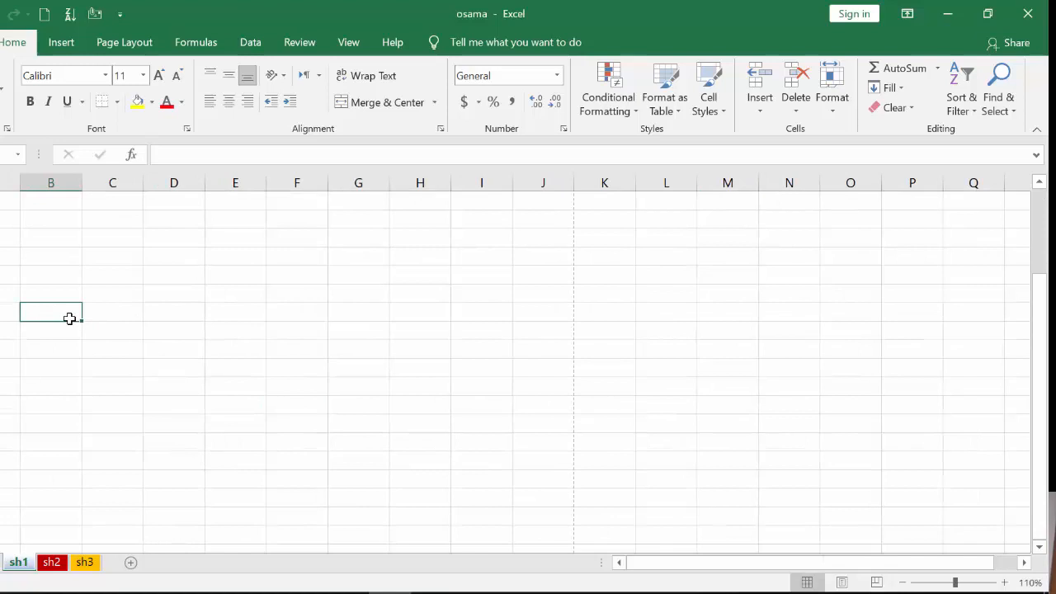
{"action": "type", "text": "osama"}
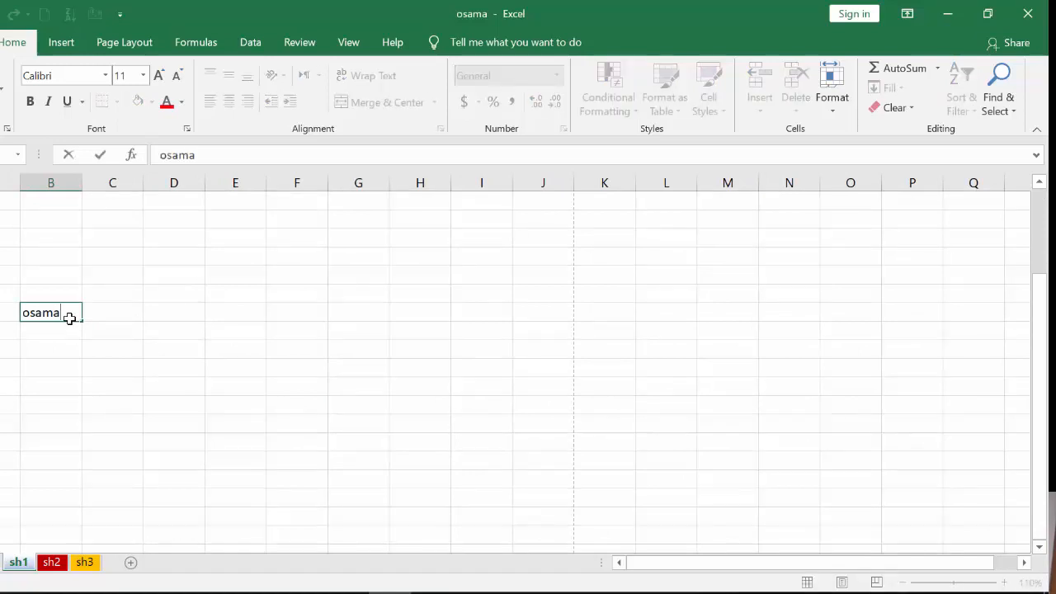
{"action": "left_click", "coordinate": [404, 390]}
Check Page Break Preview, return to Normal view, zoom out slightly and reselect B13.
{"action": "left_click", "coordinate": [875, 582]}
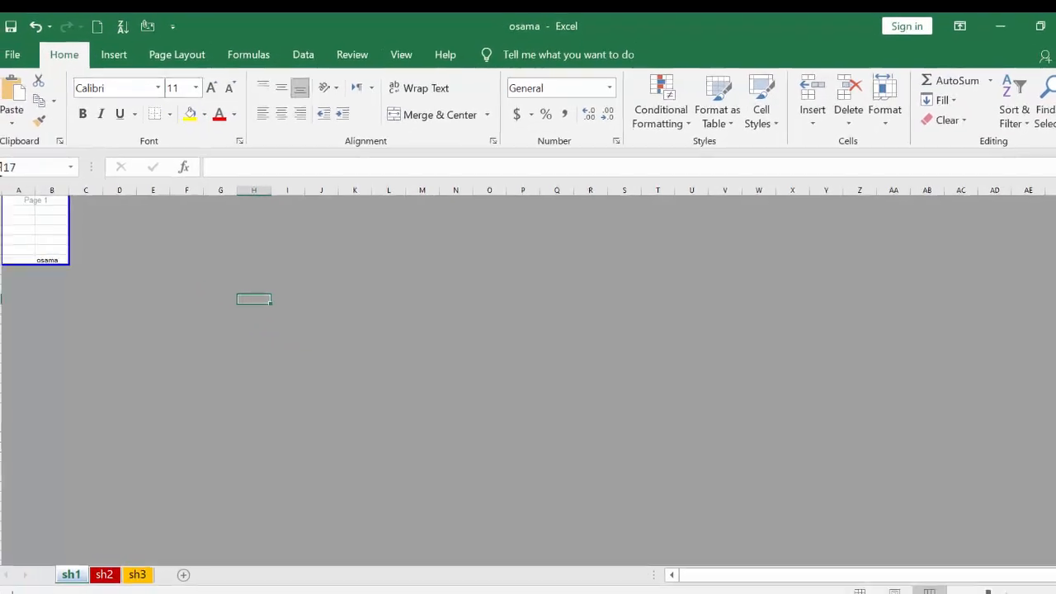
{"action": "left_click", "coordinate": [872, 591]}
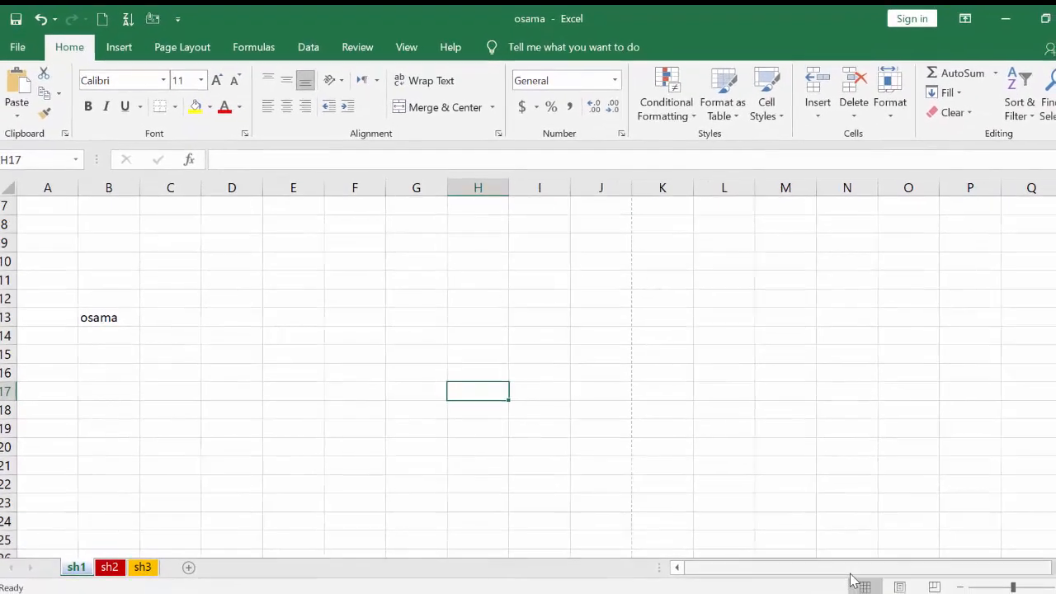
{"action": "left_click", "coordinate": [718, 440]}
{"action": "left_click", "coordinate": [347, 309]}
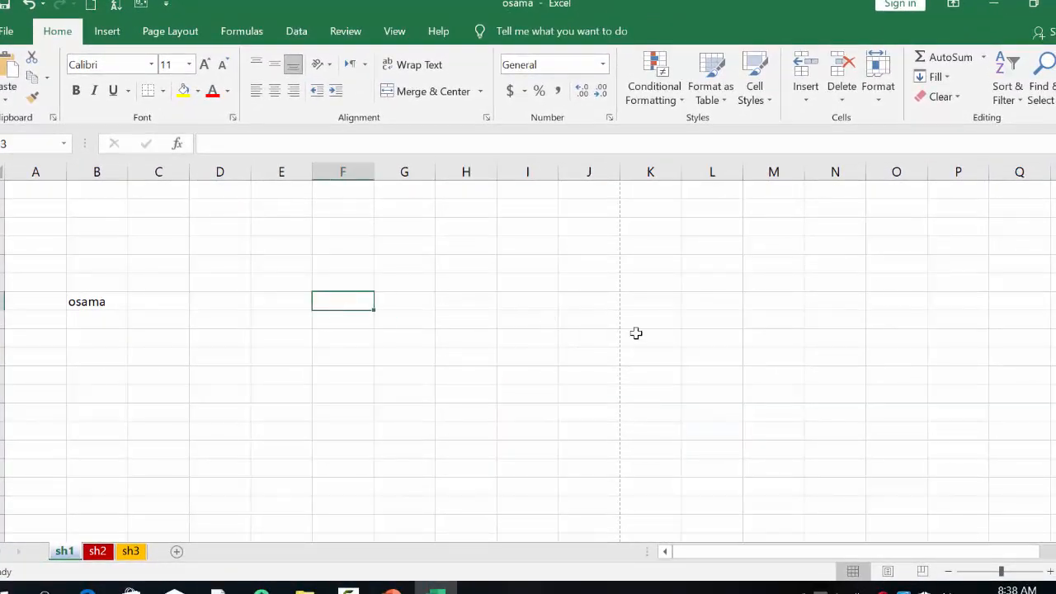
{"action": "left_click", "coordinate": [949, 572]}
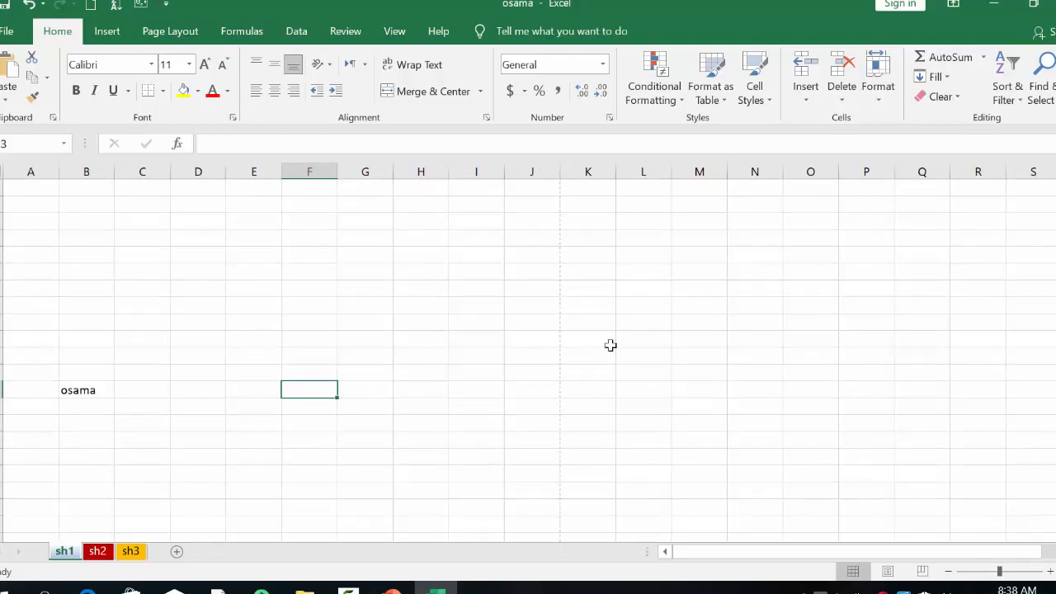
{"action": "left_click", "coordinate": [437, 345]}
{"action": "left_click", "coordinate": [68, 393]}
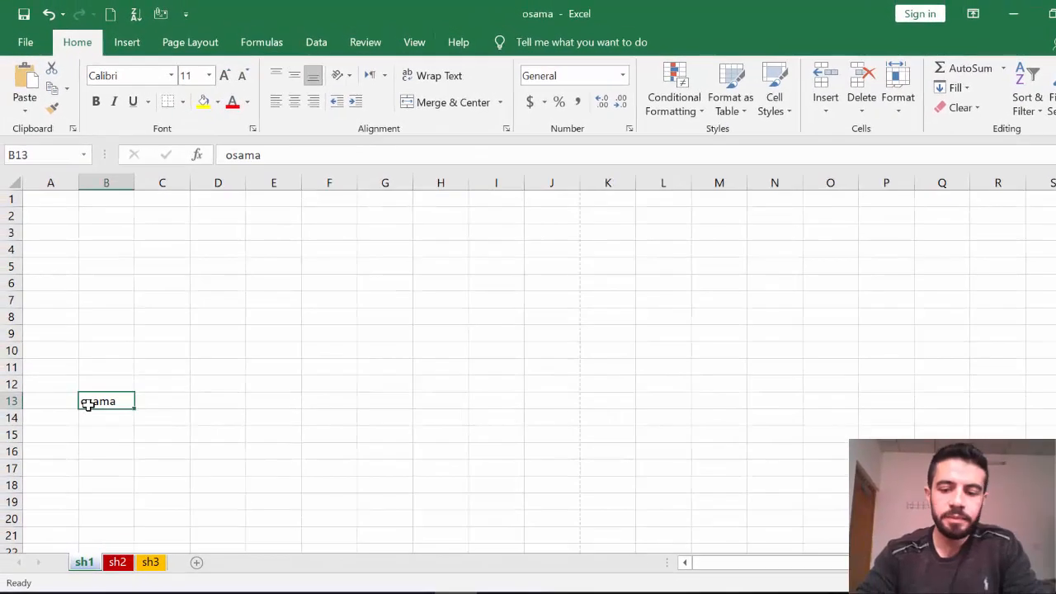
Delete the name from B13, then select whole columns A and C and row 4.
{"action": "key", "text": "Delete"}
{"action": "left_click", "coordinate": [259, 415]}
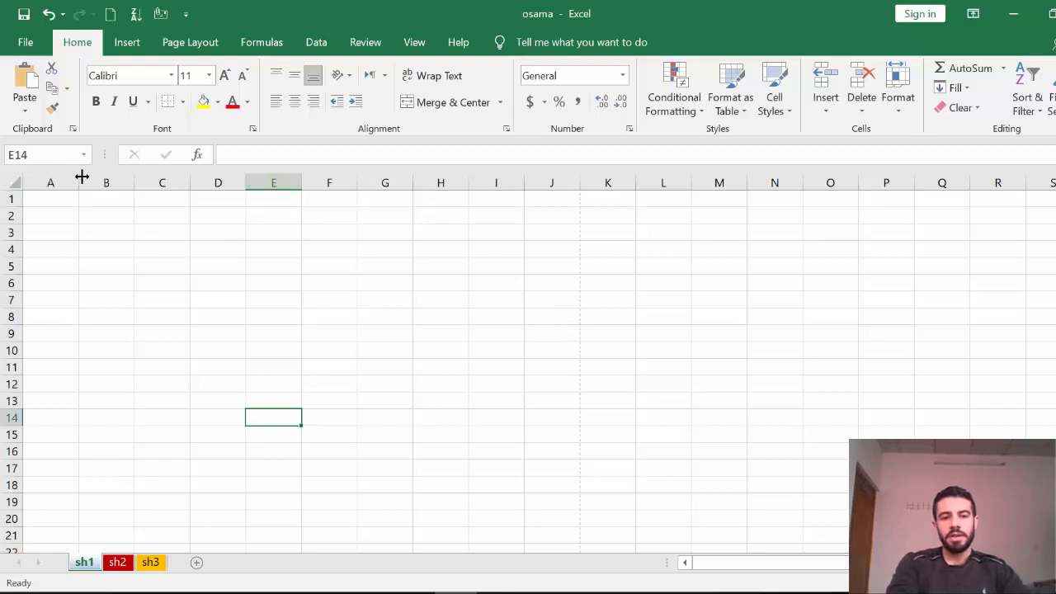
{"action": "left_click", "coordinate": [50, 181]}
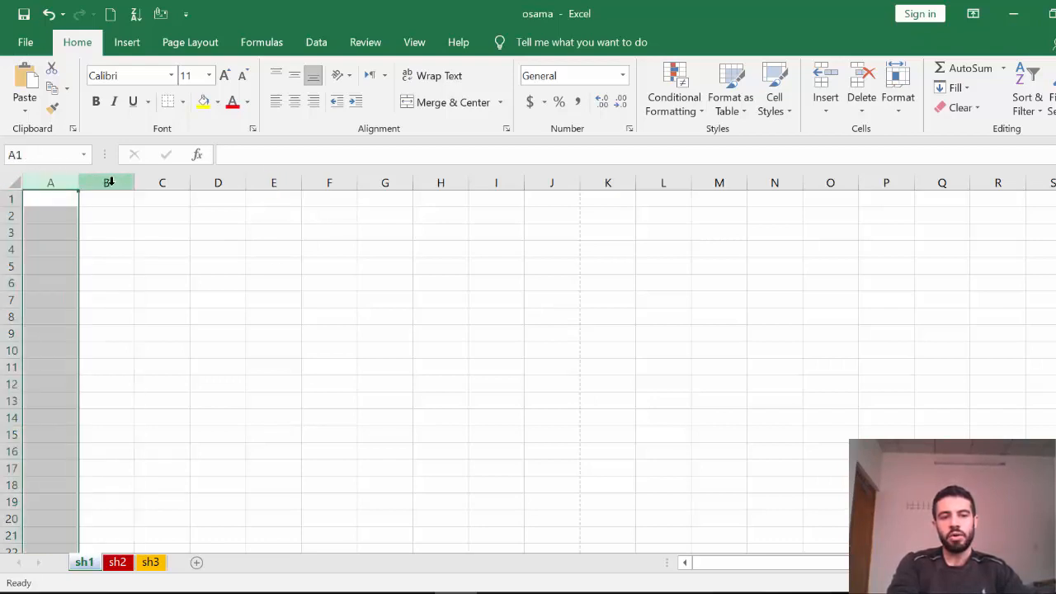
{"action": "left_click", "coordinate": [181, 179]}
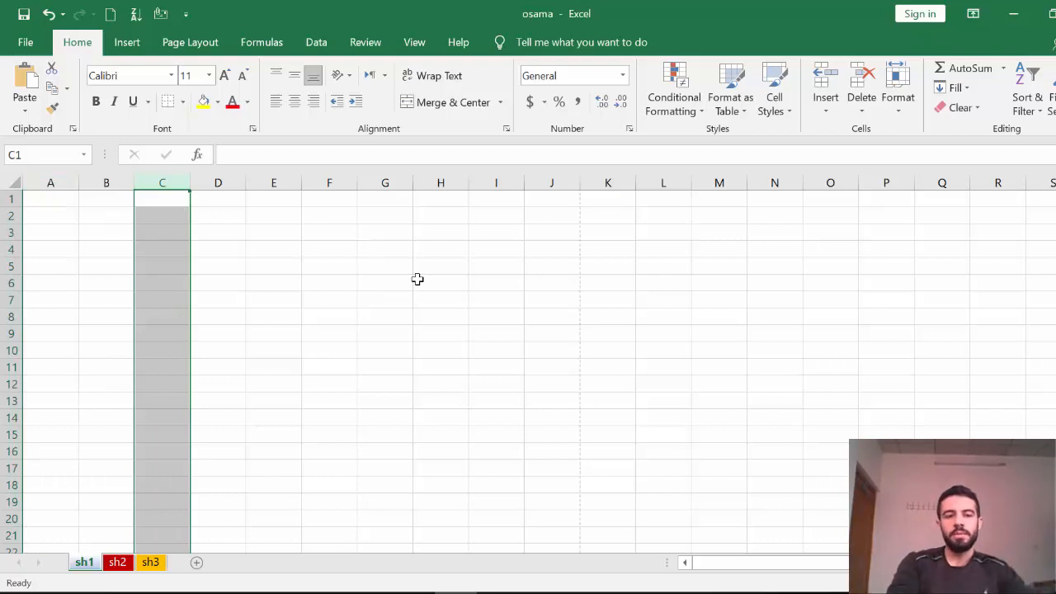
{"action": "left_click", "coordinate": [11, 249]}
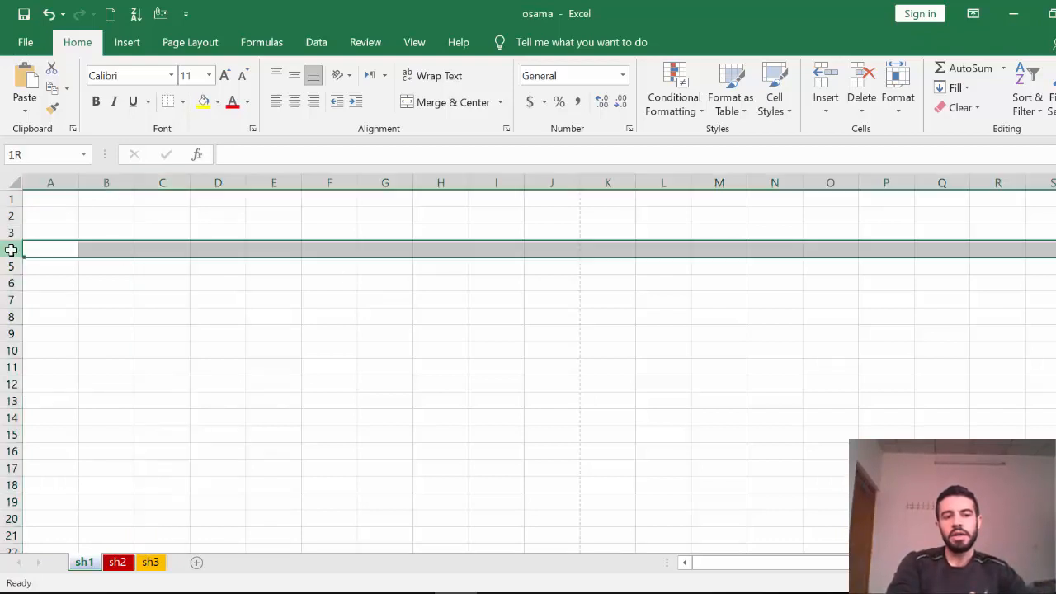
{"action": "left_click", "coordinate": [220, 318]}
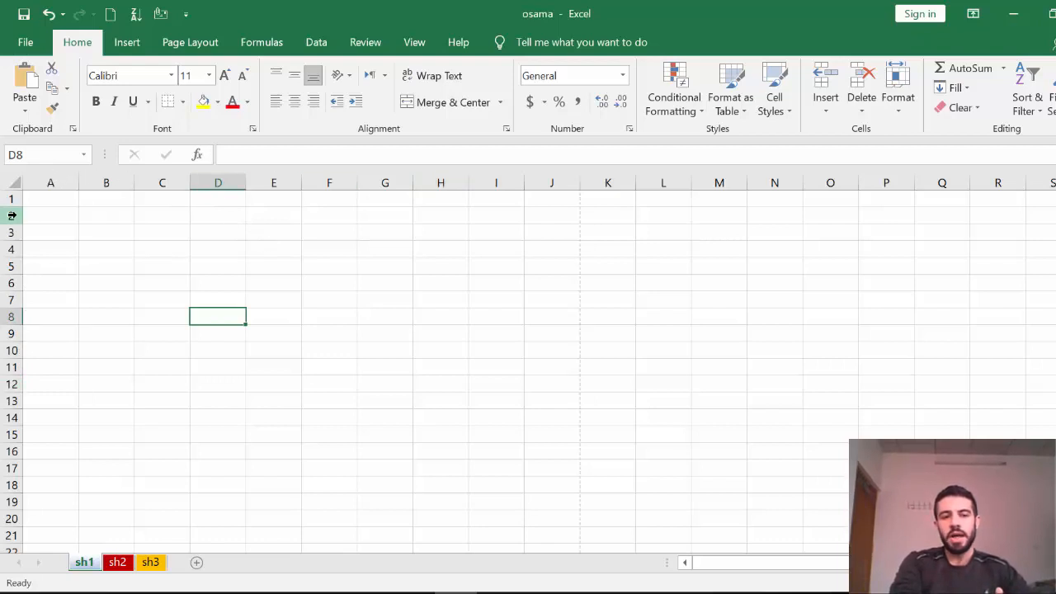
{"action": "left_click", "coordinate": [436, 315]}
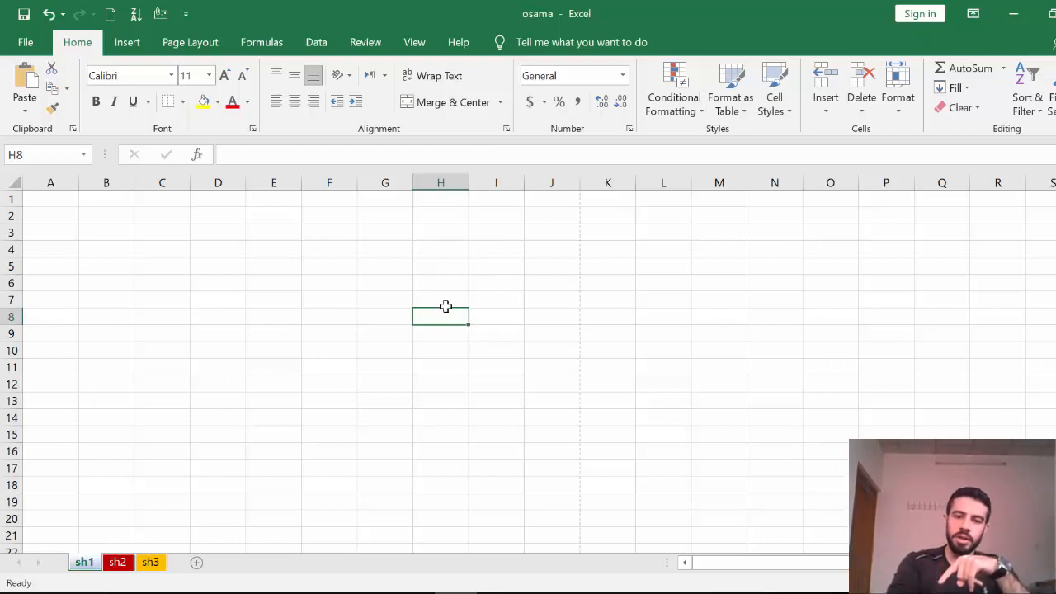
Type the lowercase name into H8, then select H1:H8 and deselect it.
{"action": "type", "text": "osama"}
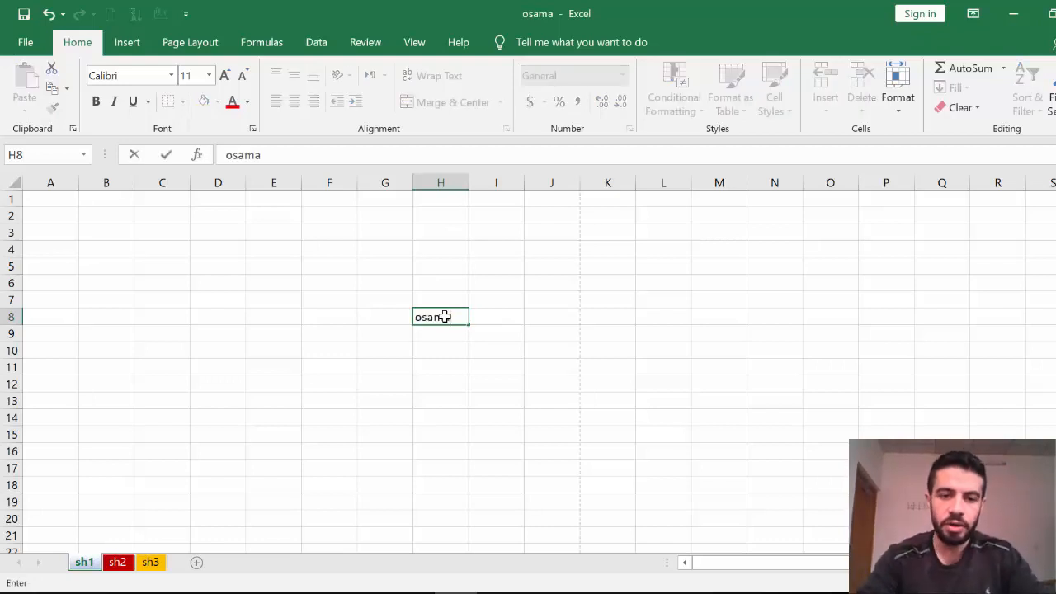
{"action": "left_click", "coordinate": [448, 401]}
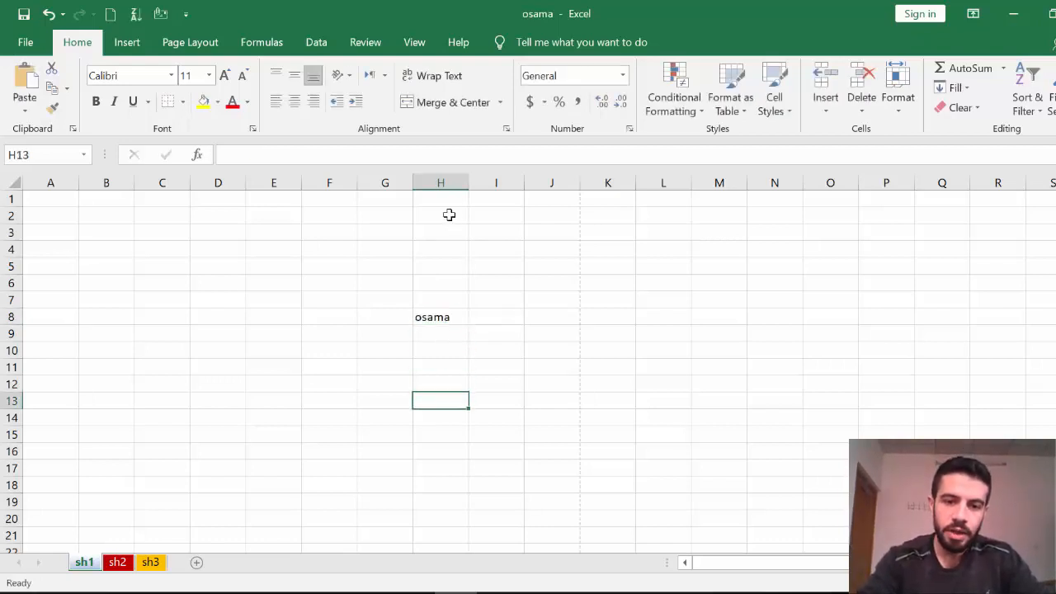
{"action": "left_click_drag", "start_coordinate": [445, 196], "coordinate": [47, 318]}
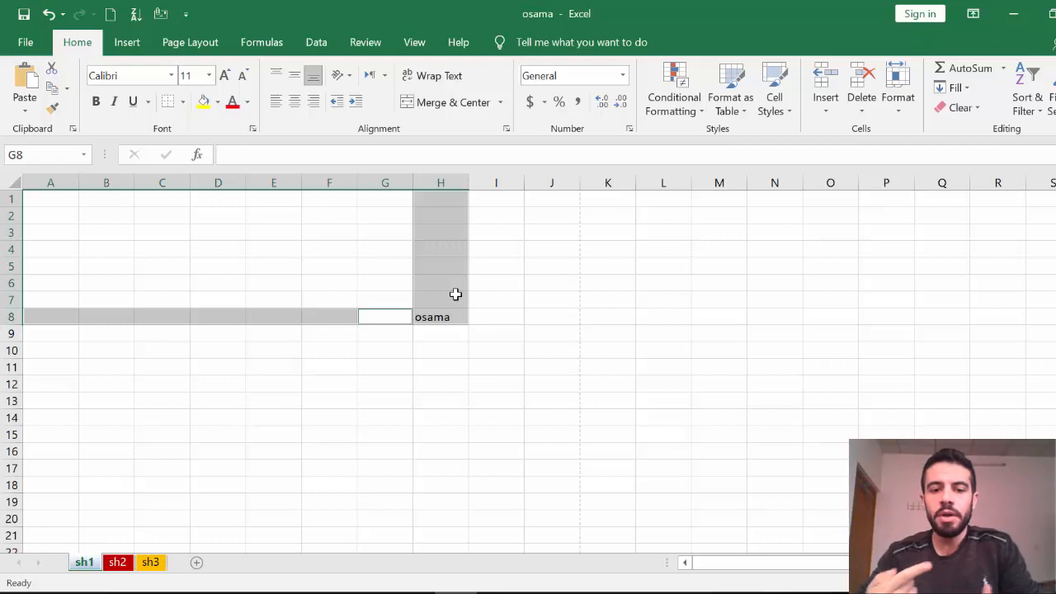
{"action": "left_click", "coordinate": [496, 367]}
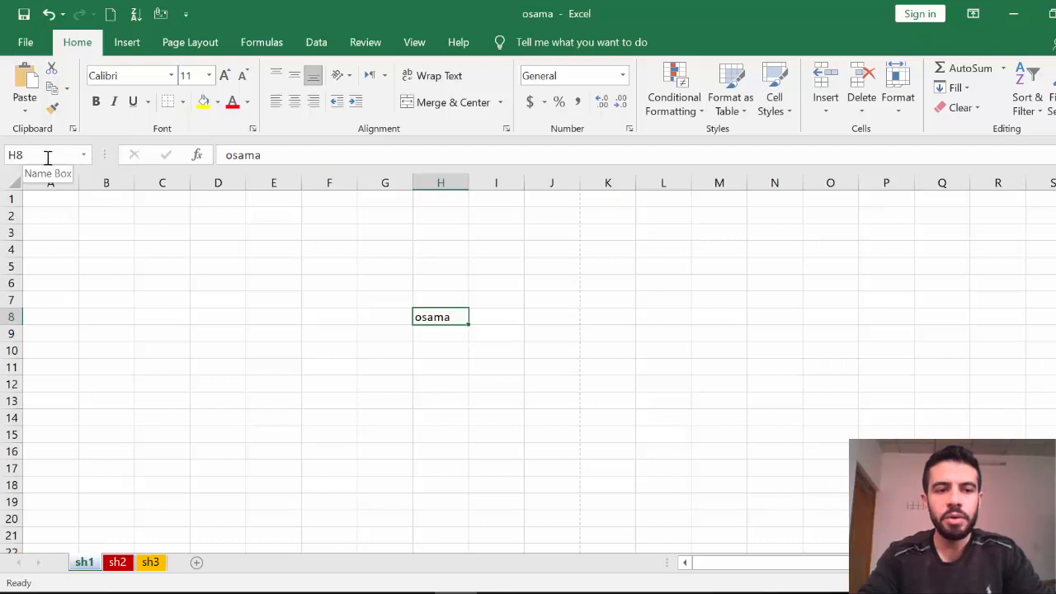
Inspect and clear H8's content through the formula bar, ending on cell I6.
{"action": "left_click", "coordinate": [701, 267]}
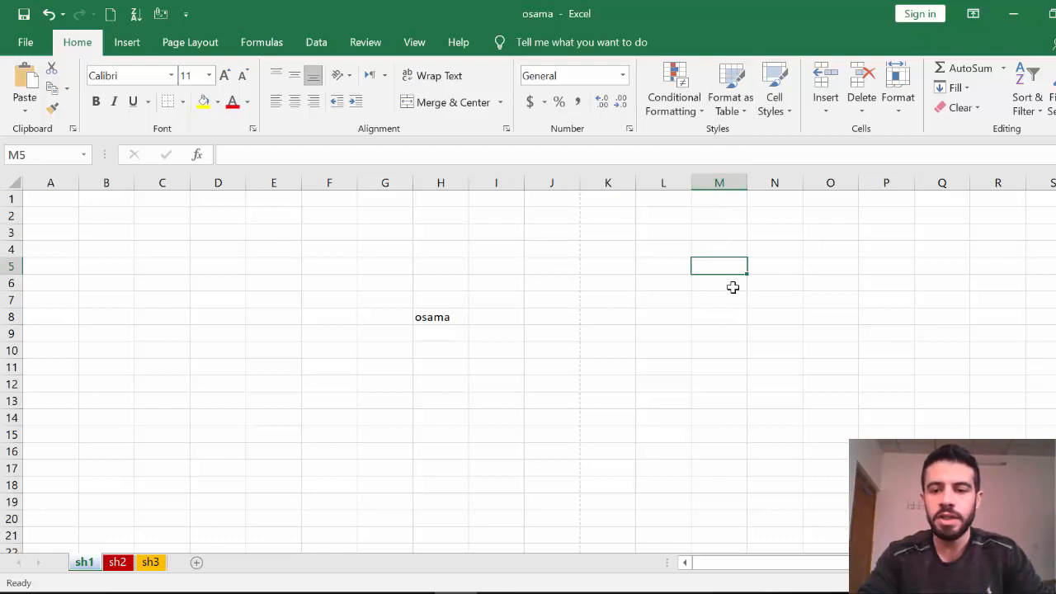
{"action": "left_click", "coordinate": [685, 320]}
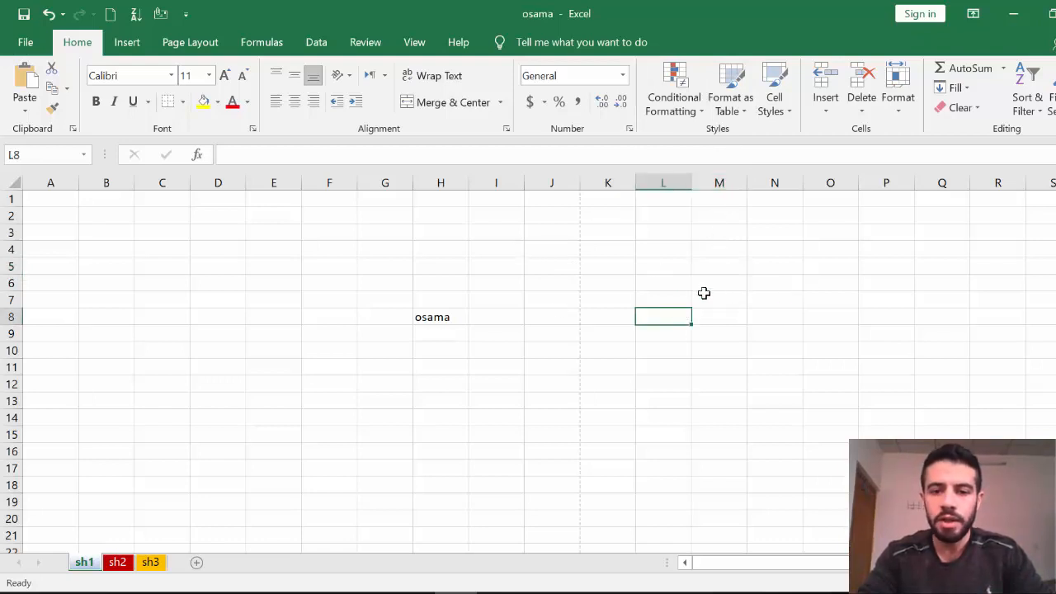
{"action": "left_click", "coordinate": [426, 327]}
{"action": "left_click", "coordinate": [431, 316]}
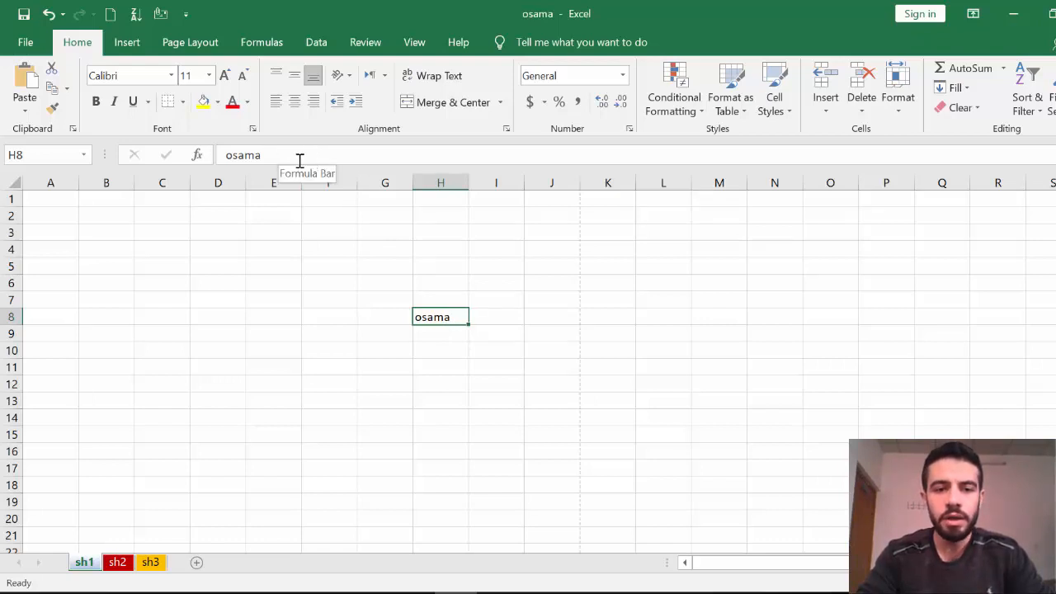
{"action": "left_click", "coordinate": [487, 329]}
{"action": "left_click", "coordinate": [443, 319]}
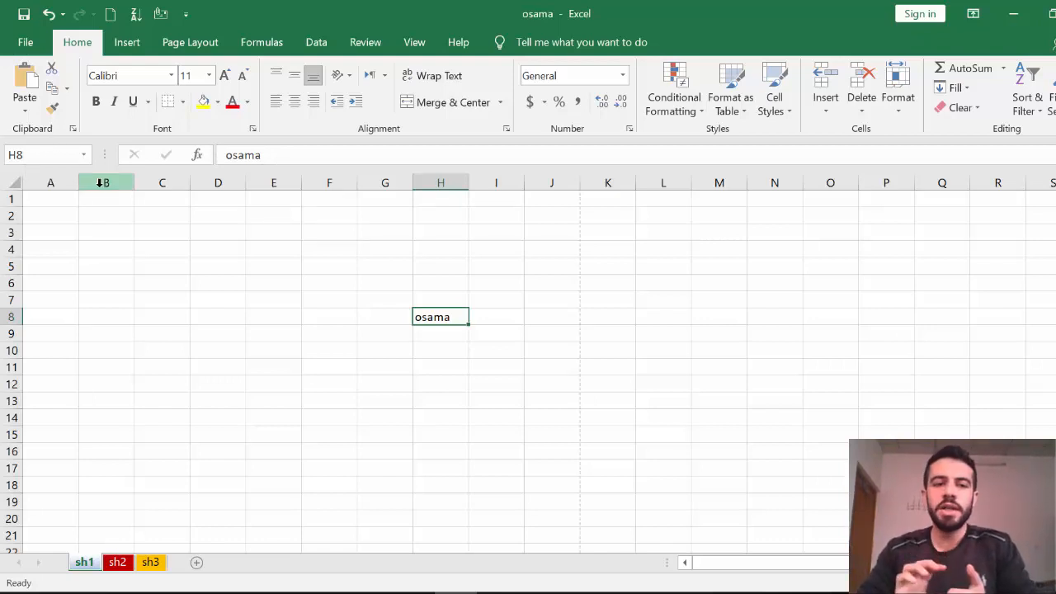
{"action": "left_click", "coordinate": [224, 155]}
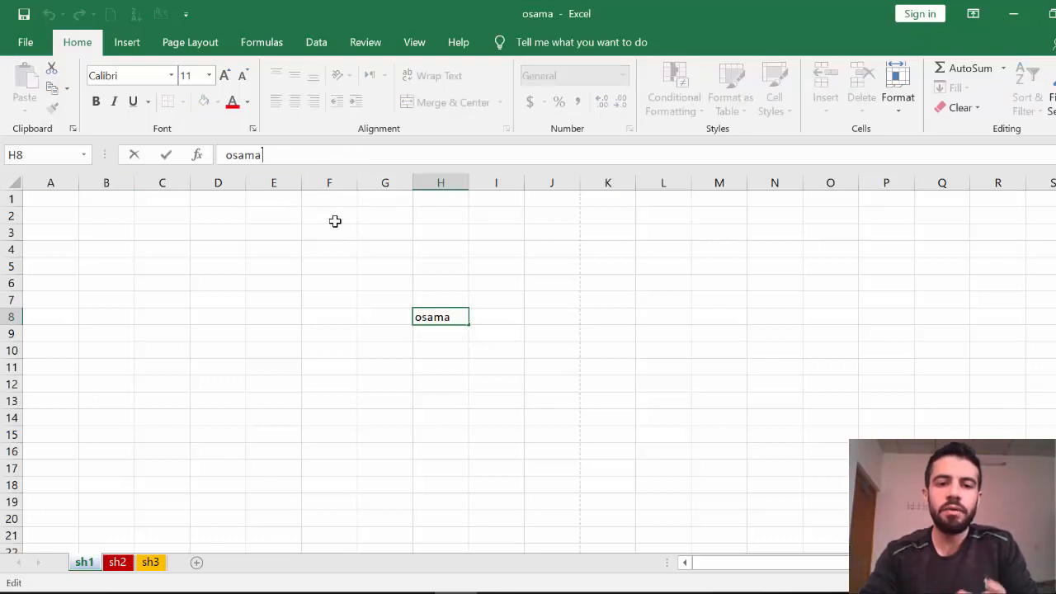
{"action": "left_click", "coordinate": [498, 332]}
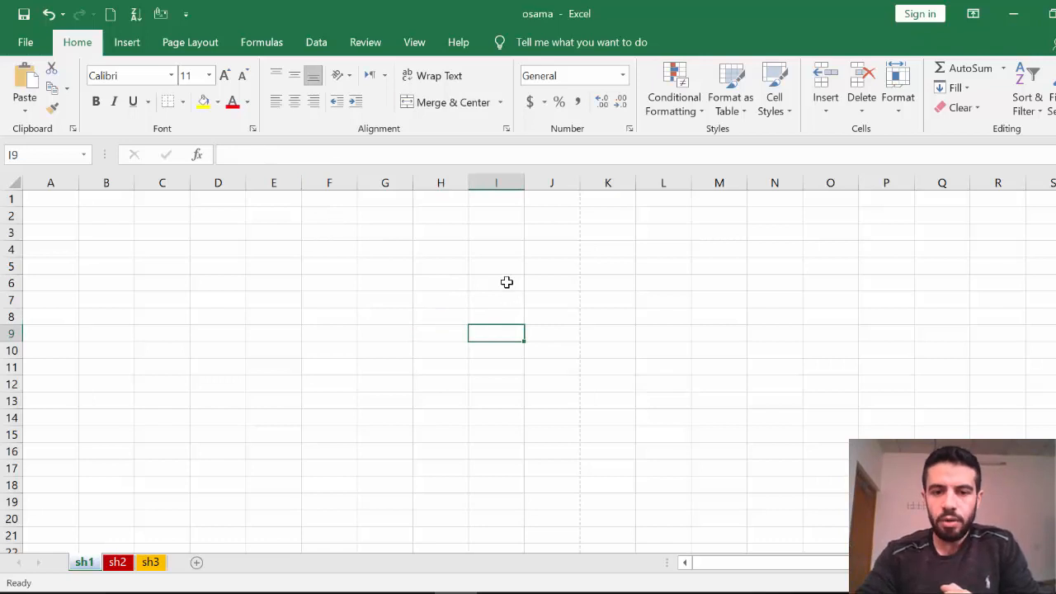
{"action": "left_click", "coordinate": [508, 283]}
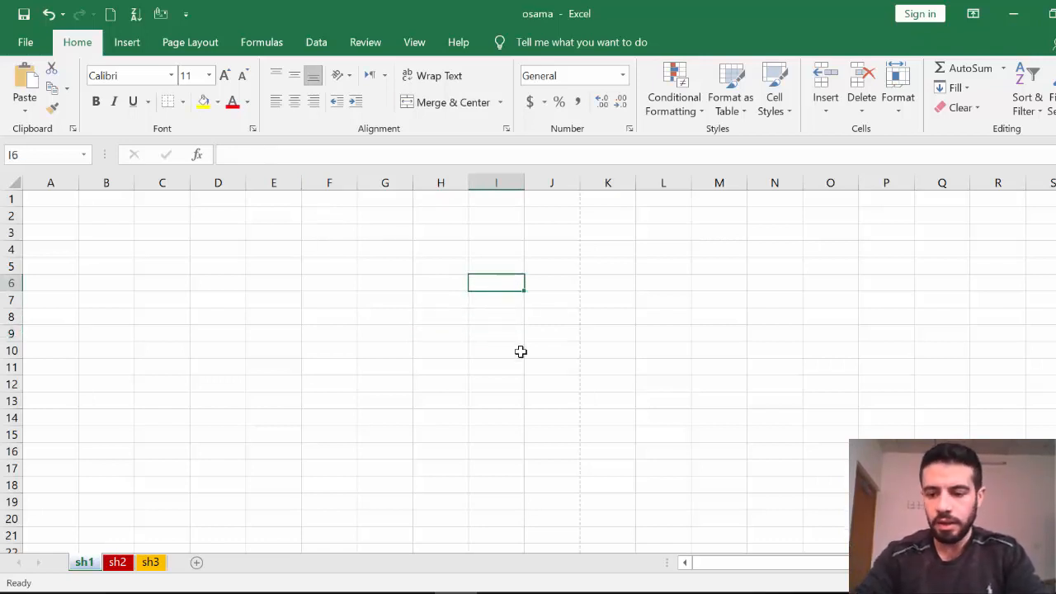
{"action": "scroll", "coordinate": [833, 384], "scroll_direction": "up", "scroll_amount": 2, "text": "ctrl"}
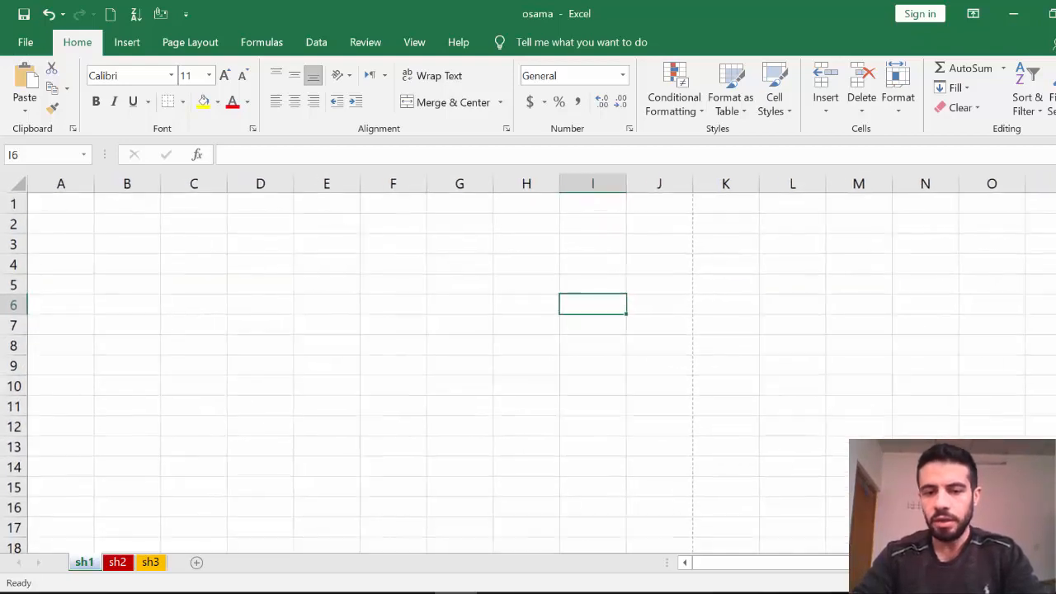
Type the capitalised name into I6 and keep I6 selected for colouring.
{"action": "type", "text": "Osama"}
{"action": "left_click", "coordinate": [582, 348]}
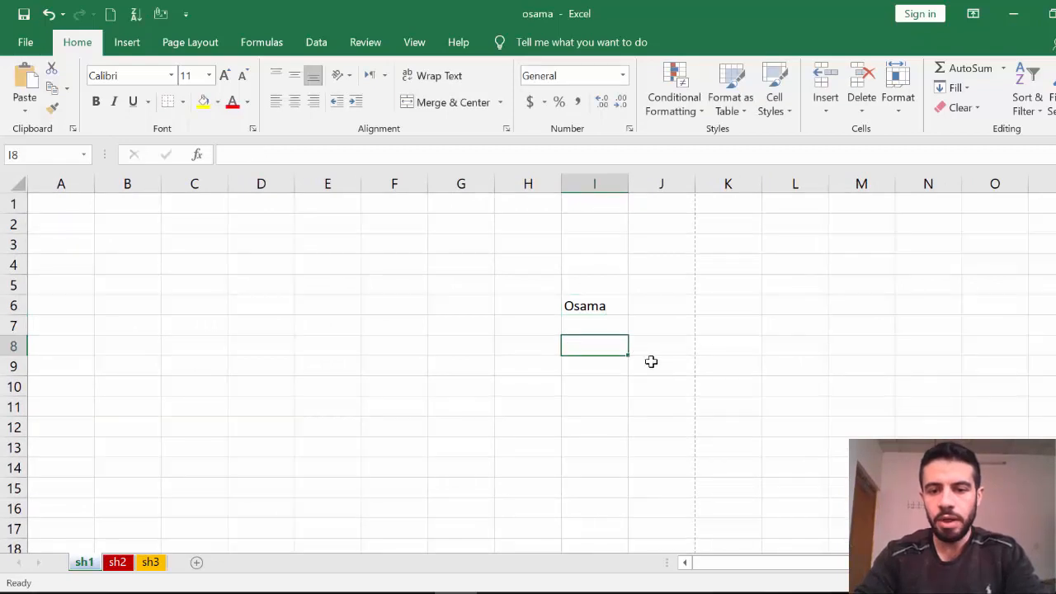
{"action": "left_click", "coordinate": [597, 308]}
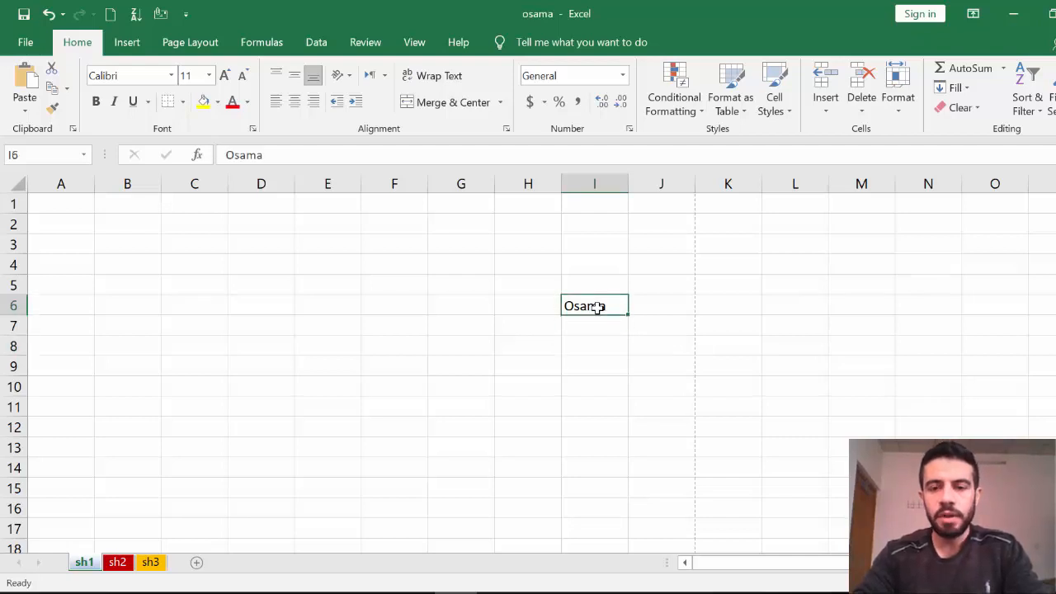
{"action": "left_click", "coordinate": [659, 342]}
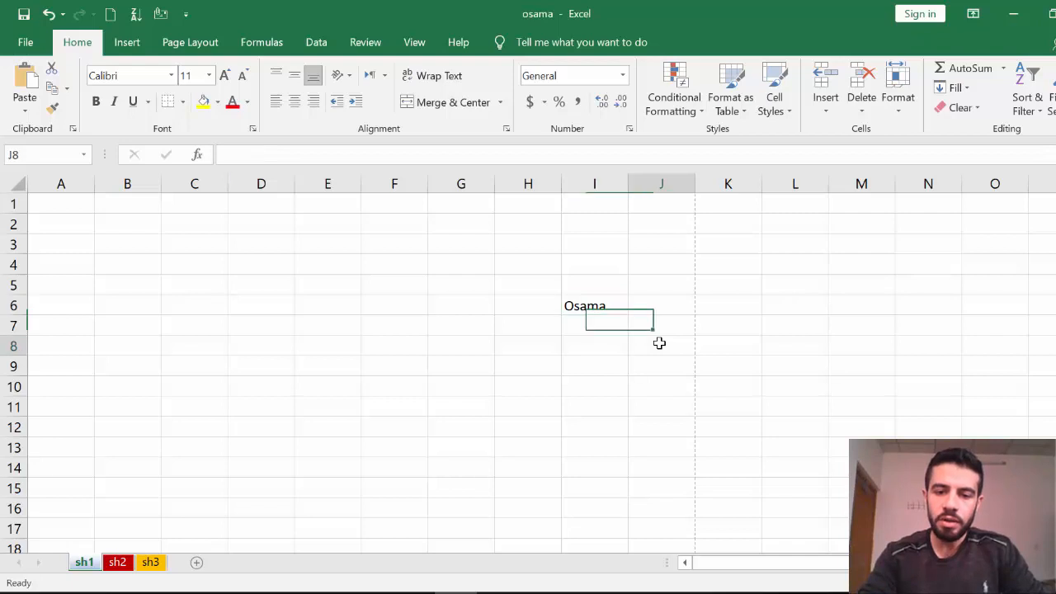
{"action": "left_click", "coordinate": [591, 304]}
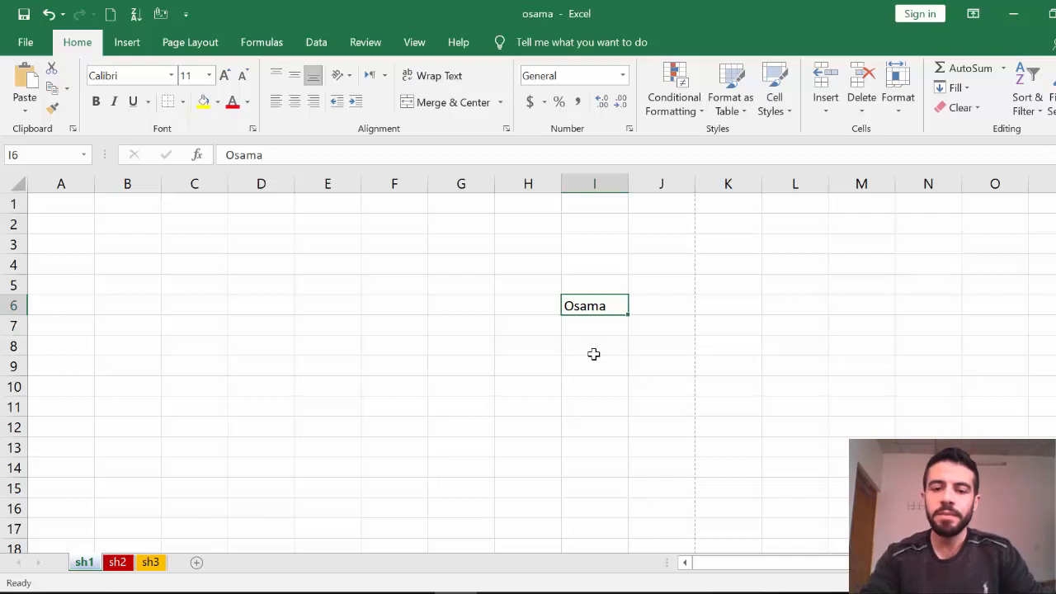
{"action": "left_click", "coordinate": [603, 328]}
{"action": "left_click", "coordinate": [604, 304]}
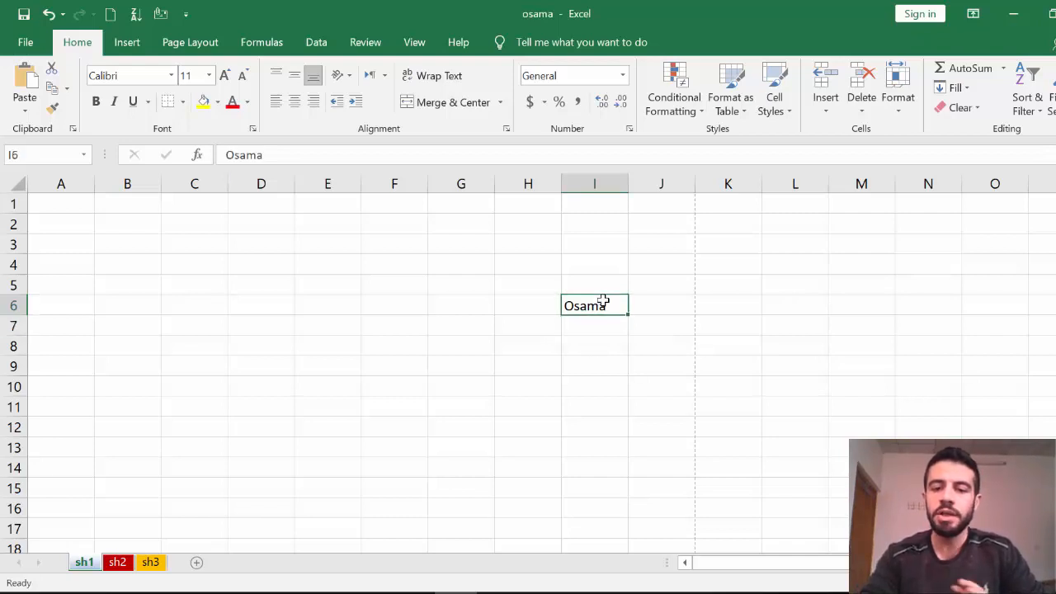
{"action": "left_click", "coordinate": [217, 102]}
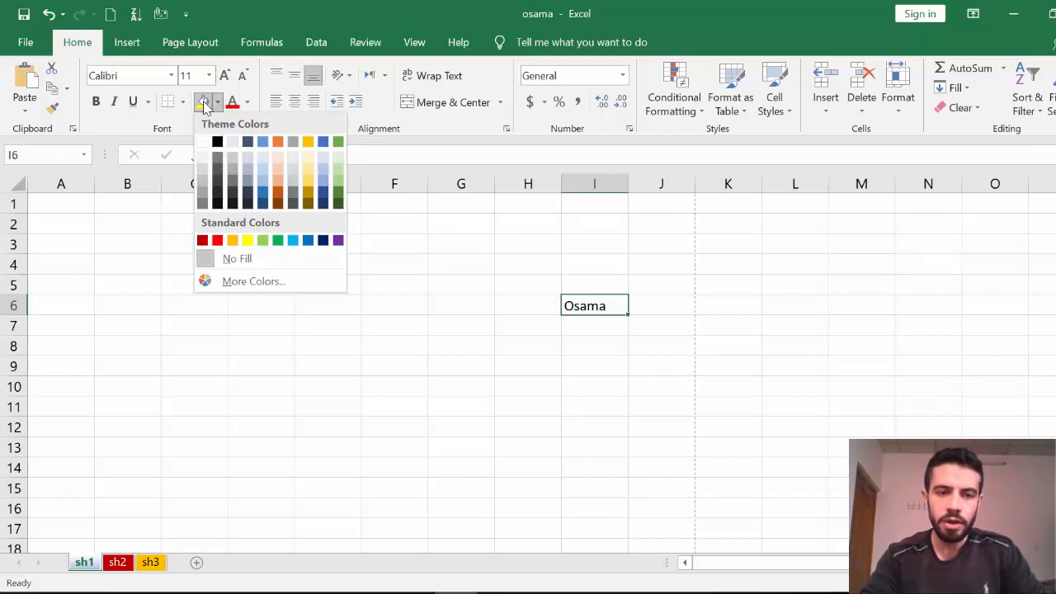
Fill cell I6 with a blue theme colour and make its text white.
{"action": "left_click", "coordinate": [130, 276]}
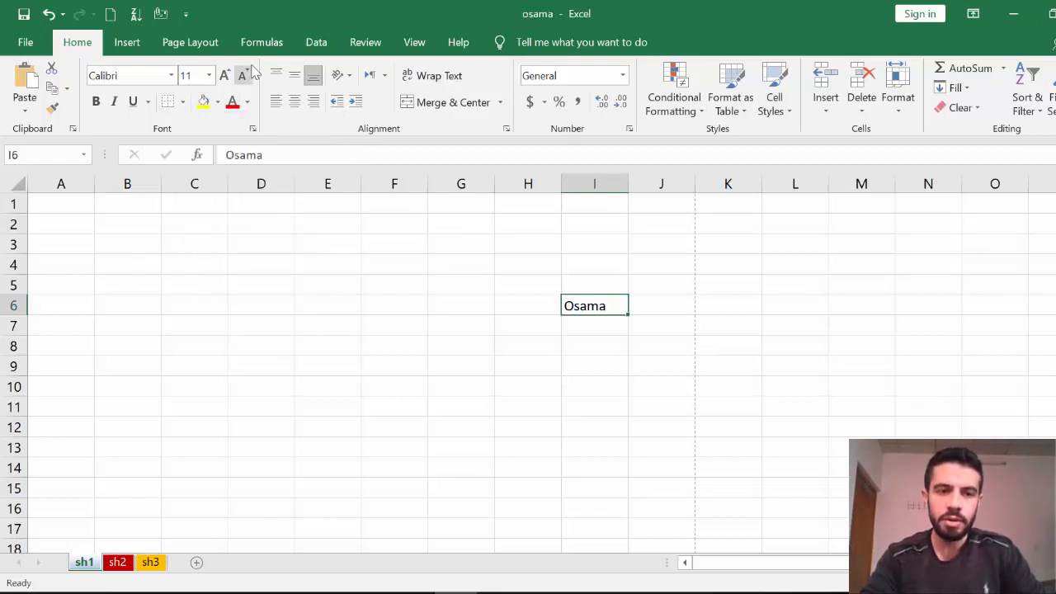
{"action": "left_click", "coordinate": [218, 102]}
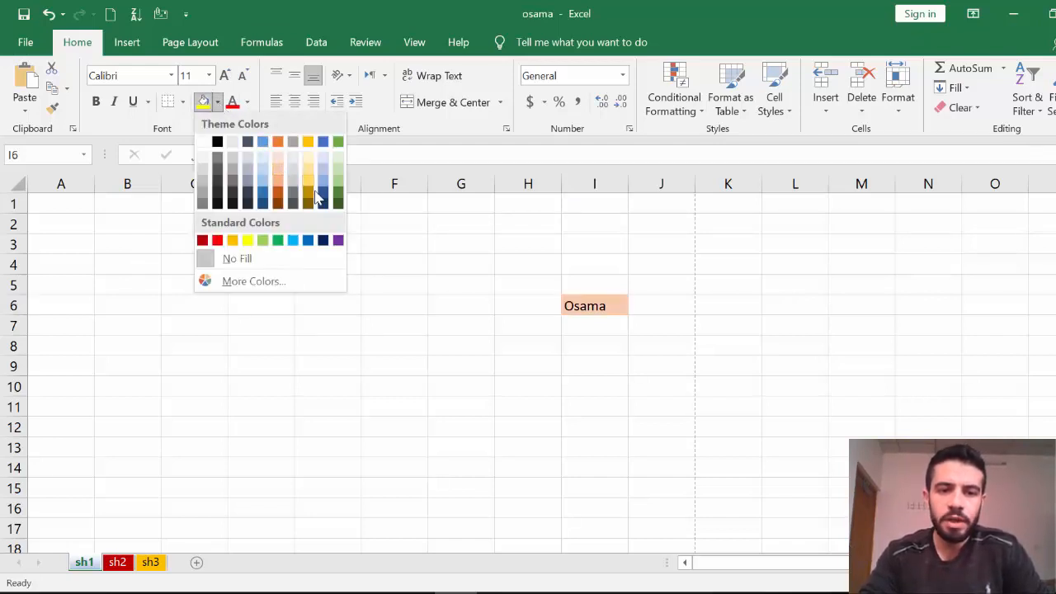
{"action": "left_click", "coordinate": [324, 142]}
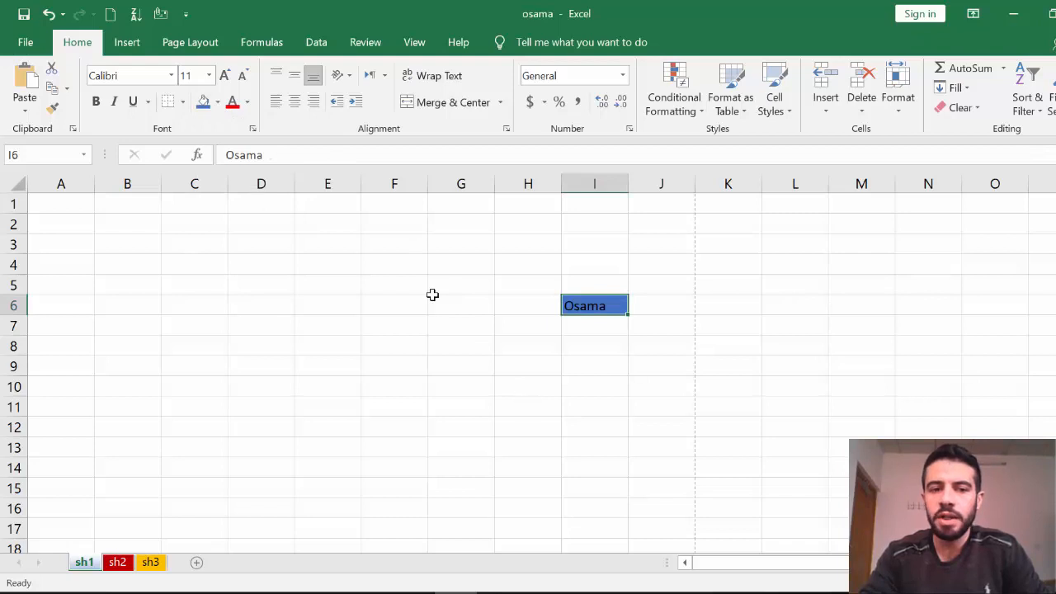
{"action": "left_click", "coordinate": [247, 102]}
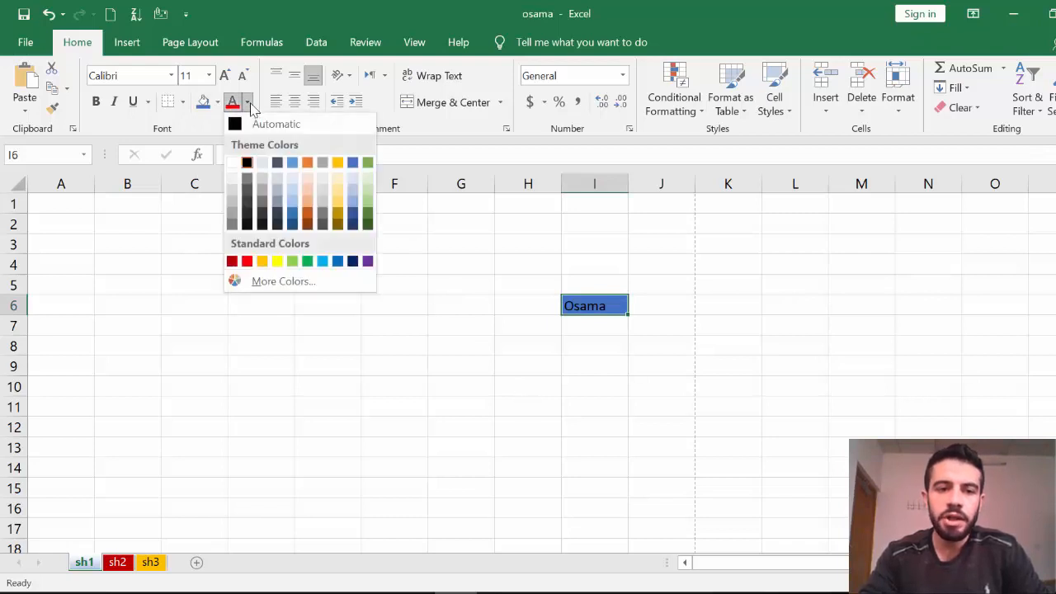
{"action": "left_click", "coordinate": [232, 162]}
{"action": "left_click", "coordinate": [556, 412]}
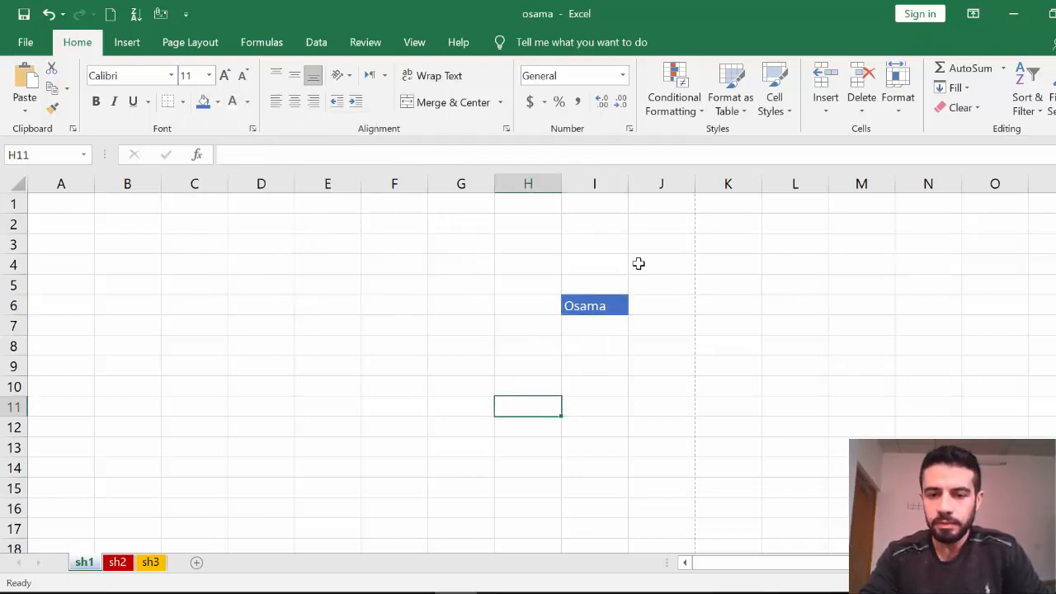
{"action": "left_click", "coordinate": [611, 305]}
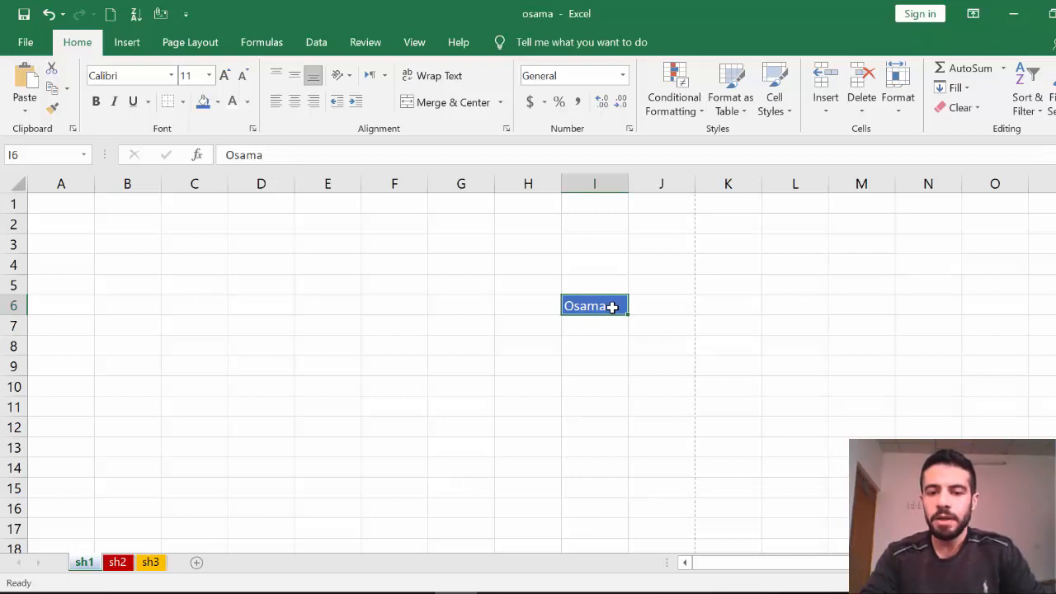
{"action": "left_click", "coordinate": [611, 381]}
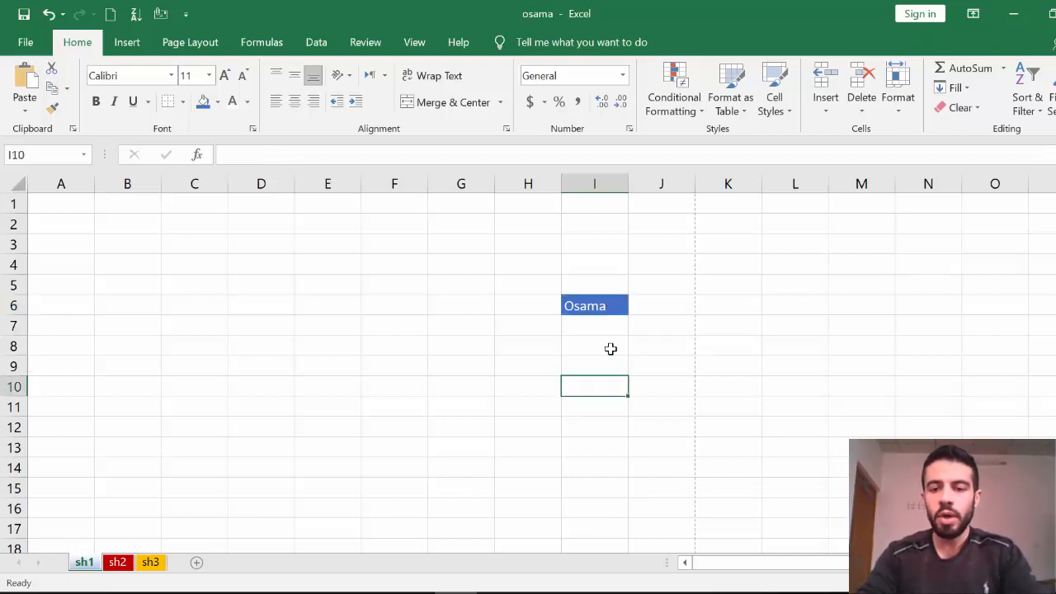
{"action": "left_click", "coordinate": [608, 306]}
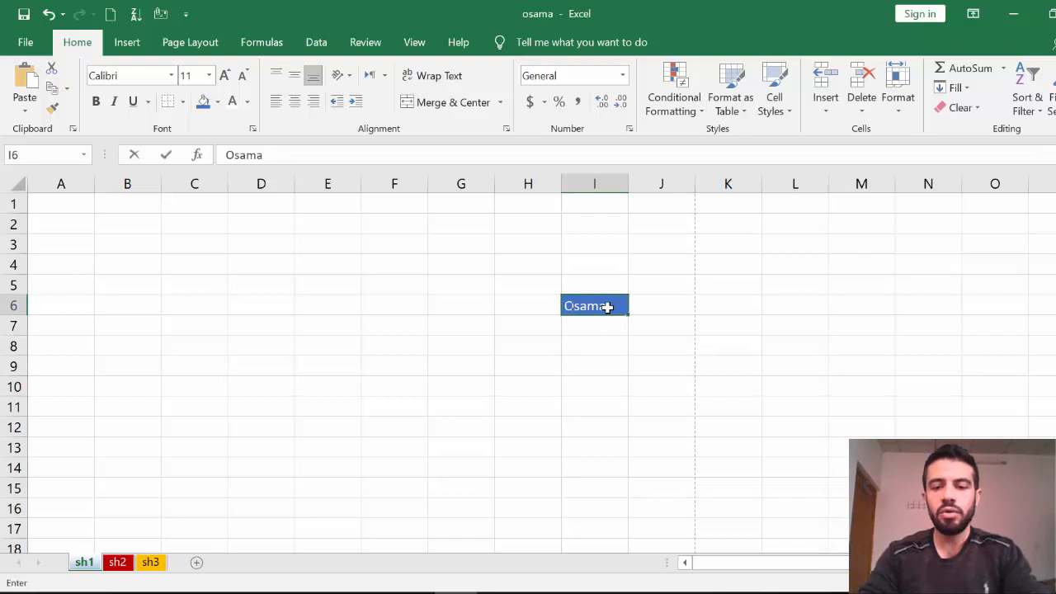
Try typing 2 in I6, undo it, then open I6 for in-place editing.
{"action": "type", "text": "2"}
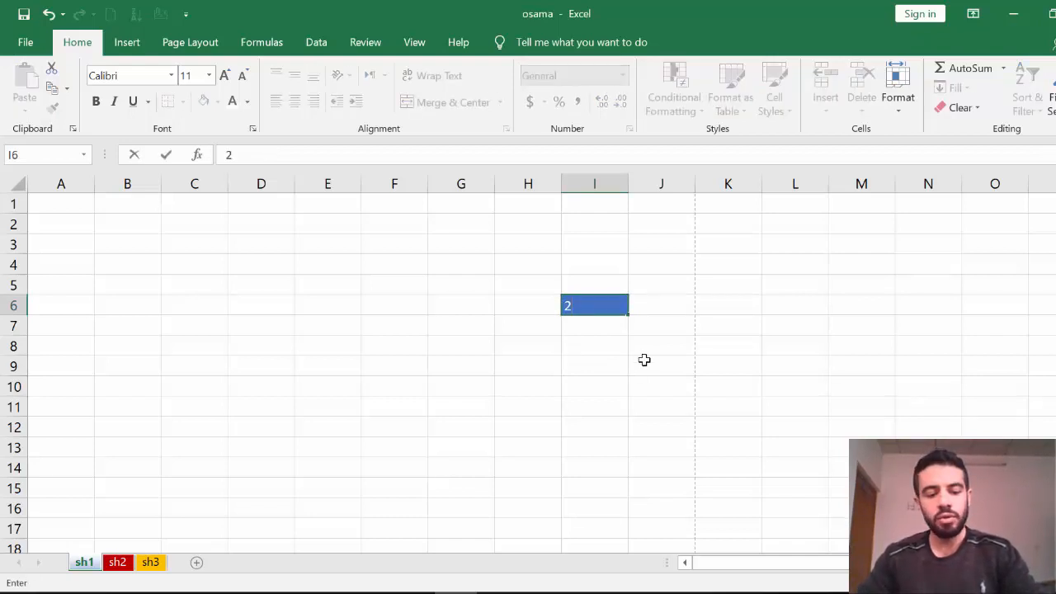
{"action": "key", "text": "ctrl+z"}
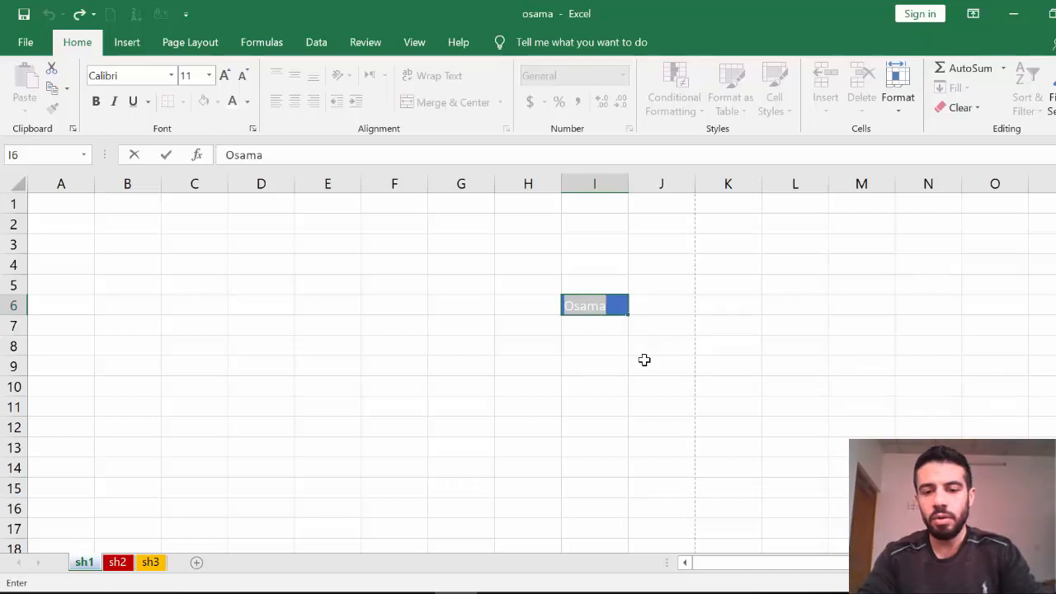
{"action": "left_click", "coordinate": [643, 360]}
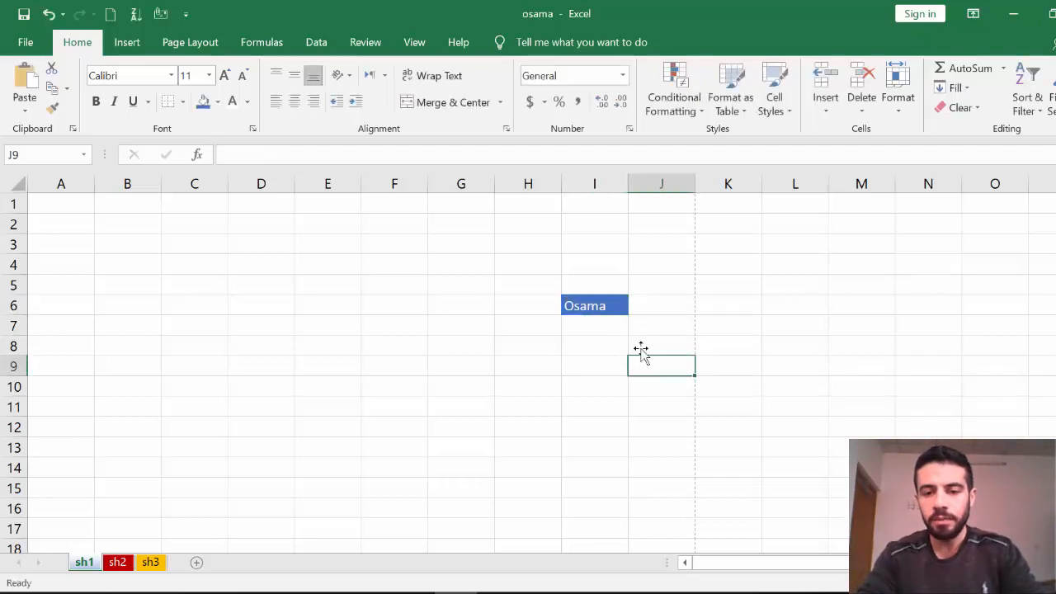
{"action": "double_click", "coordinate": [613, 307]}
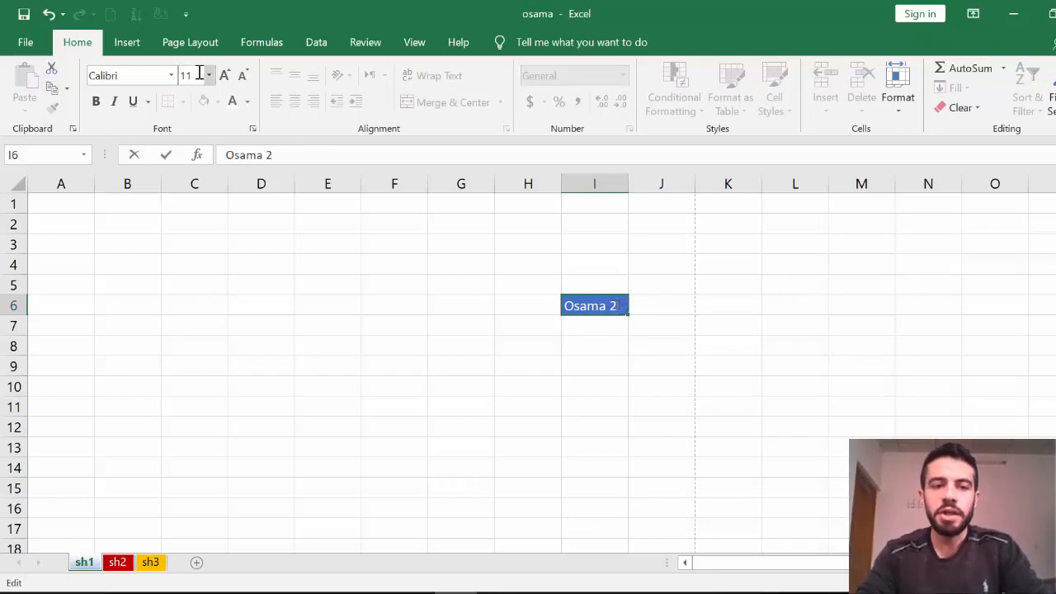
Try a different font colour on the text in I6.
{"action": "left_click", "coordinate": [247, 102]}
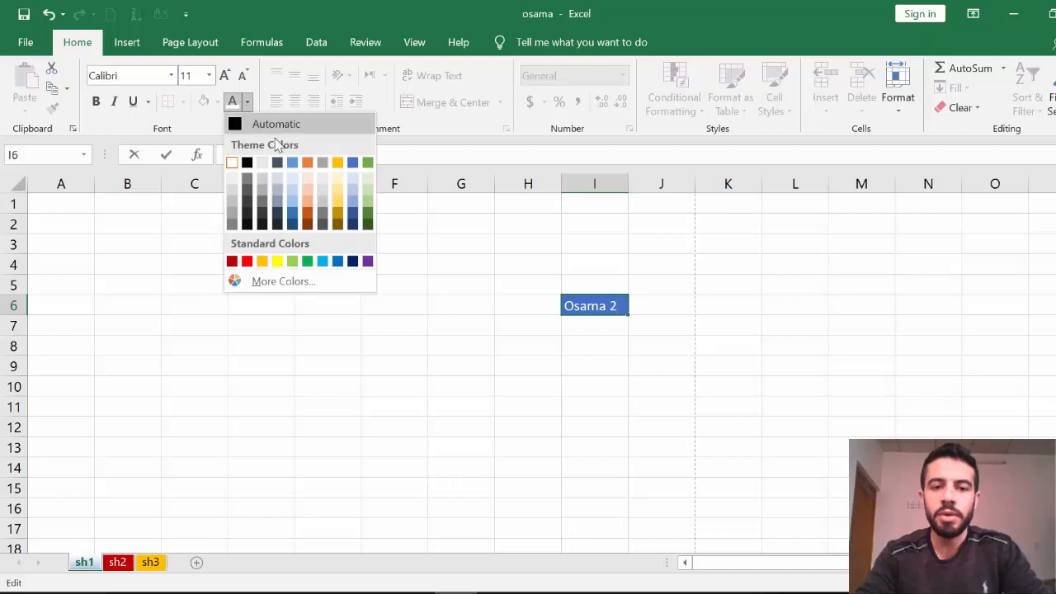
{"action": "left_click", "coordinate": [336, 169]}
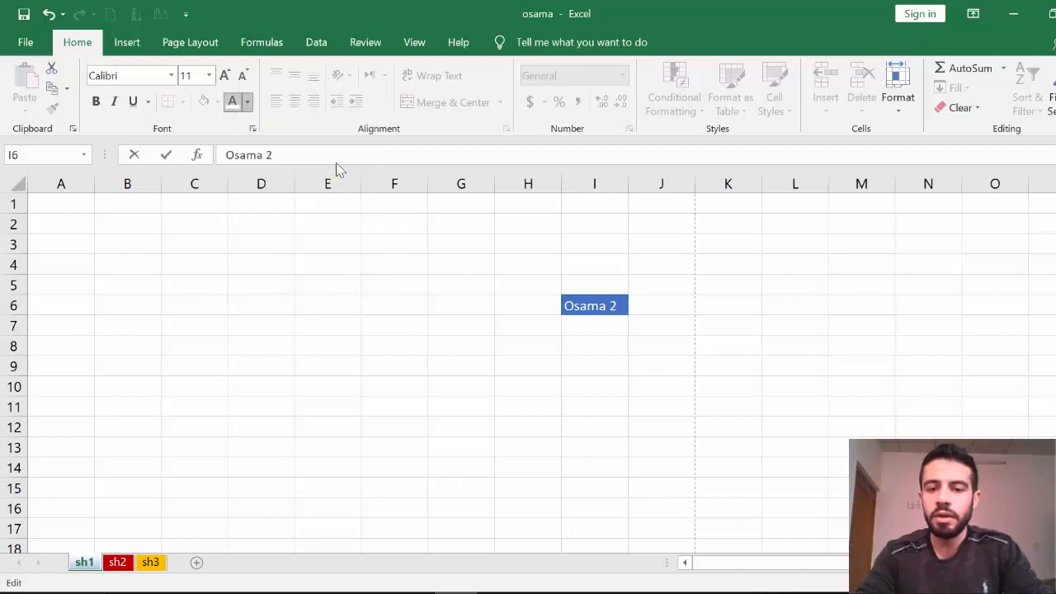
{"action": "triple_click", "coordinate": [610, 309]}
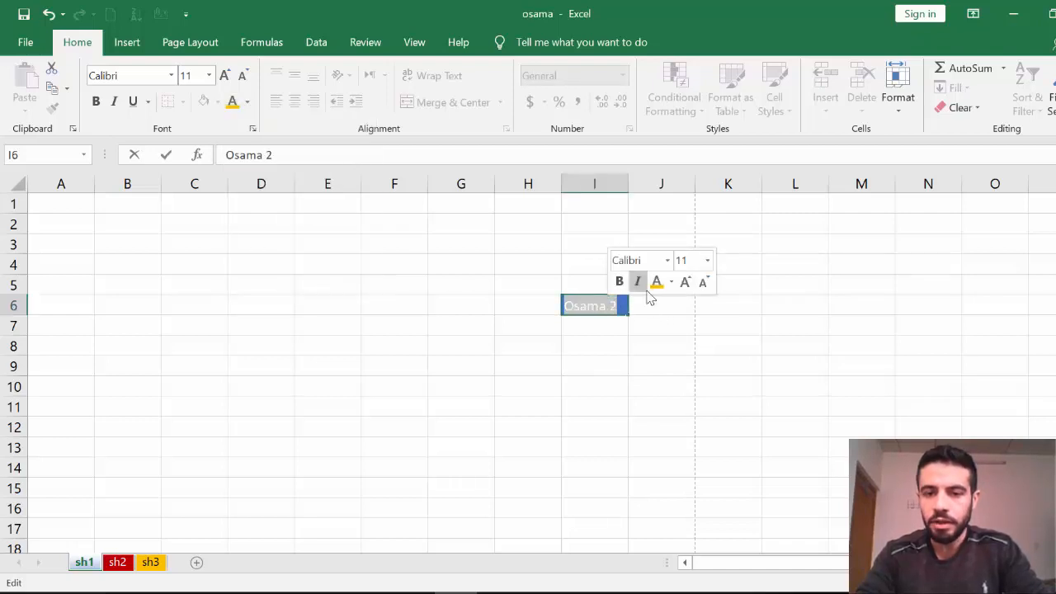
{"action": "left_click", "coordinate": [234, 107]}
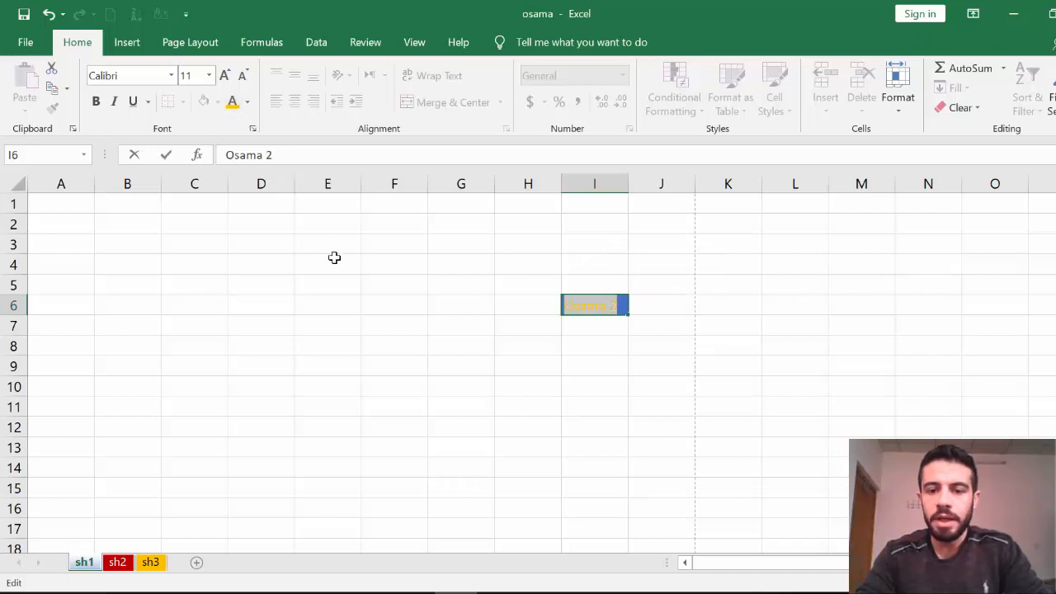
{"action": "left_click", "coordinate": [335, 257]}
{"action": "left_click", "coordinate": [608, 310]}
Edit I6 so the name is followed by 2, then set its text to White.
{"action": "double_click", "coordinate": [616, 310]}
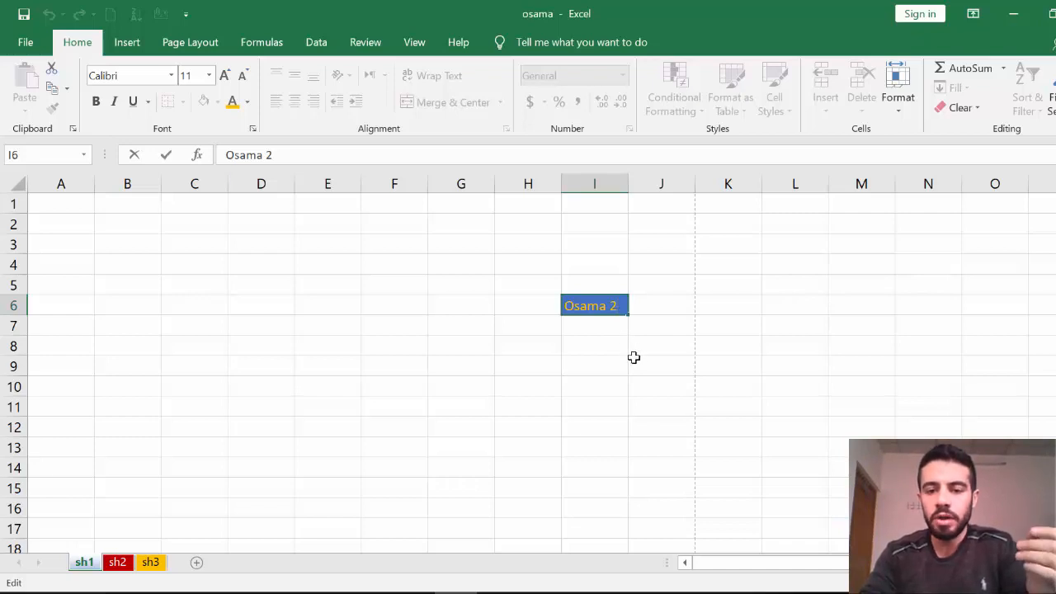
{"action": "left_click", "coordinate": [638, 387]}
{"action": "left_click", "coordinate": [773, 401]}
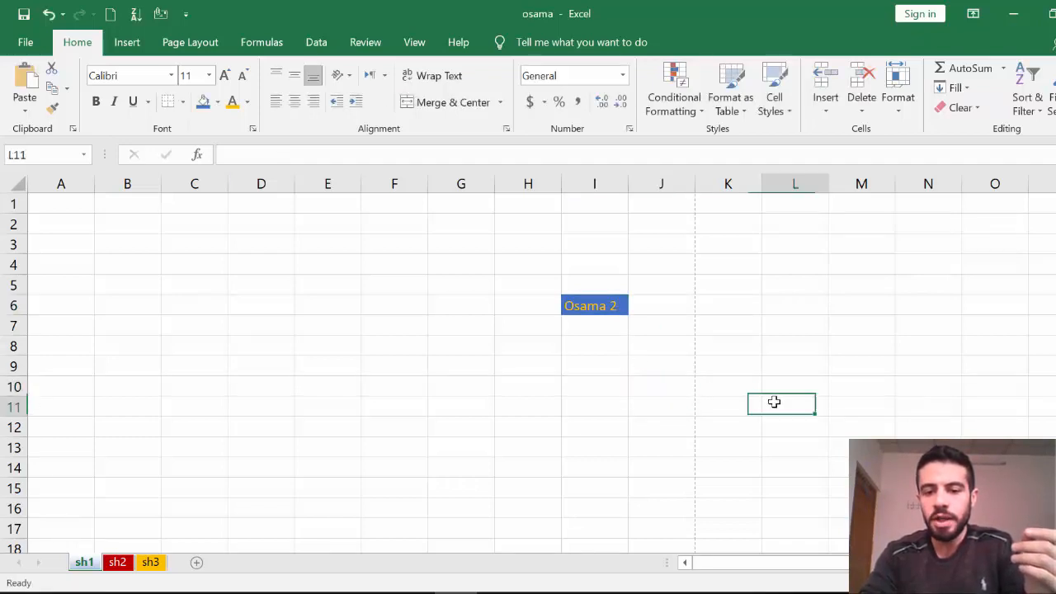
{"action": "left_click", "coordinate": [596, 305]}
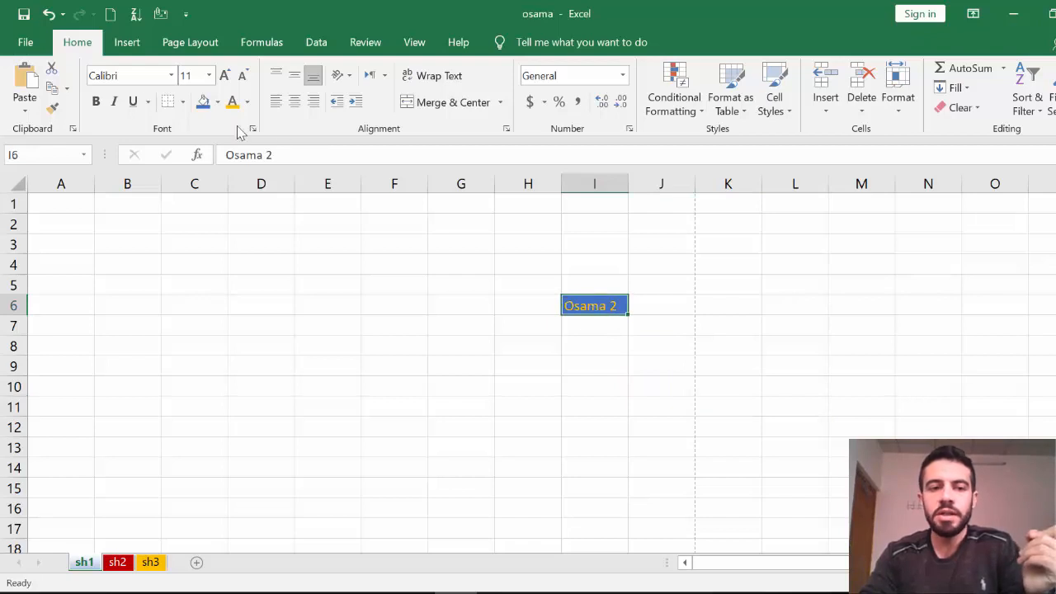
{"action": "left_click", "coordinate": [246, 101]}
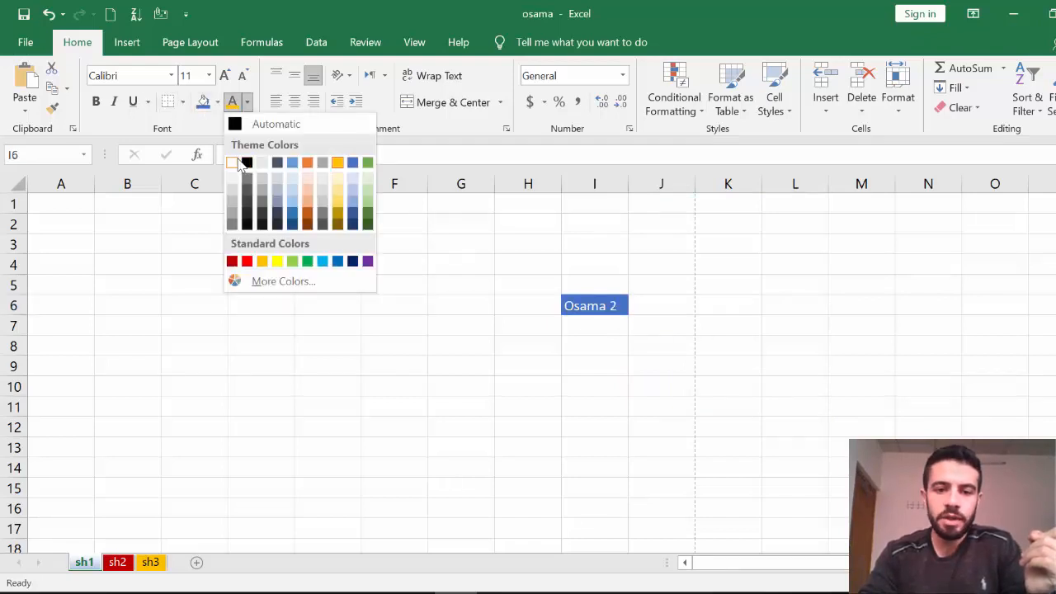
{"action": "left_click", "coordinate": [235, 164]}
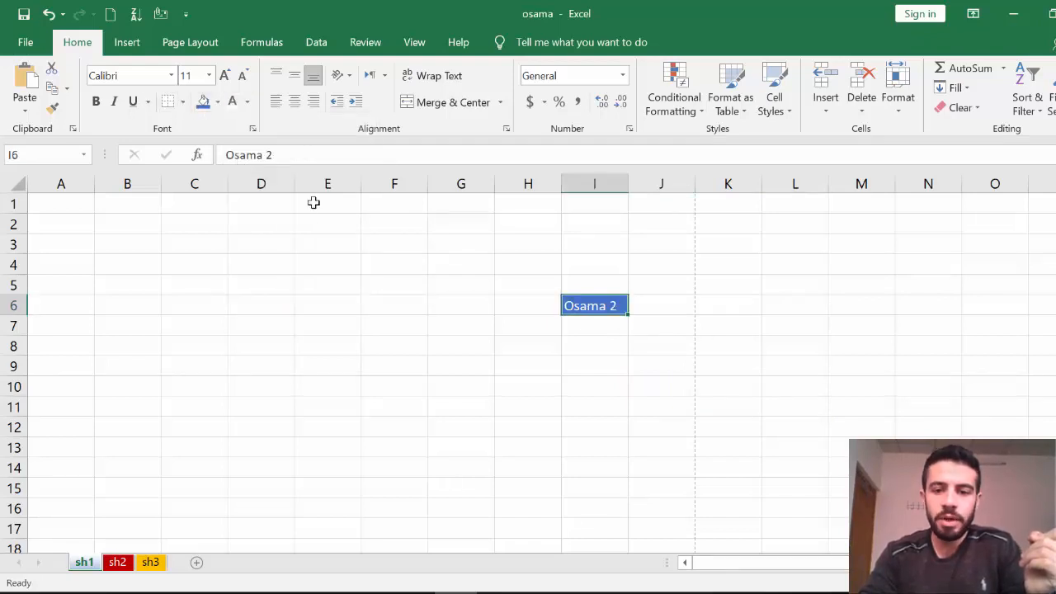
Apply All Borders to cell I6 and check the result.
{"action": "left_click", "coordinate": [183, 103]}
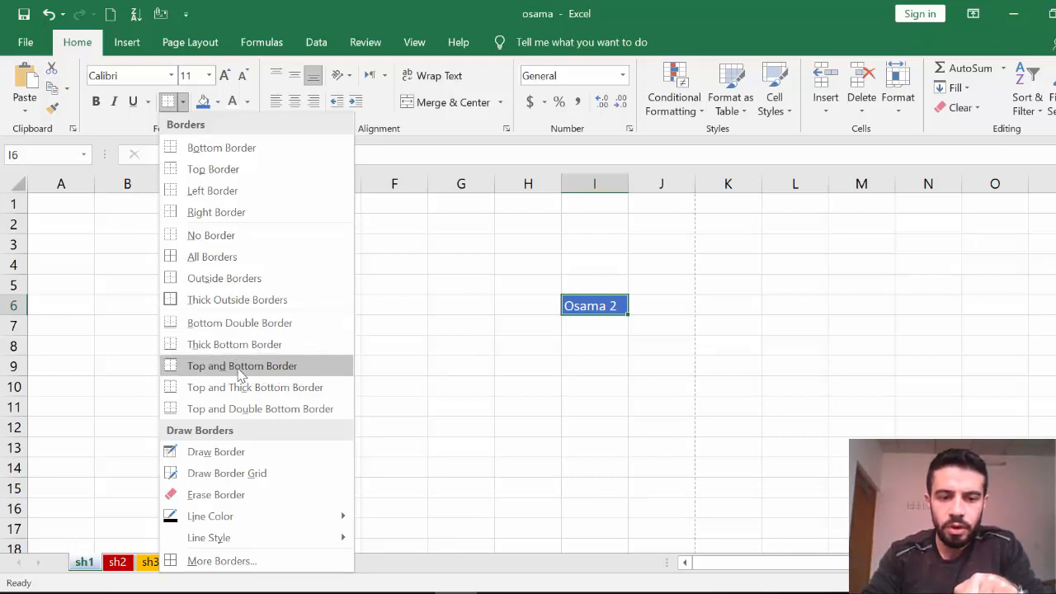
{"action": "left_click", "coordinate": [222, 260]}
{"action": "left_click", "coordinate": [491, 326]}
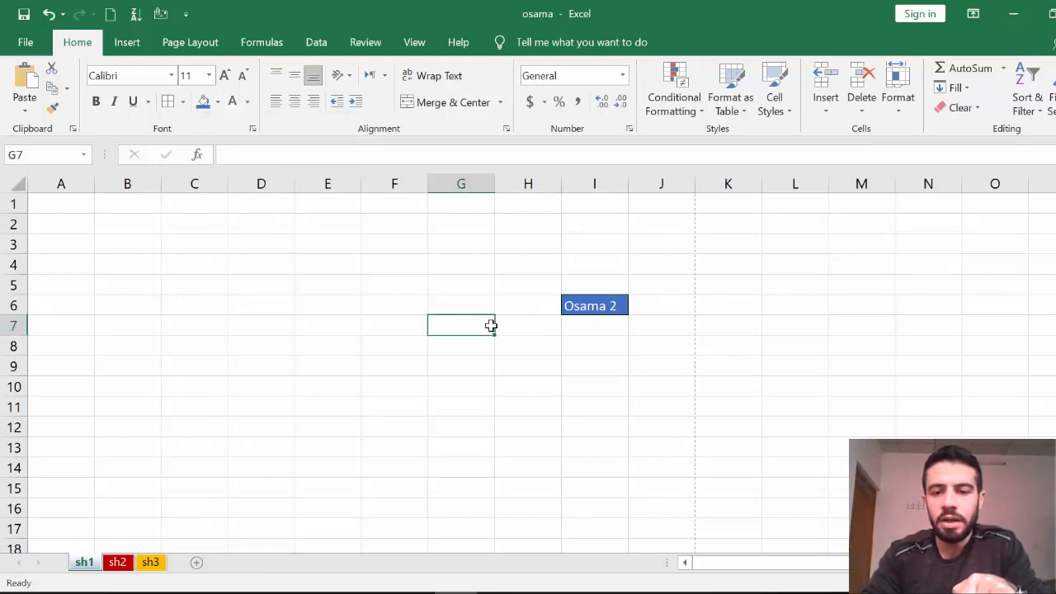
{"action": "left_click", "coordinate": [593, 306]}
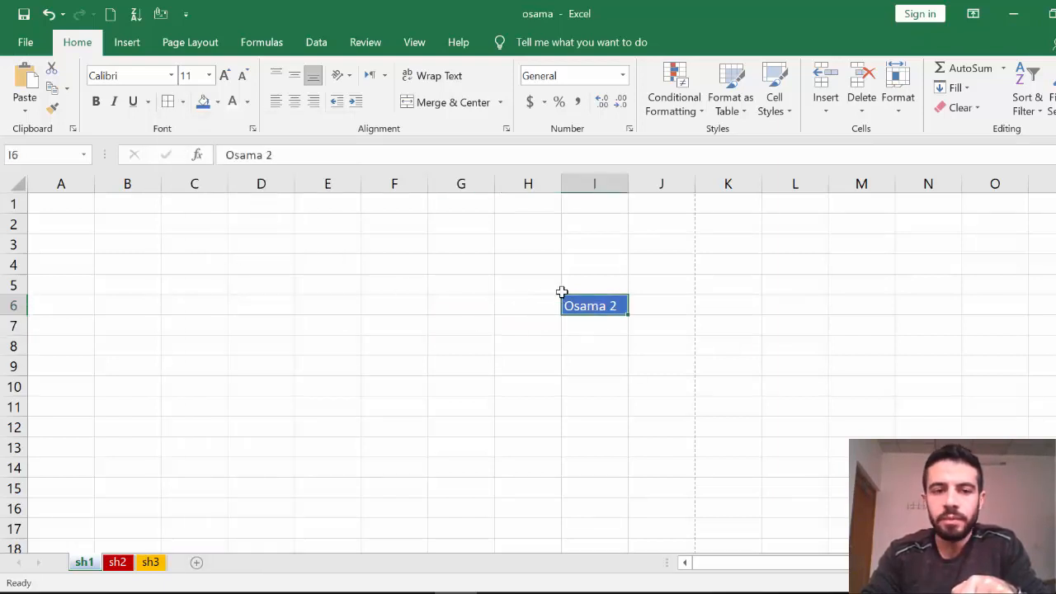
Make Osama 2 bold and italic, enlarge it to 20 points, and apply 20th Century Font.
{"action": "left_click", "coordinate": [95, 101]}
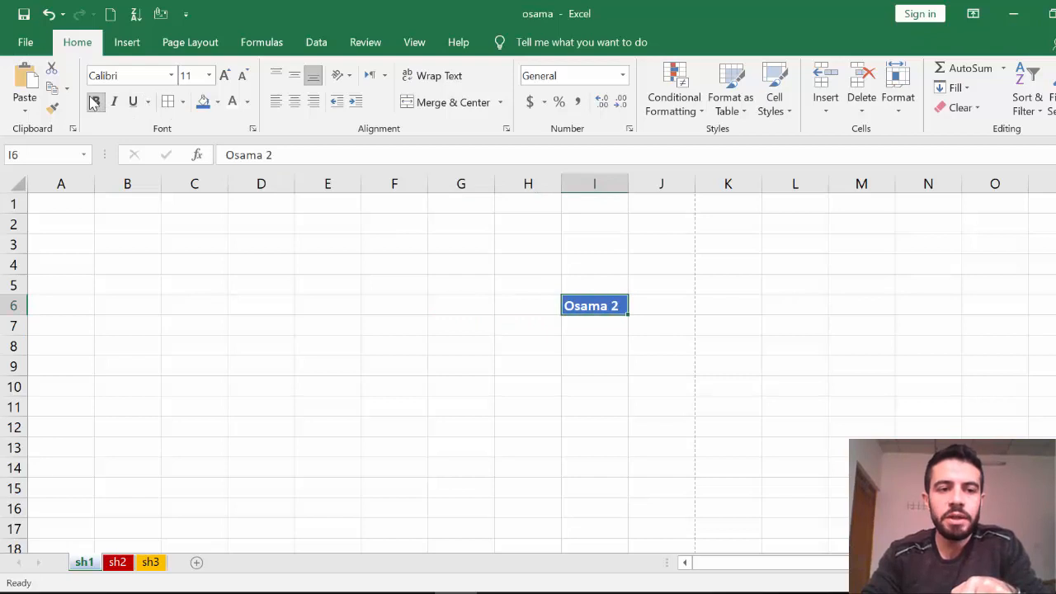
{"action": "left_click", "coordinate": [115, 102]}
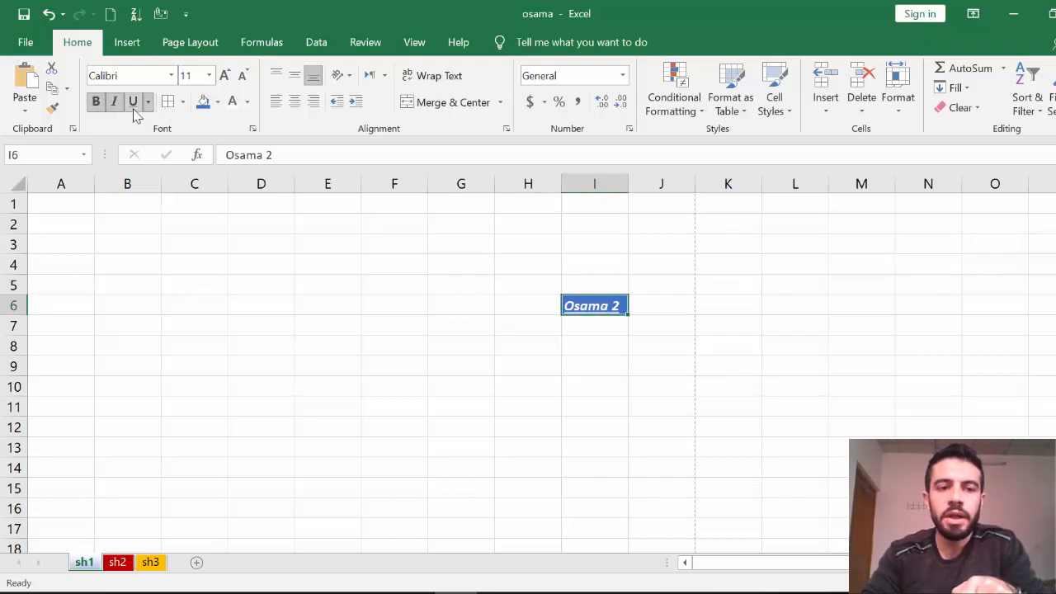
{"action": "left_click", "coordinate": [225, 75]}
{"action": "left_click", "coordinate": [225, 75]}
{"action": "left_click", "coordinate": [224, 75]}
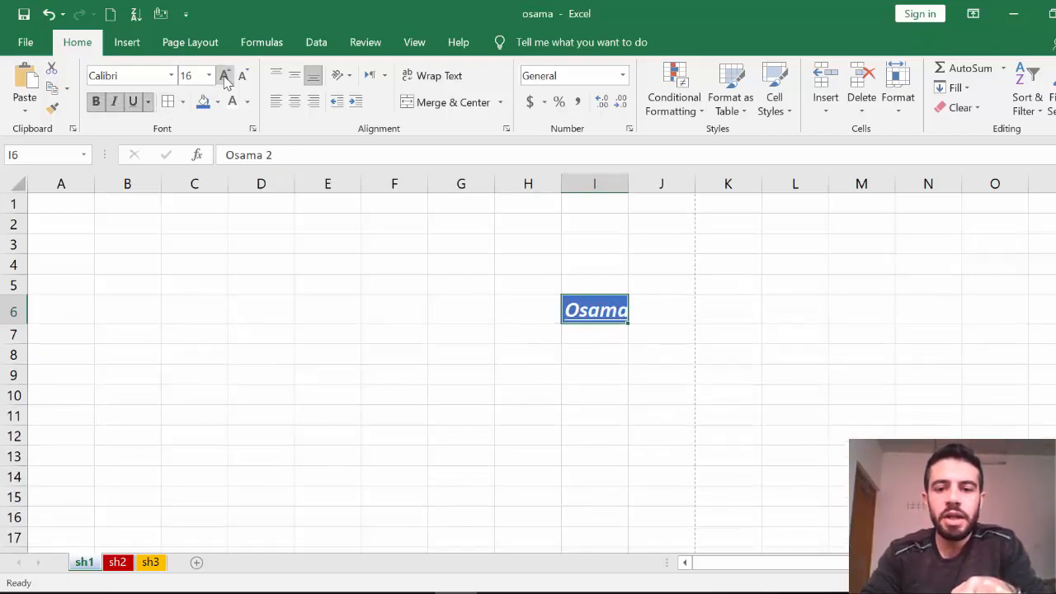
{"action": "left_click", "coordinate": [224, 75]}
{"action": "left_click", "coordinate": [225, 75]}
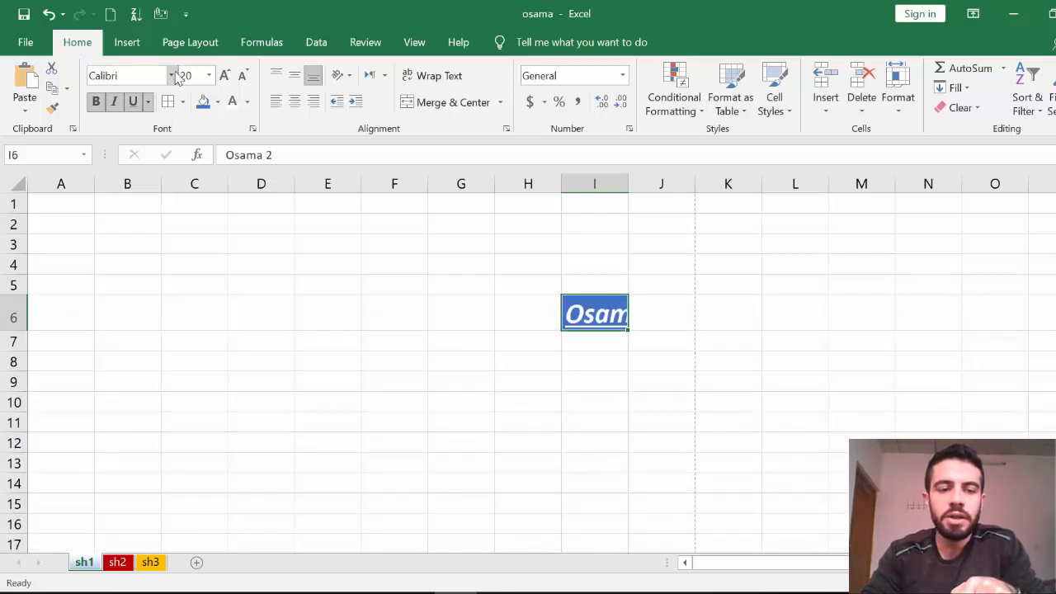
{"action": "left_click", "coordinate": [172, 75]}
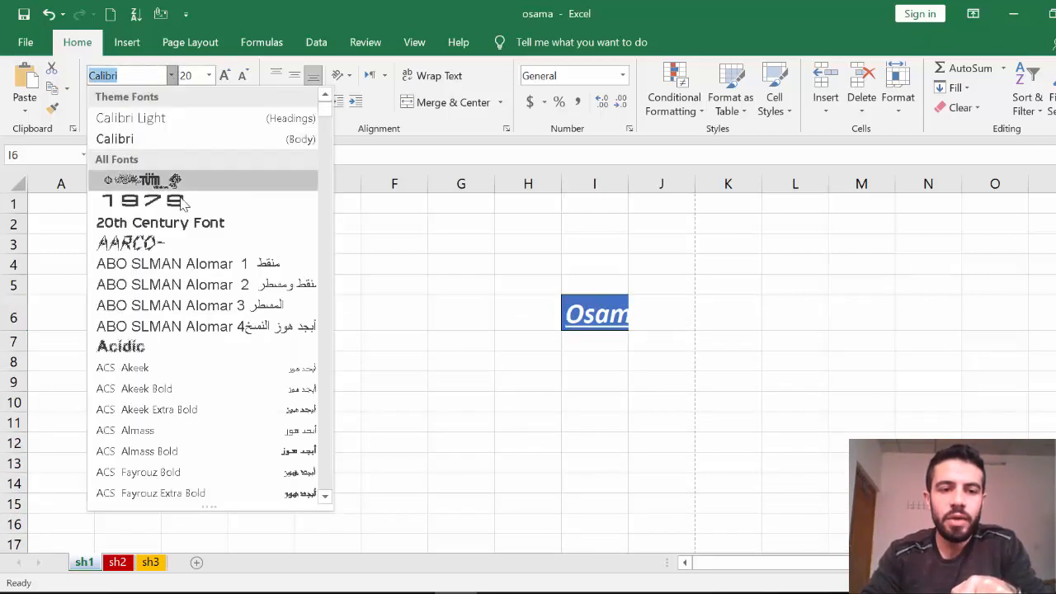
{"action": "left_click", "coordinate": [192, 234]}
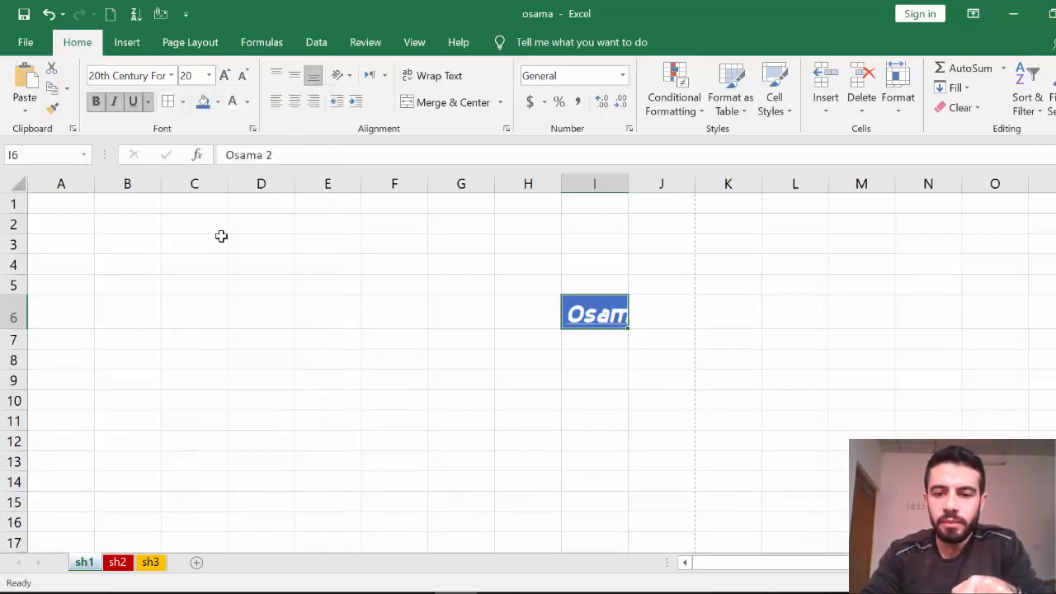
Wrap the Osama 2 text in cell I6 onto two lines.
{"action": "left_click", "coordinate": [438, 370]}
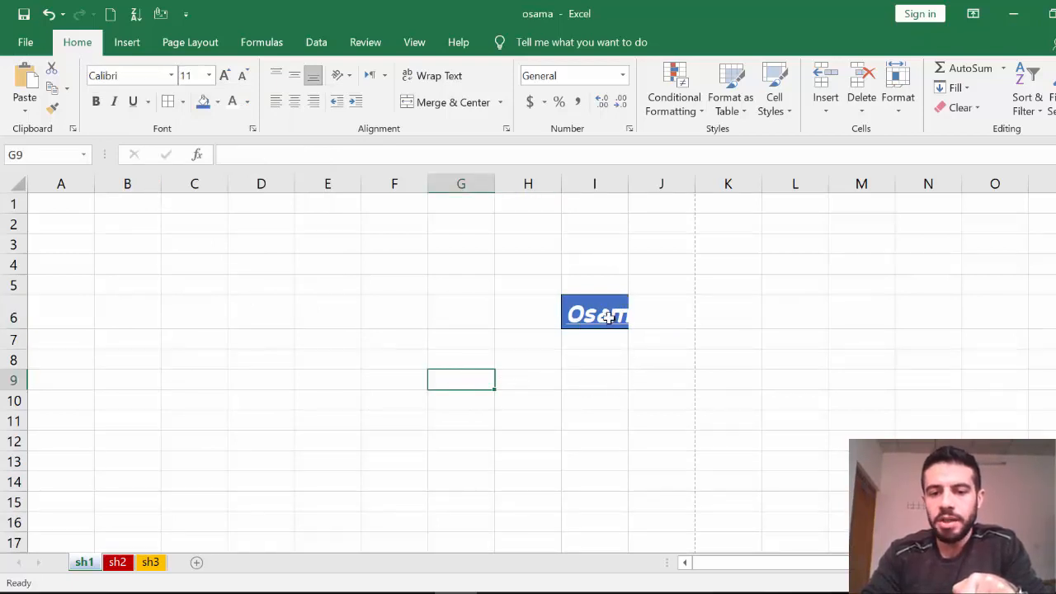
{"action": "left_click", "coordinate": [600, 312]}
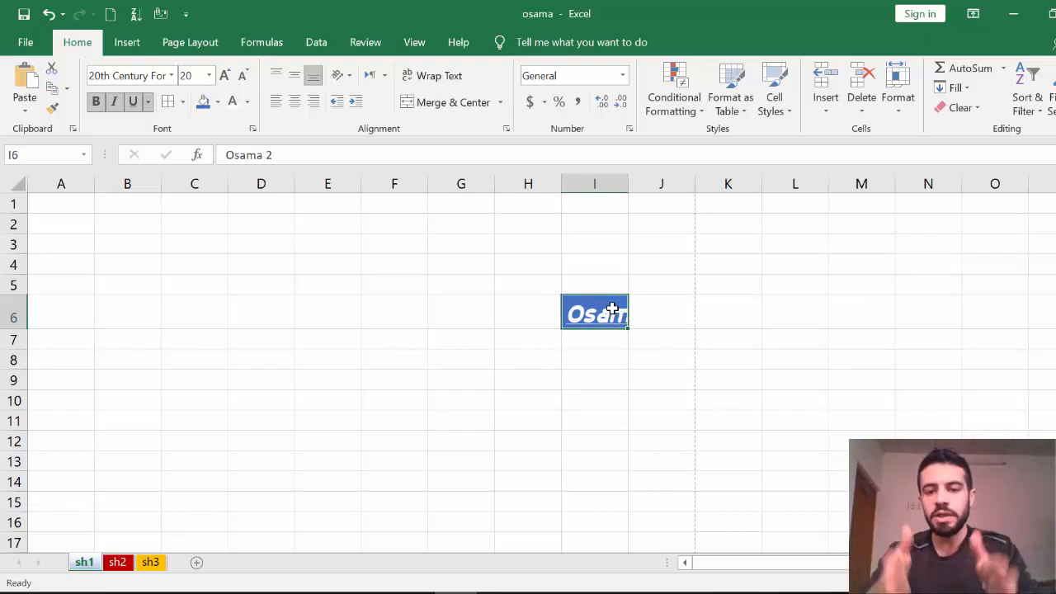
{"action": "left_click", "coordinate": [614, 377]}
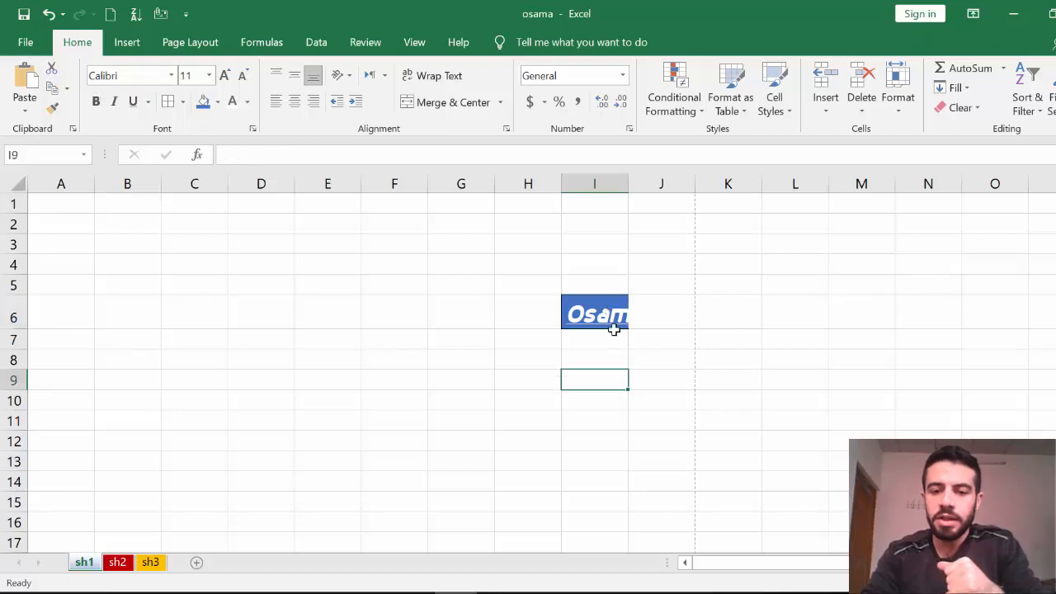
{"action": "left_click", "coordinate": [608, 312]}
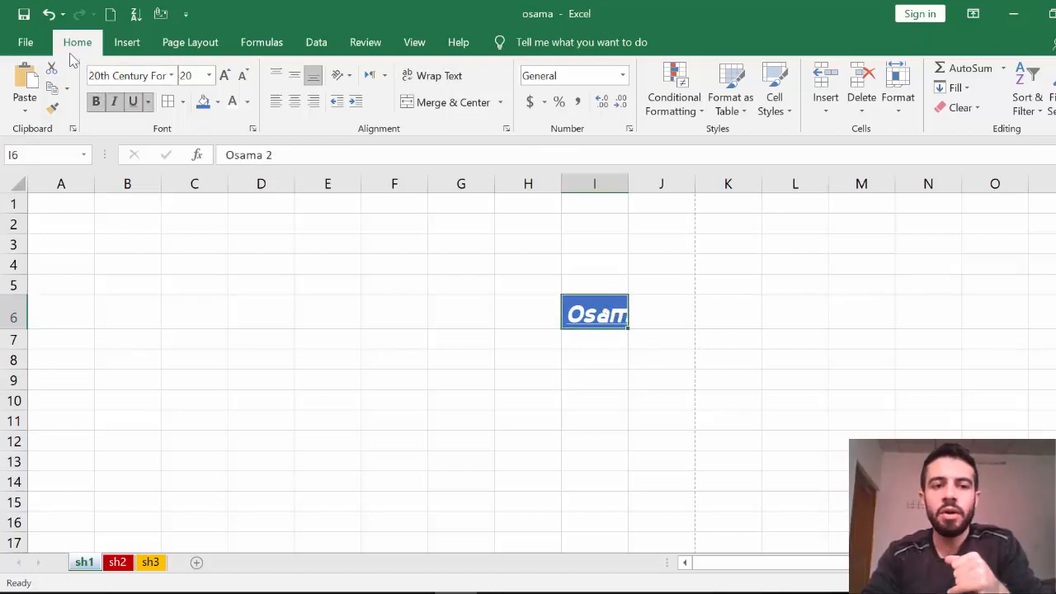
{"action": "left_click", "coordinate": [437, 75]}
{"action": "left_click", "coordinate": [777, 309]}
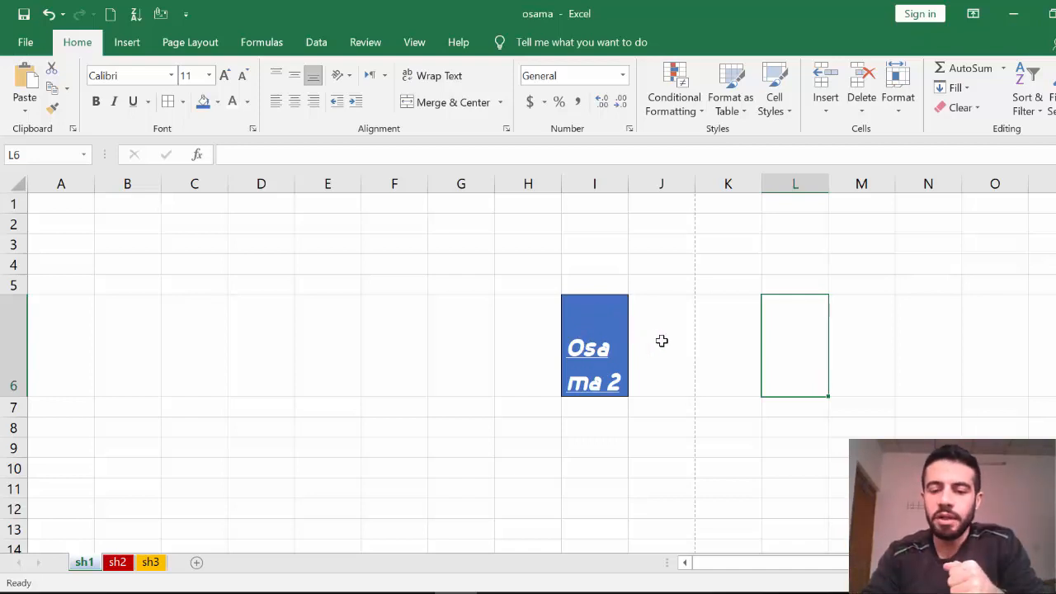
Undo the text wrapping so Osama 2 in I6 returns to one line.
{"action": "key", "text": "ctrl+z"}
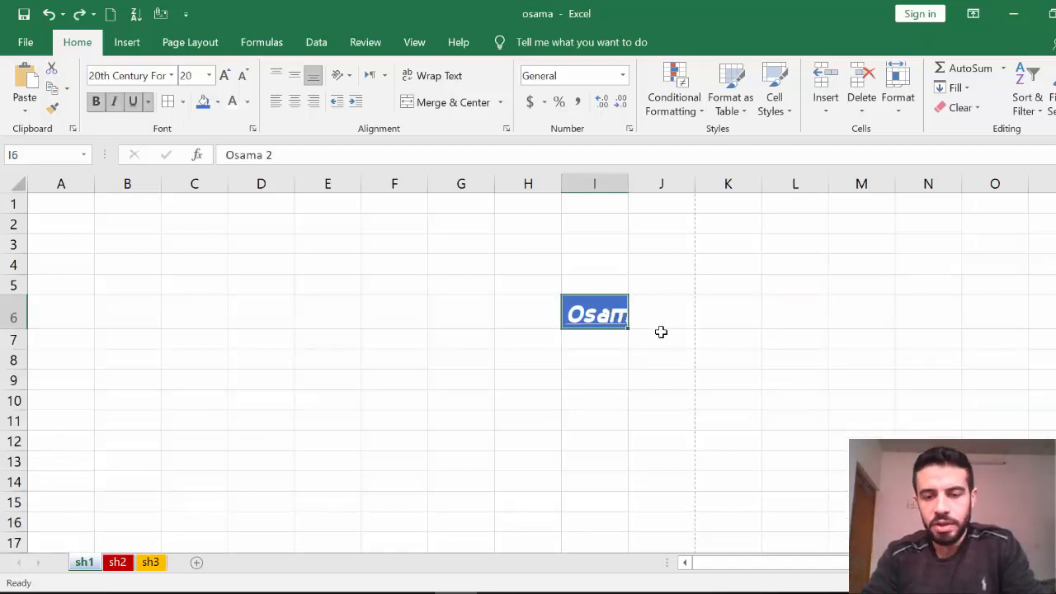
{"action": "left_click", "coordinate": [661, 331]}
{"action": "left_click", "coordinate": [616, 313]}
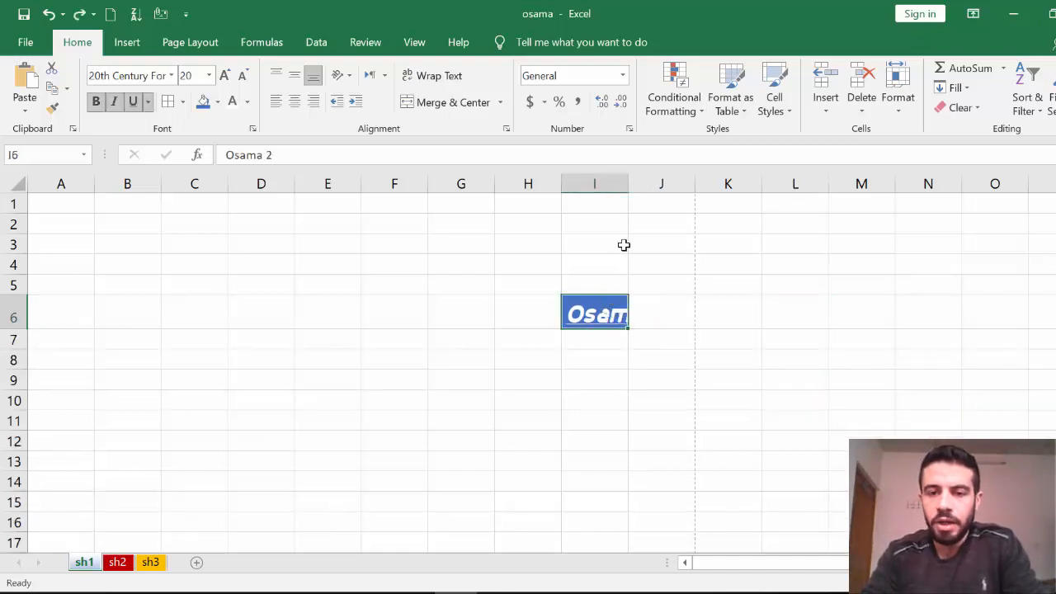
Widen column I to 24.00 and make row 6 taller, to 39.50.
{"action": "double_click", "coordinate": [626, 182]}
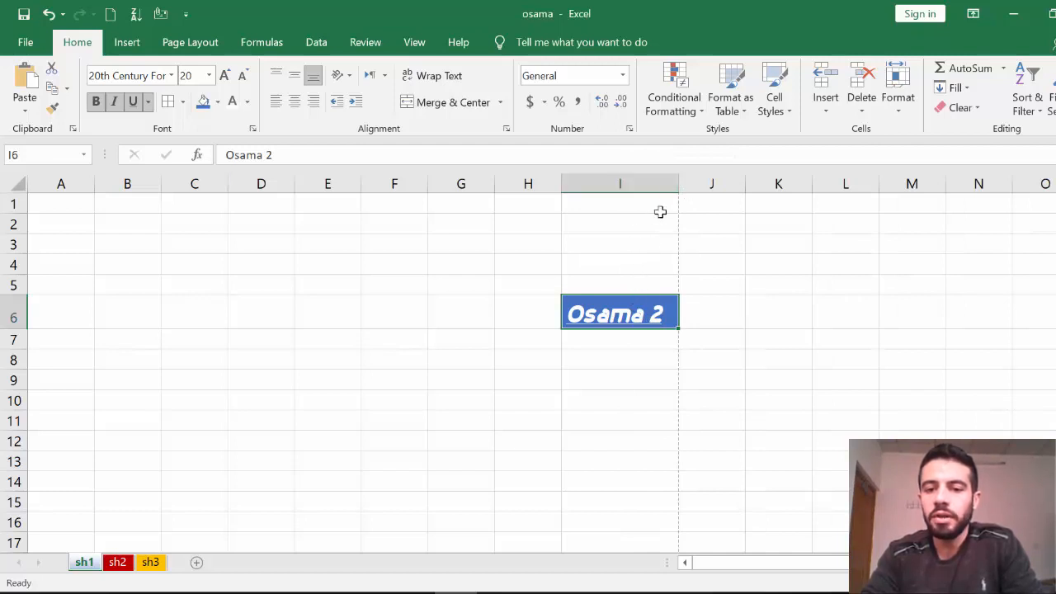
{"action": "left_click_drag", "start_coordinate": [678, 180], "coordinate": [725, 187]}
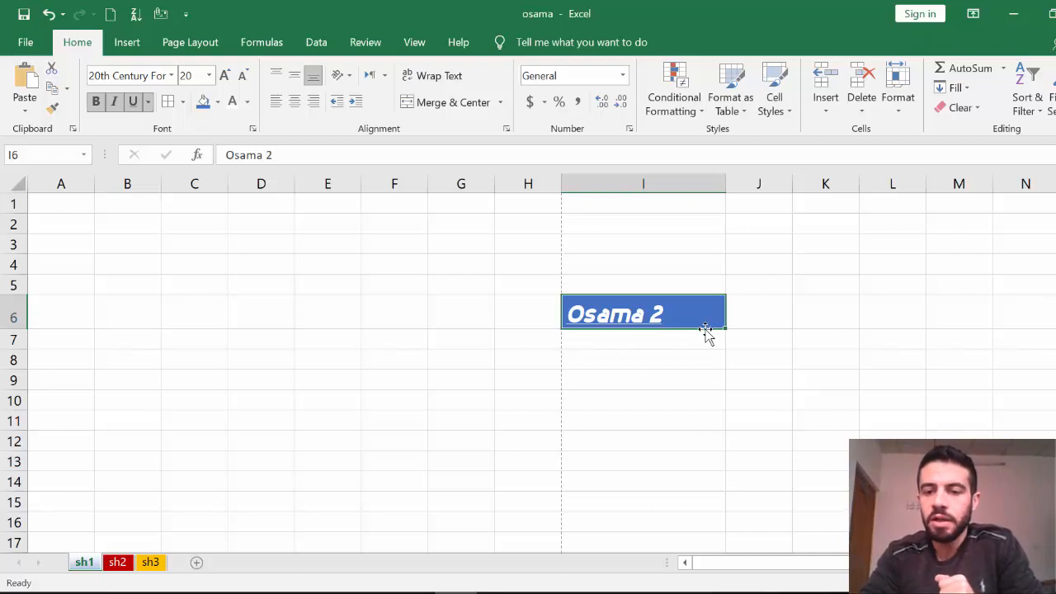
{"action": "mouse_move", "coordinate": [725, 187]}
{"action": "left_mouse_down"}
{"action": "mouse_move", "coordinate": [748, 188]}
{"action": "mouse_move", "coordinate": [676, 183]}
{"action": "mouse_move", "coordinate": [764, 195]}
{"action": "mouse_move", "coordinate": [710, 201]}
{"action": "mouse_move", "coordinate": [730, 202]}
{"action": "left_mouse_up"}
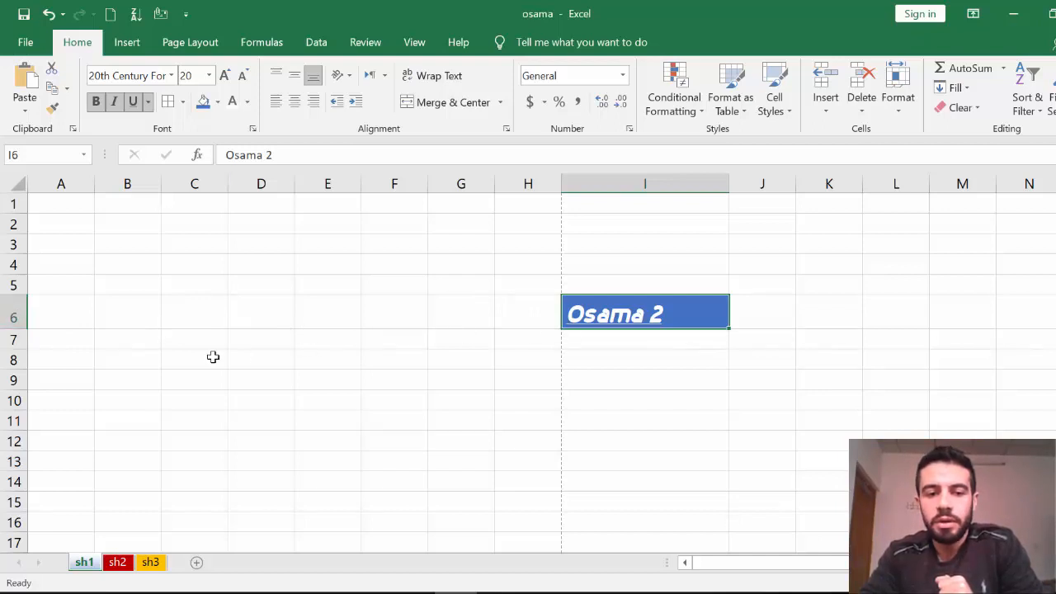
{"action": "left_click_drag", "start_coordinate": [23, 327], "coordinate": [20, 412]}
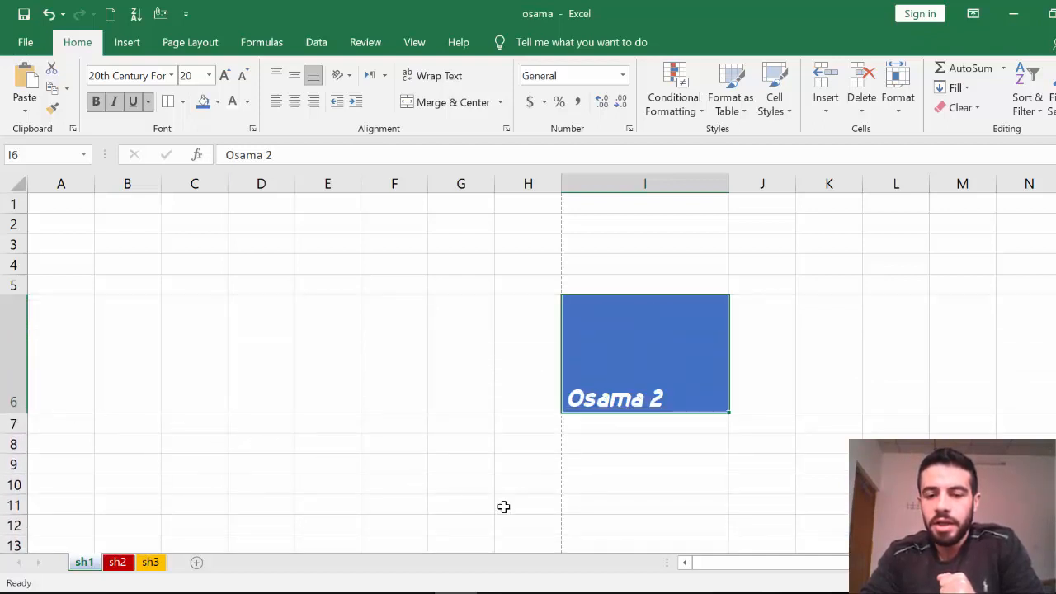
Apply Center and Middle Align to Osama 2 in the enlarged cell I6.
{"action": "left_click", "coordinate": [623, 479]}
{"action": "left_click", "coordinate": [655, 363]}
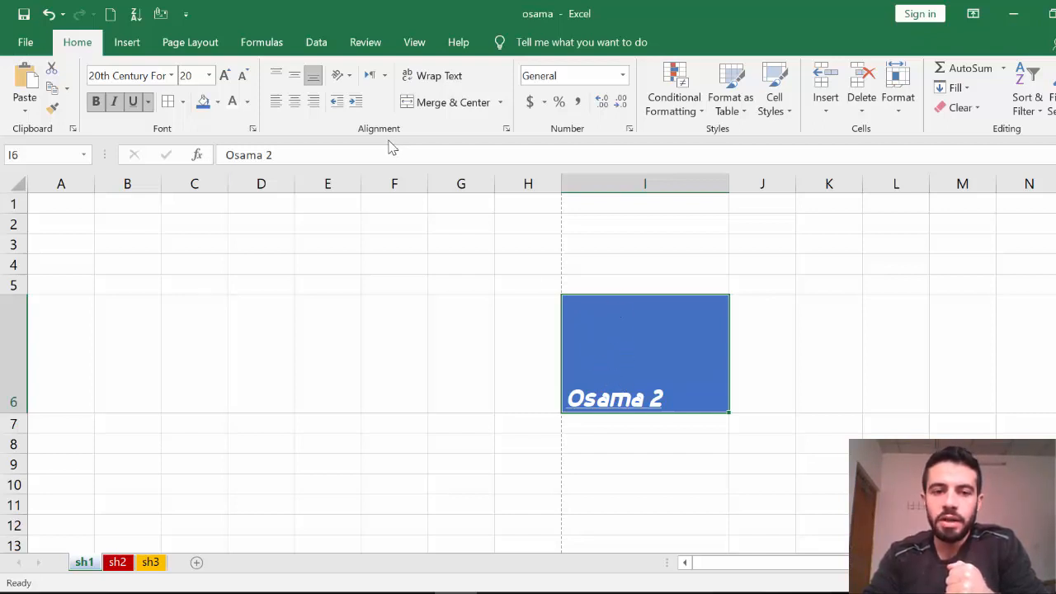
{"action": "left_click", "coordinate": [294, 101]}
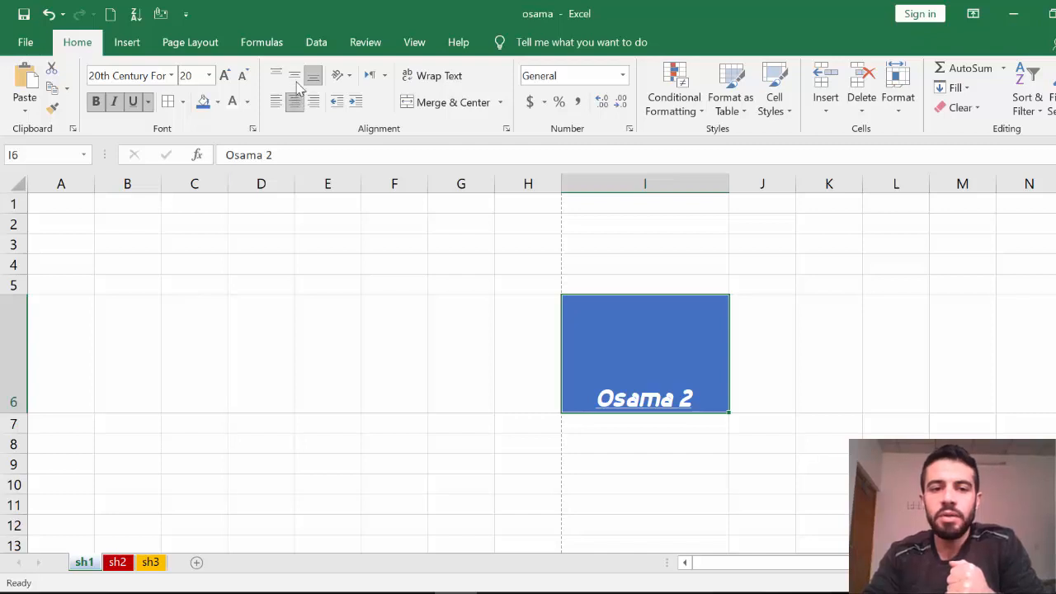
{"action": "left_click", "coordinate": [294, 76]}
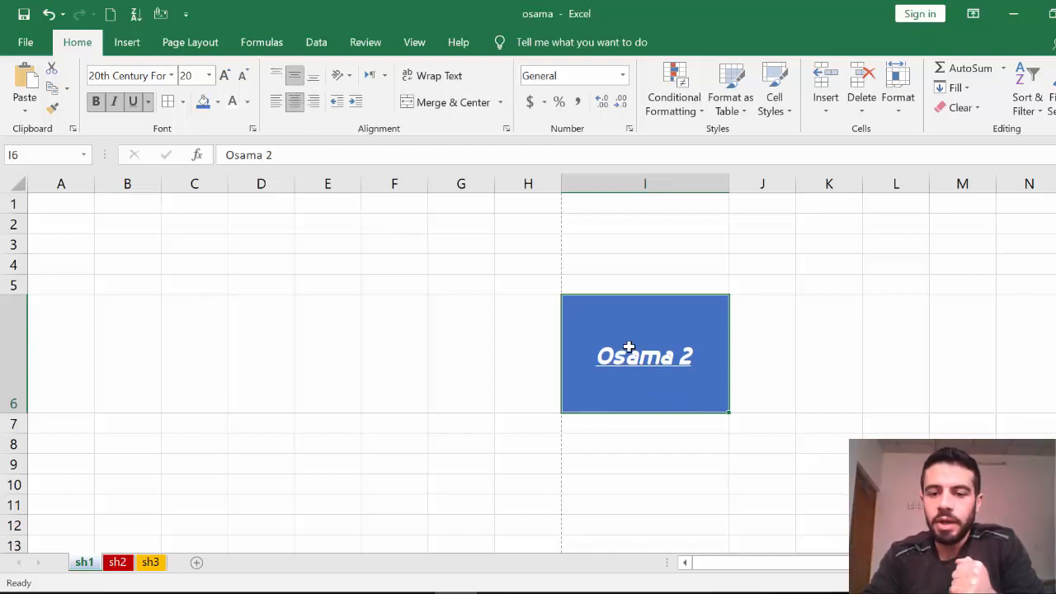
Angle the Osama 2 text in I6 counterclockwise.
{"action": "left_click", "coordinate": [349, 76]}
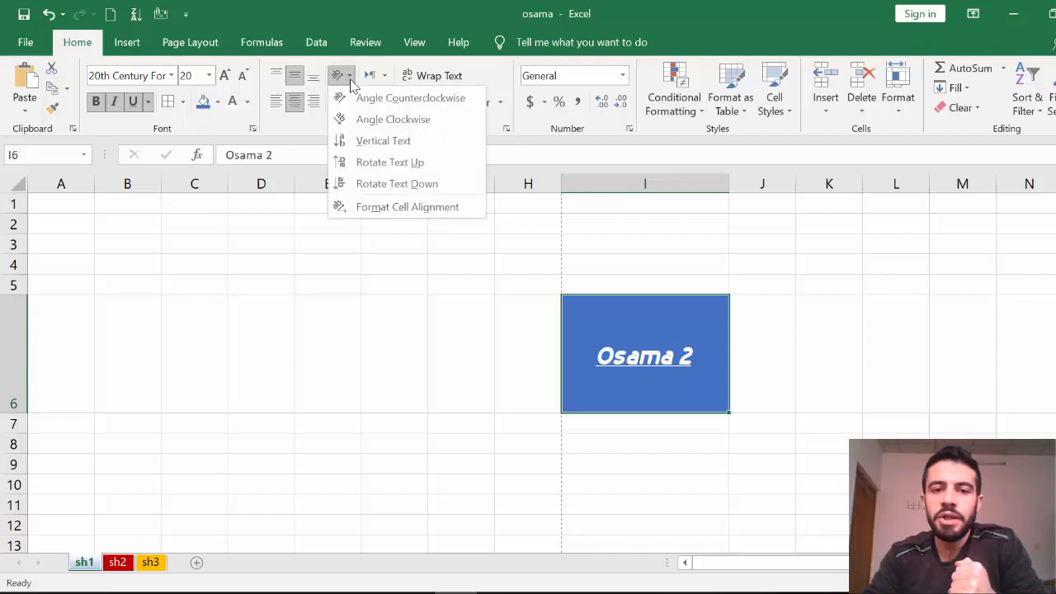
{"action": "left_click", "coordinate": [373, 99]}
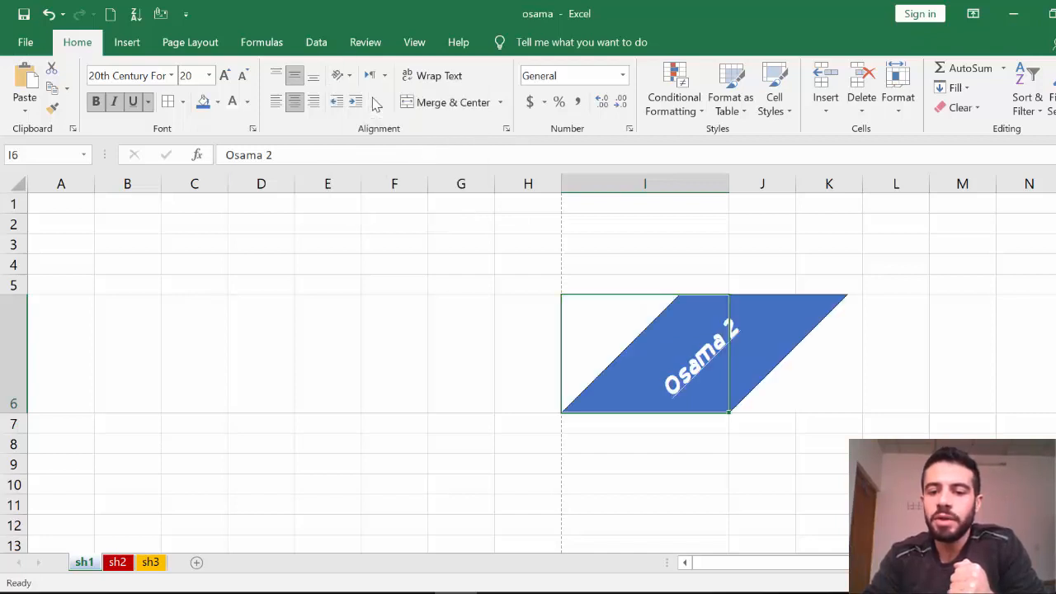
{"action": "left_click", "coordinate": [435, 287]}
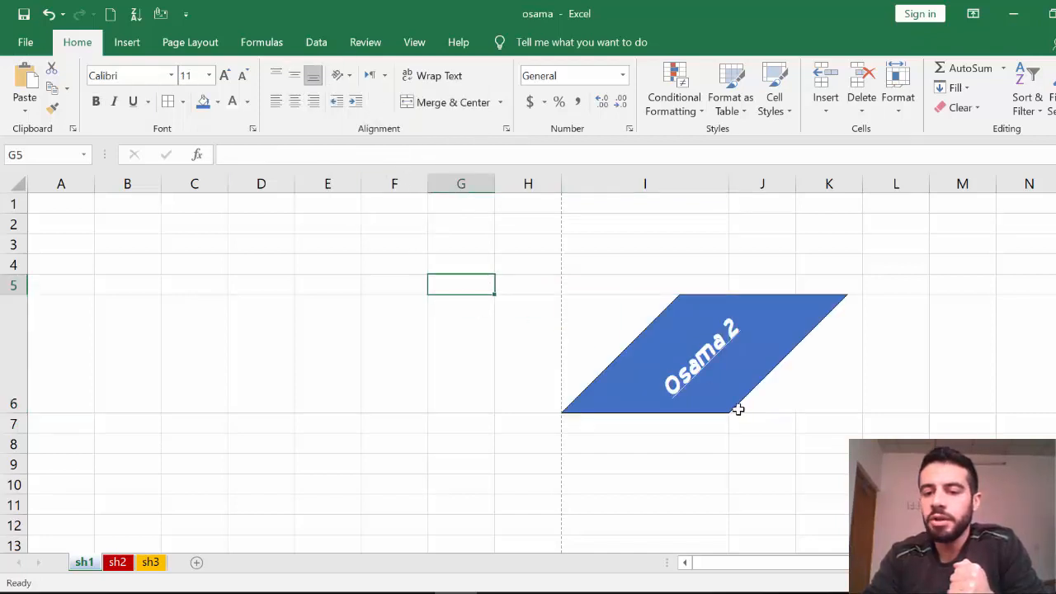
Select the range F1:I4 above the Osama 2 label.
{"action": "left_click", "coordinate": [717, 379]}
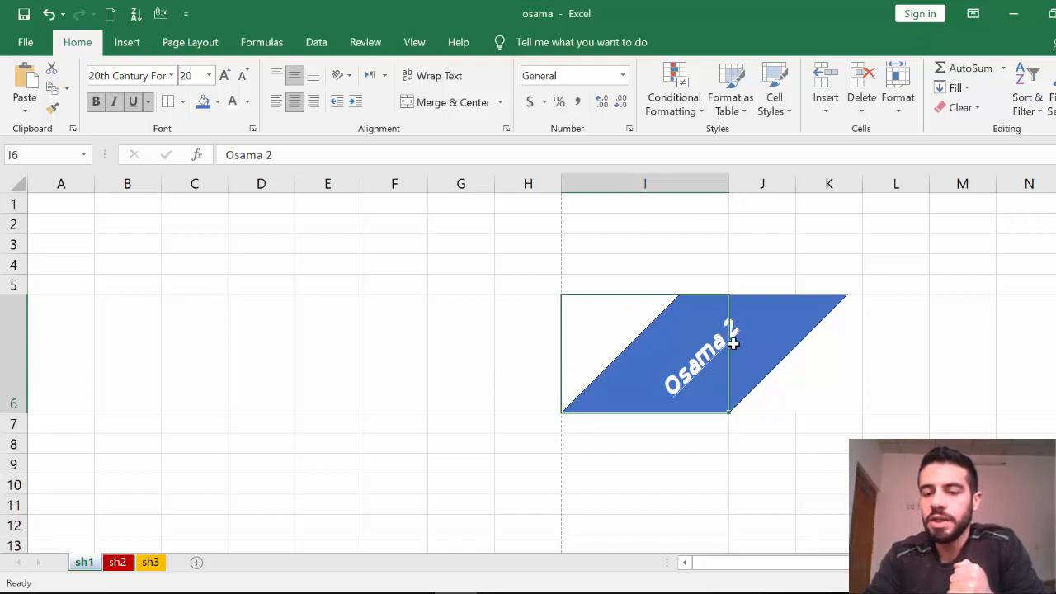
{"action": "left_click", "coordinate": [609, 439]}
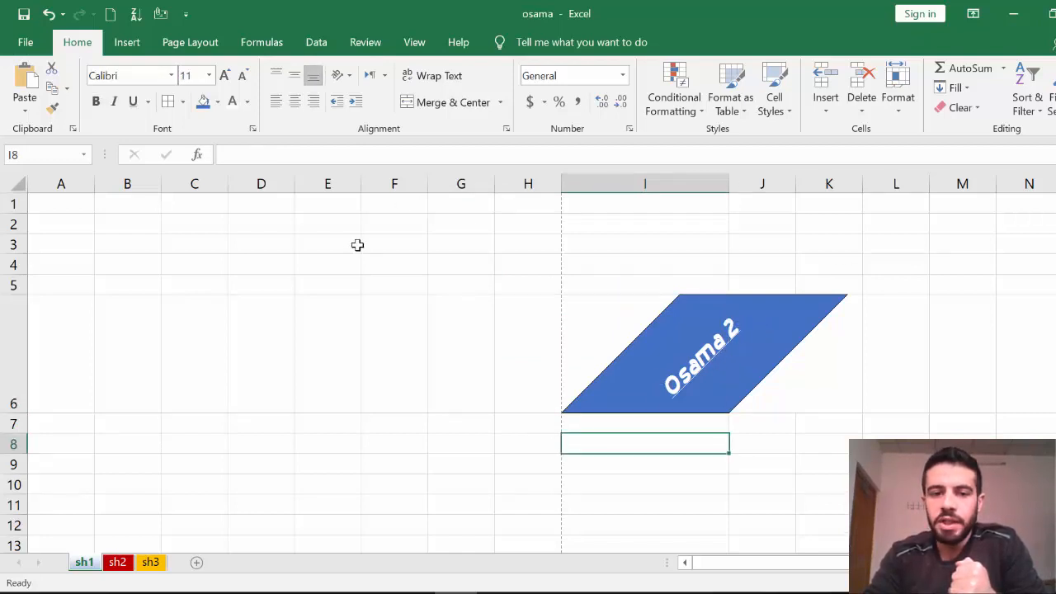
{"action": "left_click_drag", "start_coordinate": [387, 202], "coordinate": [679, 259]}
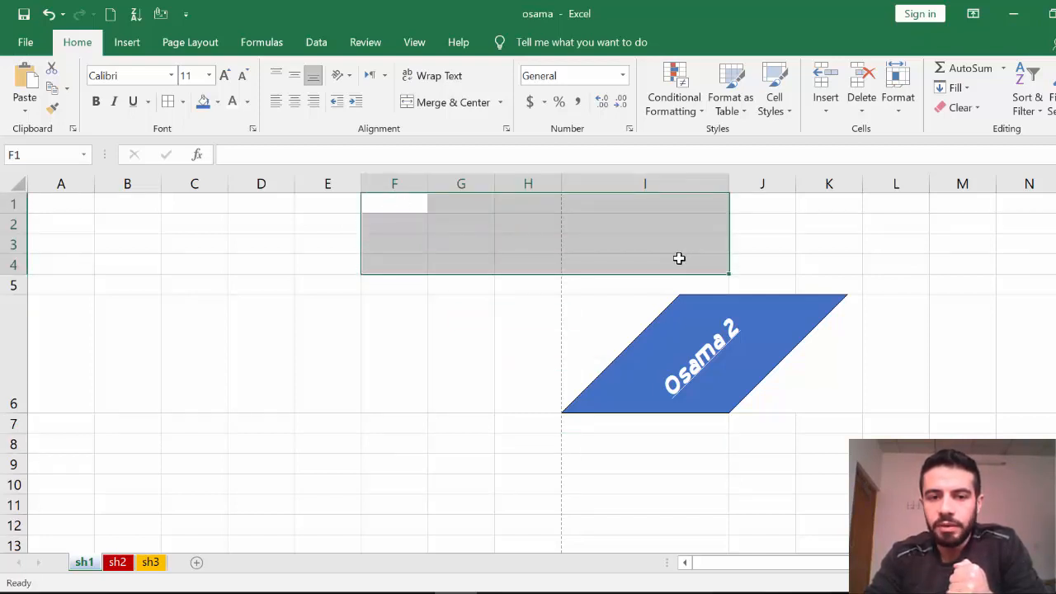
Apply All Borders to F1:I4, then reselect the bordered range.
{"action": "left_click", "coordinate": [183, 102]}
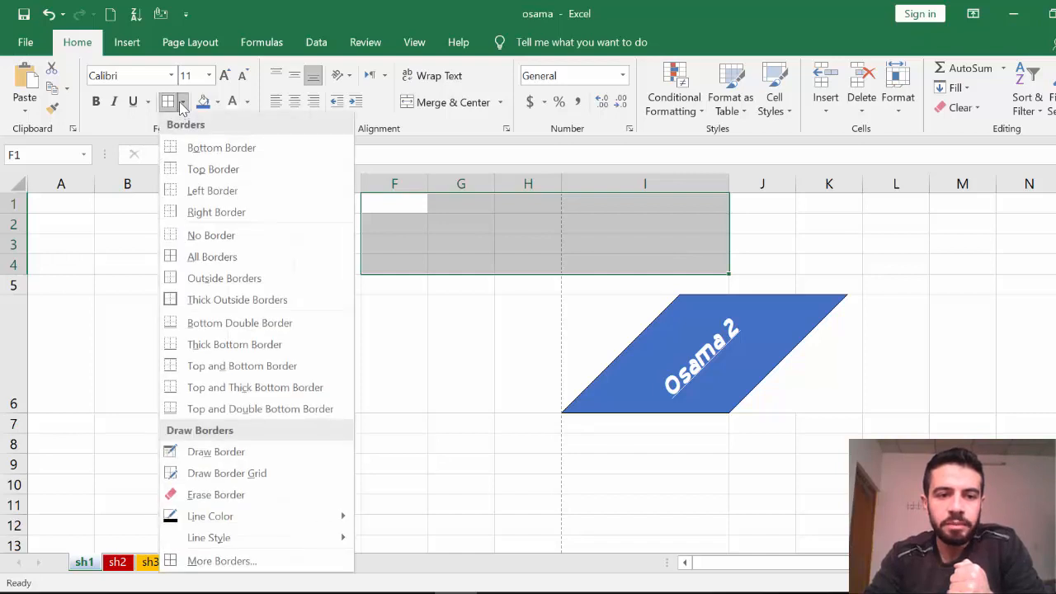
{"action": "left_click", "coordinate": [219, 258]}
{"action": "left_click", "coordinate": [327, 353]}
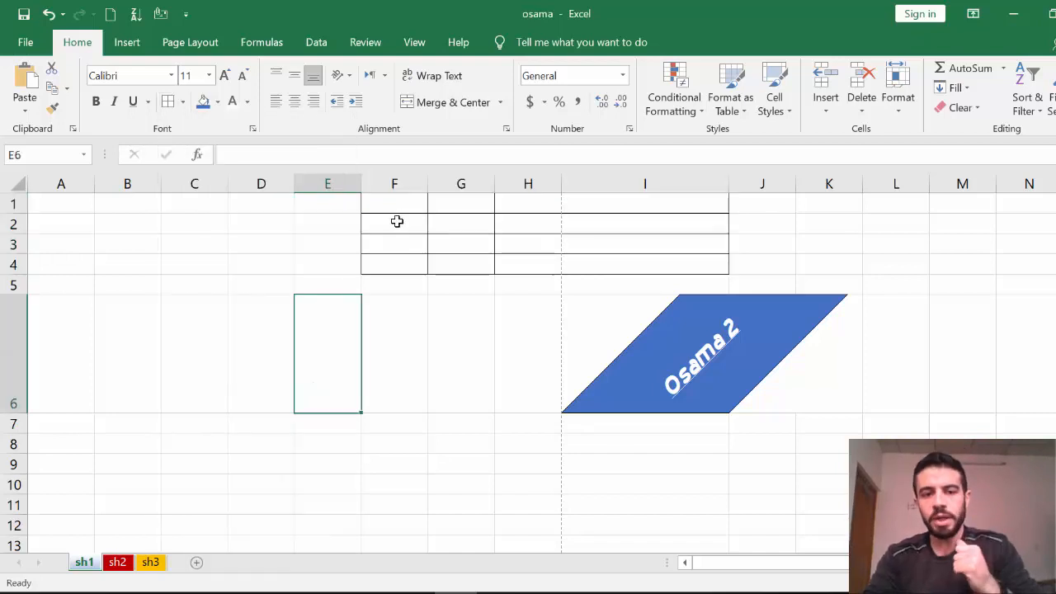
{"action": "left_click", "coordinate": [396, 208]}
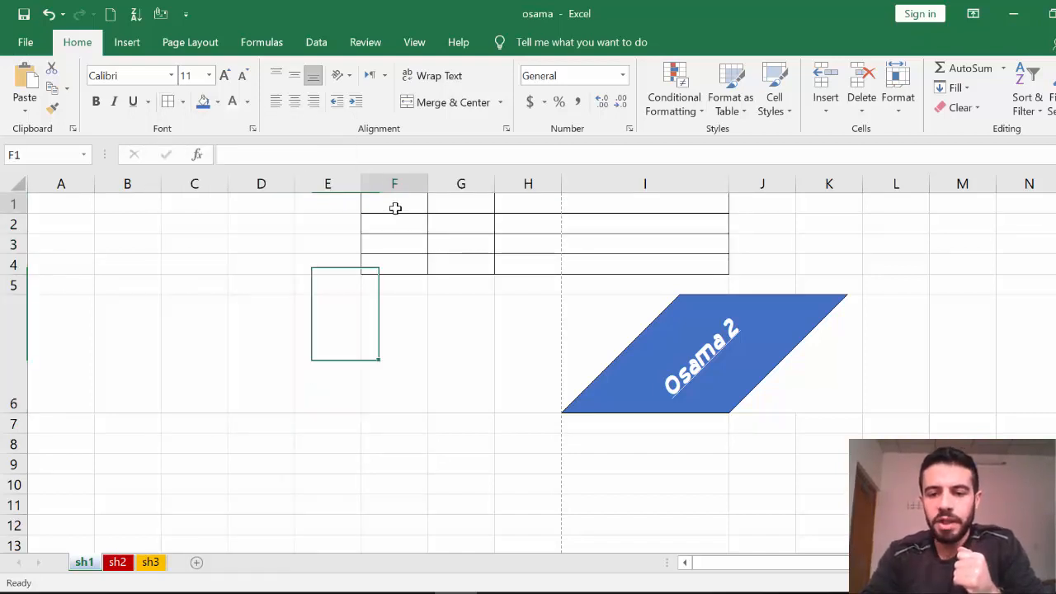
{"action": "left_click_drag", "start_coordinate": [465, 216], "coordinate": [646, 269]}
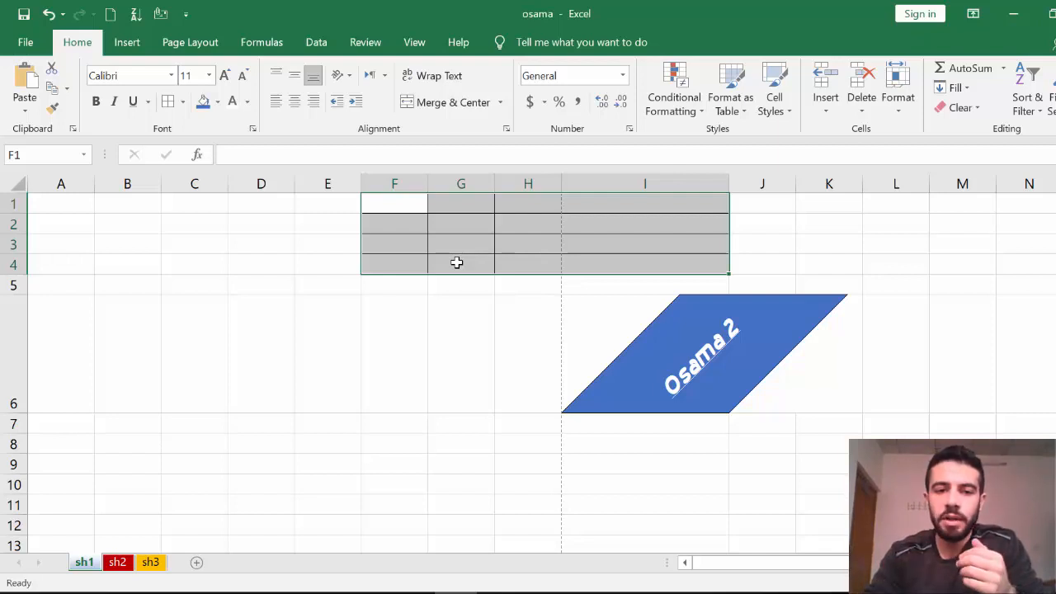
{"action": "left_click", "coordinate": [503, 262]}
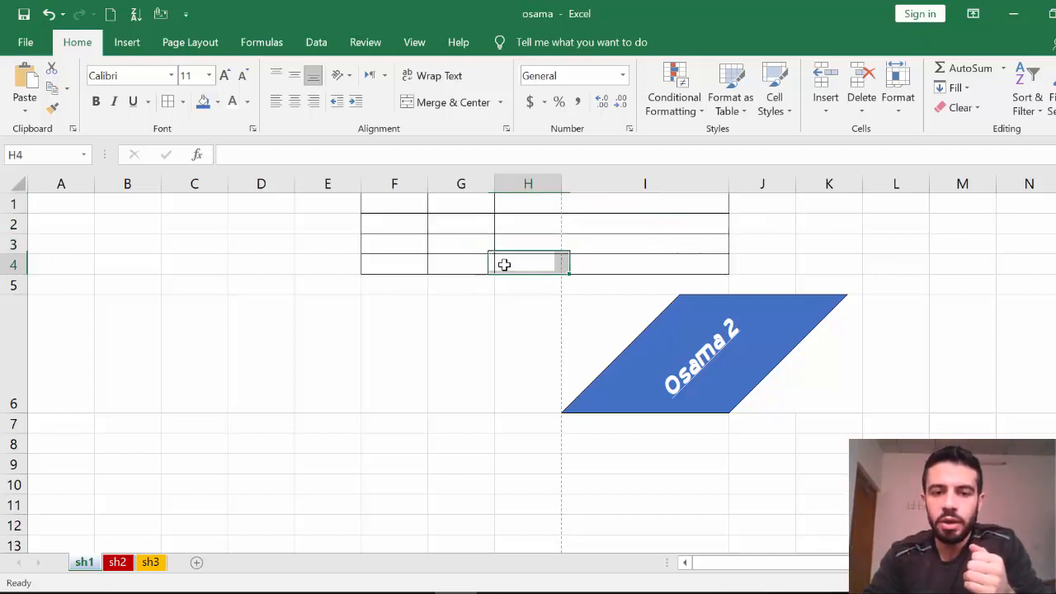
{"action": "left_click_drag", "start_coordinate": [415, 203], "coordinate": [687, 256]}
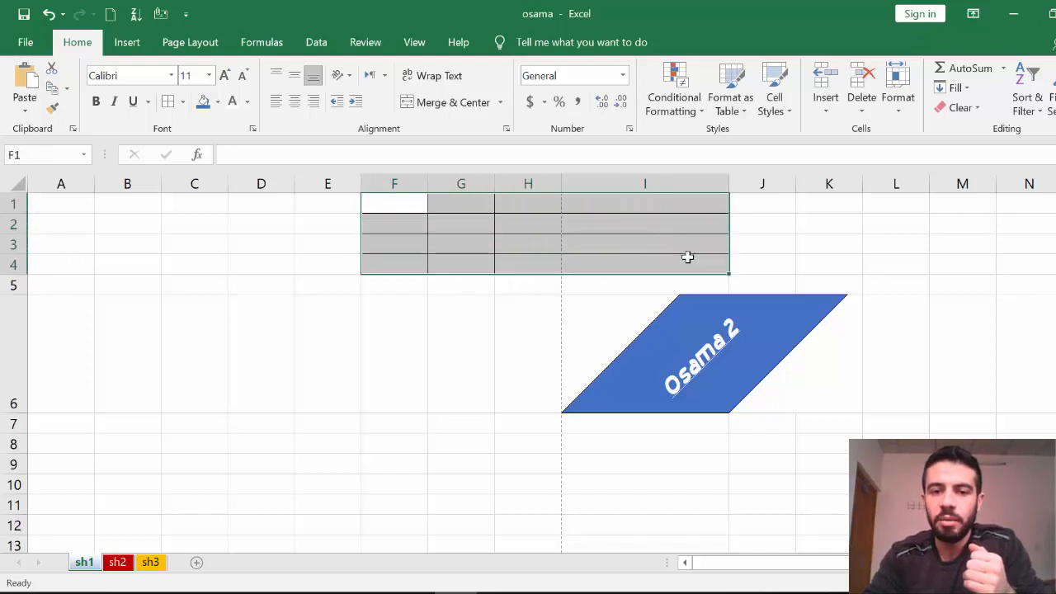
{"action": "left_click", "coordinate": [500, 102]}
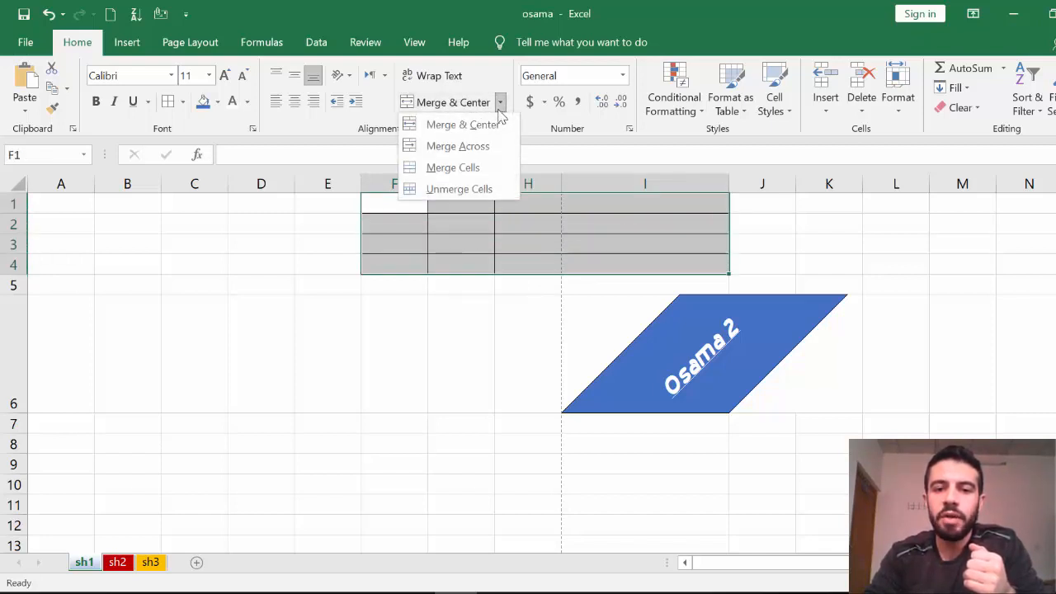
{"action": "left_click", "coordinate": [463, 130]}
{"action": "left_click", "coordinate": [502, 343]}
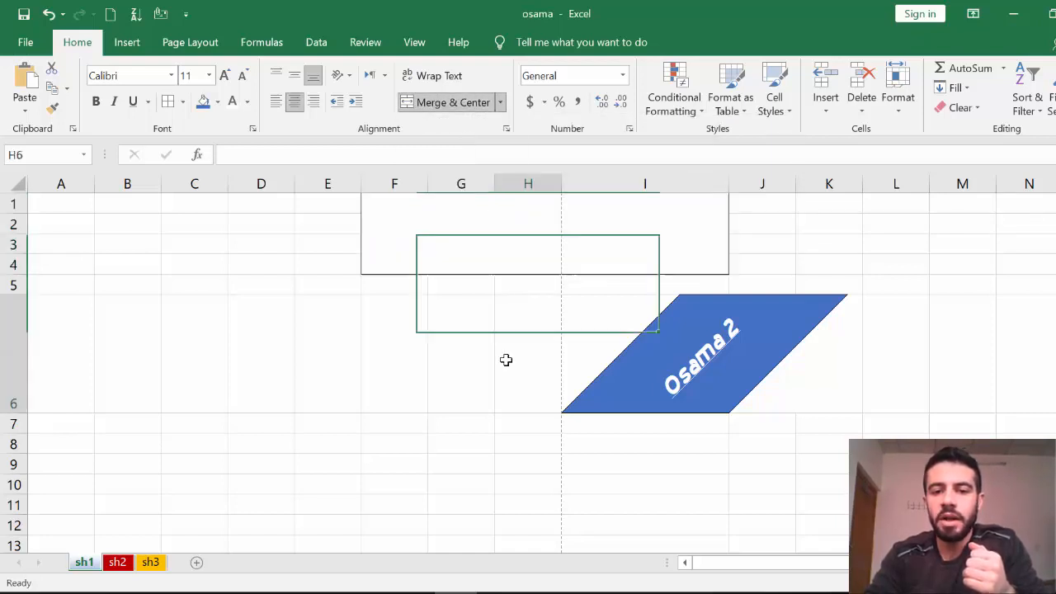
{"action": "left_click", "coordinate": [489, 240]}
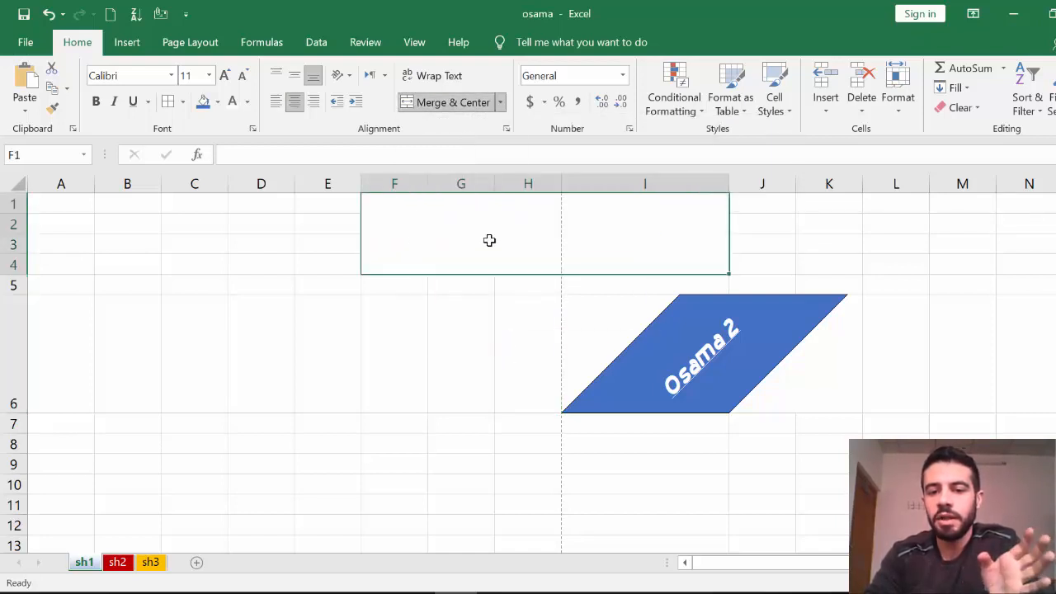
{"action": "type", "text": "kjhjh"}
{"action": "key", "text": "BackSpace"}
{"action": "key", "text": "BackSpace"}
{"action": "key", "text": "BackSpace"}
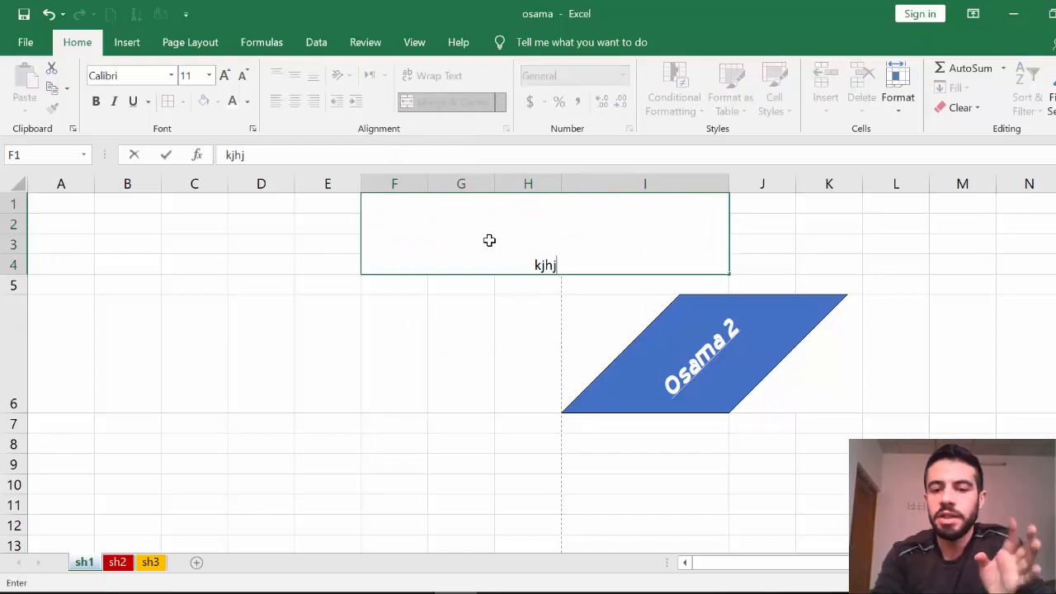
{"action": "key", "text": "BackSpace"}
{"action": "key", "text": "BackSpace"}
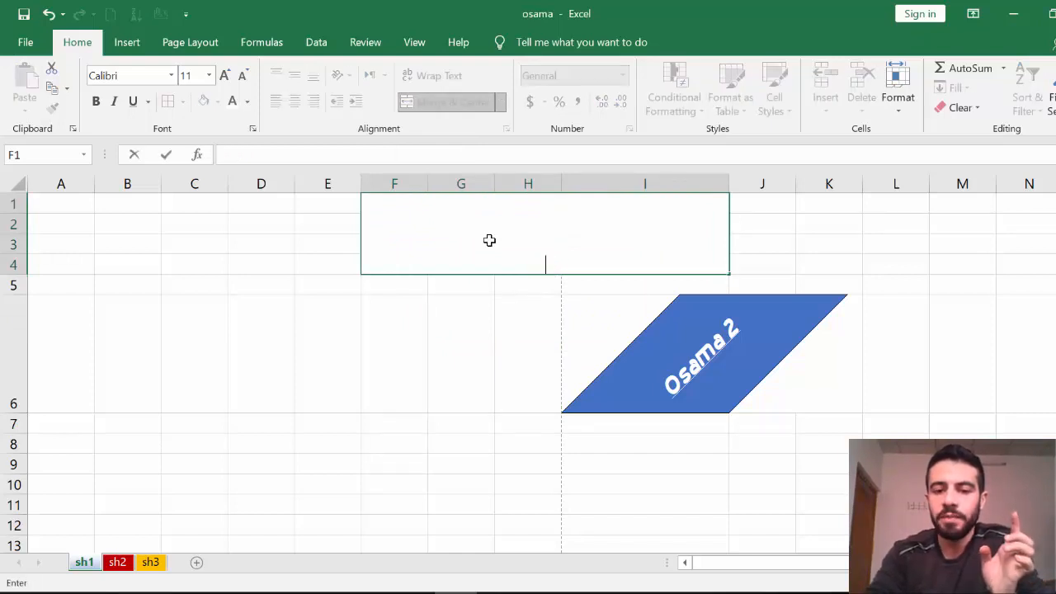
{"action": "left_click", "coordinate": [504, 337]}
{"action": "left_click", "coordinate": [501, 245]}
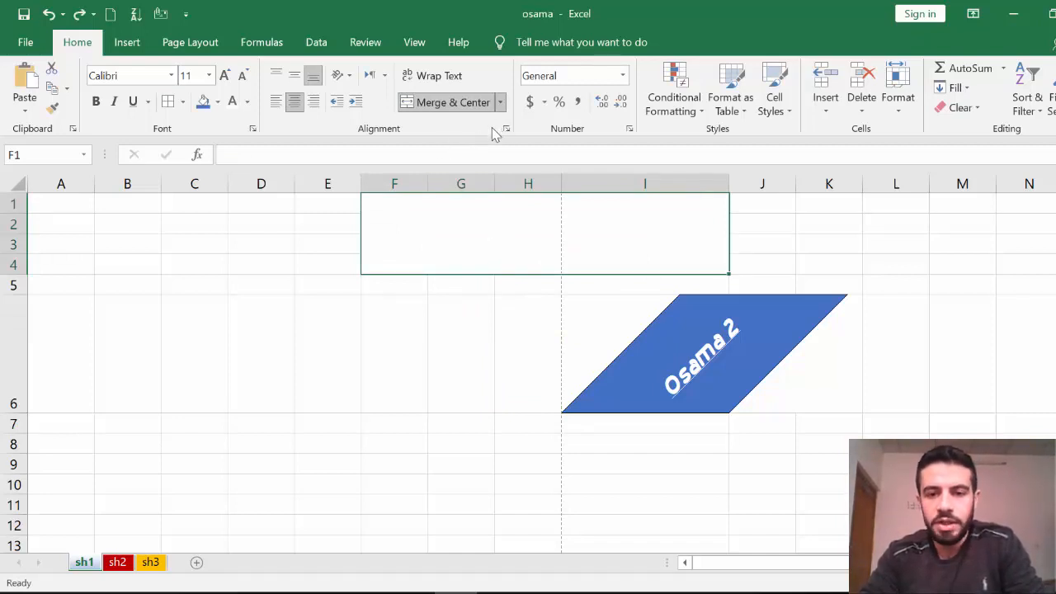
{"action": "left_click", "coordinate": [497, 287]}
{"action": "key", "text": "ctrl+z"}
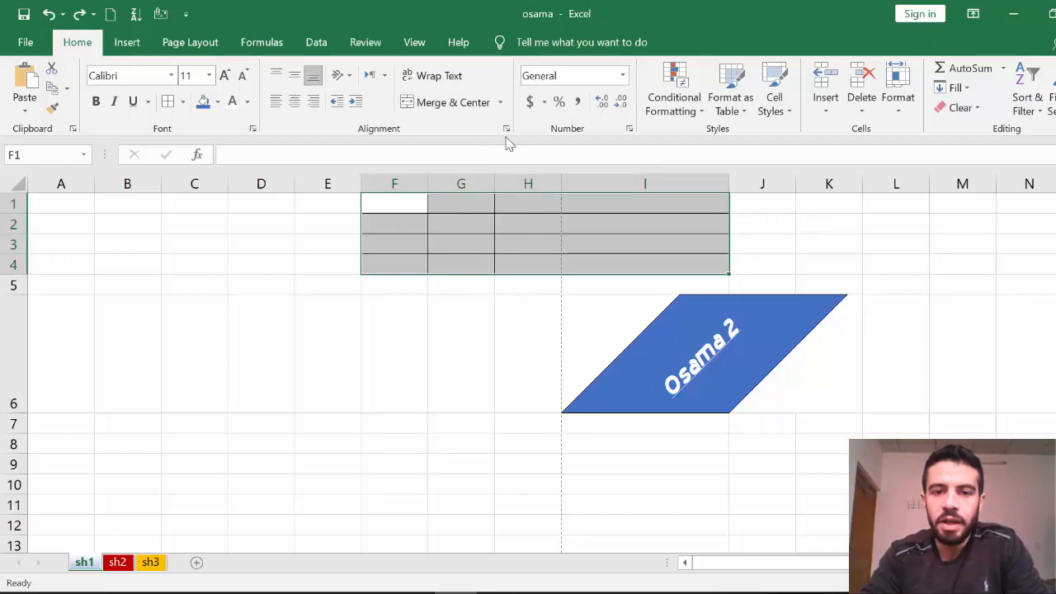
Enter 'osama' in cell H2.
{"action": "left_click", "coordinate": [518, 224]}
{"action": "type", "text": "osama"}
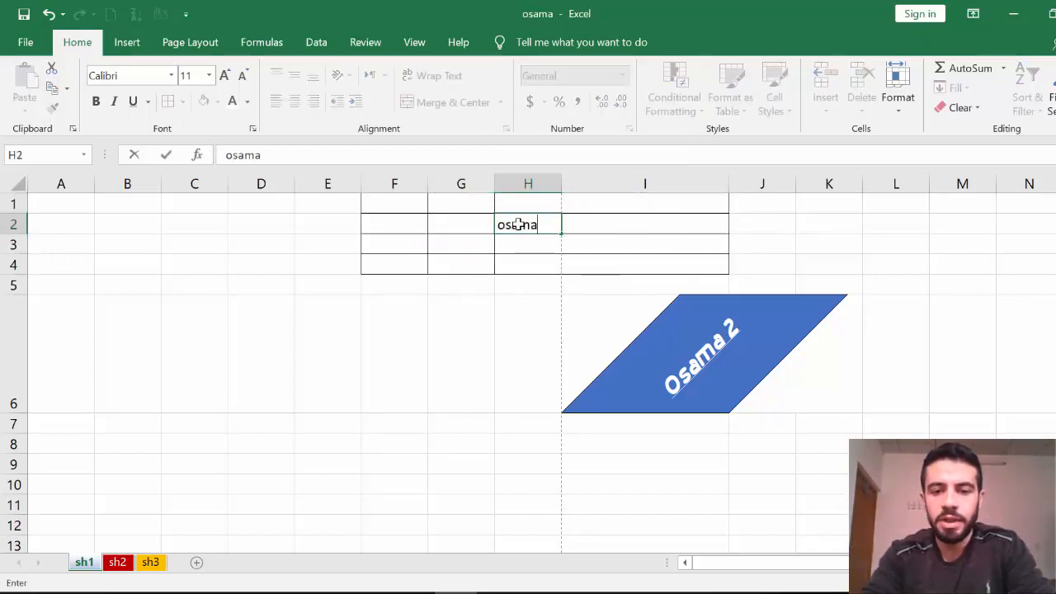
{"action": "left_click", "coordinate": [517, 322]}
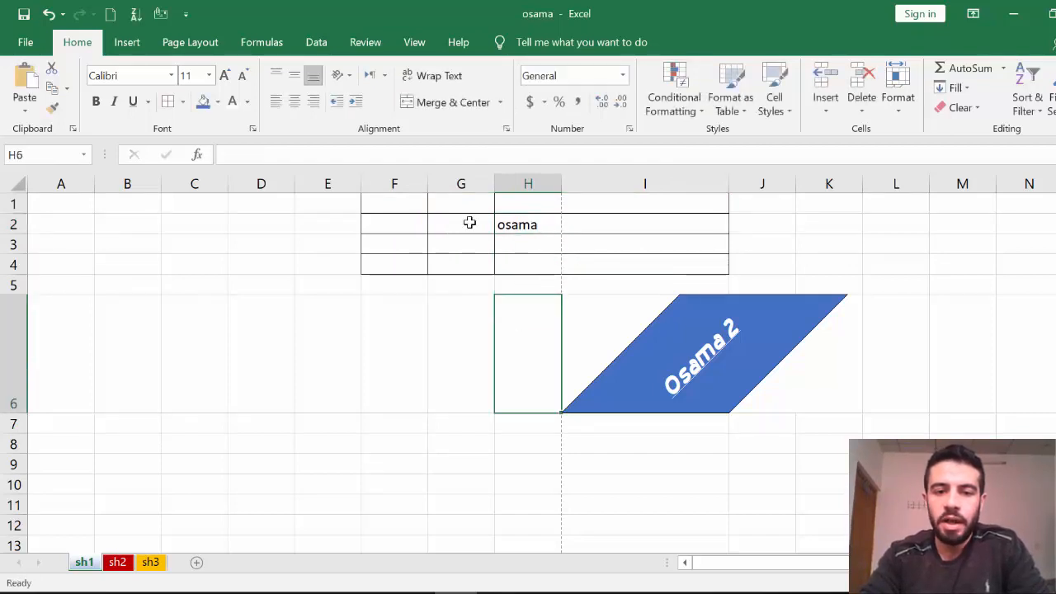
Try Merge & Center on F1:I4, undo it, then apply Merge Across instead.
{"action": "mouse_move", "coordinate": [417, 210]}
{"action": "left_mouse_down"}
{"action": "mouse_move", "coordinate": [502, 217]}
{"action": "mouse_move", "coordinate": [641, 266]}
{"action": "left_mouse_up"}
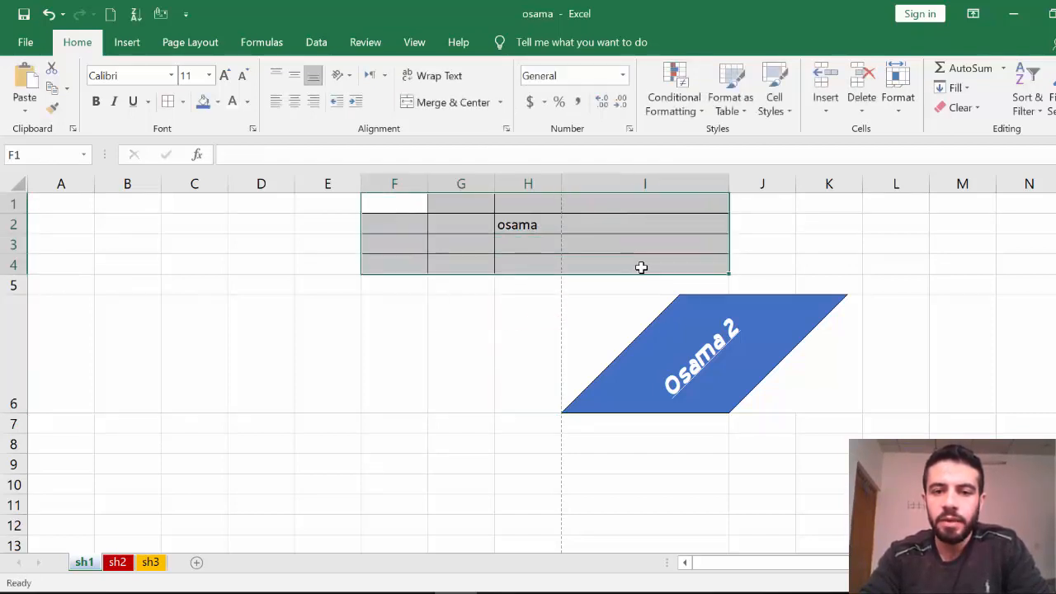
{"action": "left_click", "coordinate": [501, 104]}
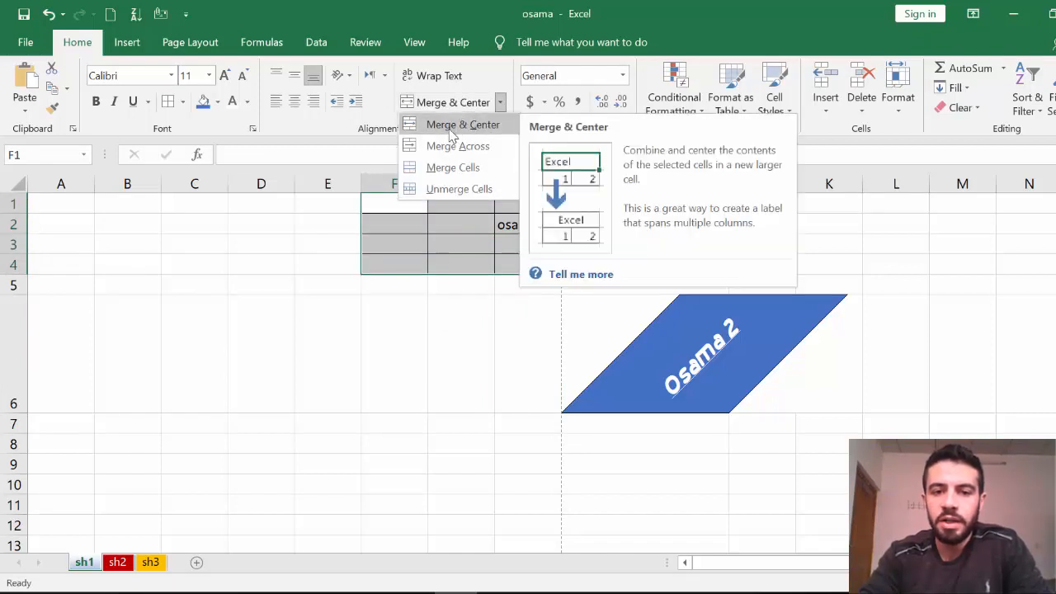
{"action": "left_click", "coordinate": [452, 128]}
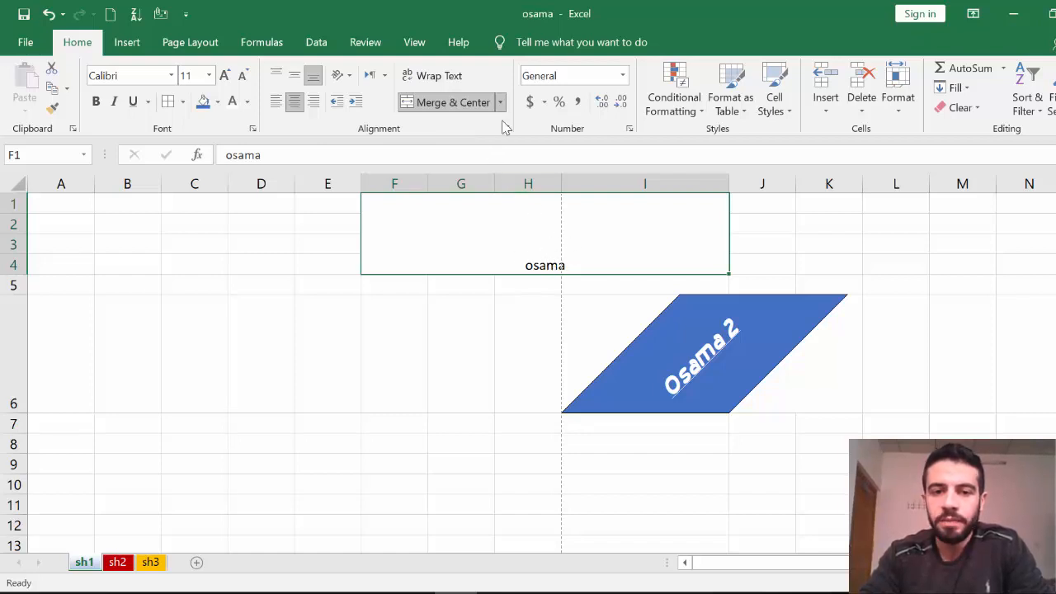
{"action": "key", "text": "ctrl+z"}
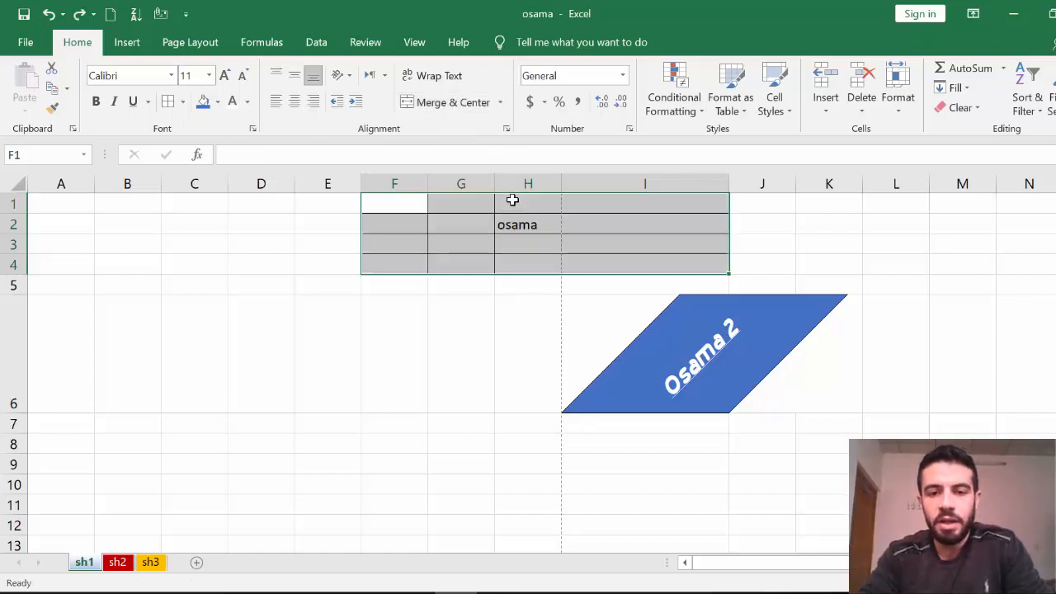
{"action": "left_click", "coordinate": [500, 102]}
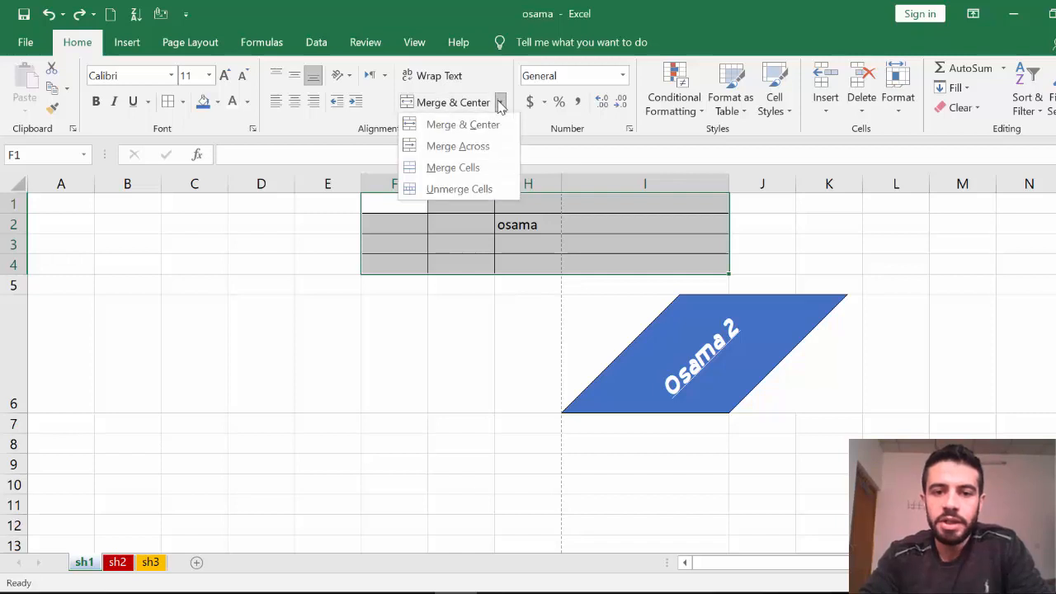
{"action": "left_click", "coordinate": [476, 153]}
{"action": "left_click", "coordinate": [532, 327]}
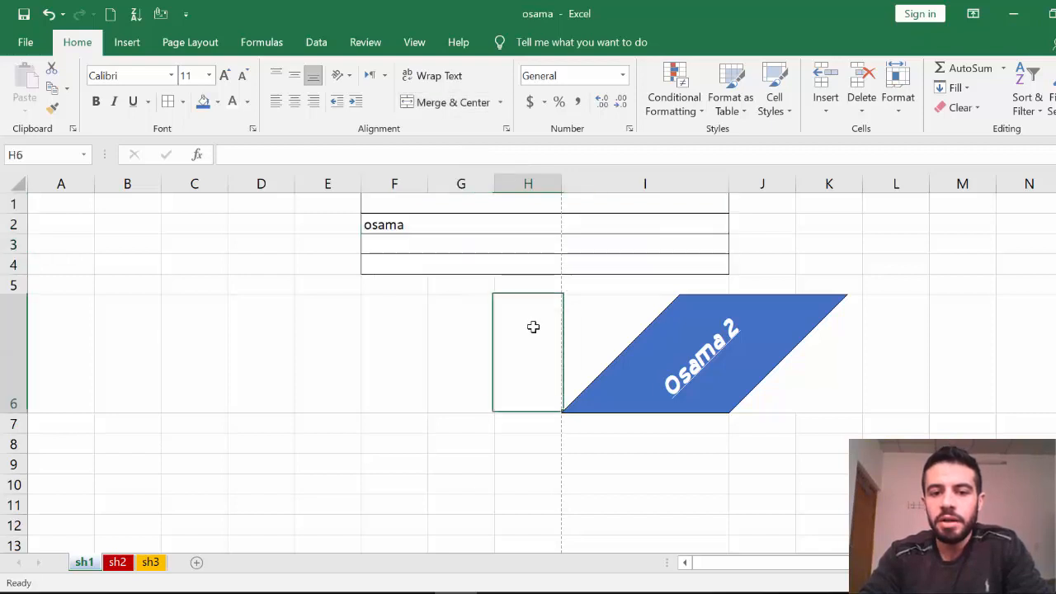
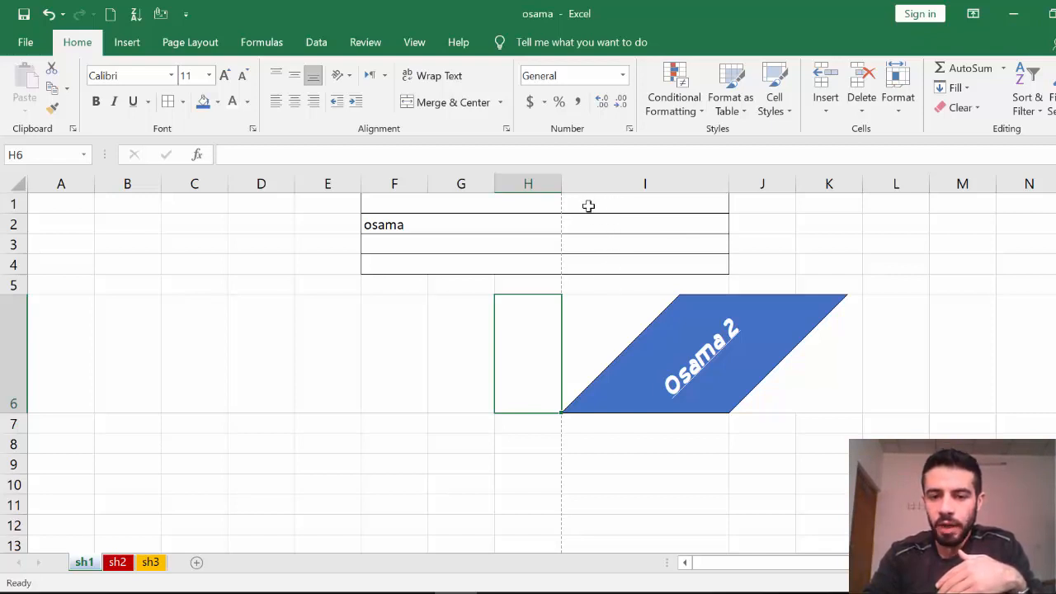
Merge F1:I4 with Merge Cells, then unmerge it back into separate cells.
{"action": "left_click", "coordinate": [588, 205]}
{"action": "left_click", "coordinate": [590, 224]}
{"action": "left_click", "coordinate": [594, 241]}
{"action": "left_click", "coordinate": [603, 261]}
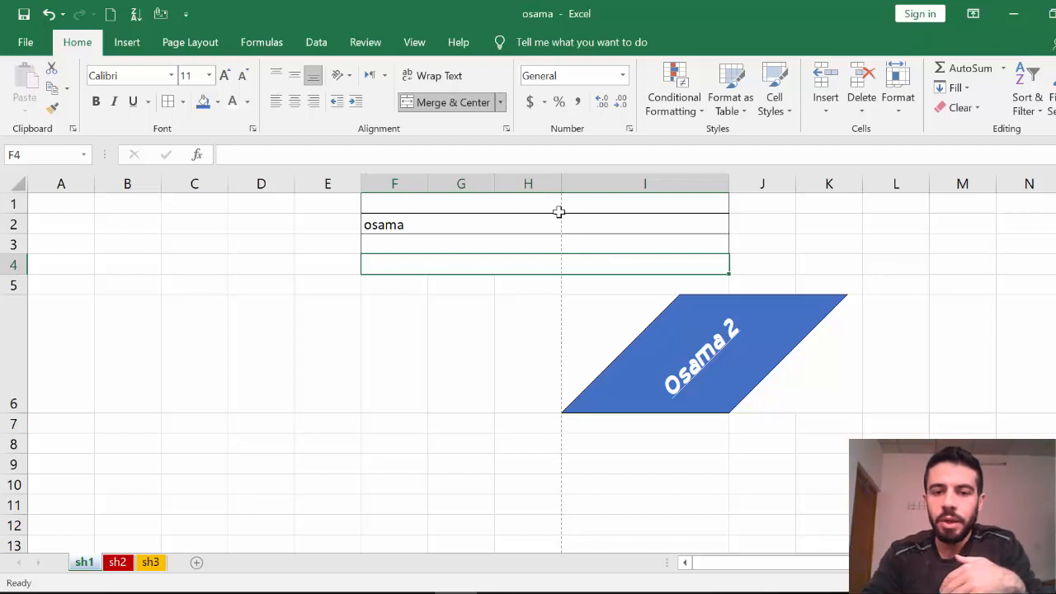
{"action": "left_click_drag", "start_coordinate": [586, 206], "coordinate": [498, 262]}
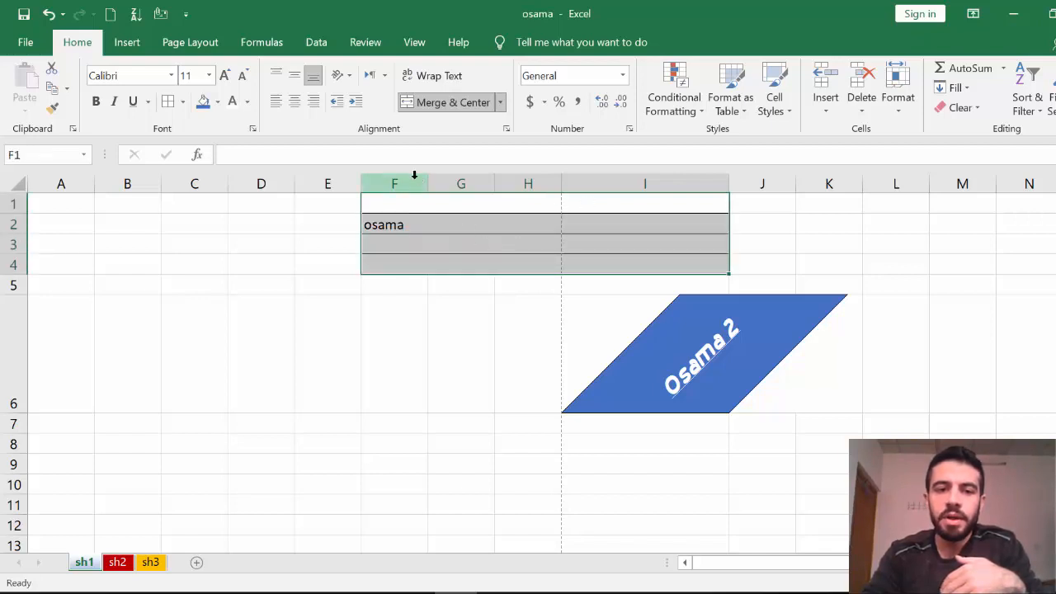
{"action": "left_click", "coordinate": [500, 104]}
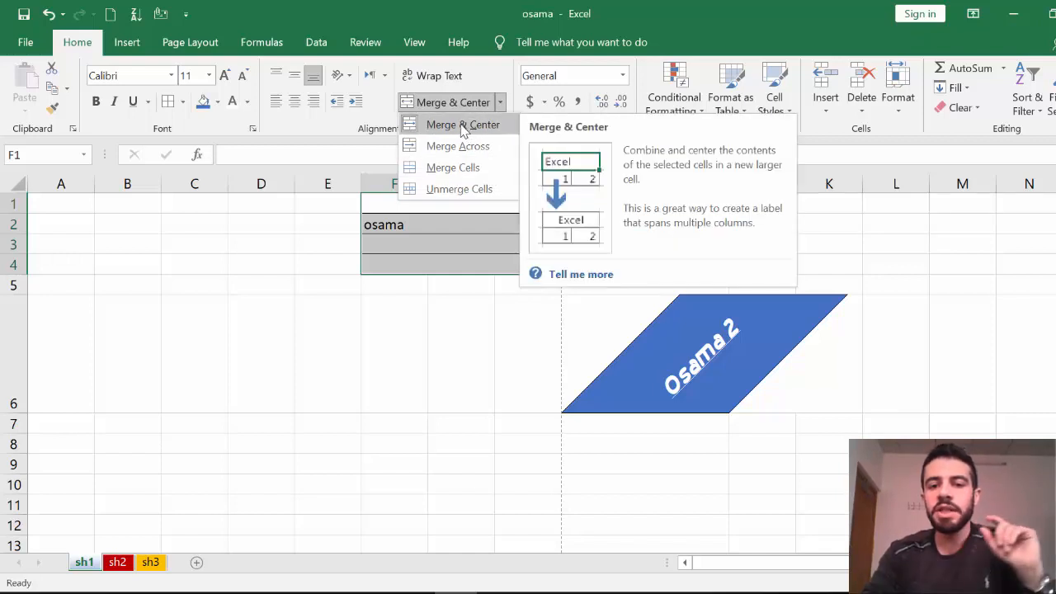
{"action": "left_click", "coordinate": [466, 167]}
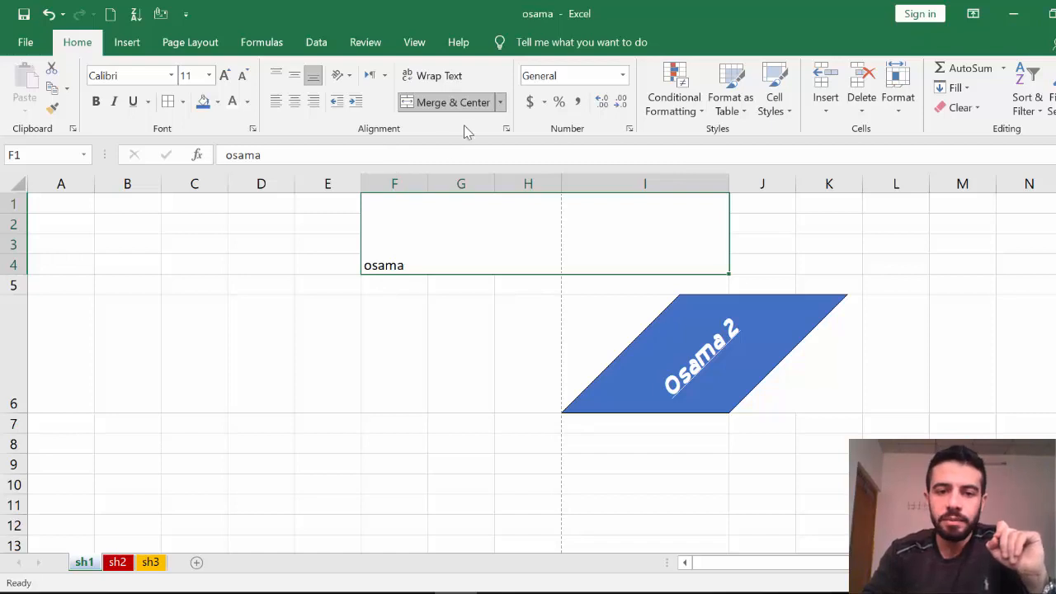
{"action": "left_click", "coordinate": [500, 102]}
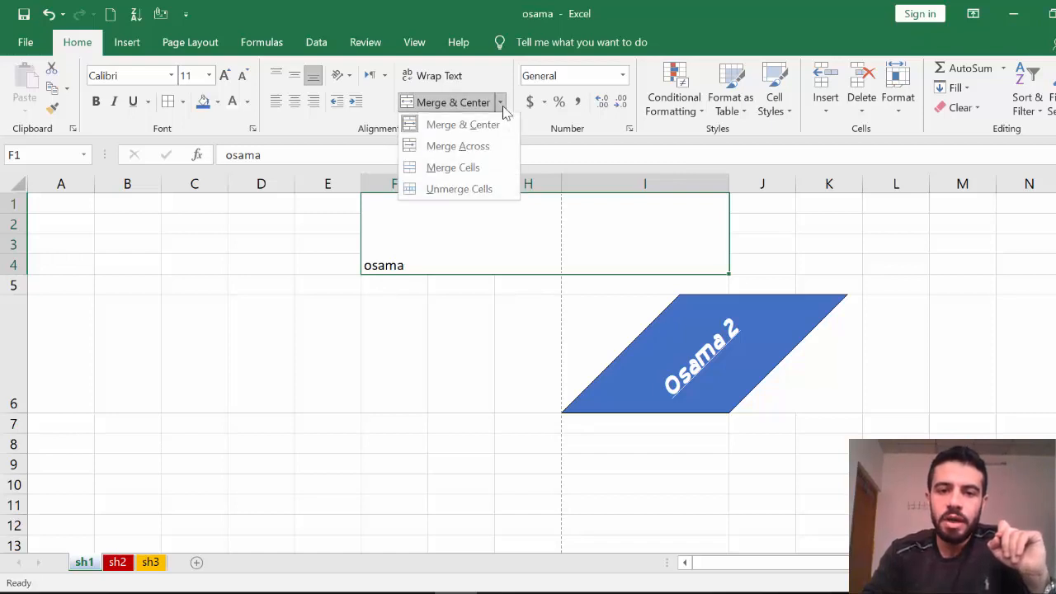
{"action": "left_click", "coordinate": [493, 190]}
Reopen and close the merge options, then open cell G3 for editing and leave it unchanged.
{"action": "left_click", "coordinate": [493, 298]}
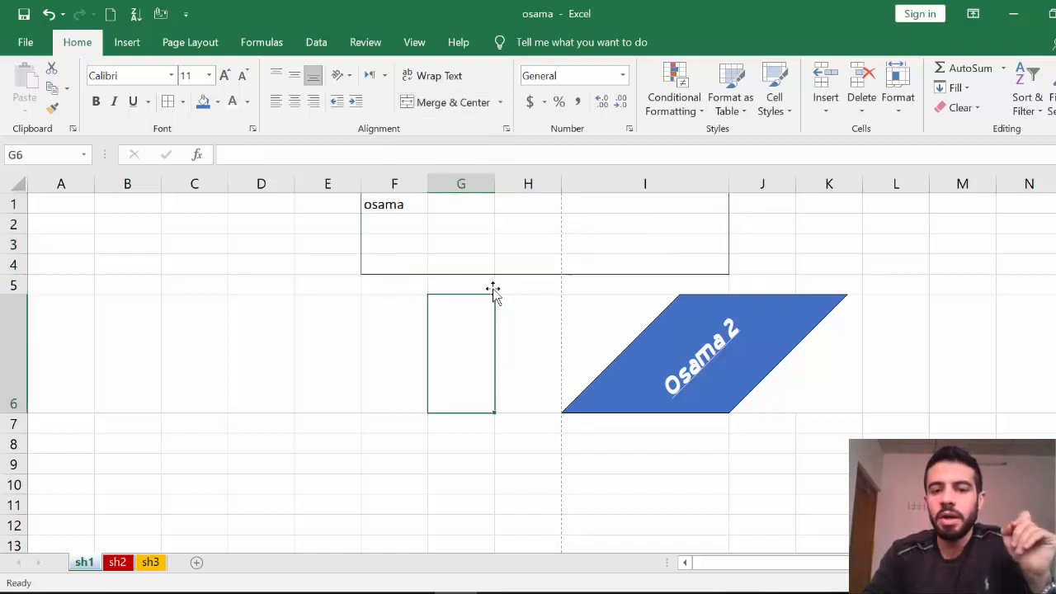
{"action": "left_click", "coordinate": [500, 102]}
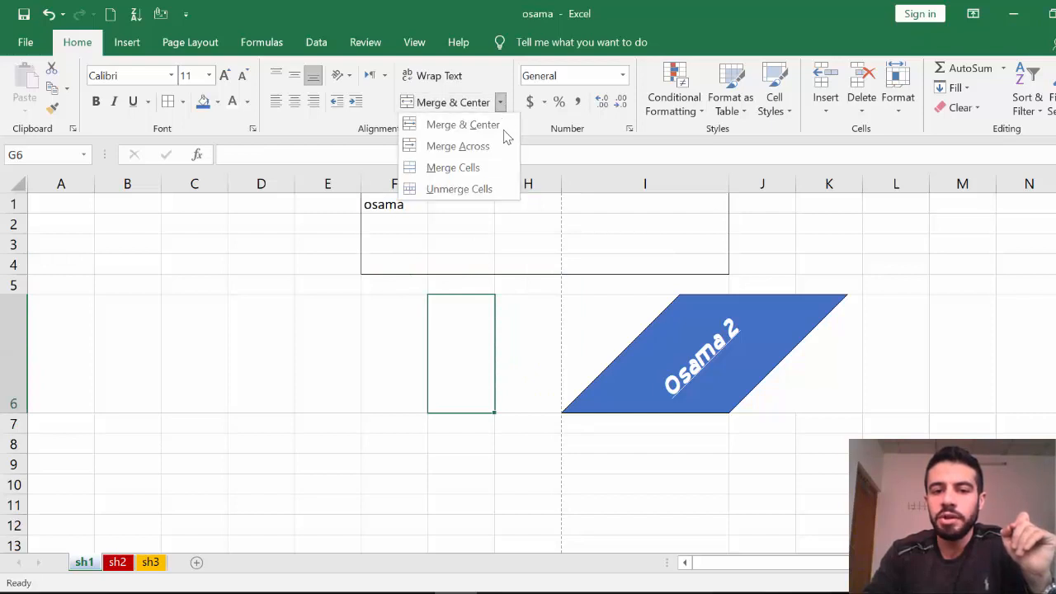
{"action": "left_click", "coordinate": [544, 384]}
{"action": "left_click", "coordinate": [532, 257]}
{"action": "left_click", "coordinate": [529, 247]}
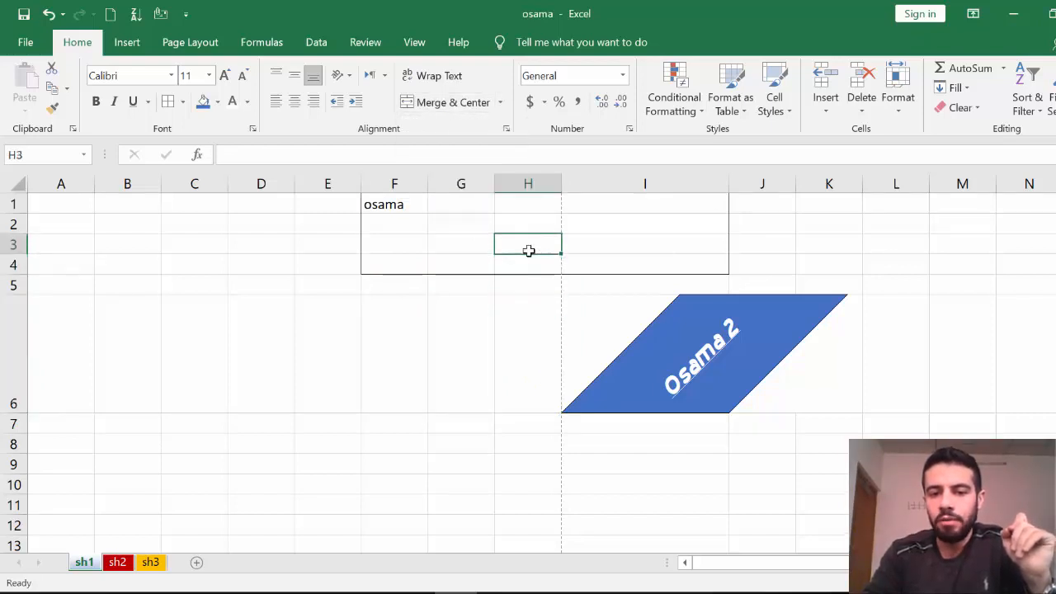
{"action": "left_click", "coordinate": [440, 243]}
{"action": "double_click", "coordinate": [439, 244]}
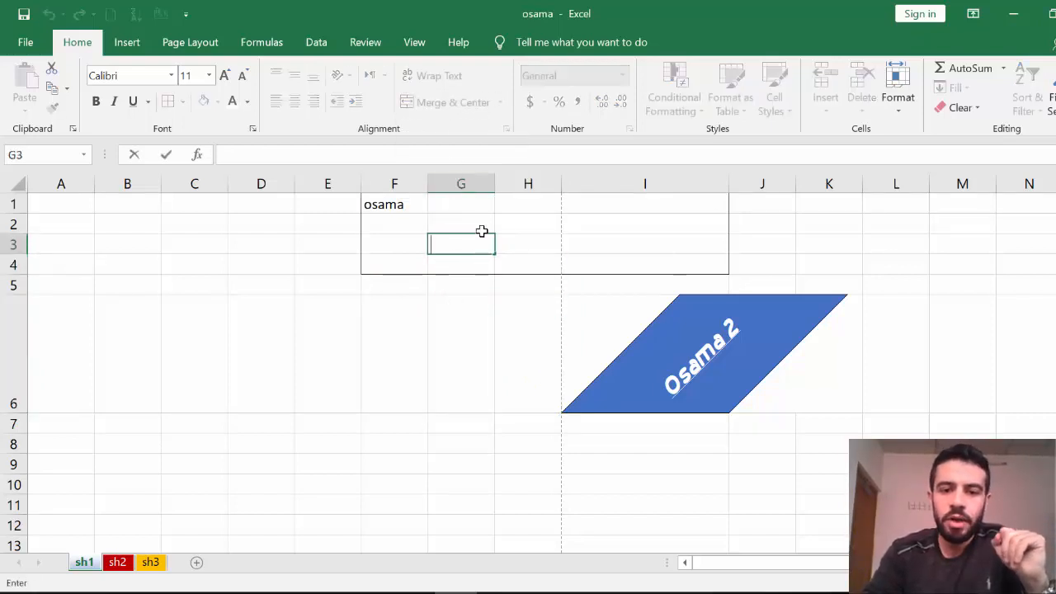
{"action": "left_click", "coordinate": [530, 335]}
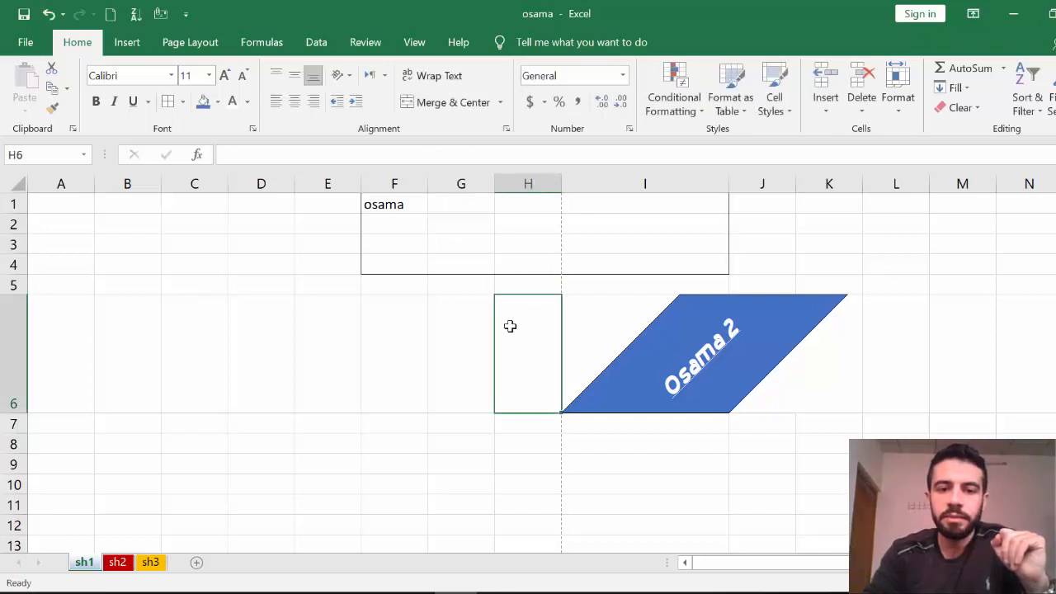
Merge & Center A1:N4 and replace the existing name with the header text 'Excel 2019'.
{"action": "left_click_drag", "start_coordinate": [58, 207], "coordinate": [1051, 270]}
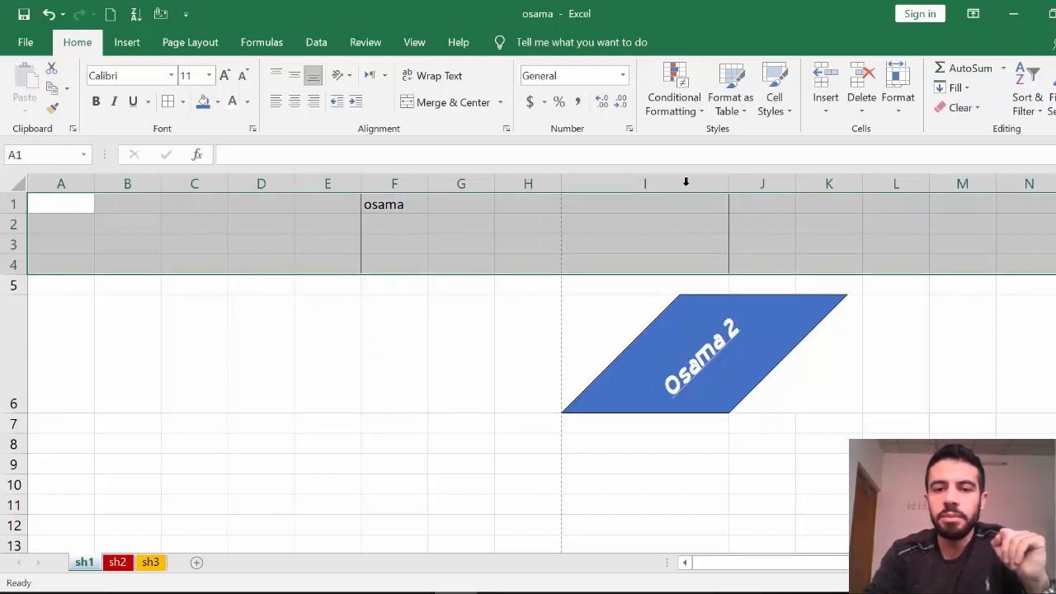
{"action": "left_click", "coordinate": [436, 110]}
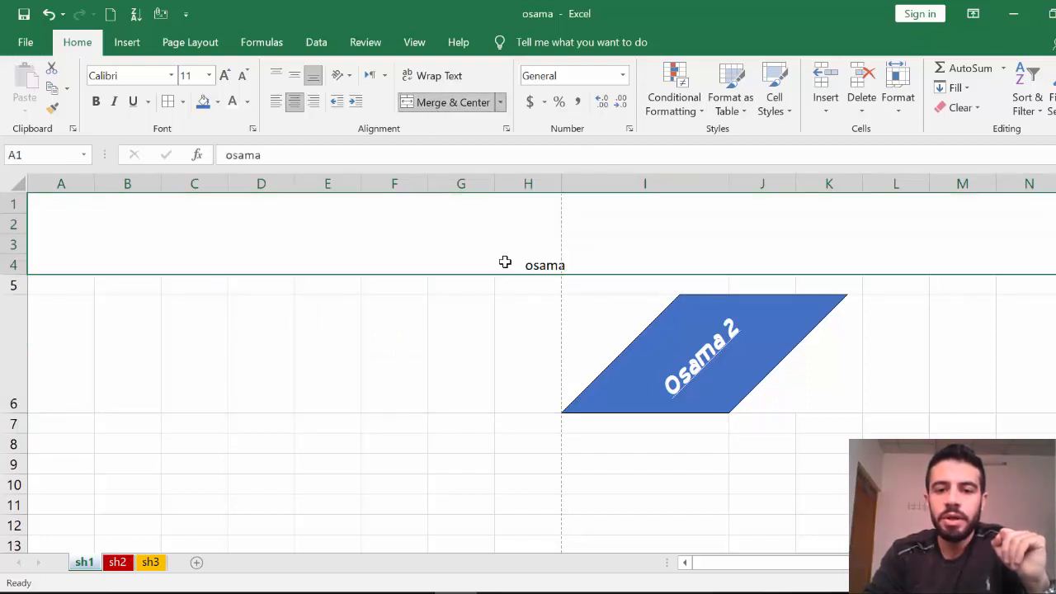
{"action": "key", "text": "BackSpace"}
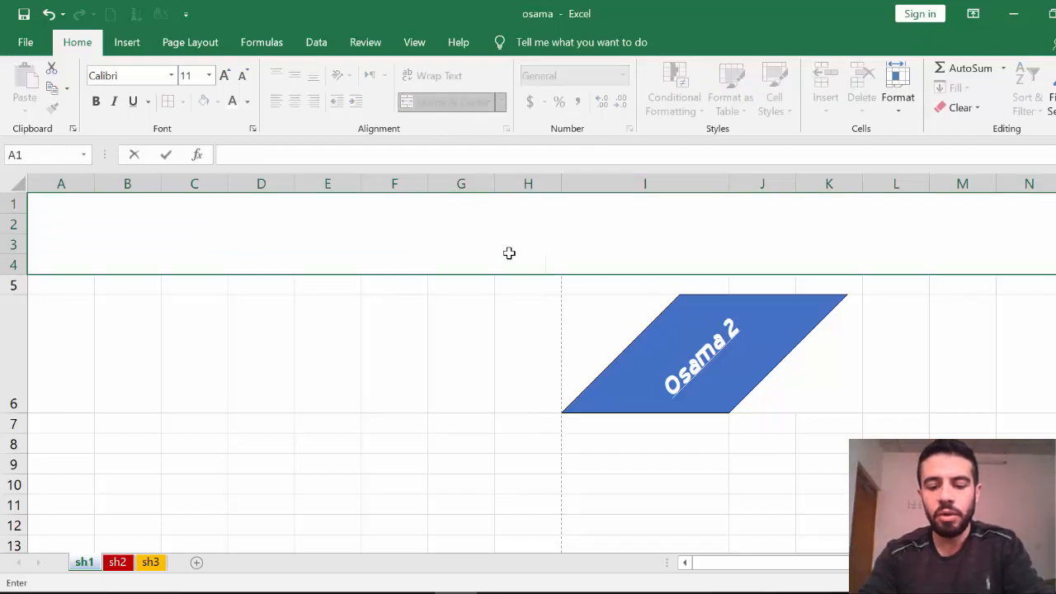
{"action": "type", "text": "Excel "}
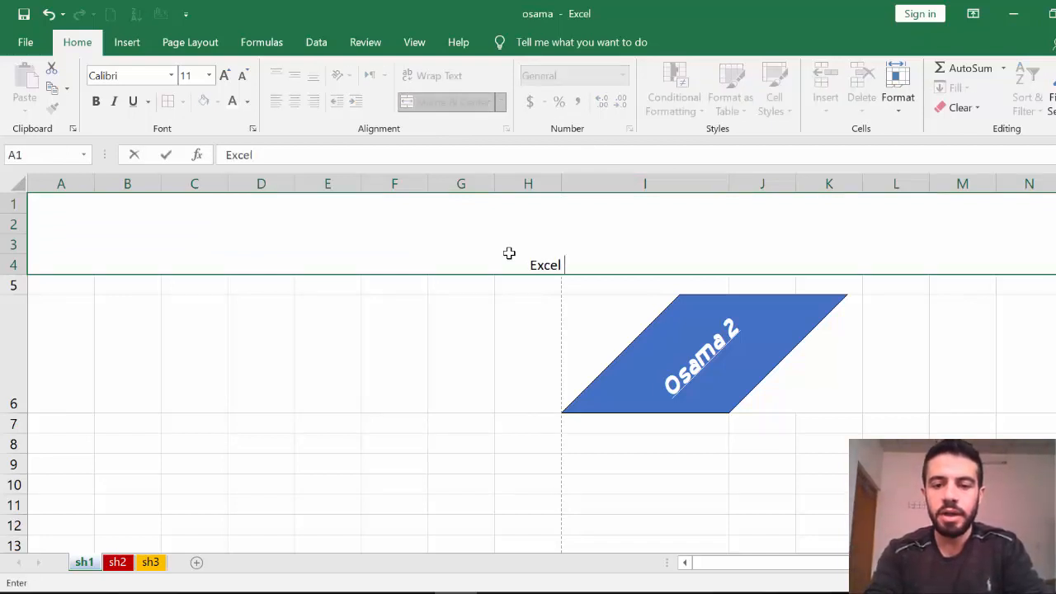
{"action": "type", "text": "20"}
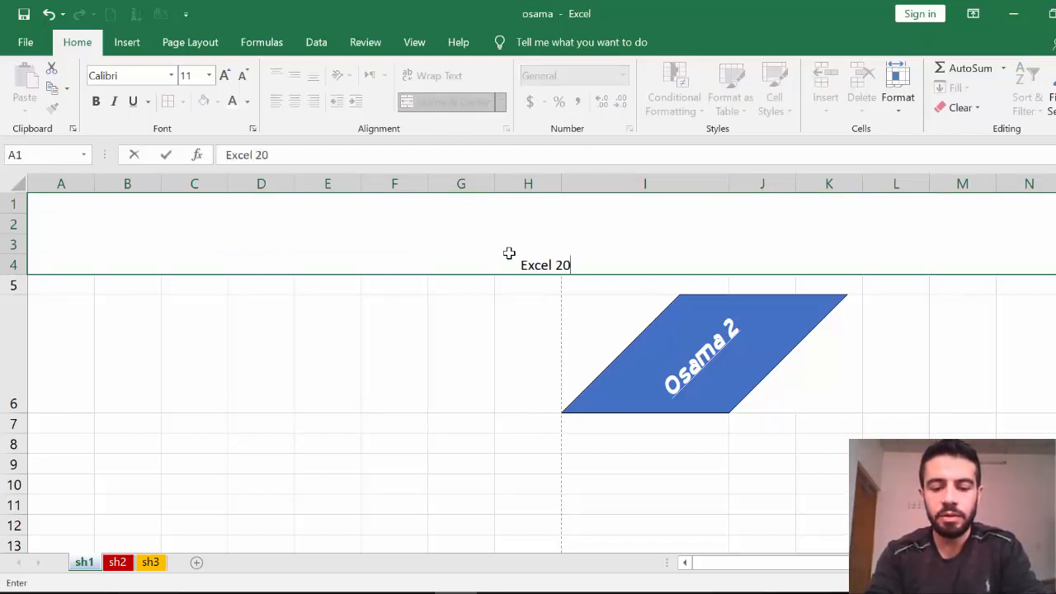
{"action": "type", "text": "19"}
{"action": "left_click", "coordinate": [523, 335]}
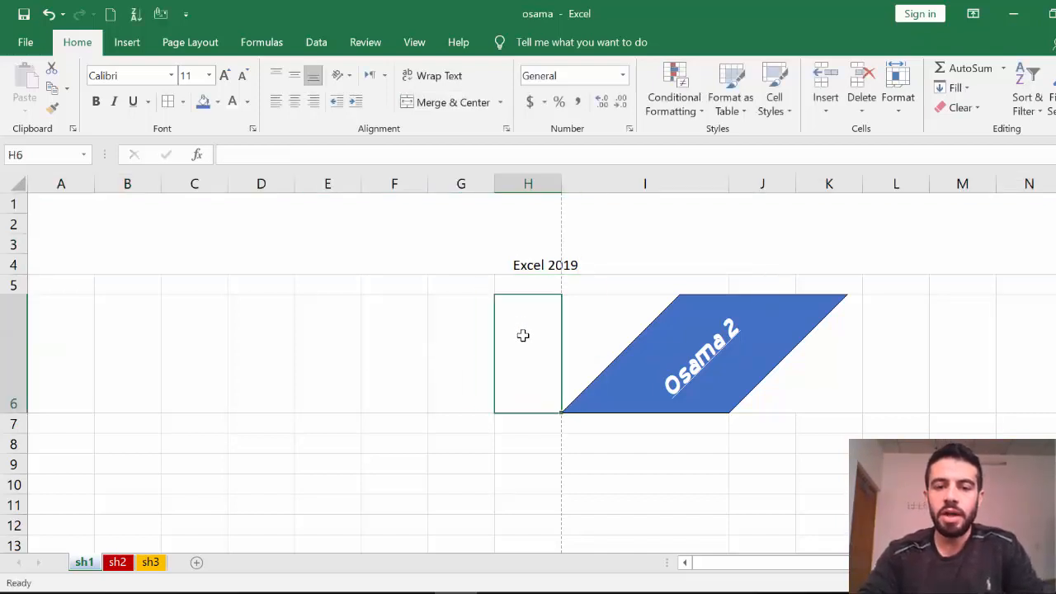
{"action": "left_click", "coordinate": [570, 221]}
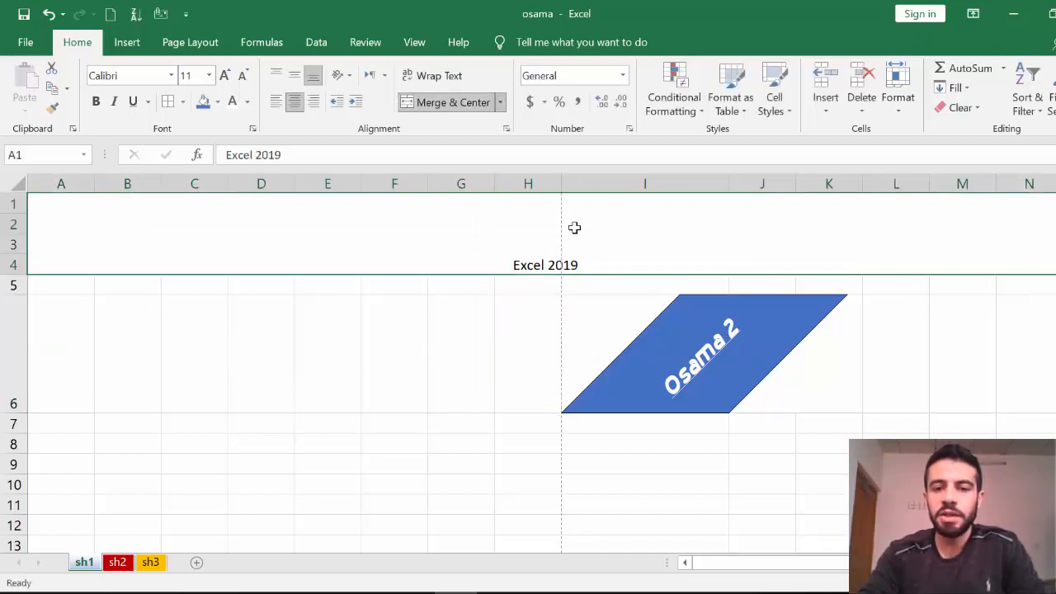
Give the Excel 2019 header a blue fill, all borders, white text and a larger font size.
{"action": "left_click", "coordinate": [203, 100]}
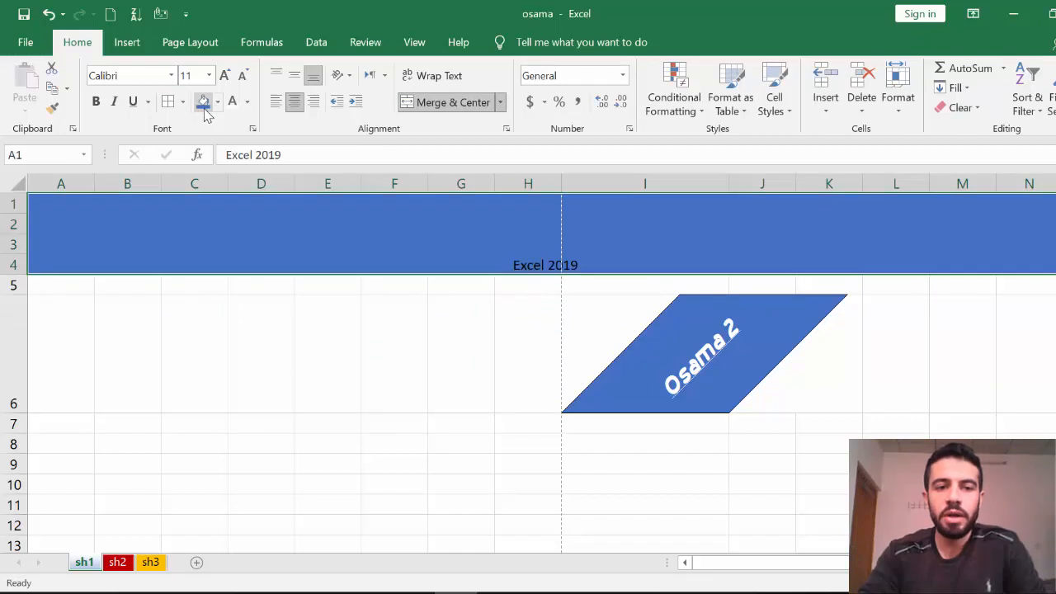
{"action": "left_click", "coordinate": [182, 101]}
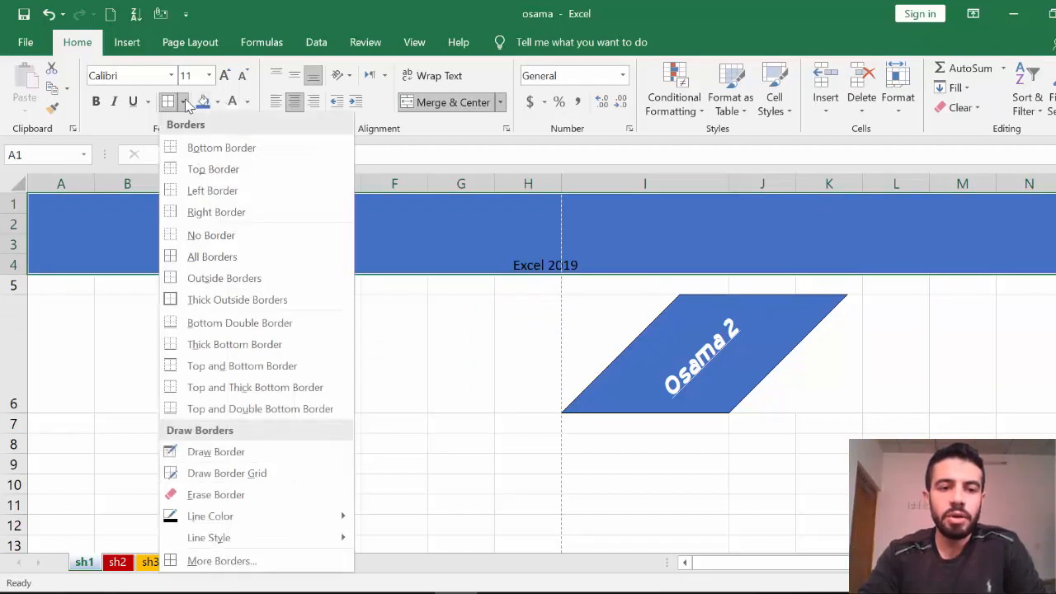
{"action": "left_click", "coordinate": [228, 258]}
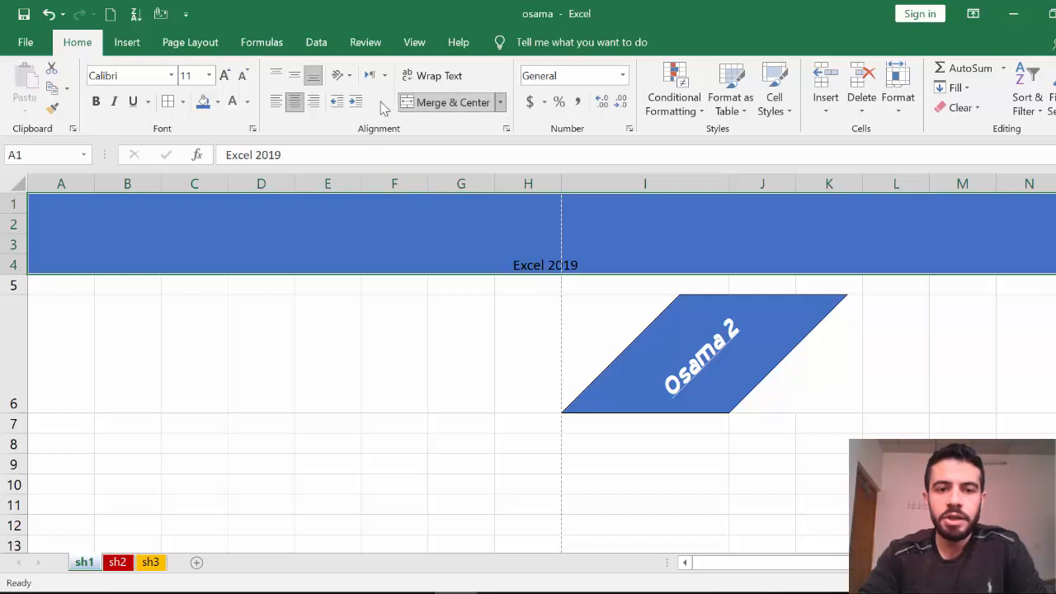
{"action": "left_click", "coordinate": [233, 102]}
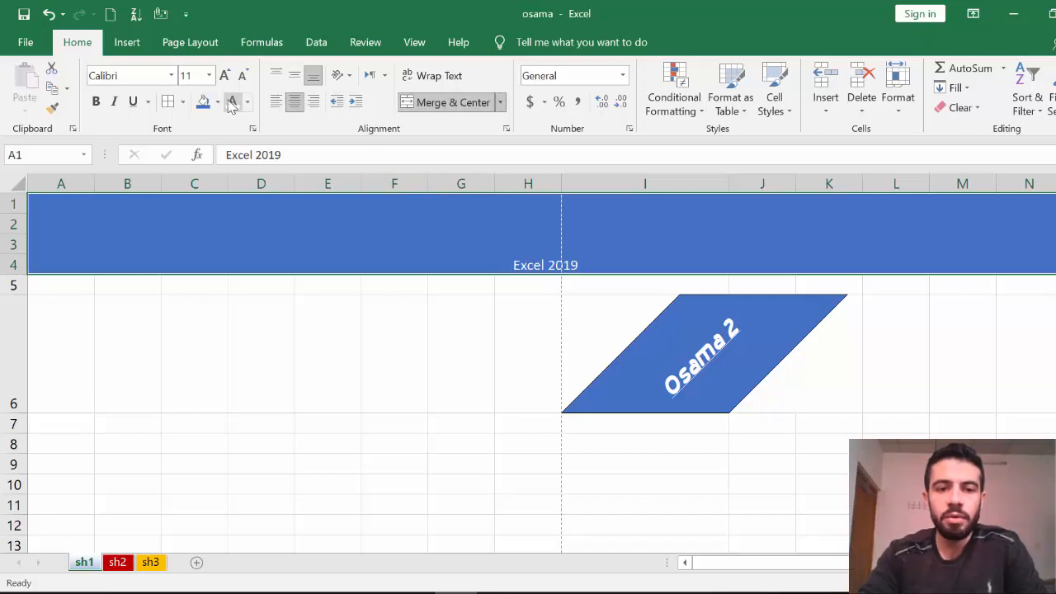
{"action": "left_click", "coordinate": [224, 75]}
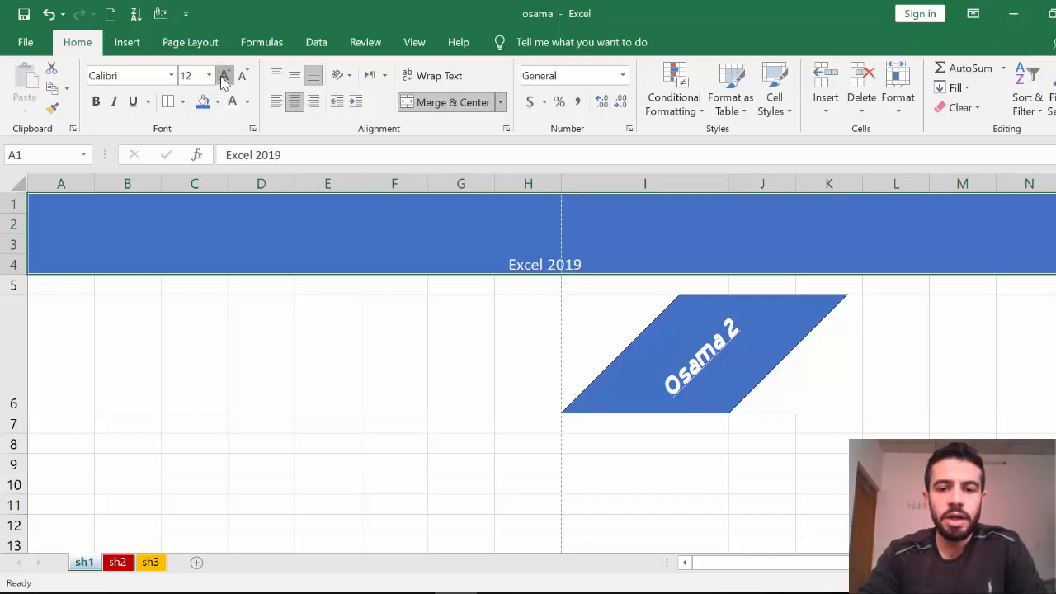
{"action": "left_click", "coordinate": [223, 75]}
{"action": "left_click", "coordinate": [224, 75]}
{"action": "left_click", "coordinate": [223, 75]}
{"action": "left_click", "coordinate": [224, 75]}
{"action": "left_click", "coordinate": [224, 75]}
{"action": "left_click", "coordinate": [224, 76]}
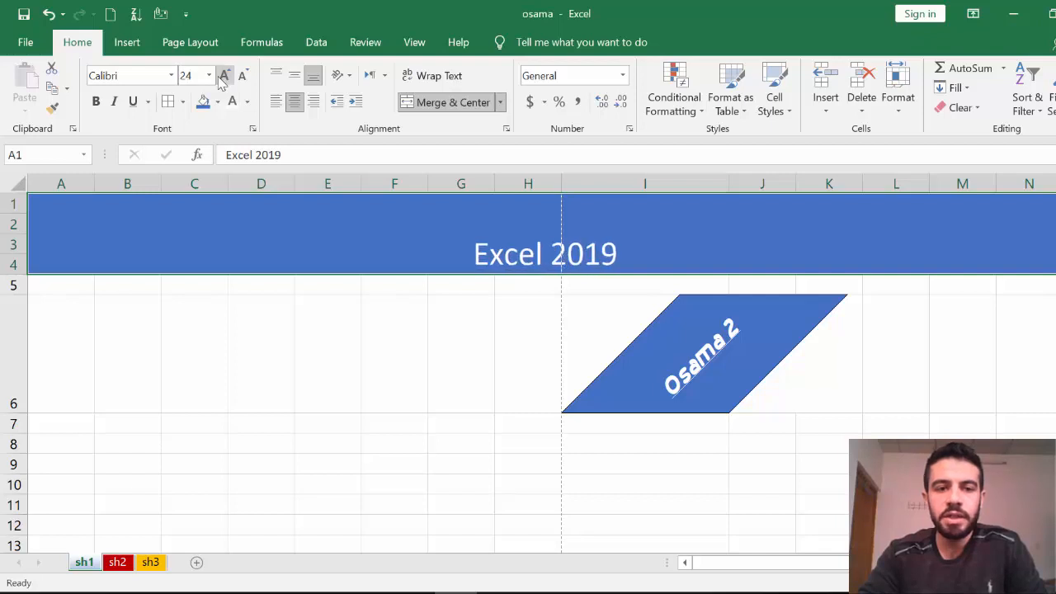
Make the header bold in the Acidic font and centre it vertically.
{"action": "left_click", "coordinate": [97, 101]}
{"action": "left_click", "coordinate": [171, 75]}
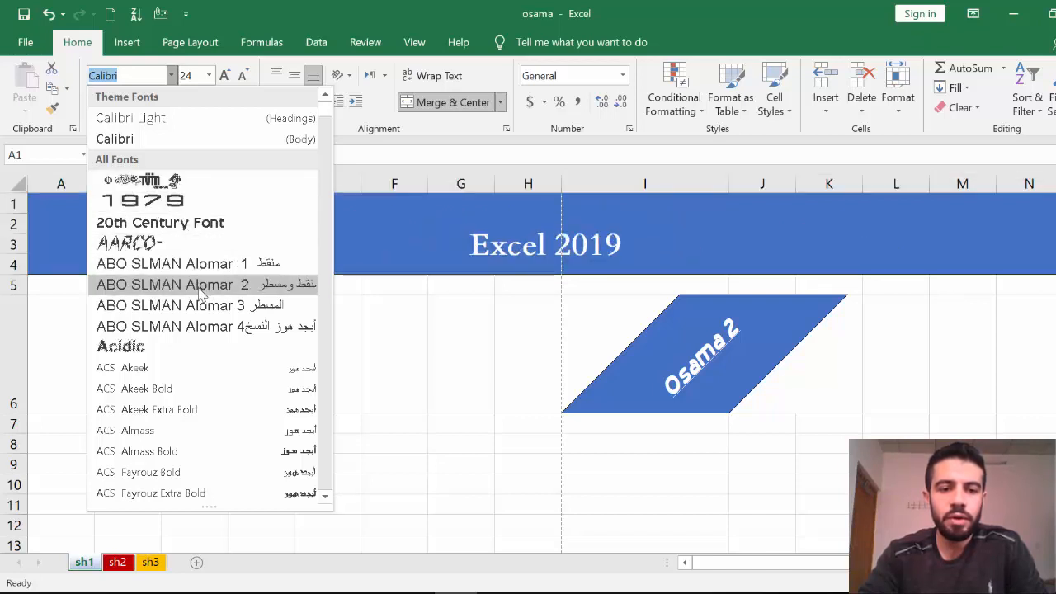
{"action": "left_click", "coordinate": [172, 347]}
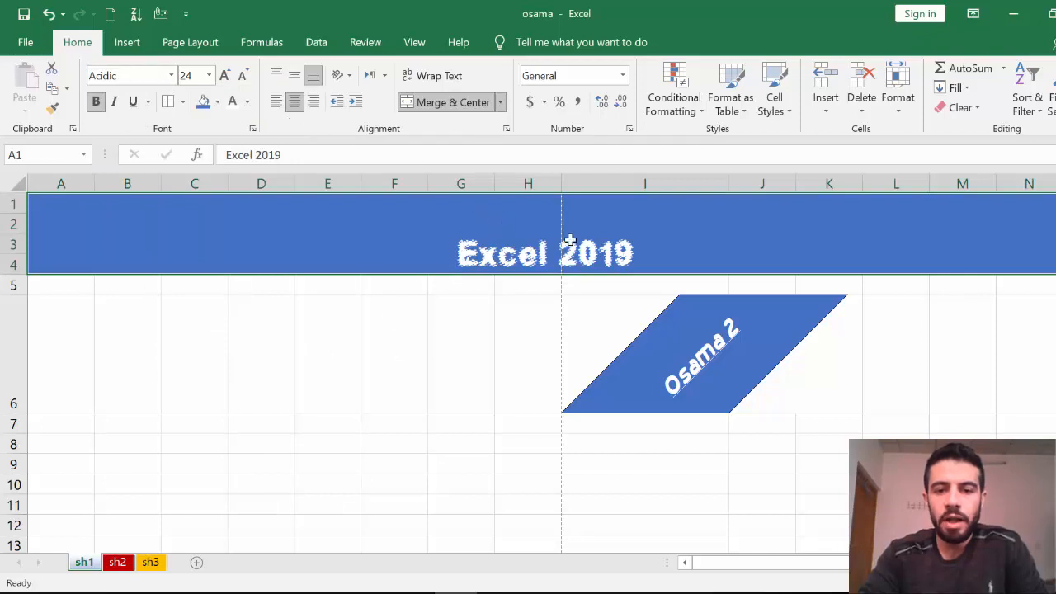
{"action": "left_click", "coordinate": [296, 83]}
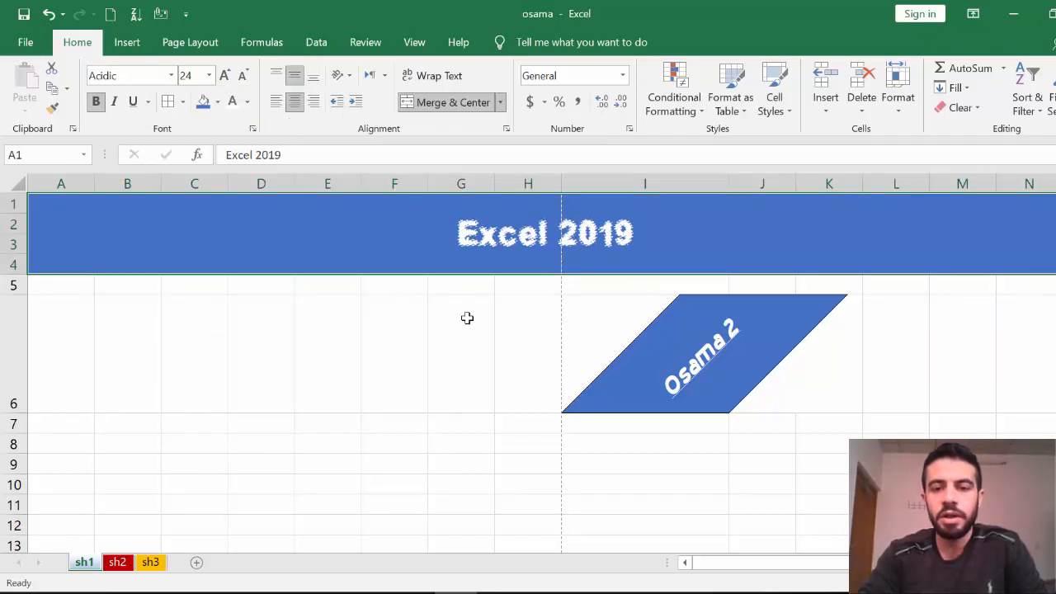
{"action": "left_click", "coordinate": [489, 345]}
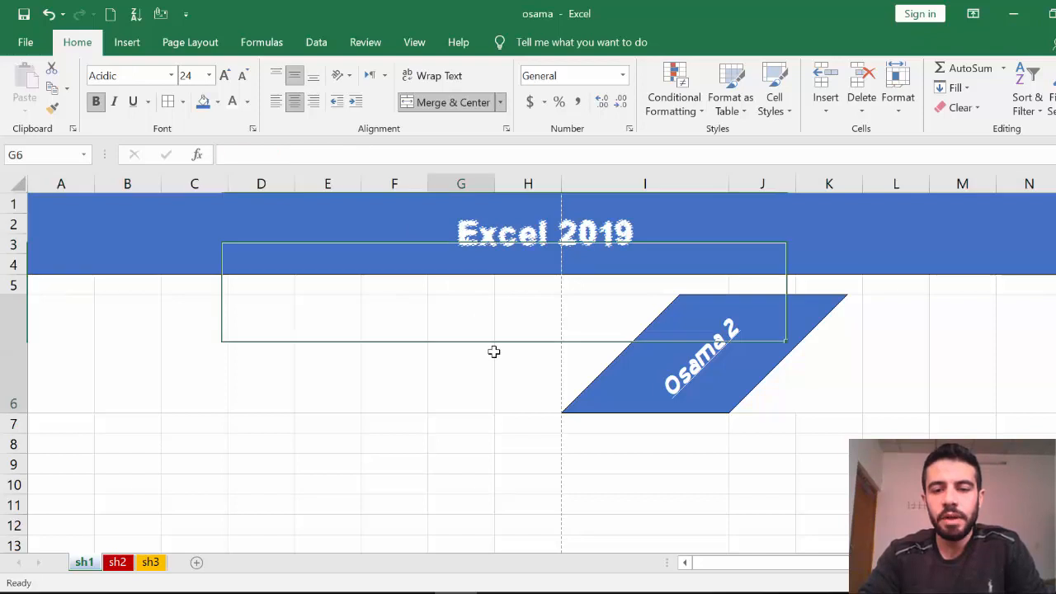
Clear the text from cell I6.
{"action": "left_click", "coordinate": [957, 352]}
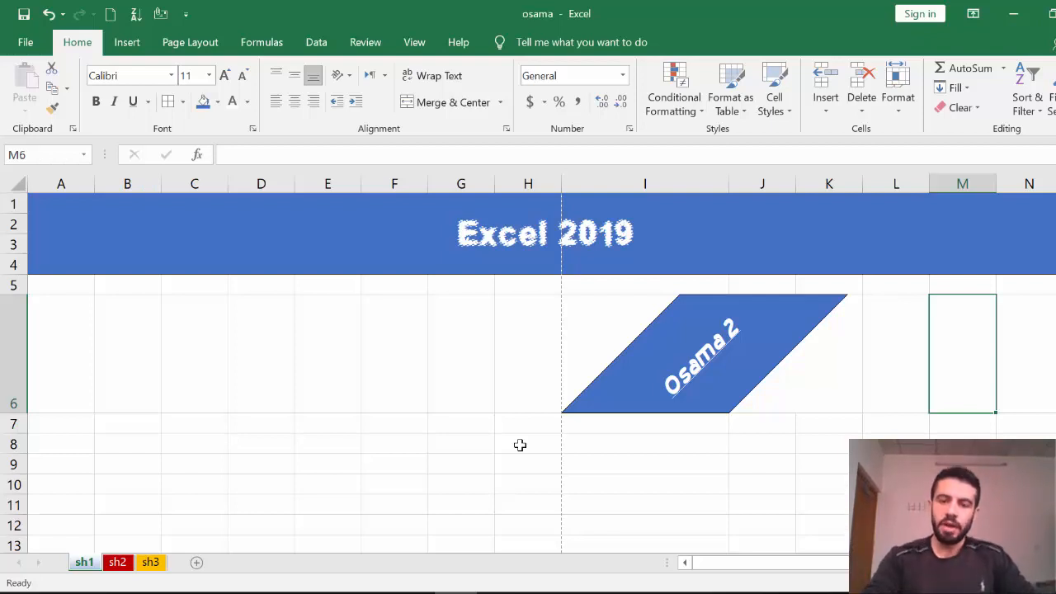
{"action": "left_click", "coordinate": [688, 377]}
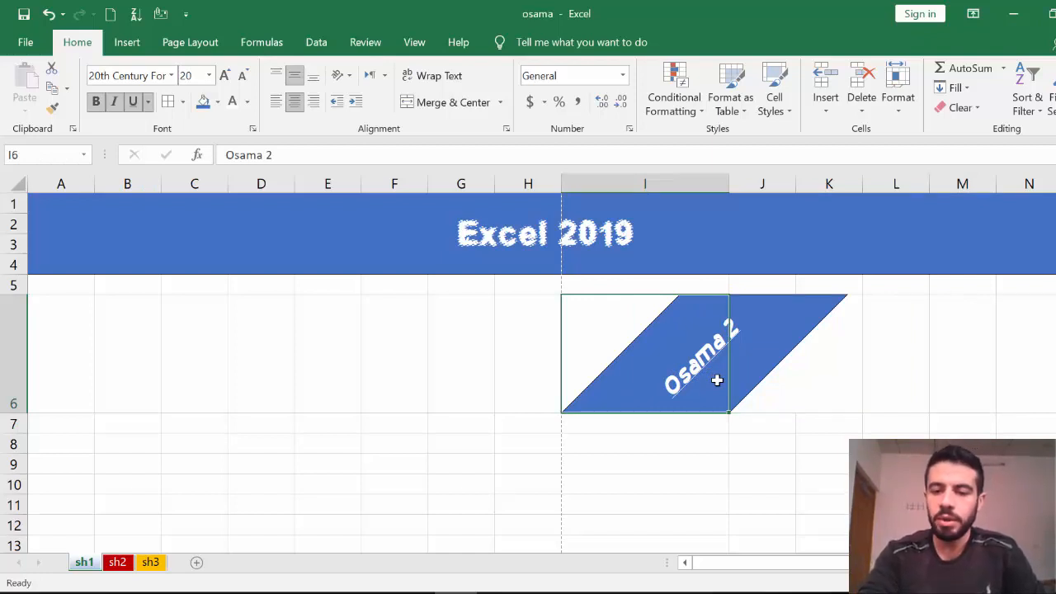
{"action": "key", "text": "Delete"}
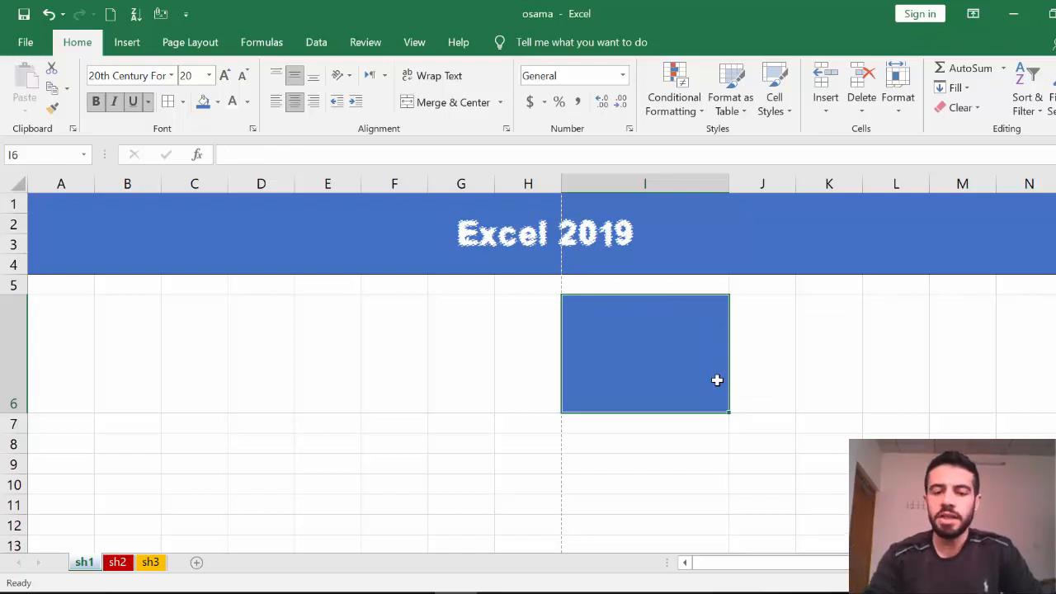
Delete the blue cell I6, shifting cells left.
{"action": "left_click", "coordinate": [759, 482]}
{"action": "left_click", "coordinate": [653, 326]}
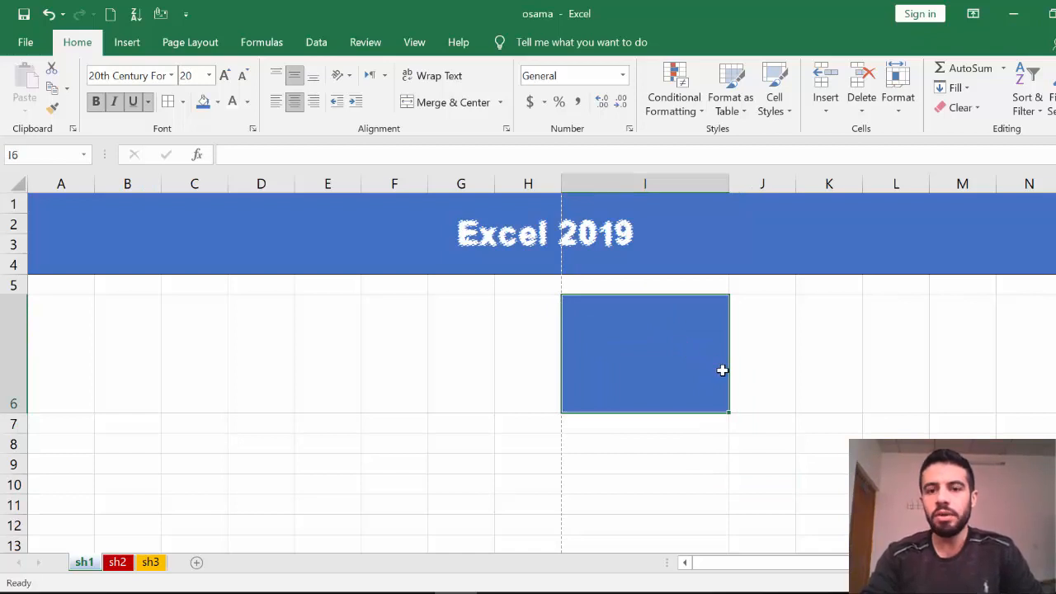
{"action": "right_click", "coordinate": [693, 357]}
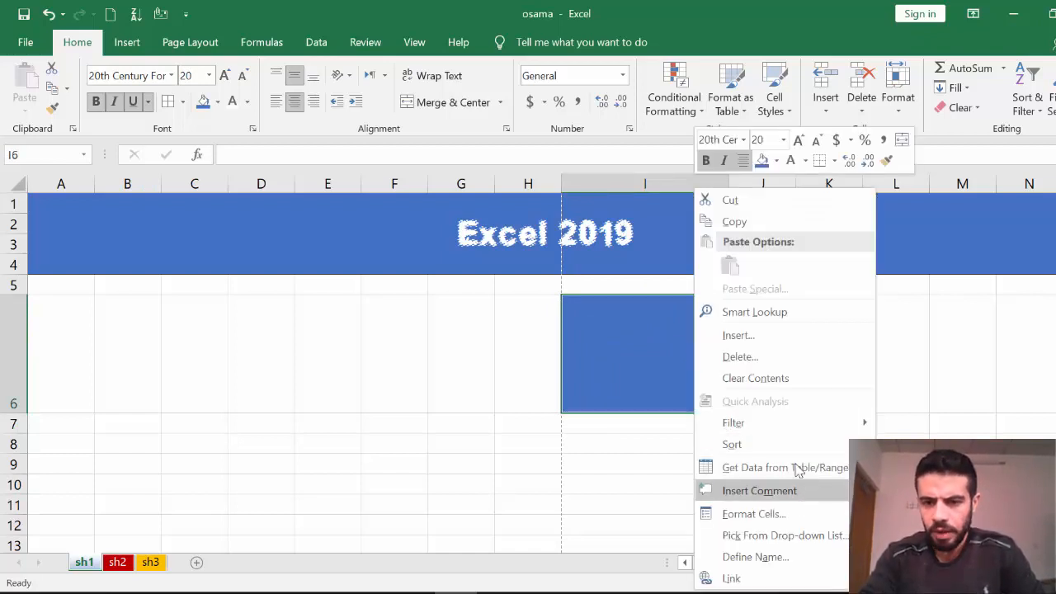
{"action": "left_click", "coordinate": [766, 356]}
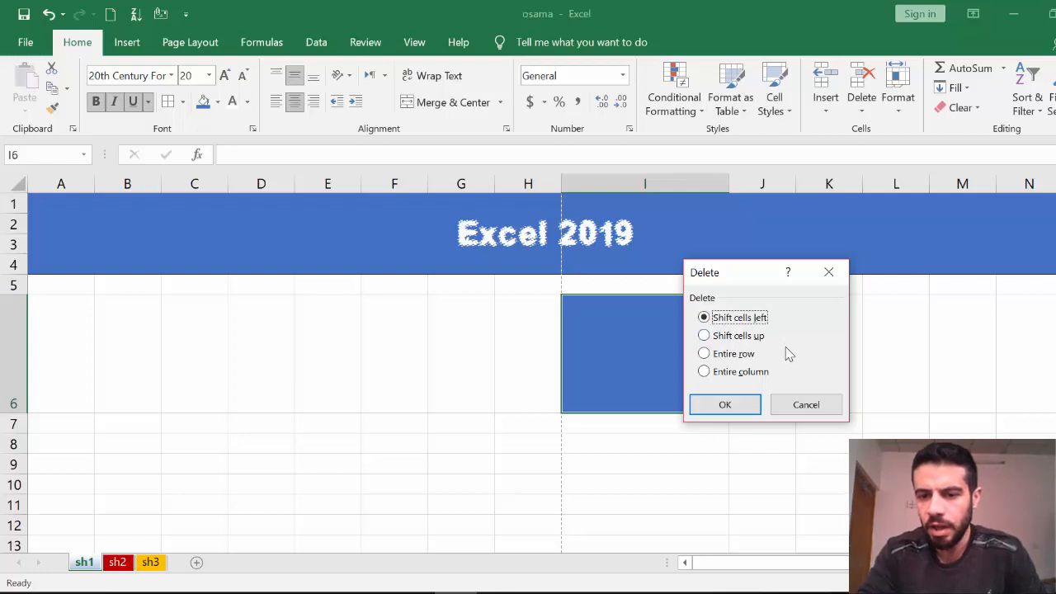
{"action": "left_click", "coordinate": [730, 404]}
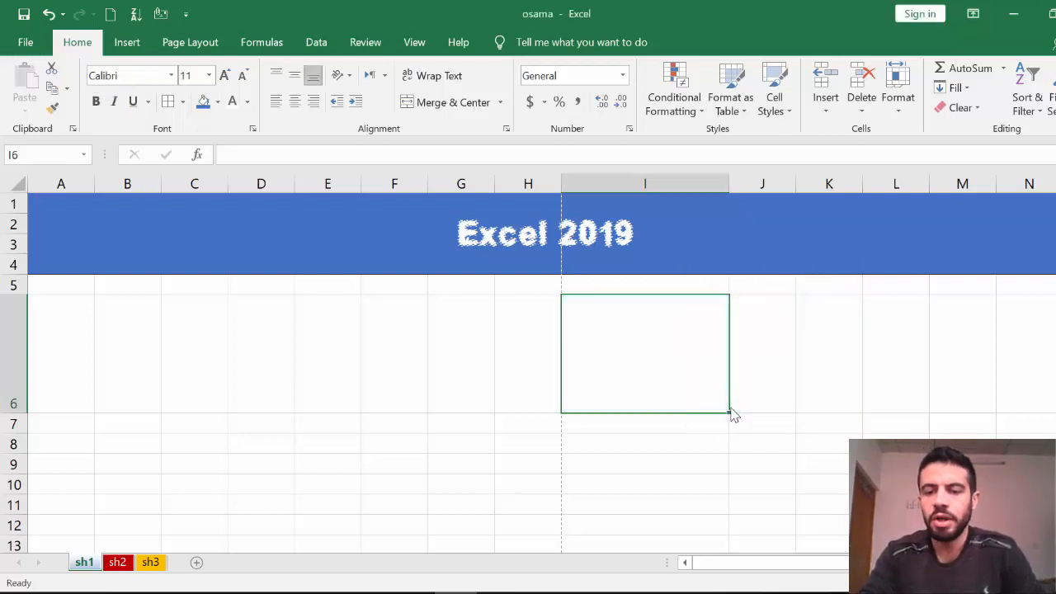
Type throwaway text such as 'fdsfd' and 'sdf' into E8:E13, H13 and I7:I13.
{"action": "left_click", "coordinate": [754, 443]}
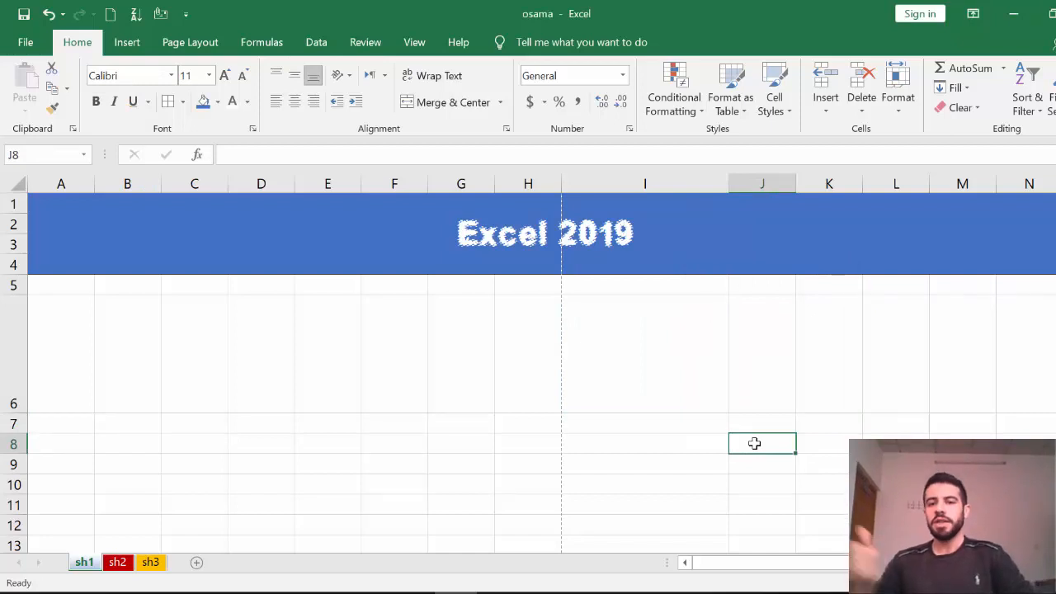
{"action": "left_click", "coordinate": [314, 437]}
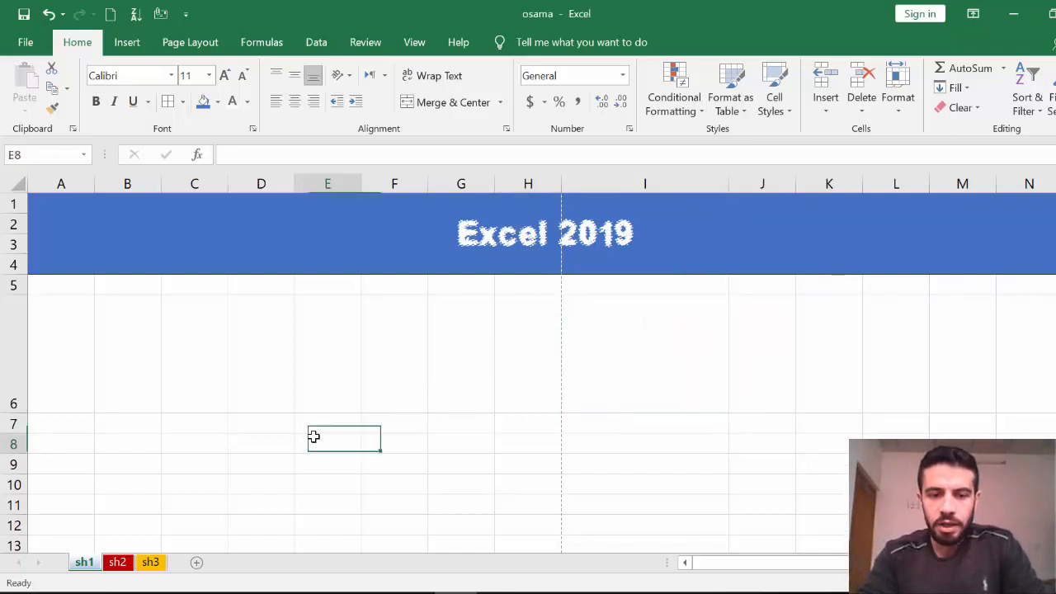
{"action": "type", "text": "fdsfd"}
{"action": "key", "text": "Return"}
{"action": "type", "text": "fs"}
{"action": "key", "text": "Return"}
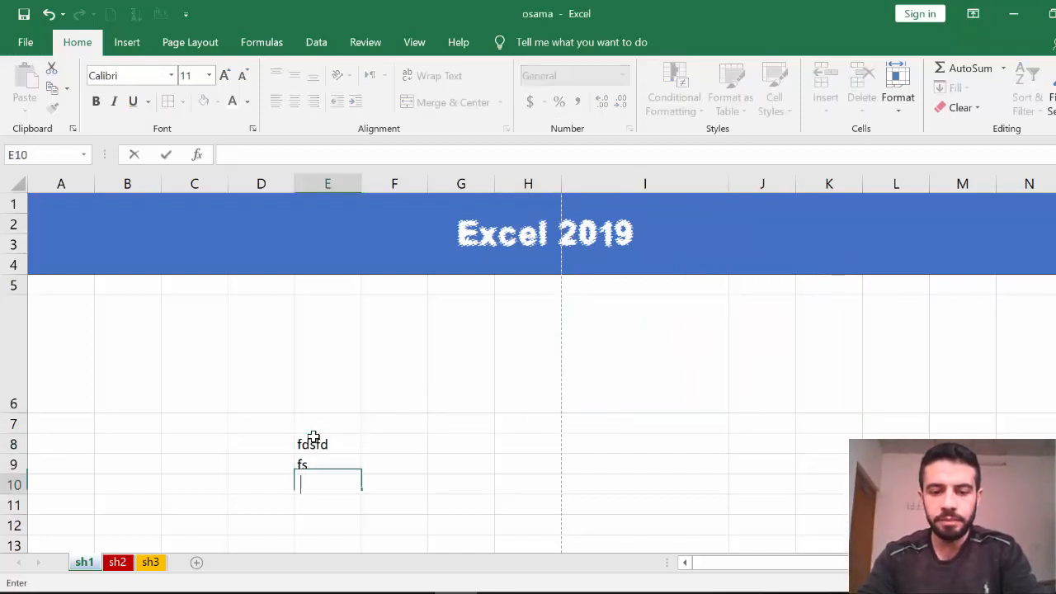
{"action": "key", "text": "Return"}
{"action": "key", "text": "Return"}
{"action": "type", "text": "sfsd"}
{"action": "key", "text": "Return"}
{"action": "type", "text": "fd"}
{"action": "key", "text": "Right"}
{"action": "key", "text": "Right"}
{"action": "key", "text": "Right"}
{"action": "type", "text": "fdsfds"}
{"action": "key", "text": "Right"}
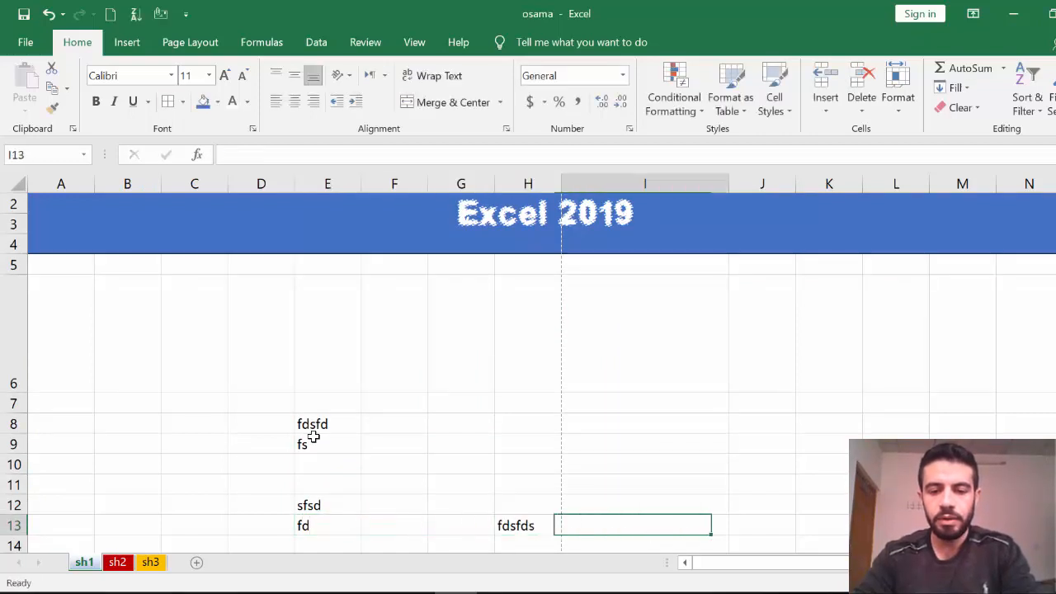
{"action": "type", "text": "fdsFds"}
{"action": "key", "text": "Up"}
{"action": "type", "text": "fdsFds"}
{"action": "key", "text": "Up"}
{"action": "type", "text": "dsfdsFds"}
{"action": "key", "text": "Up"}
{"action": "type", "text": "sdf"}
{"action": "key", "text": "Up"}
{"action": "type", "text": "sdf"}
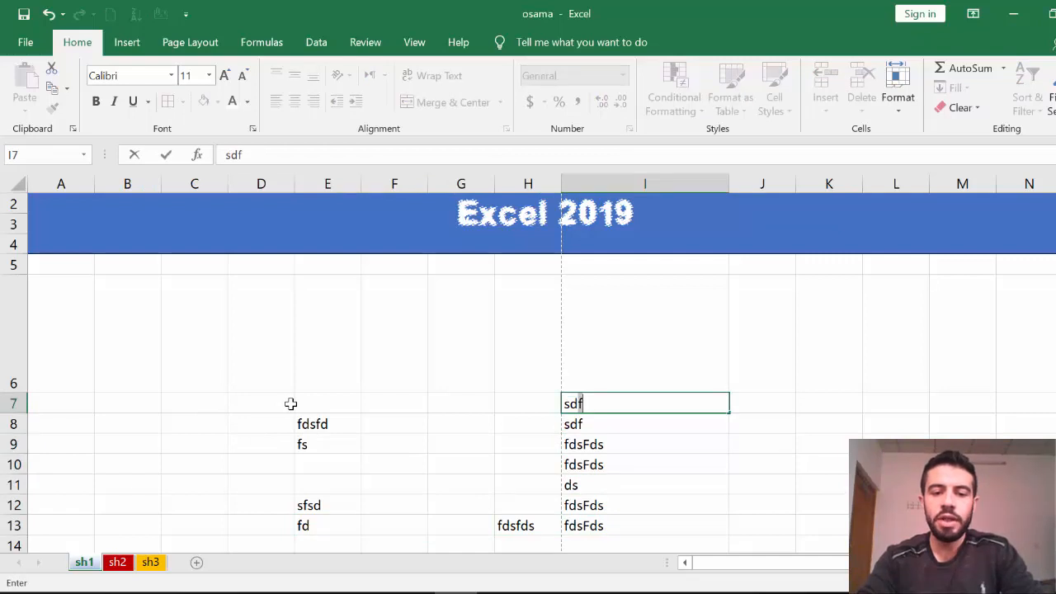
Clear all sample text from D7:I13.
{"action": "left_click", "coordinate": [290, 403]}
{"action": "left_click_drag", "start_coordinate": [352, 404], "coordinate": [697, 512]}
{"action": "key", "text": "Delete"}
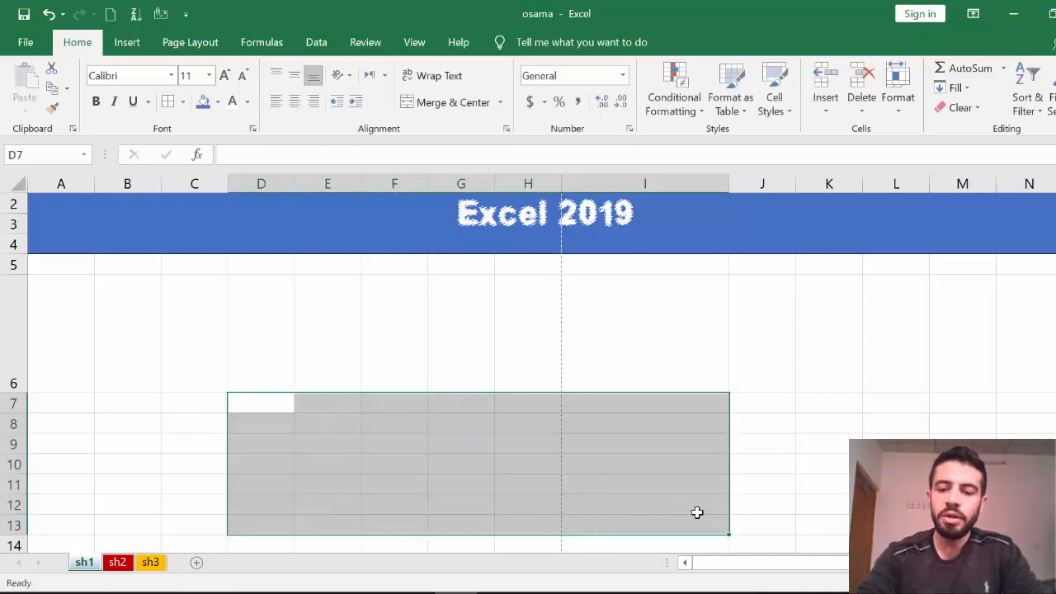
{"action": "left_click", "coordinate": [830, 446]}
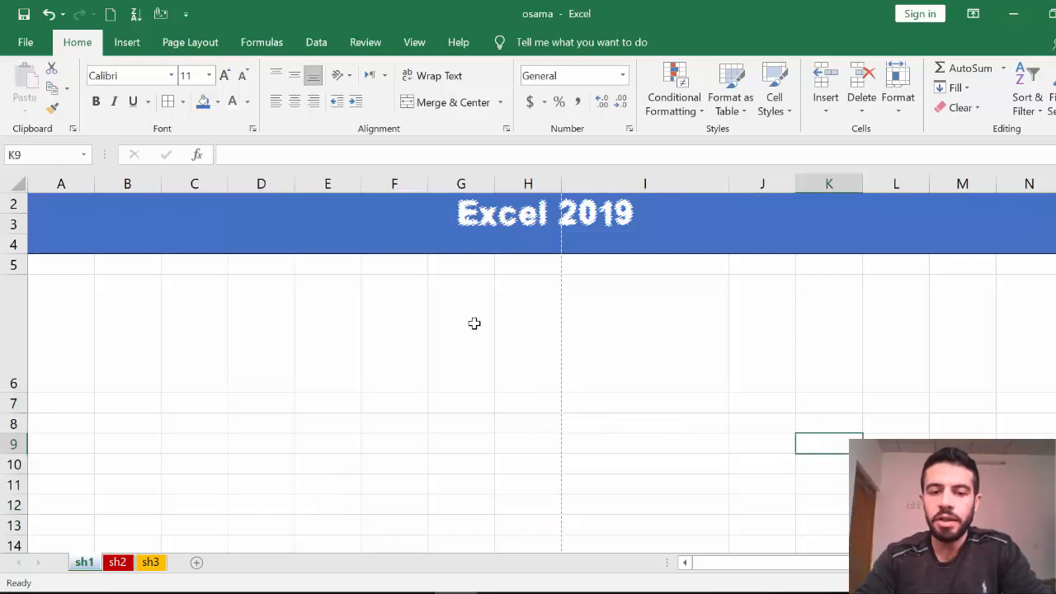
Enter test text 'kjhjk' and 'jkhi' in H7 and H8, and select H7:H9.
{"action": "left_click", "coordinate": [427, 326]}
{"action": "left_click", "coordinate": [538, 411]}
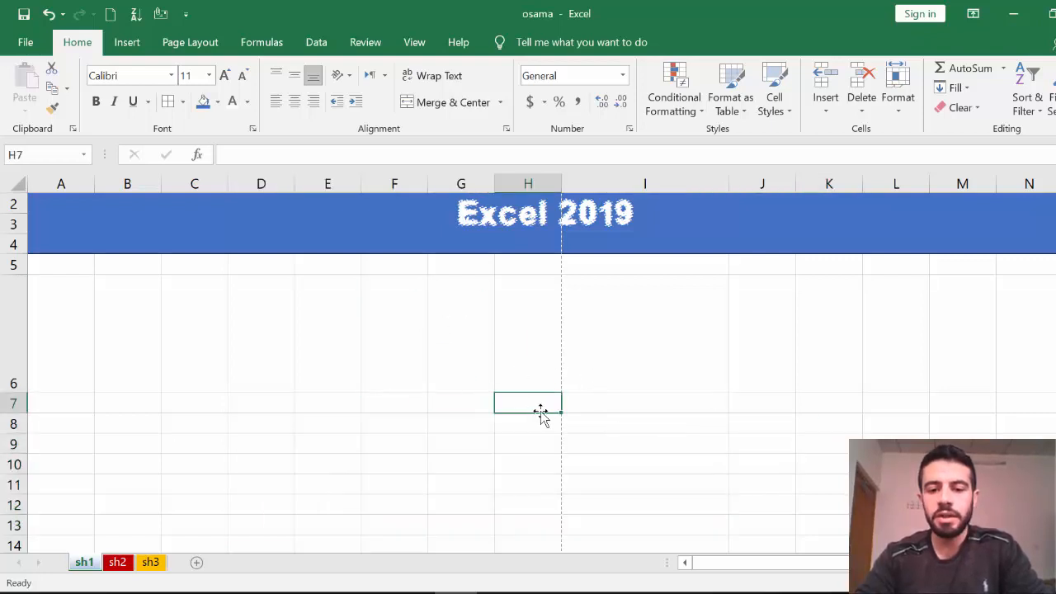
{"action": "type", "text": "kjhjk"}
{"action": "key", "text": "Return"}
{"action": "key", "text": "Return"}
{"action": "type", "text": "jkhi"}
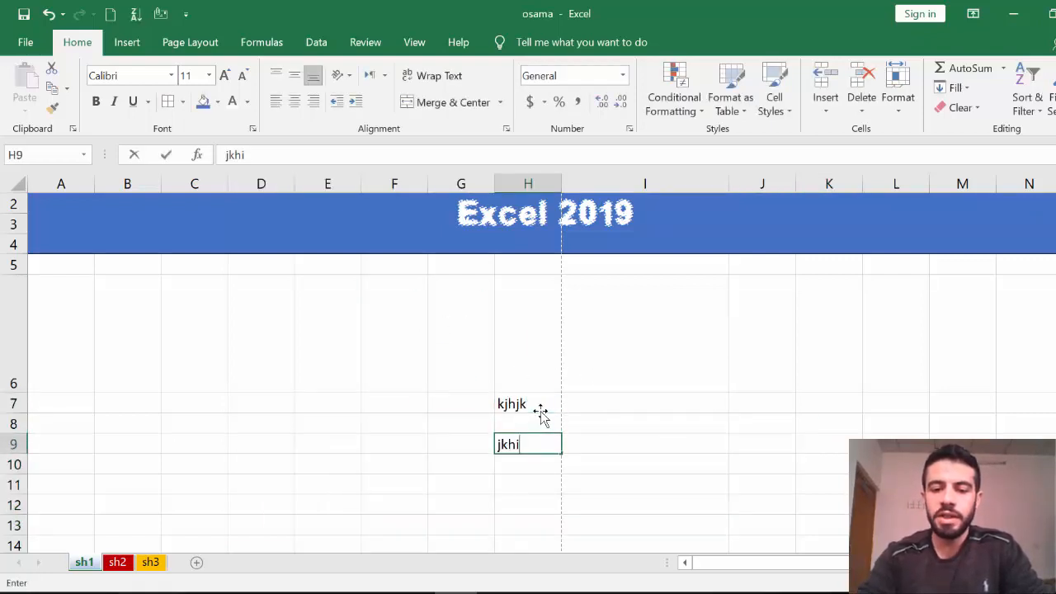
{"action": "left_click_drag", "start_coordinate": [540, 410], "coordinate": [545, 443]}
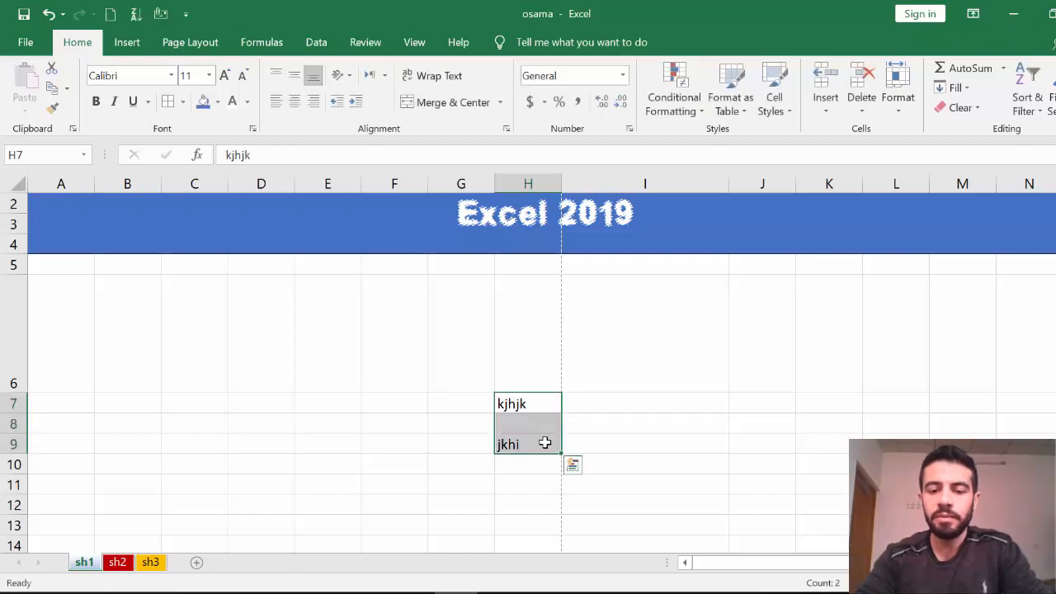
{"action": "right_click", "coordinate": [541, 439]}
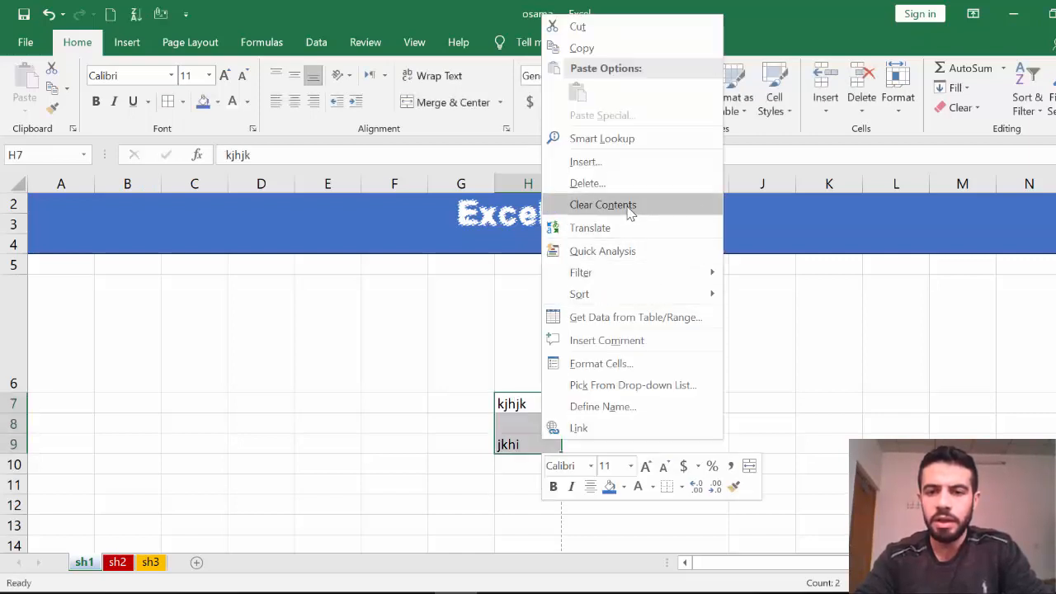
{"action": "key", "text": "Escape"}
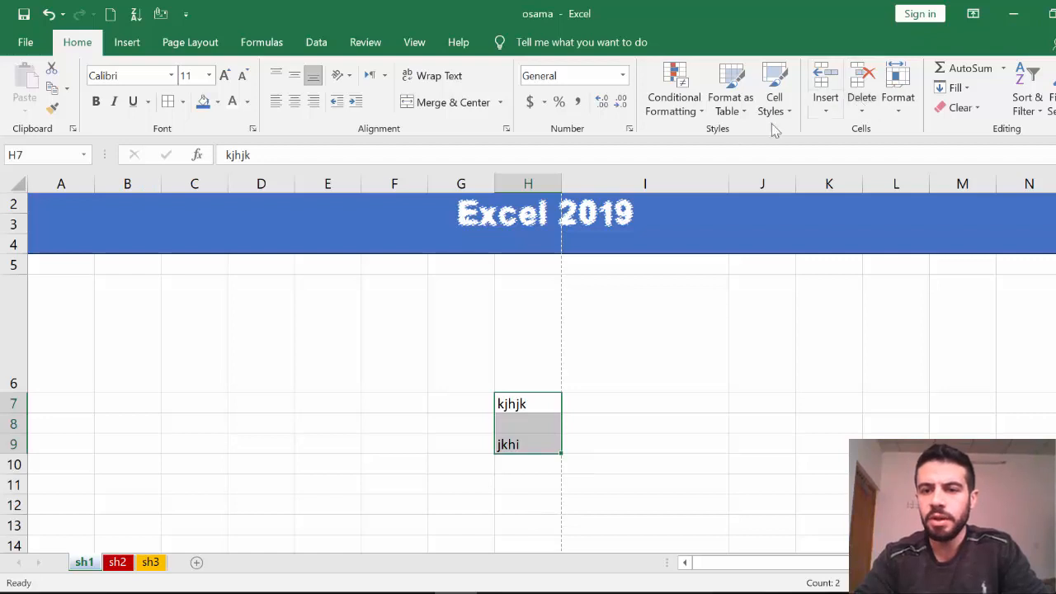
Clear and delete cells H7:H9, then switch to sheet sh2.
{"action": "left_click", "coordinate": [860, 76]}
{"action": "left_click", "coordinate": [862, 110]}
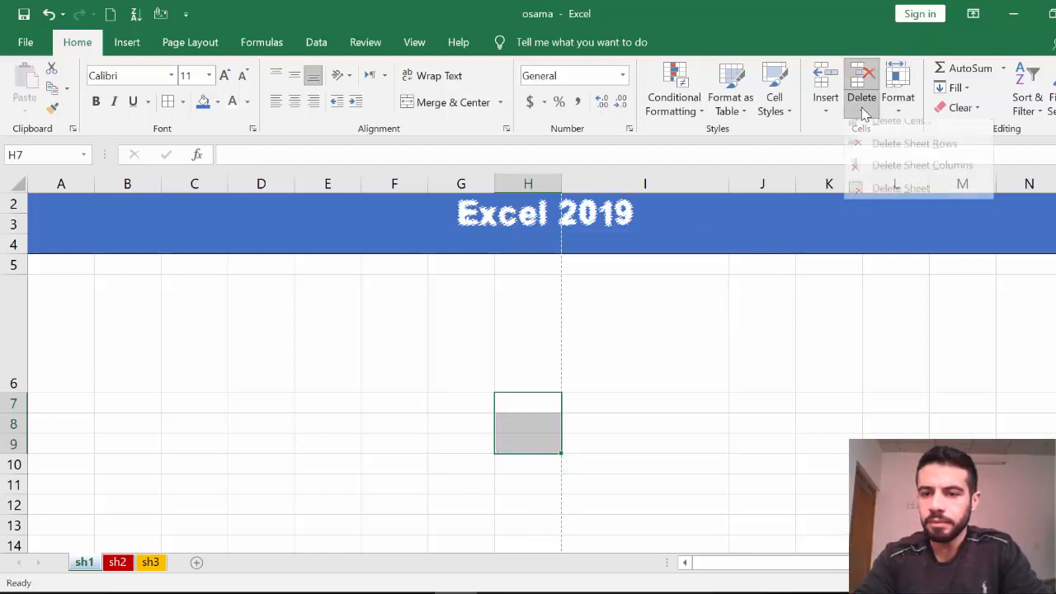
{"action": "left_click", "coordinate": [880, 133]}
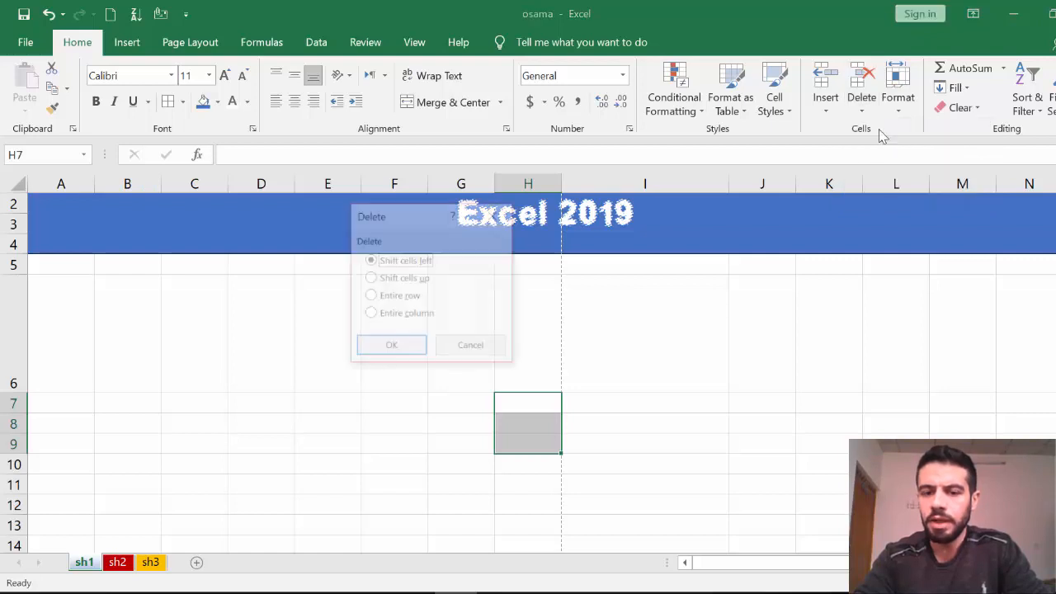
{"action": "left_click", "coordinate": [390, 346]}
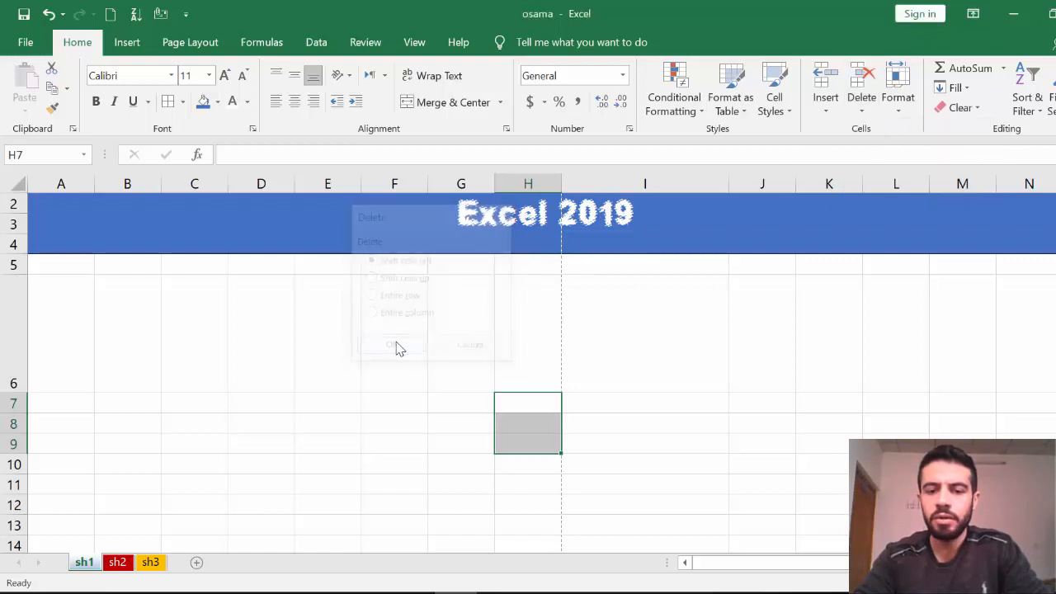
{"action": "left_click", "coordinate": [232, 347]}
{"action": "left_click", "coordinate": [118, 565]}
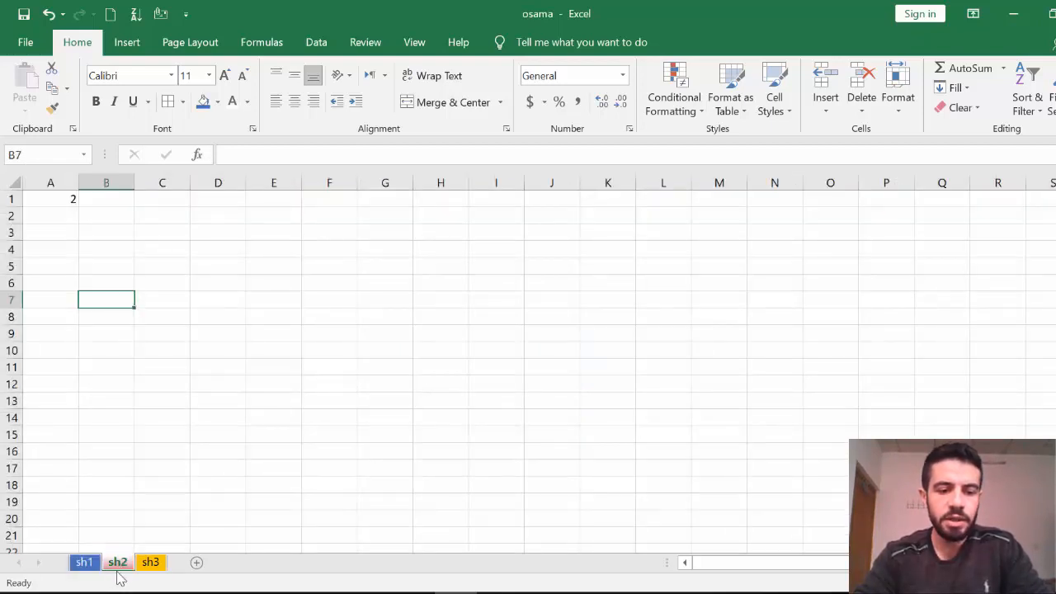
Enter the headers no, name and marks in D5:F5.
{"action": "left_click", "coordinate": [231, 266]}
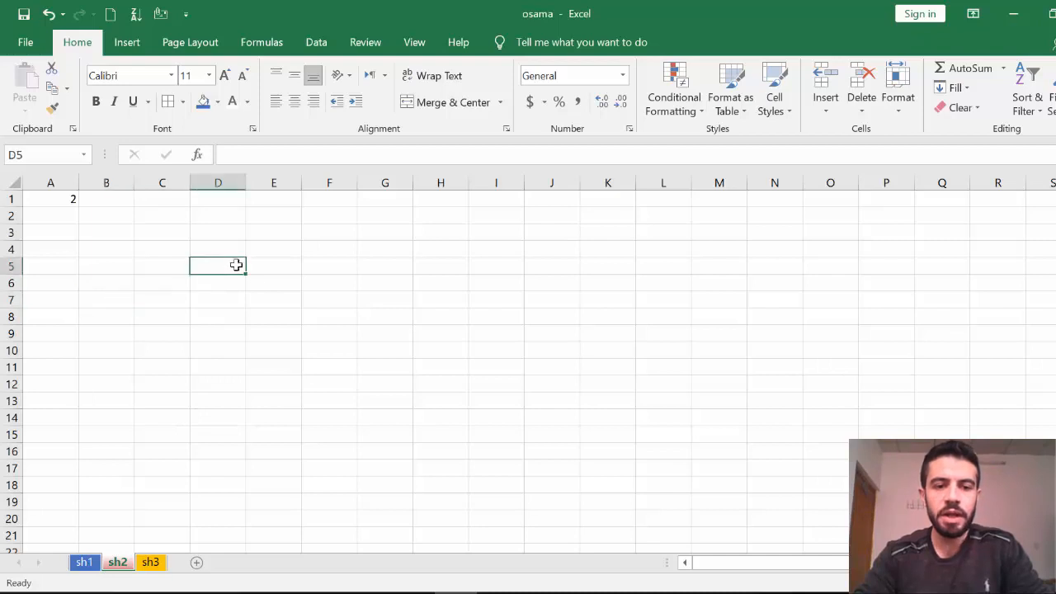
{"action": "type", "text": "no"}
{"action": "key", "text": "Tab"}
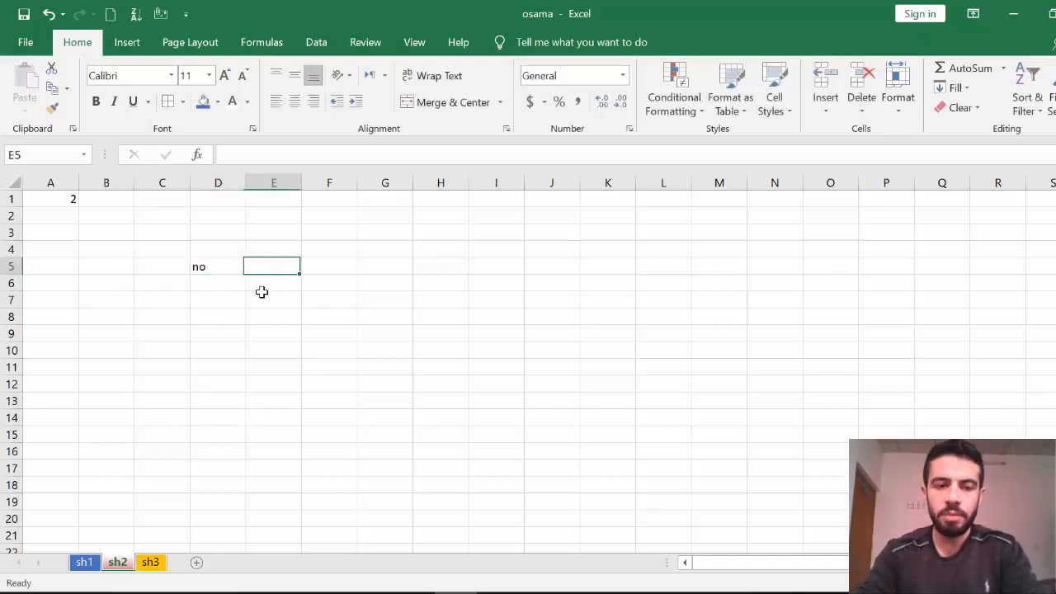
{"action": "type", "text": "name"}
{"action": "key", "text": "Tab"}
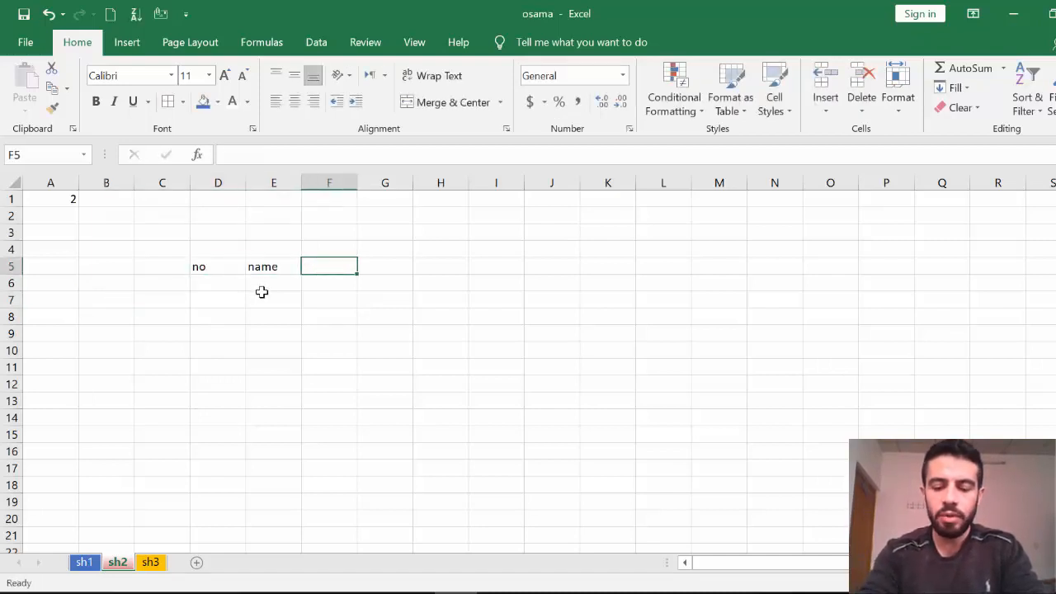
{"action": "type", "text": "marks"}
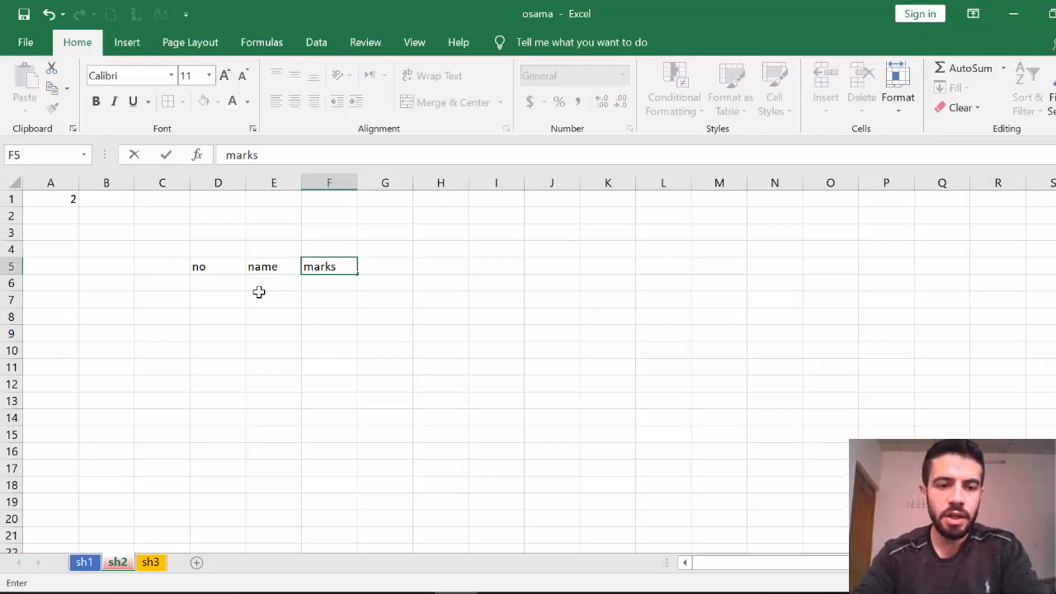
{"action": "key", "text": "Return"}
Number the rows 1, 2 and 3 in D6:D8.
{"action": "type", "text": "1"}
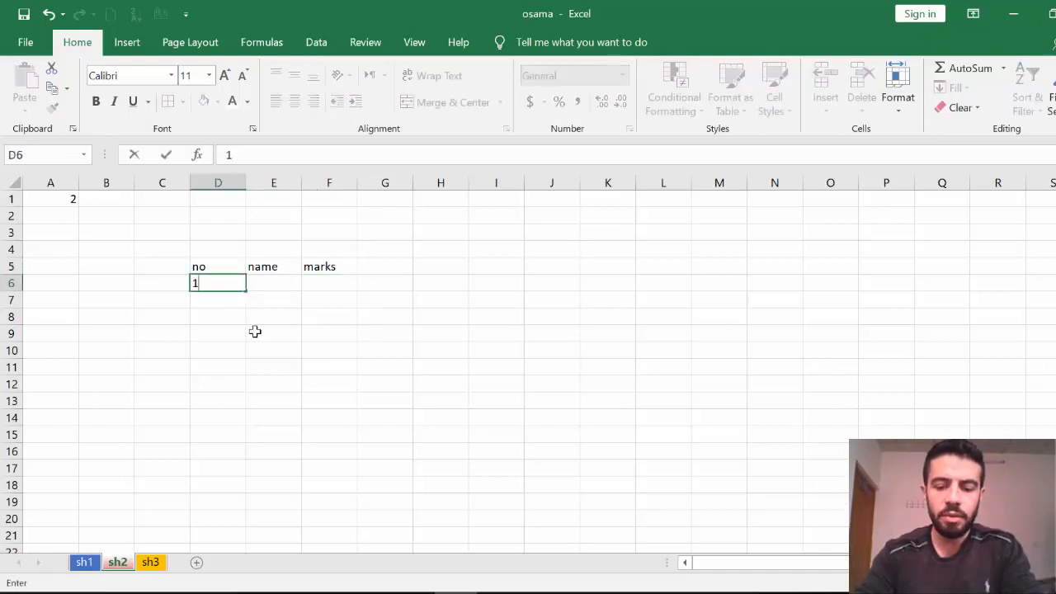
{"action": "key", "text": "Return"}
{"action": "type", "text": "2"}
{"action": "key", "text": "Return"}
{"action": "type", "text": "3"}
{"action": "key", "text": "Return"}
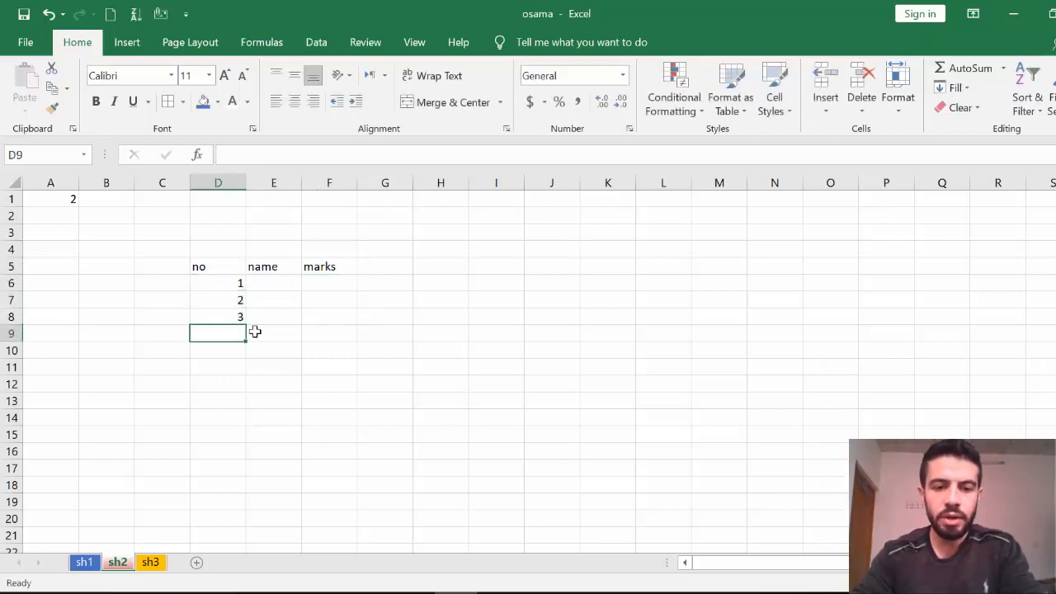
Enter three student names in E6:E8.
{"action": "left_click", "coordinate": [280, 288]}
{"action": "type", "text": "osama"}
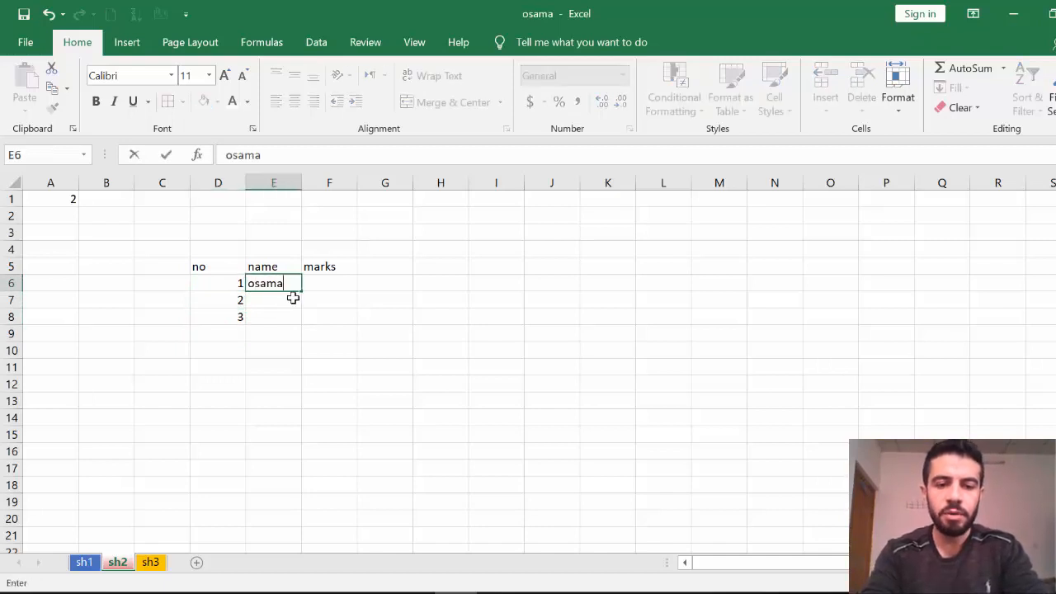
{"action": "key", "text": "Return"}
{"action": "type", "text": "ah"}
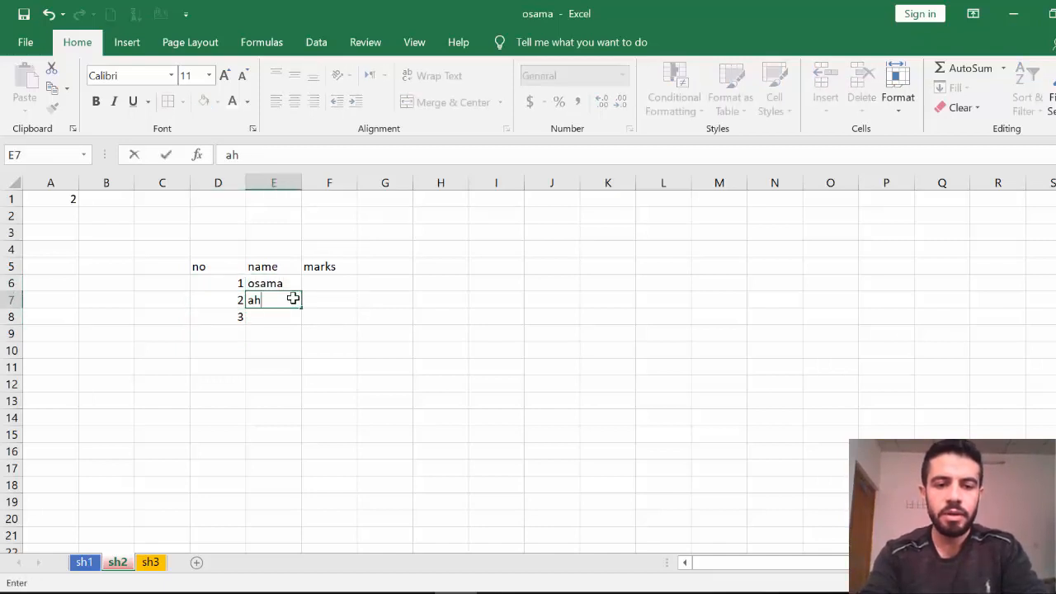
{"action": "type", "text": "med"}
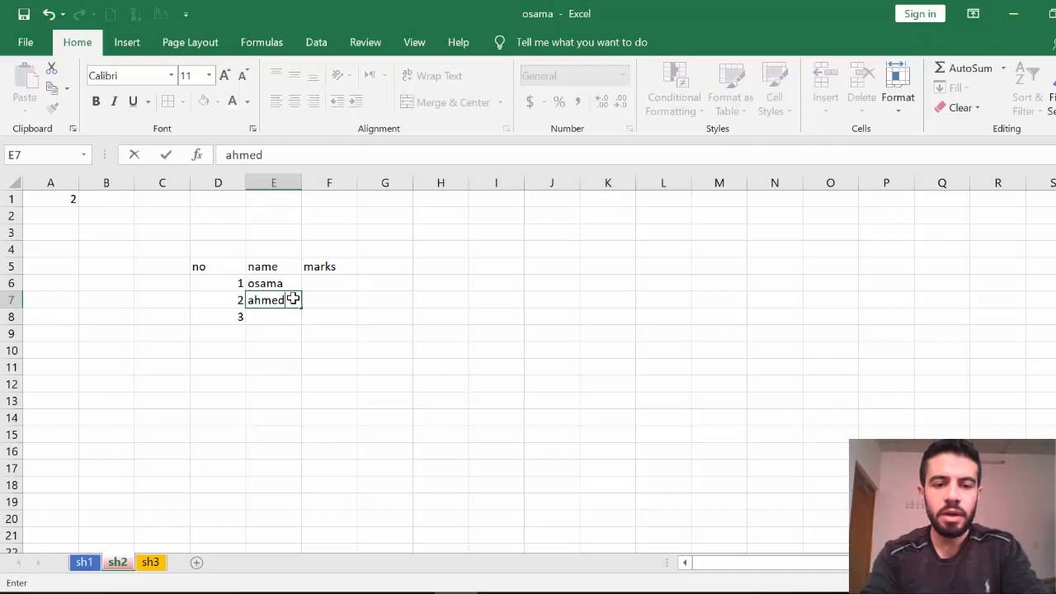
{"action": "key", "text": "Return"}
{"action": "type", "text": "hassan"}
{"action": "key", "text": "Return"}
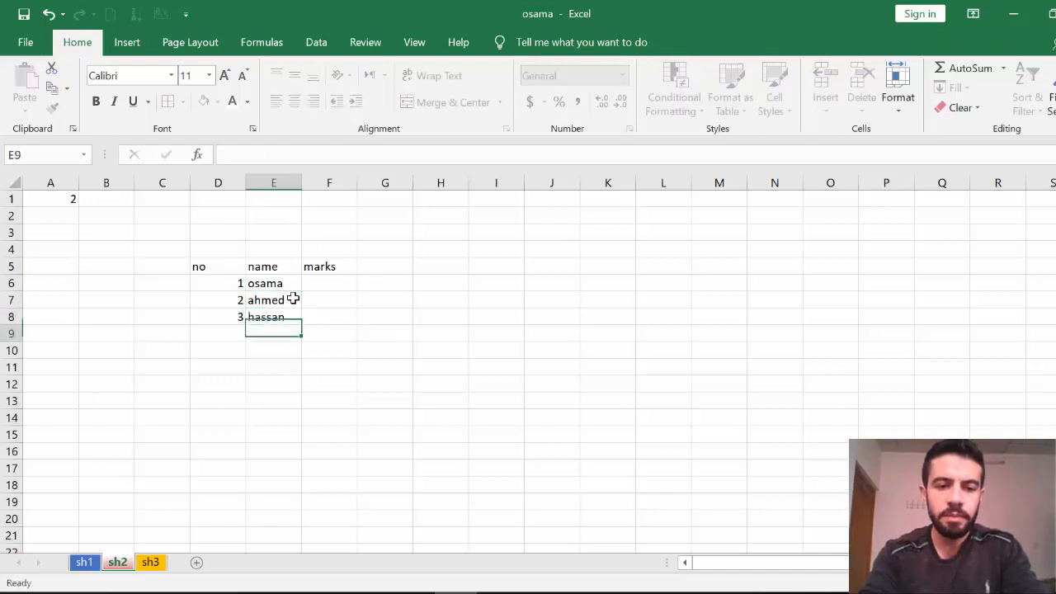
Enter the marks 60, 49 and 80 in F6:F8.
{"action": "left_click", "coordinate": [335, 283]}
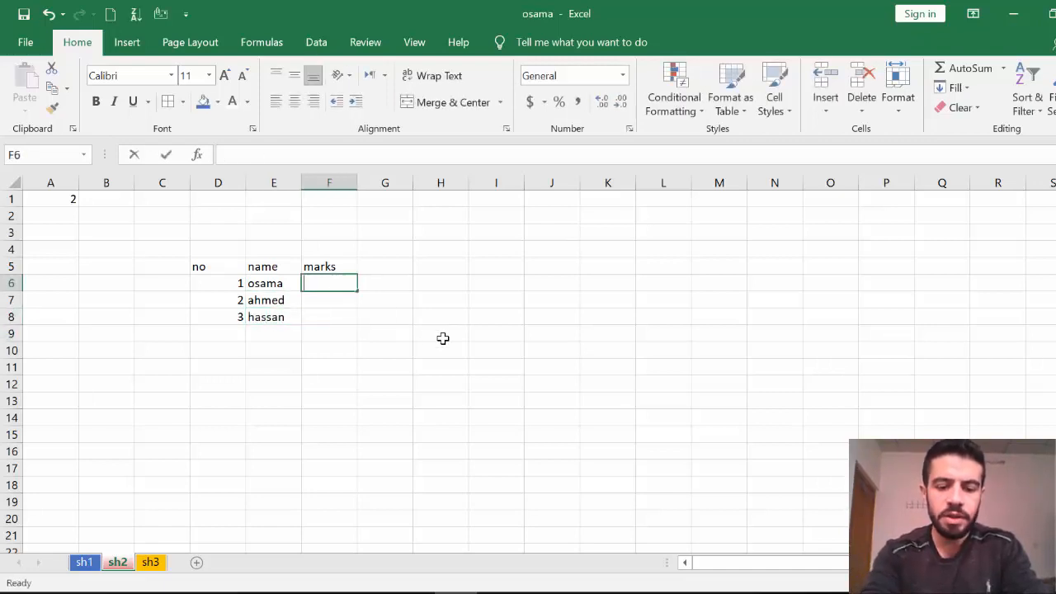
{"action": "type", "text": "60"}
{"action": "key", "text": "Return"}
{"action": "type", "text": "49"}
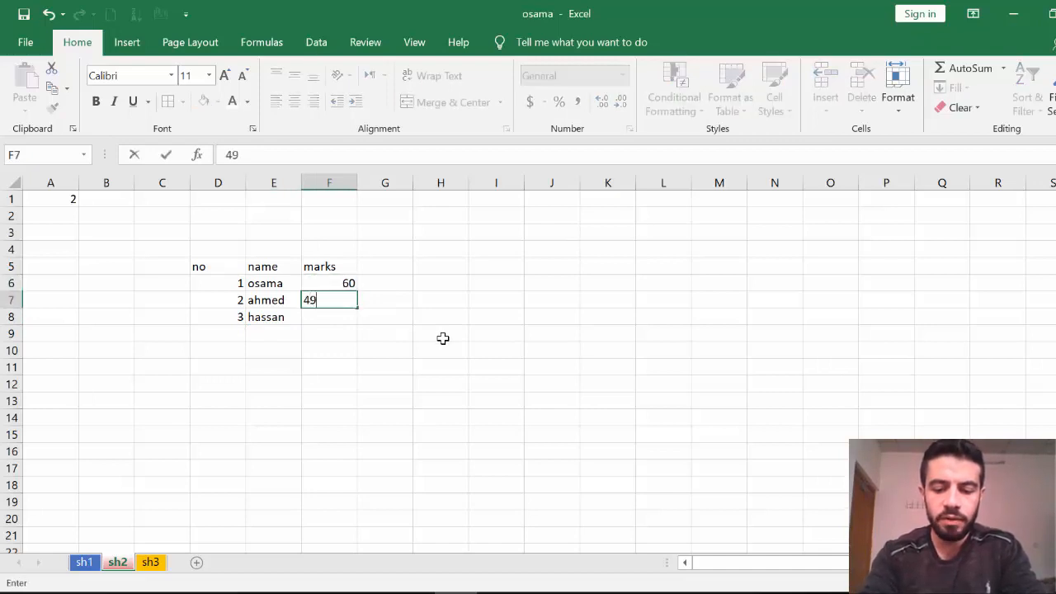
{"action": "key", "text": "Return"}
{"action": "type", "text": "80"}
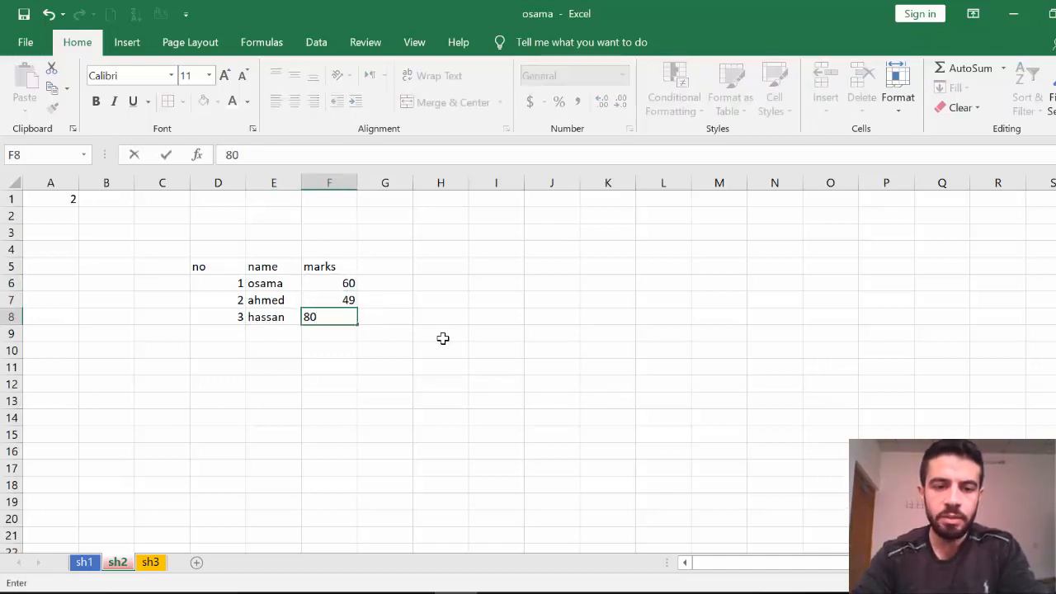
{"action": "left_click", "coordinate": [442, 338]}
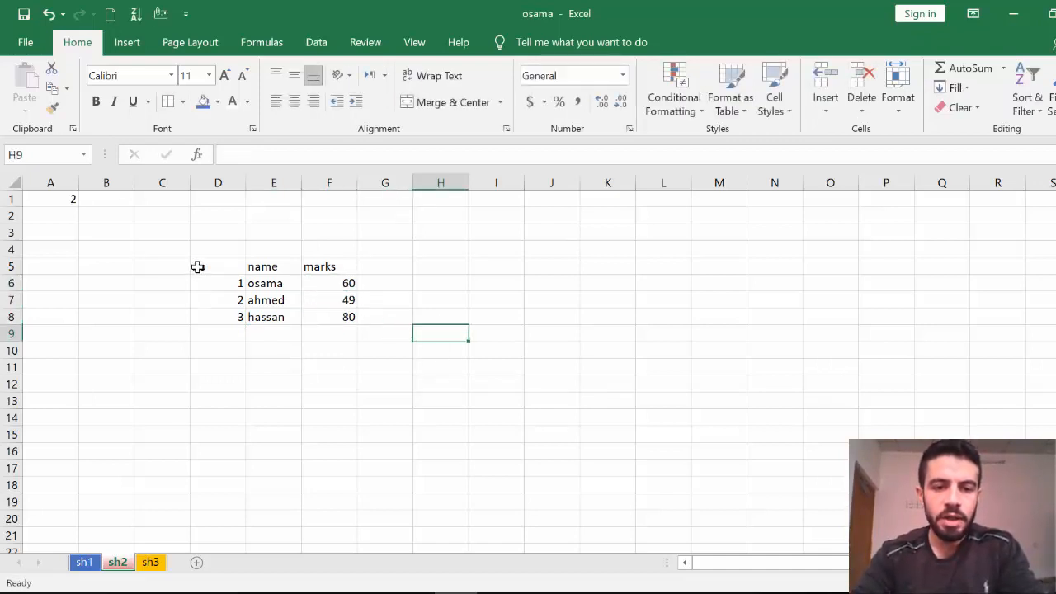
Centre-align the D5:F8 table and give every cell All Borders.
{"action": "left_click_drag", "start_coordinate": [198, 266], "coordinate": [331, 310]}
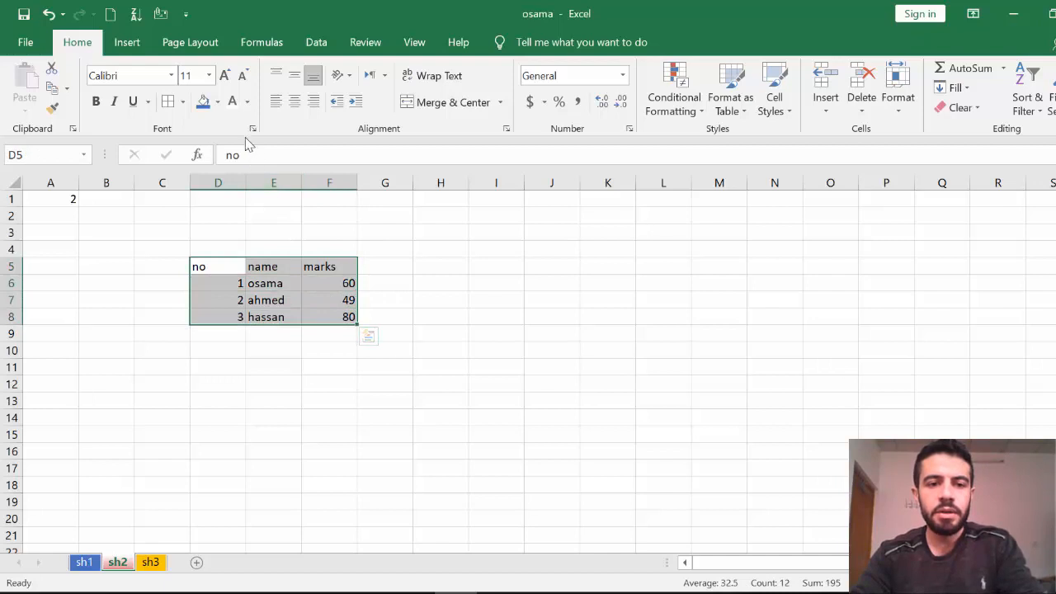
{"action": "left_click", "coordinate": [295, 109]}
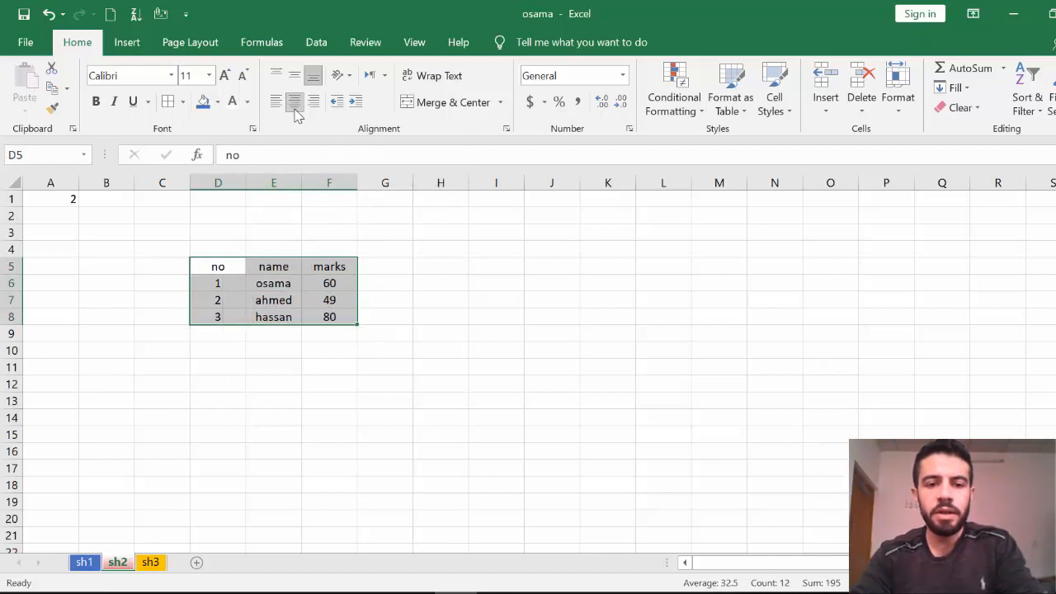
{"action": "left_click", "coordinate": [183, 102]}
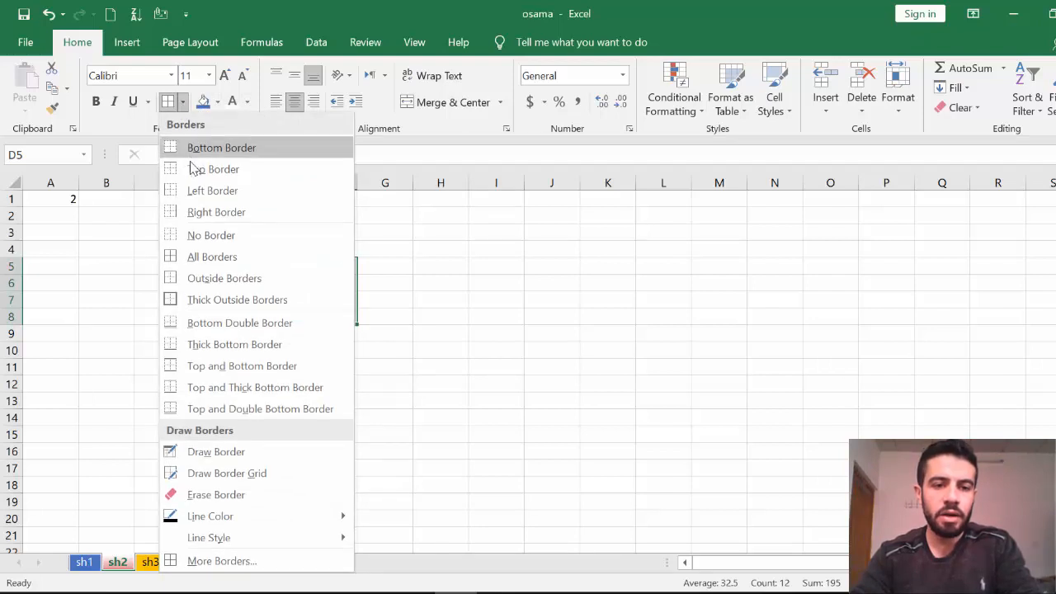
{"action": "left_click", "coordinate": [221, 257]}
{"action": "left_click", "coordinate": [354, 381]}
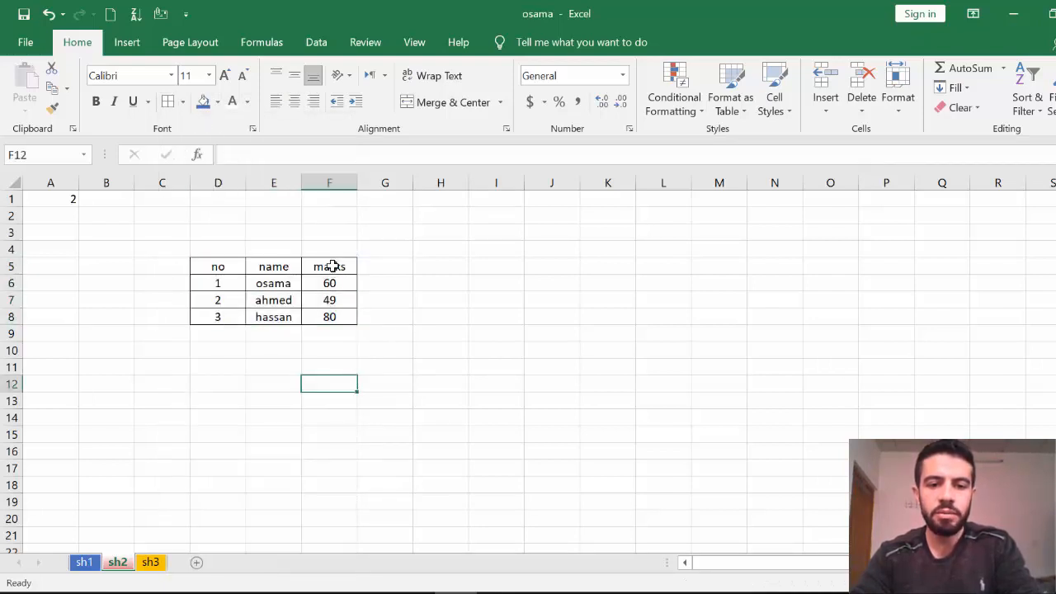
Give the header row D5:F5 a blue fill and white text.
{"action": "left_click_drag", "start_coordinate": [332, 266], "coordinate": [223, 268]}
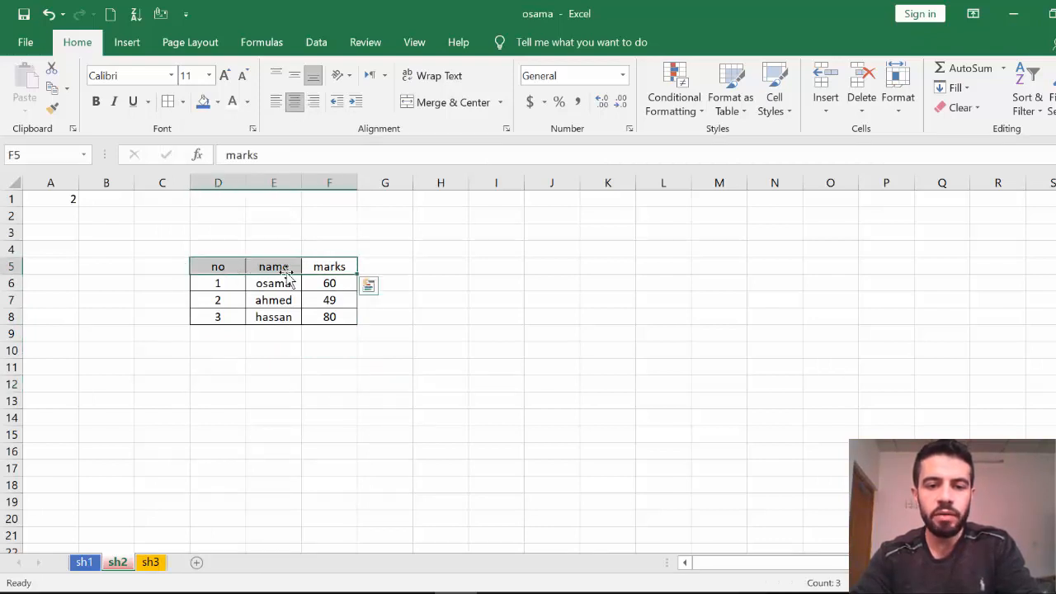
{"action": "left_click", "coordinate": [204, 105]}
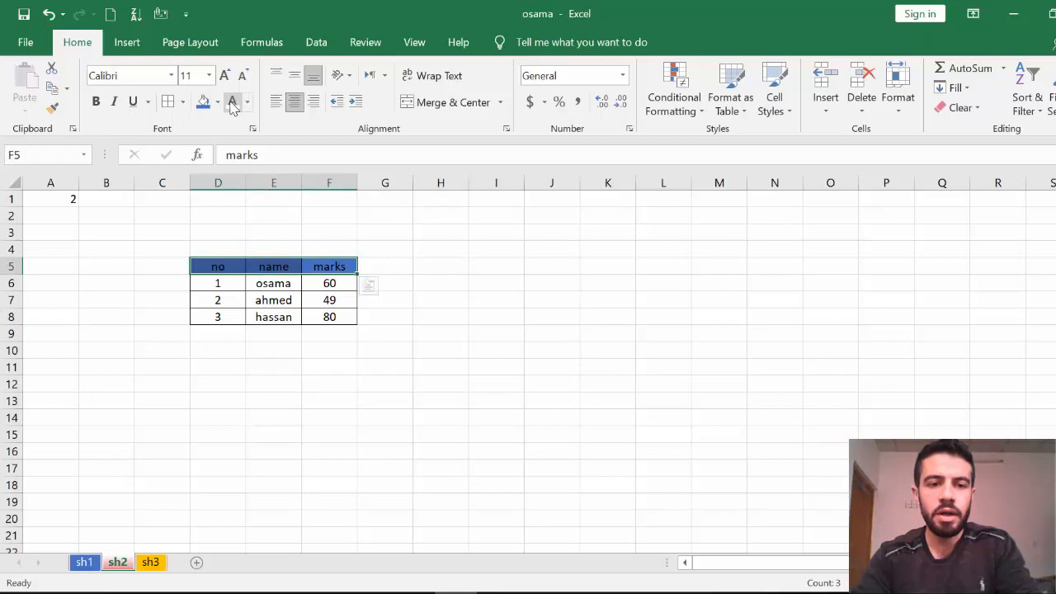
{"action": "left_click", "coordinate": [232, 103]}
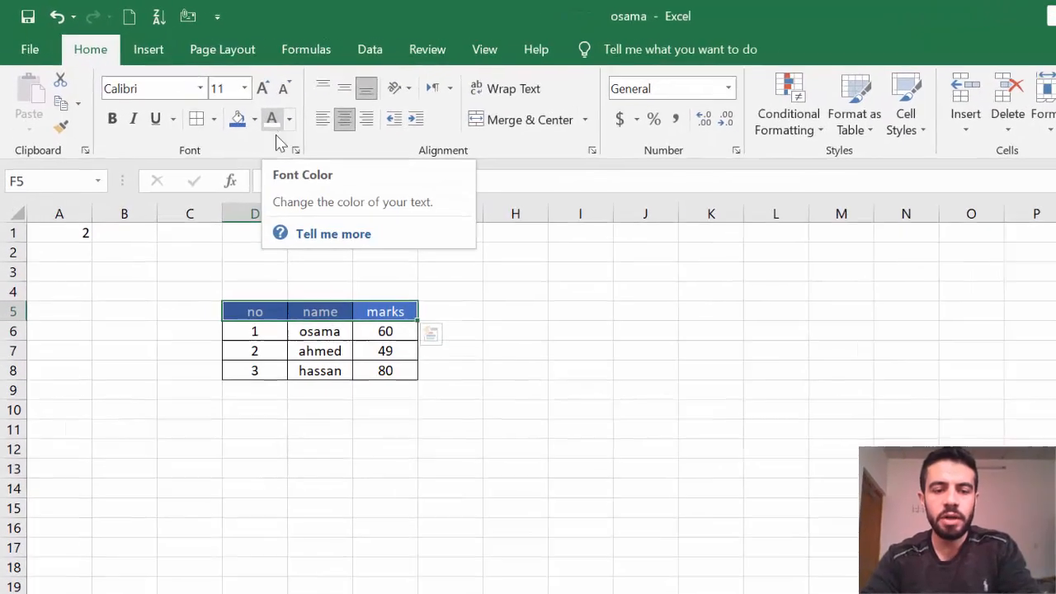
Bold the header row and raise the whole table's text to 14 pt.
{"action": "left_click", "coordinate": [113, 118]}
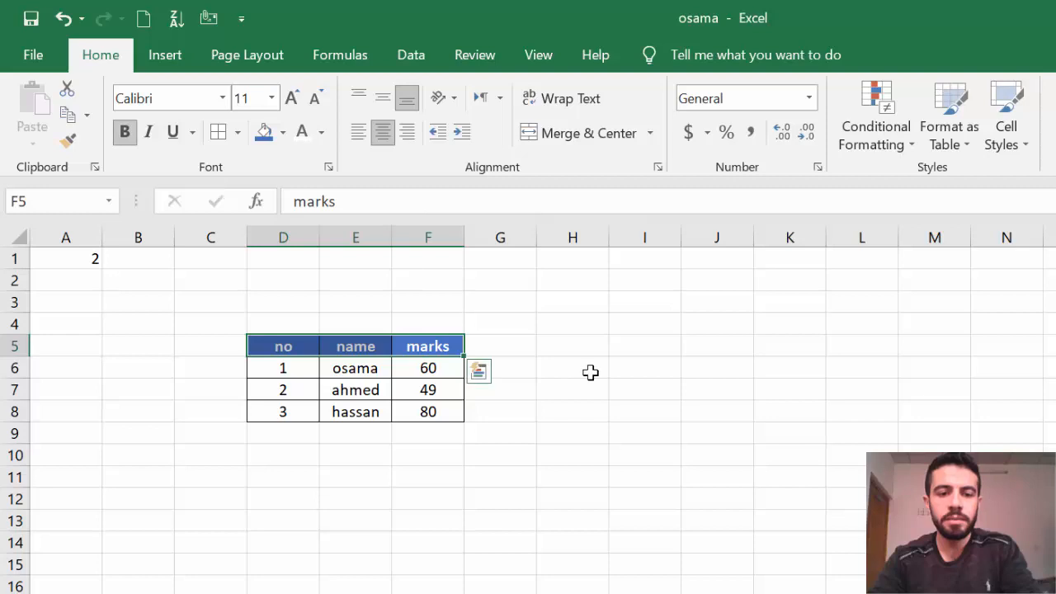
{"action": "left_click", "coordinate": [619, 410]}
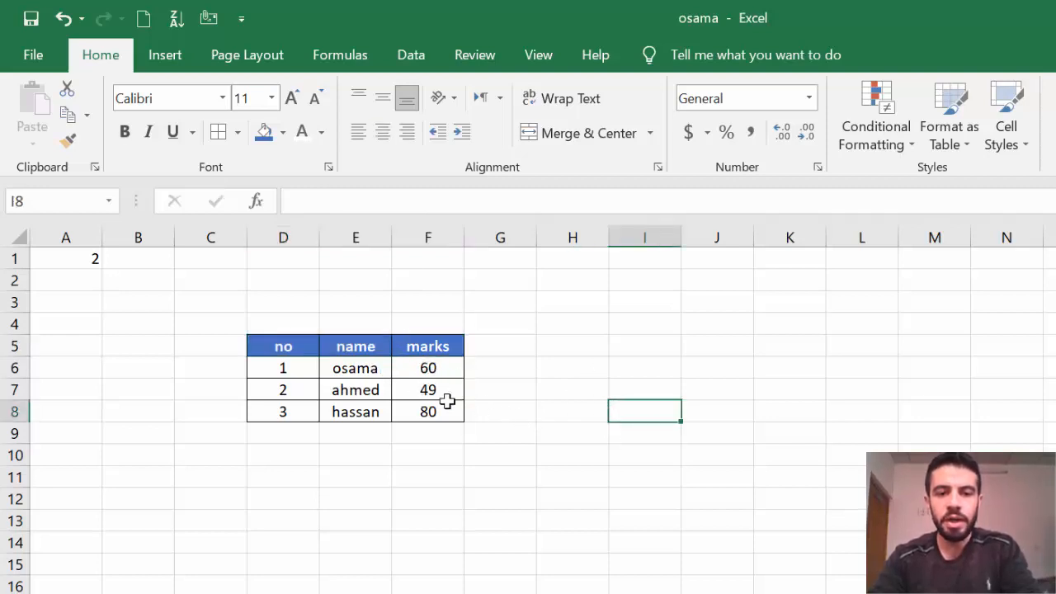
{"action": "left_click_drag", "start_coordinate": [305, 355], "coordinate": [432, 403]}
{"action": "left_click", "coordinate": [293, 98]}
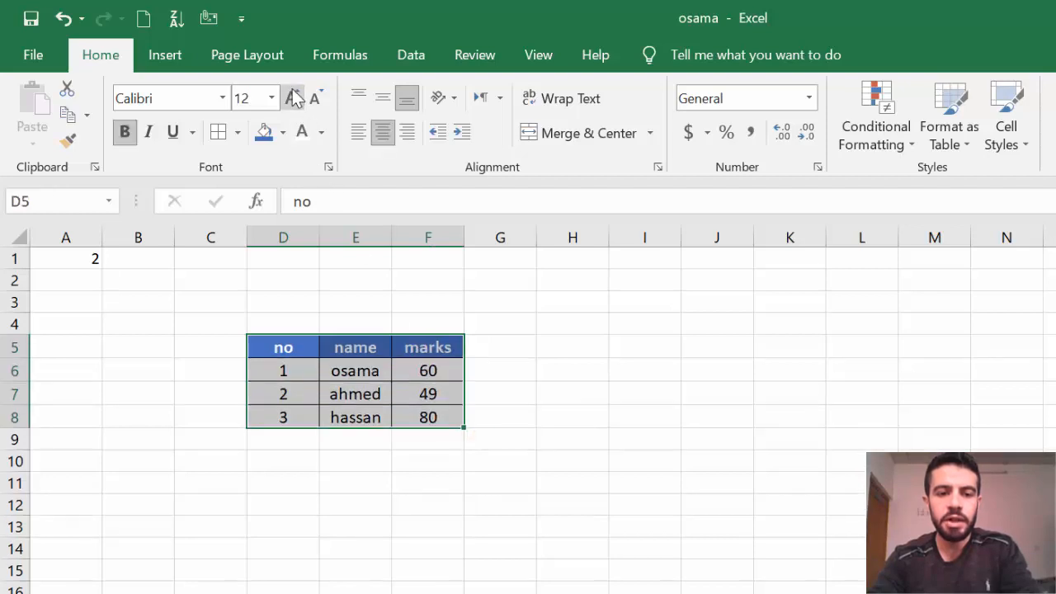
{"action": "left_click", "coordinate": [293, 98]}
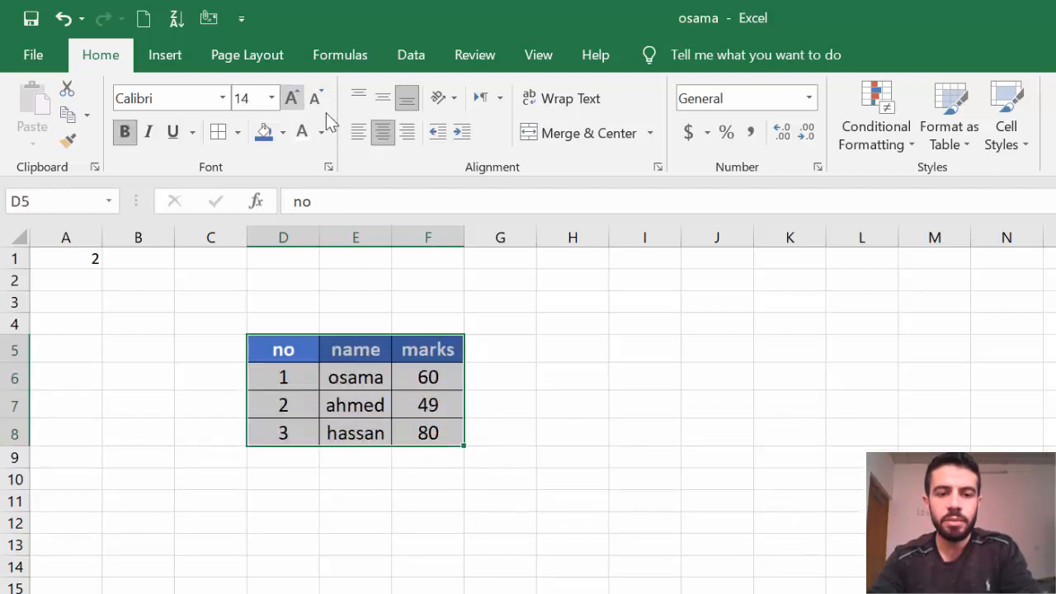
{"action": "left_click", "coordinate": [561, 330]}
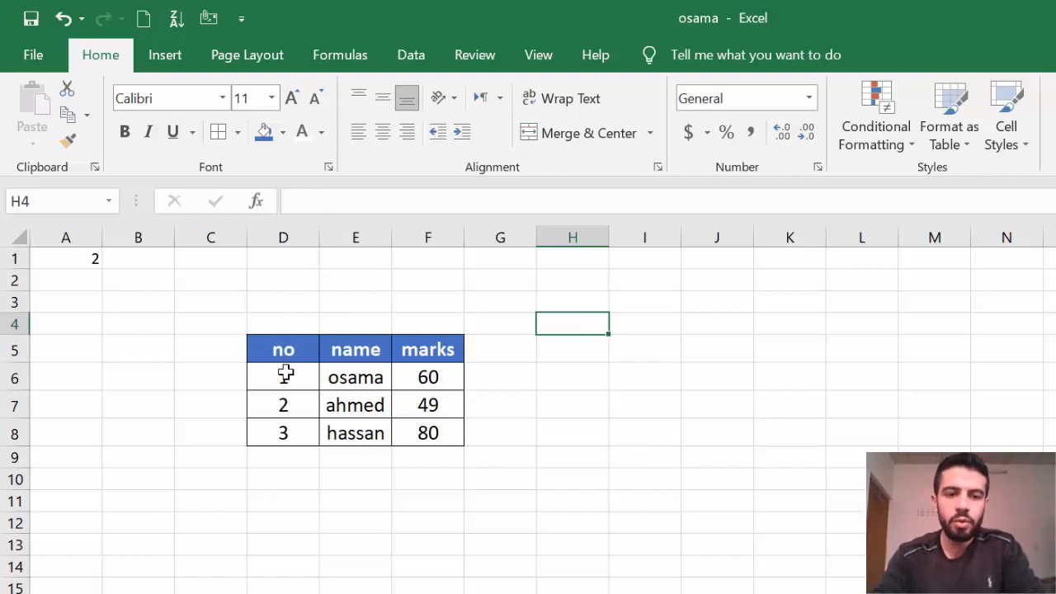
{"action": "left_click", "coordinate": [350, 354]}
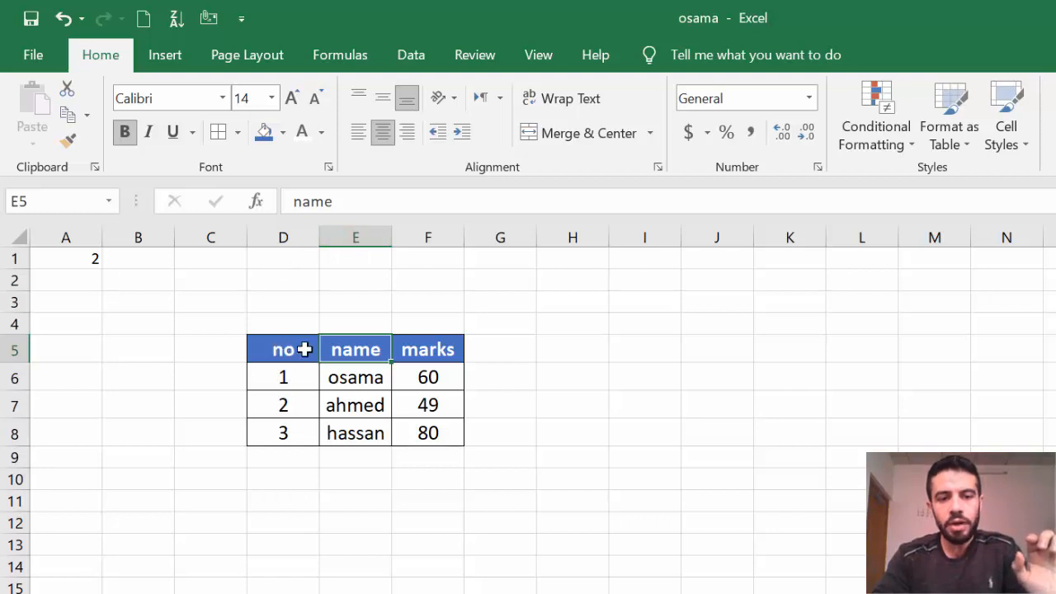
Insert a blank column at E, before the name column.
{"action": "left_click", "coordinate": [358, 236]}
{"action": "right_click", "coordinate": [358, 236]}
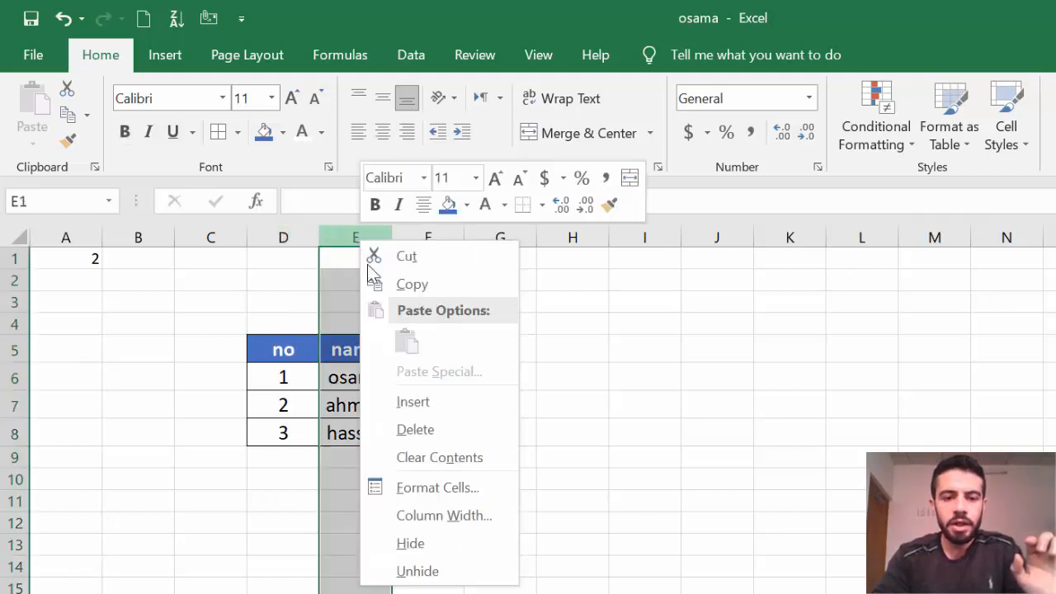
{"action": "left_click", "coordinate": [412, 402]}
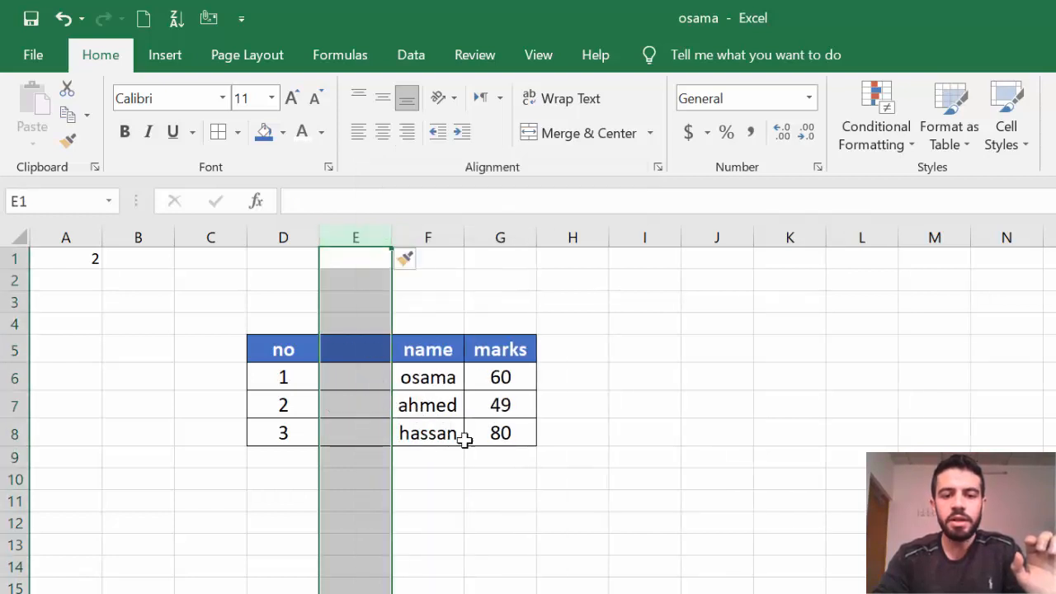
{"action": "left_click", "coordinate": [505, 485]}
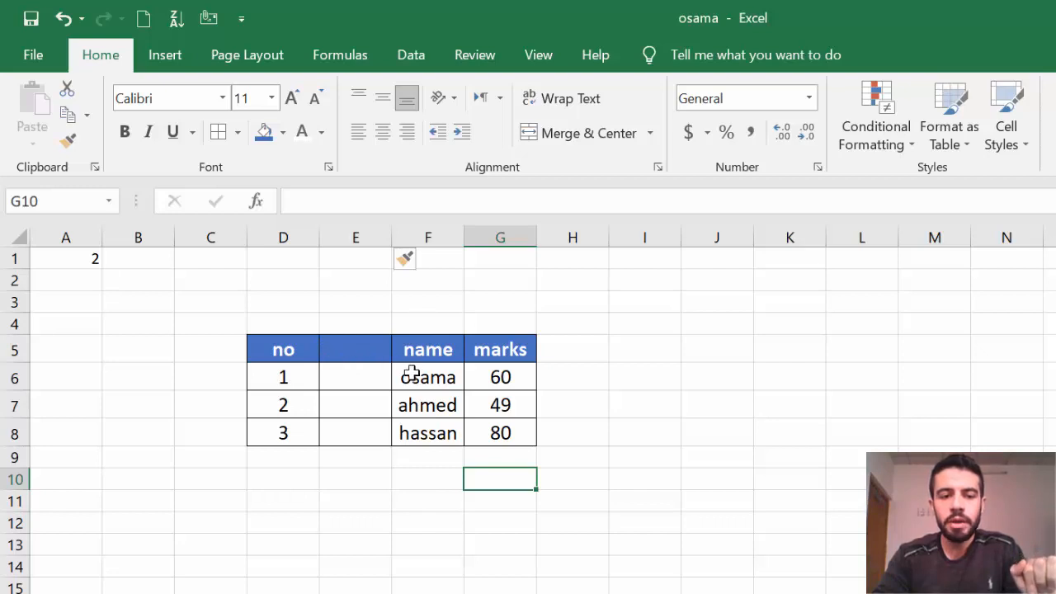
Select the cells holding the numbers 2 and 3 in the no column.
{"action": "left_click", "coordinate": [251, 407]}
{"action": "left_click", "coordinate": [281, 434]}
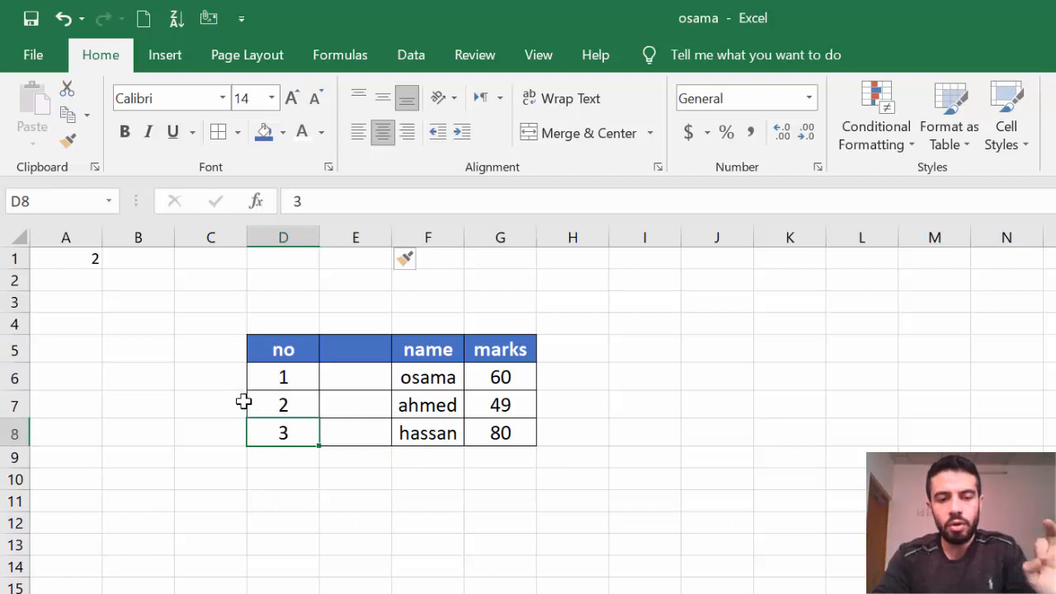
{"action": "left_click", "coordinate": [287, 408]}
{"action": "left_click", "coordinate": [293, 437]}
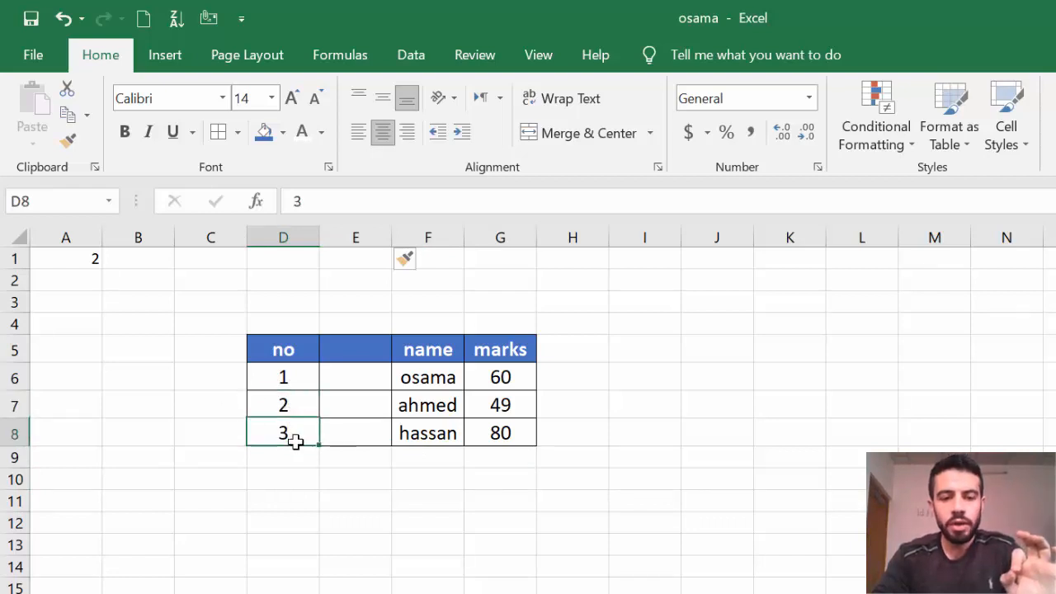
{"action": "left_click", "coordinate": [272, 404]}
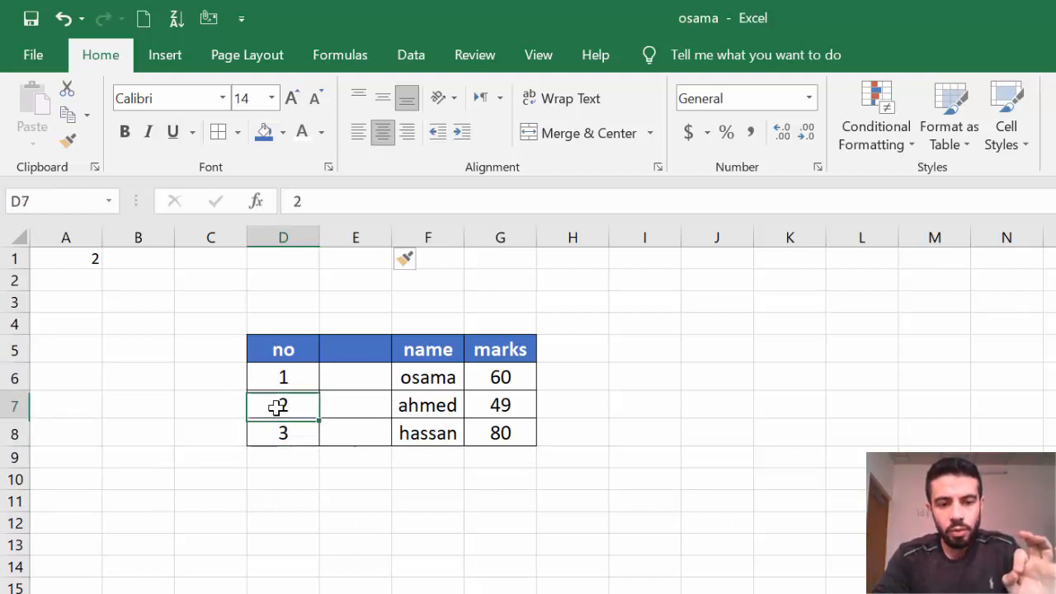
Insert a blank row 8 above hassan's entry so hassan (3, 80) moves to row 9.
{"action": "left_click", "coordinate": [14, 435]}
{"action": "right_click", "coordinate": [18, 437]}
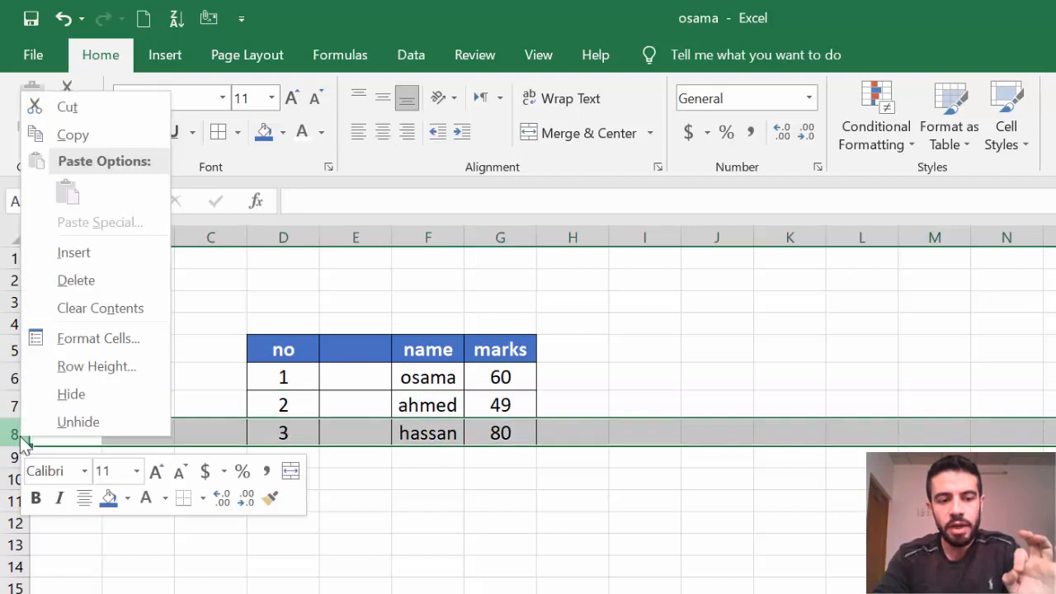
{"action": "left_click", "coordinate": [56, 253]}
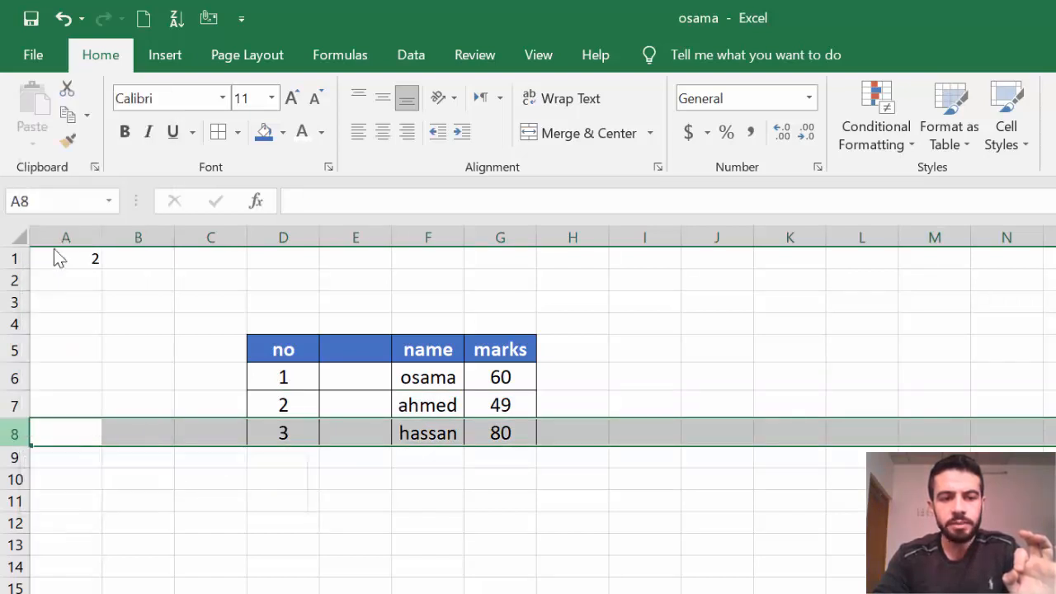
{"action": "left_click", "coordinate": [417, 506]}
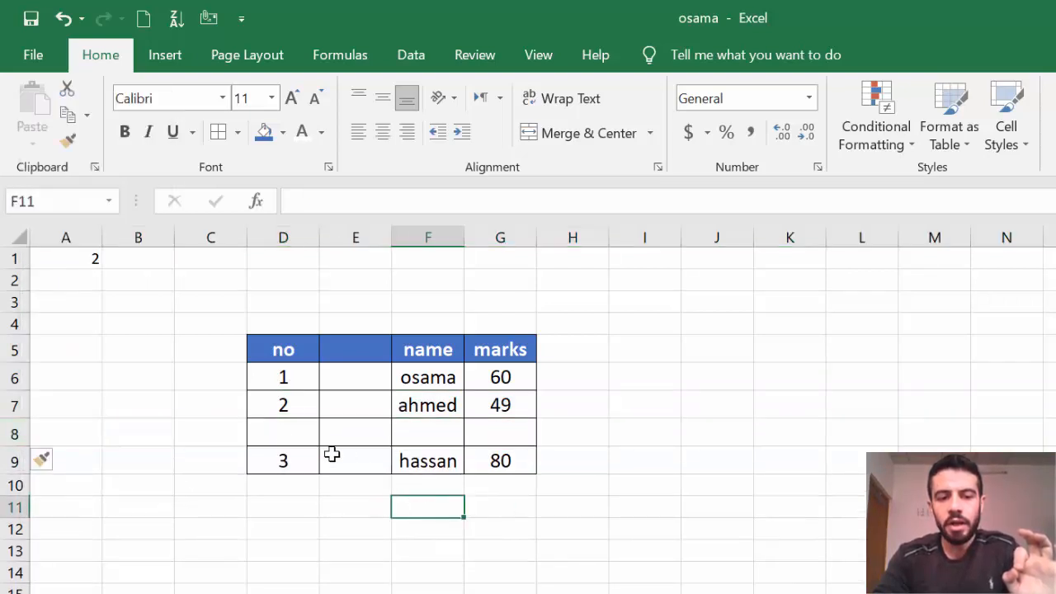
{"action": "left_click_drag", "start_coordinate": [279, 434], "coordinate": [454, 438]}
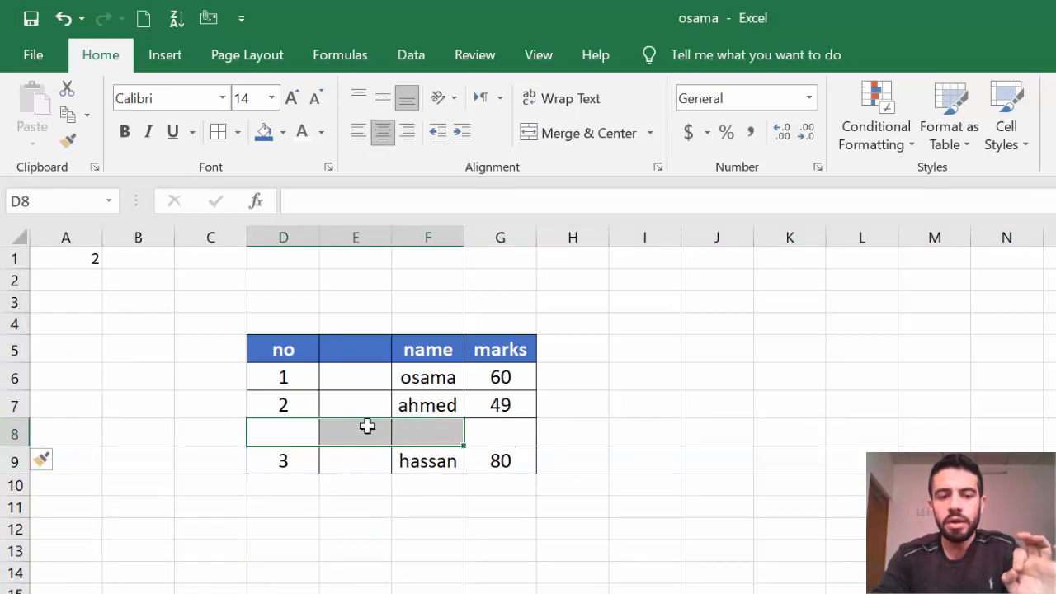
{"action": "left_click", "coordinate": [459, 529]}
{"action": "left_click", "coordinate": [357, 231]}
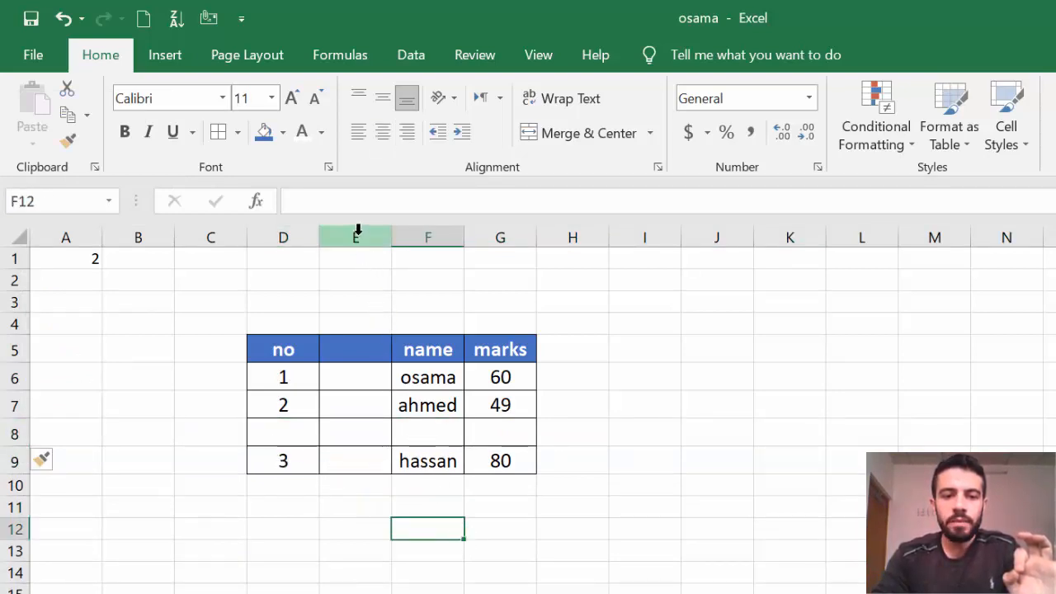
Delete the empty column E from the table.
{"action": "right_click", "coordinate": [357, 231]}
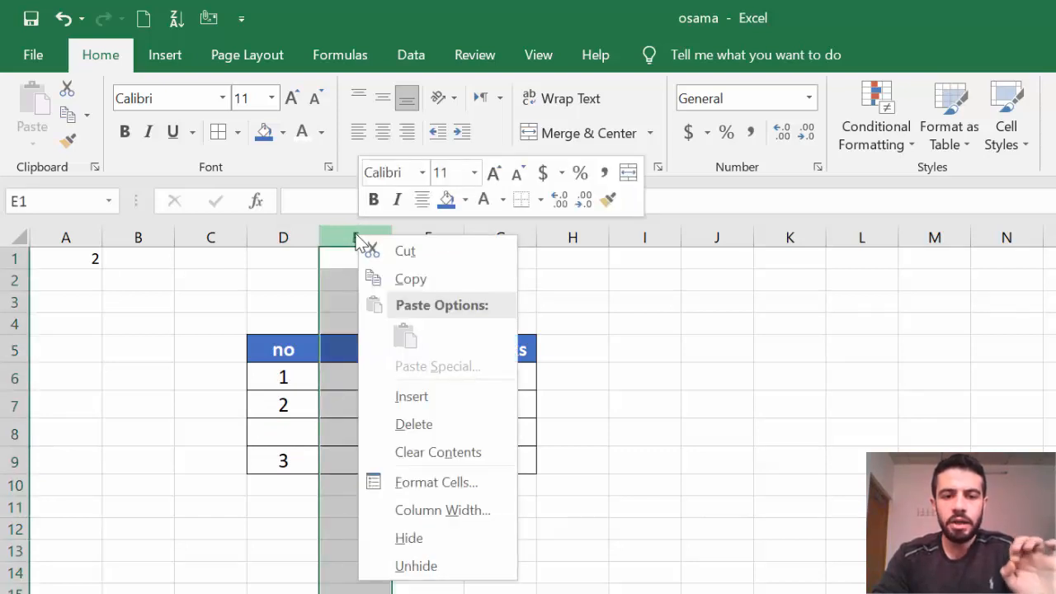
{"action": "left_click", "coordinate": [335, 303]}
{"action": "left_click", "coordinate": [360, 359]}
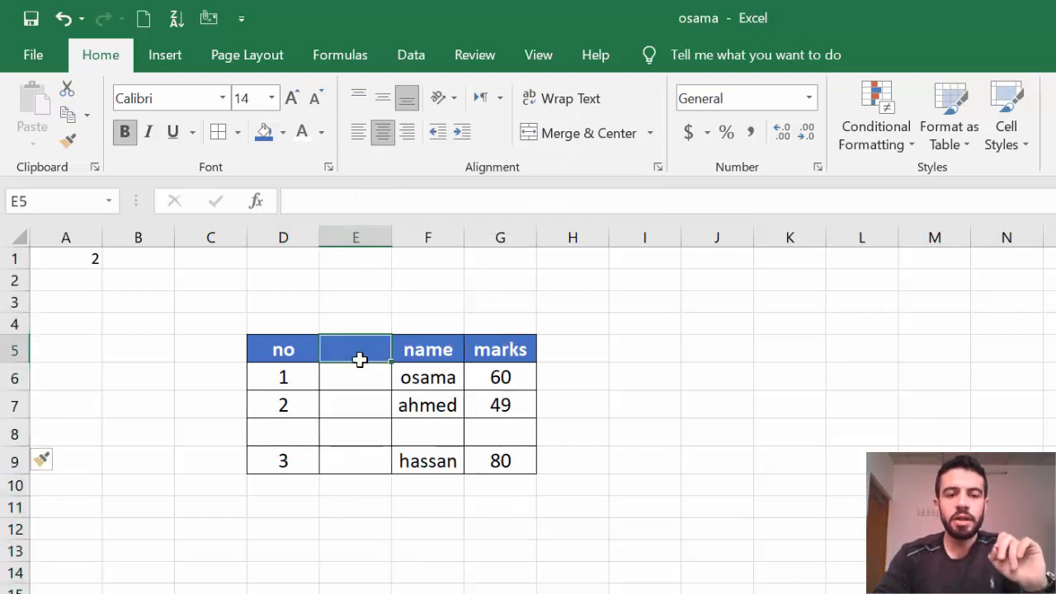
{"action": "left_click_drag", "start_coordinate": [360, 359], "coordinate": [370, 448]}
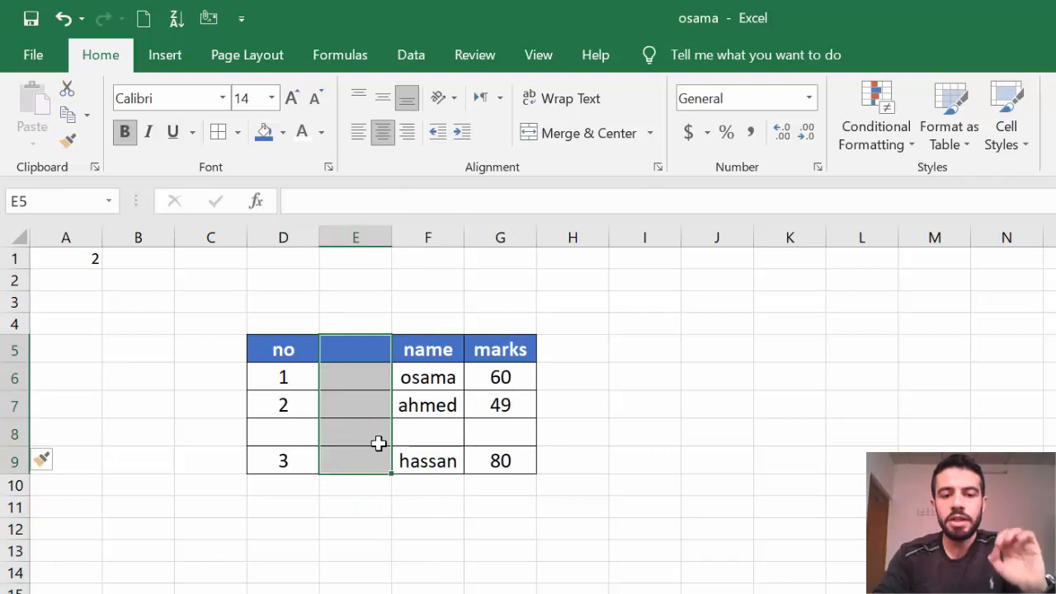
{"action": "right_click", "coordinate": [358, 235]}
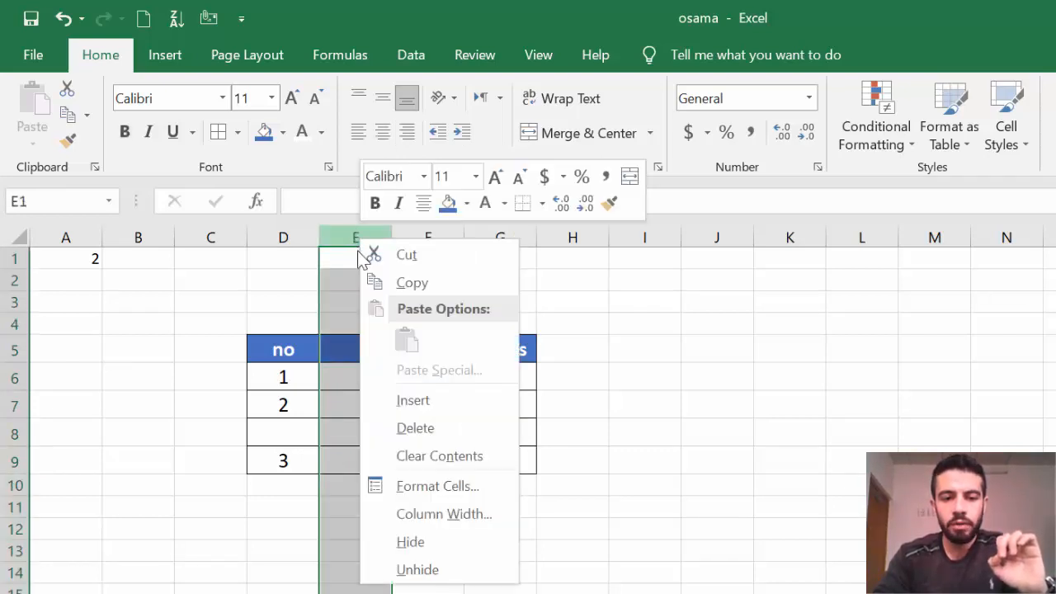
{"action": "left_click", "coordinate": [433, 426]}
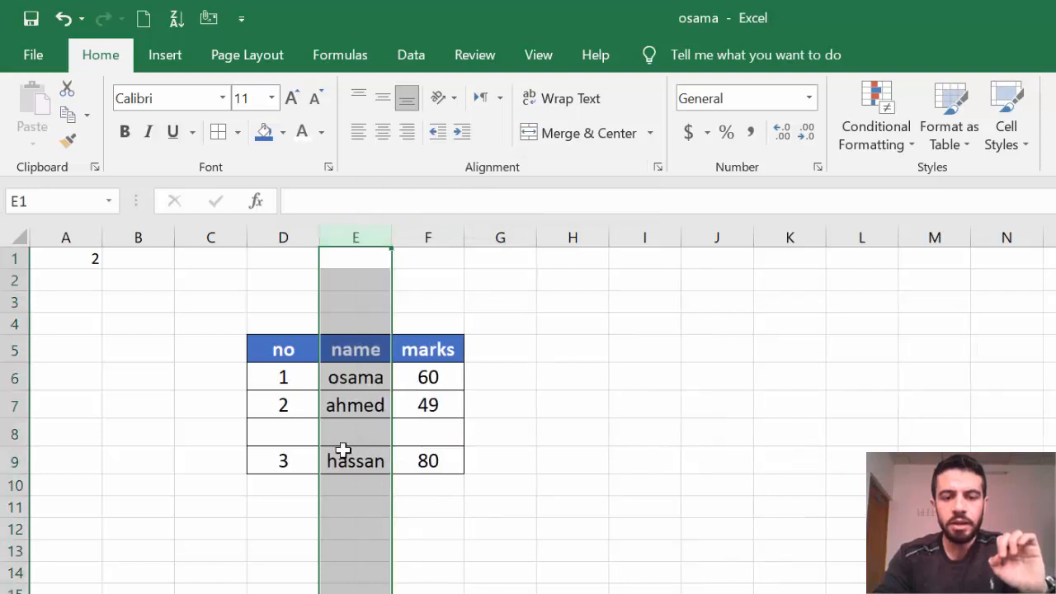
Delete the empty row 8 so hassan sits directly under ahmed.
{"action": "left_click", "coordinate": [14, 436]}
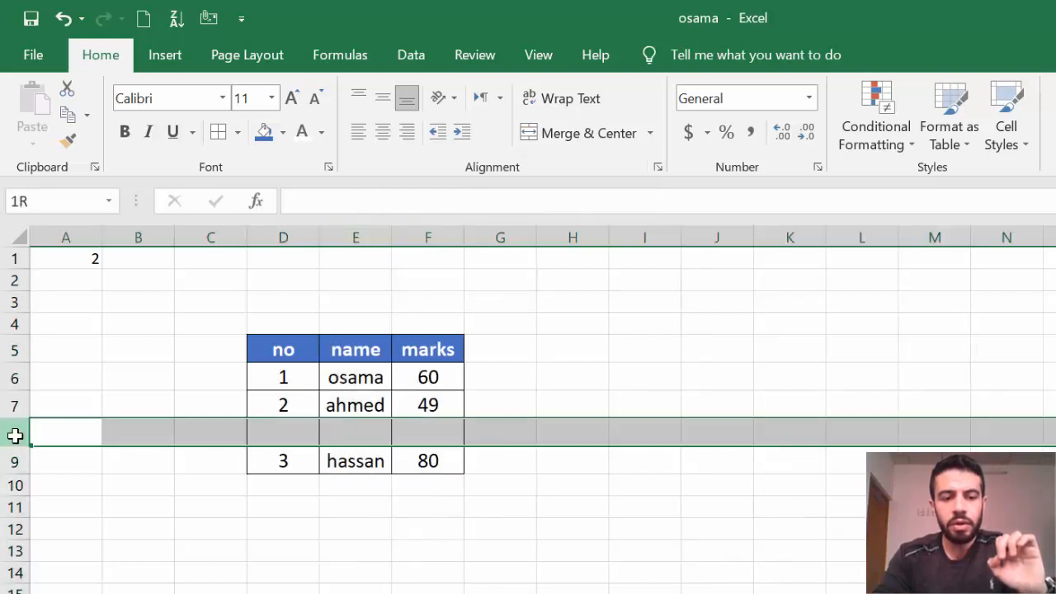
{"action": "right_click", "coordinate": [10, 434]}
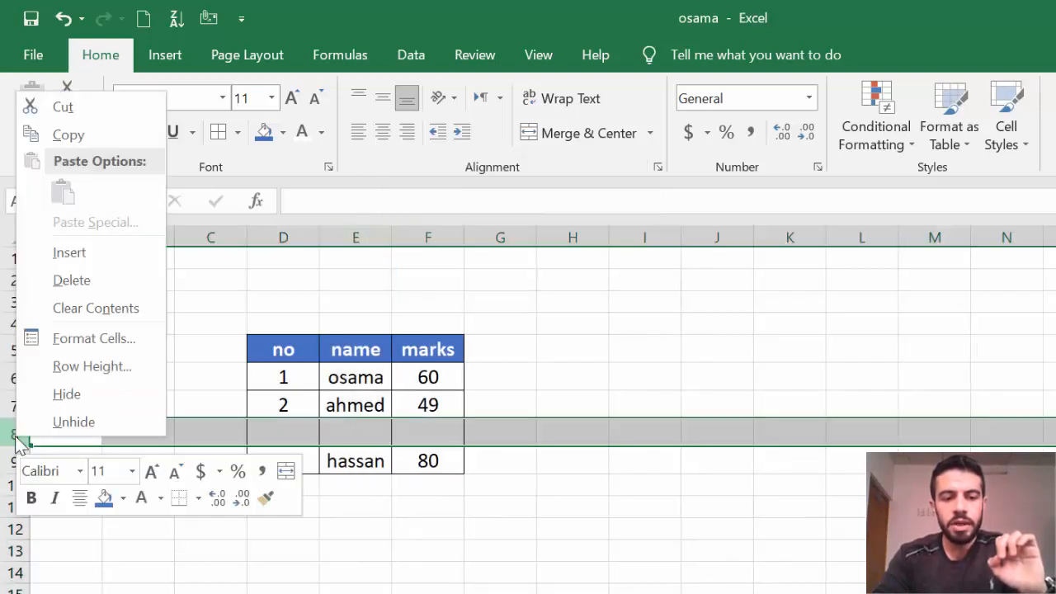
{"action": "left_click", "coordinate": [62, 283]}
{"action": "left_click", "coordinate": [651, 575]}
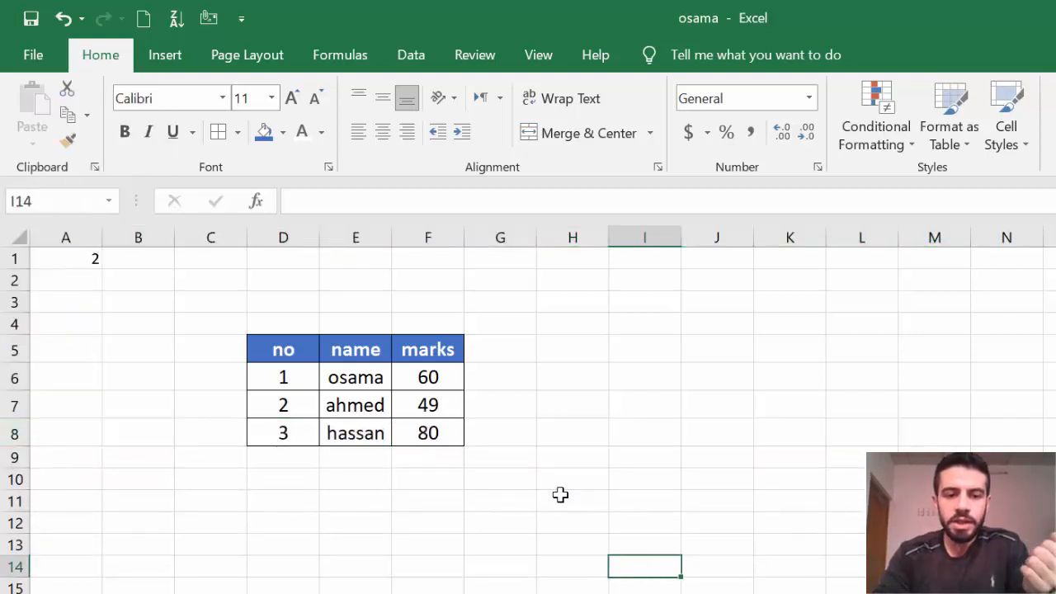
Insert a blank cell at E7 with Shift cells right, pushing ahmed and 49 rightward.
{"action": "right_click", "coordinate": [373, 405]}
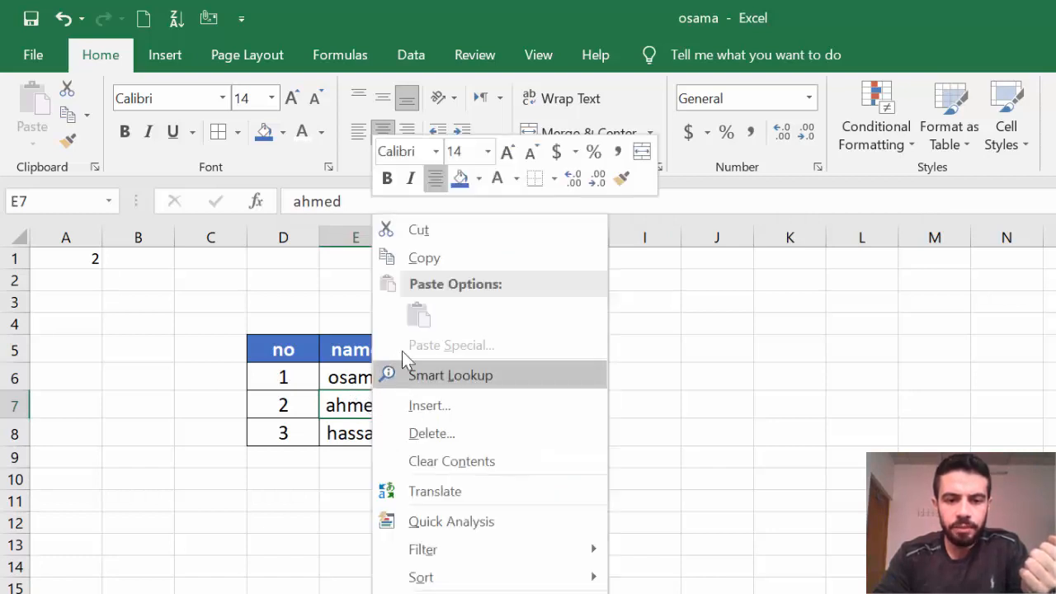
{"action": "left_click", "coordinate": [449, 407]}
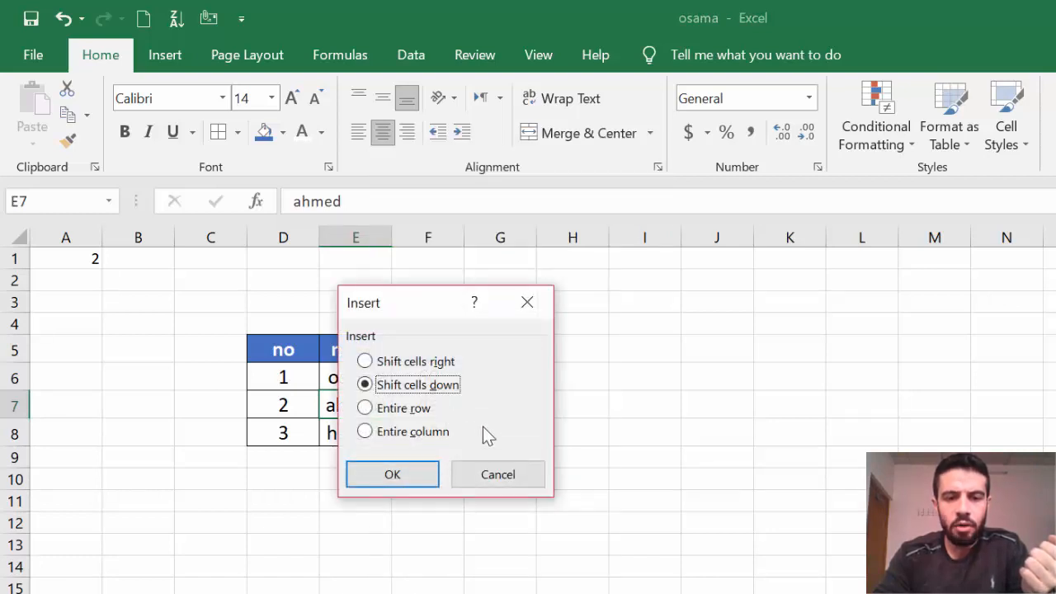
{"action": "left_click", "coordinate": [424, 368]}
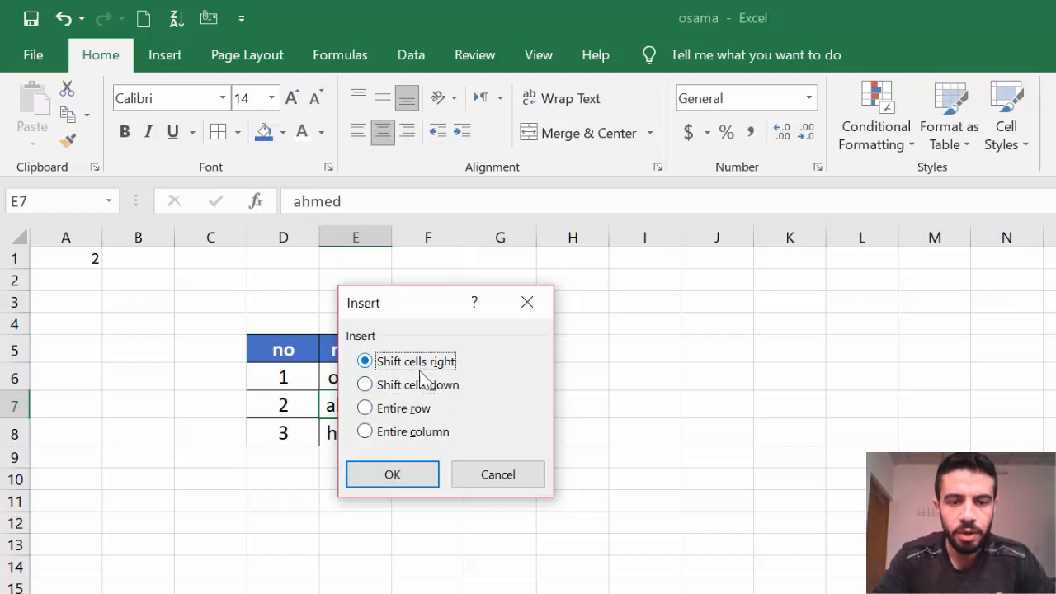
{"action": "left_click", "coordinate": [405, 484]}
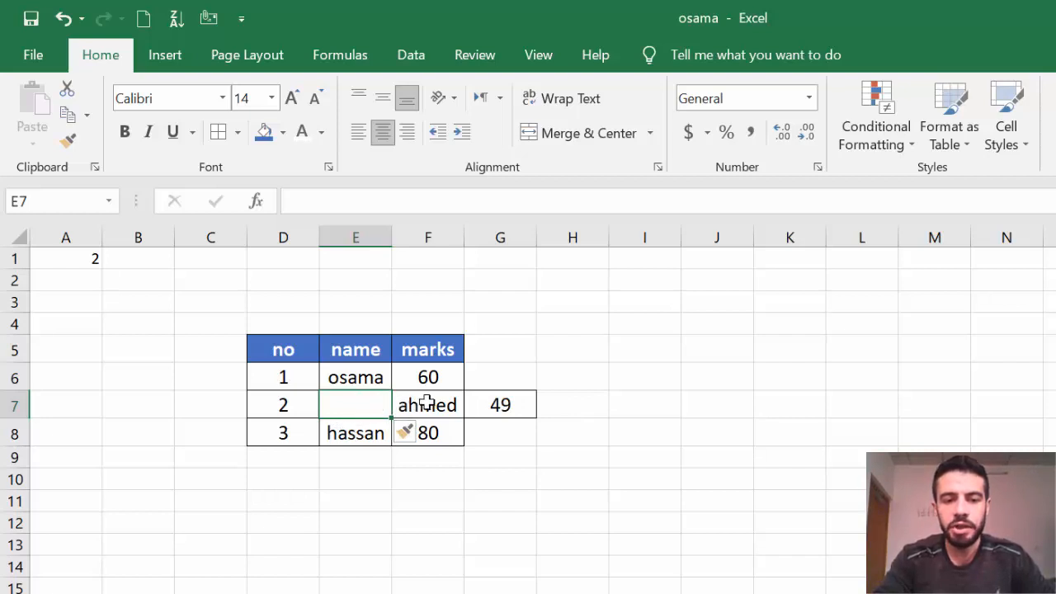
Delete cell E7 shifting cells up, then undo that deletion with Ctrl+Z.
{"action": "right_click", "coordinate": [364, 404]}
{"action": "key", "text": "Escape"}
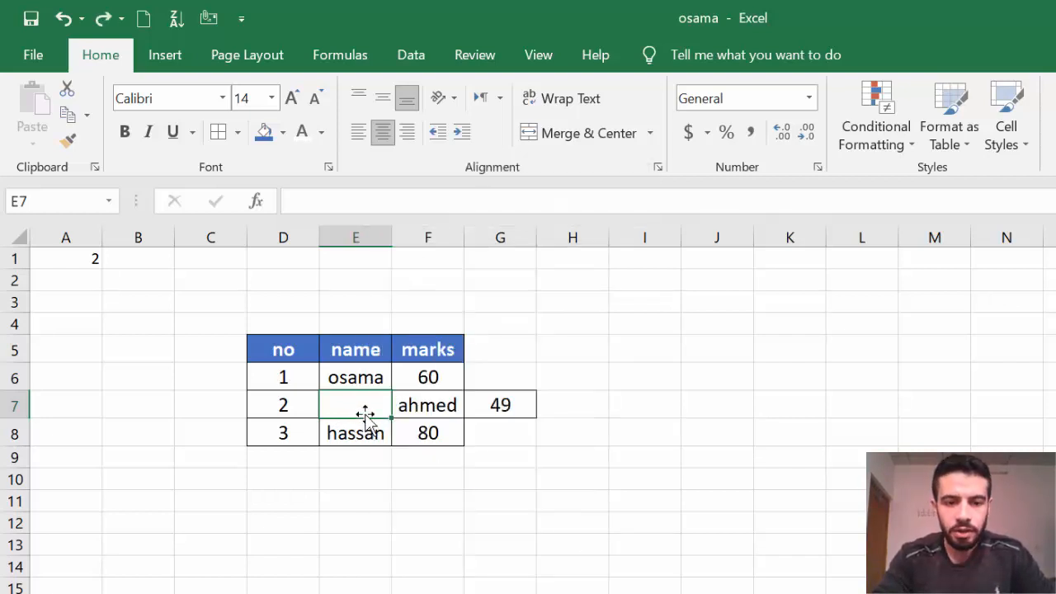
{"action": "right_click", "coordinate": [364, 404]}
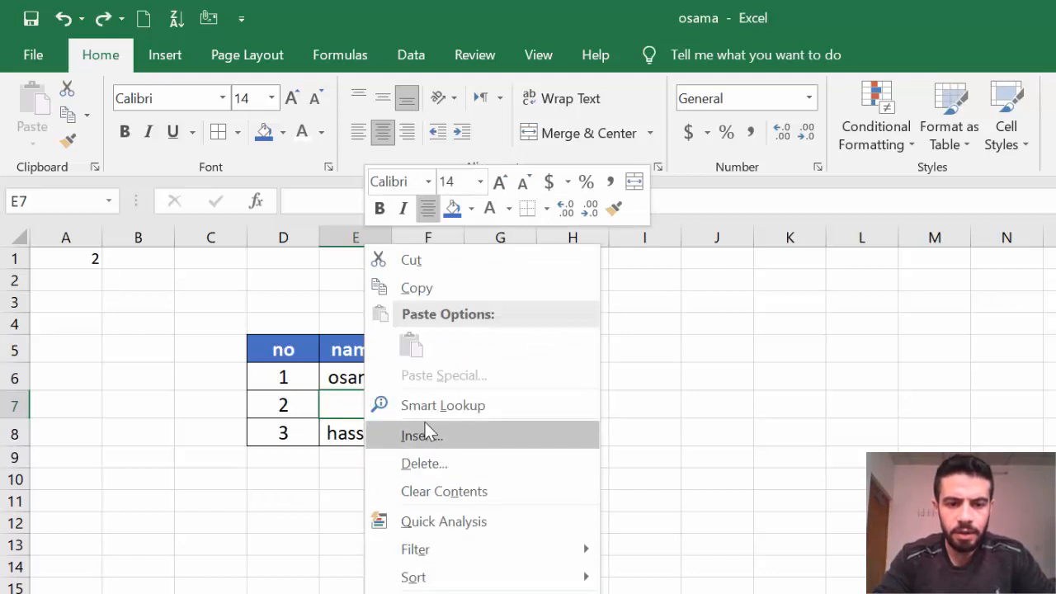
{"action": "left_click", "coordinate": [427, 462]}
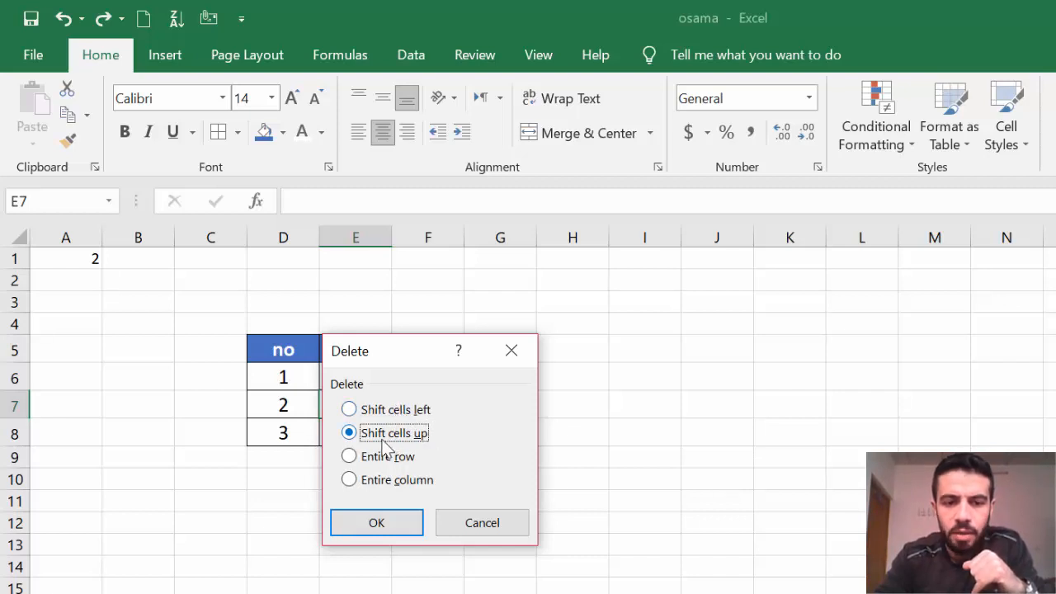
{"action": "left_click", "coordinate": [400, 527]}
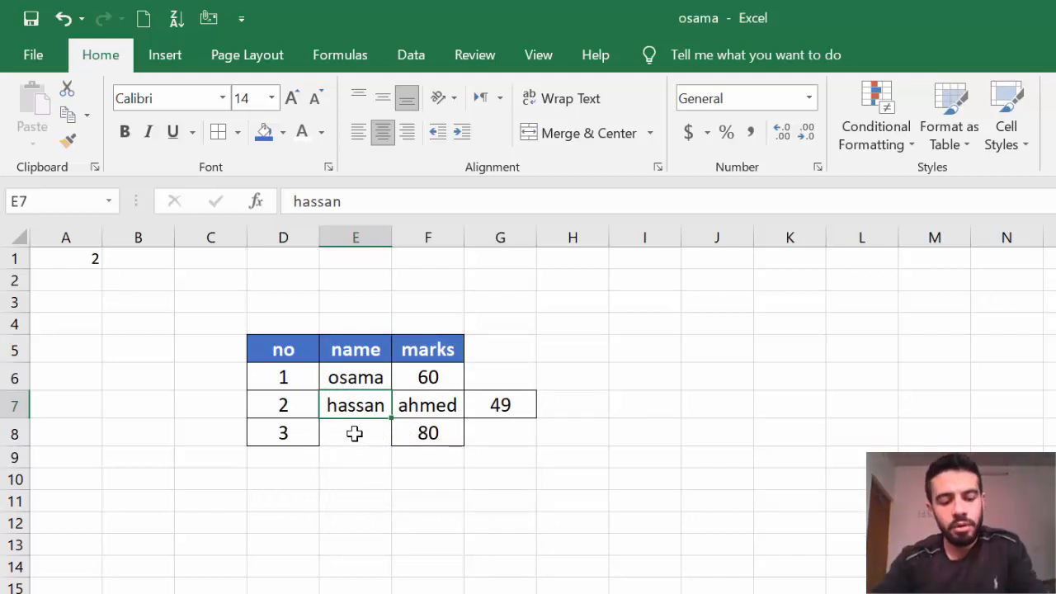
{"action": "key", "text": "ctrl+z"}
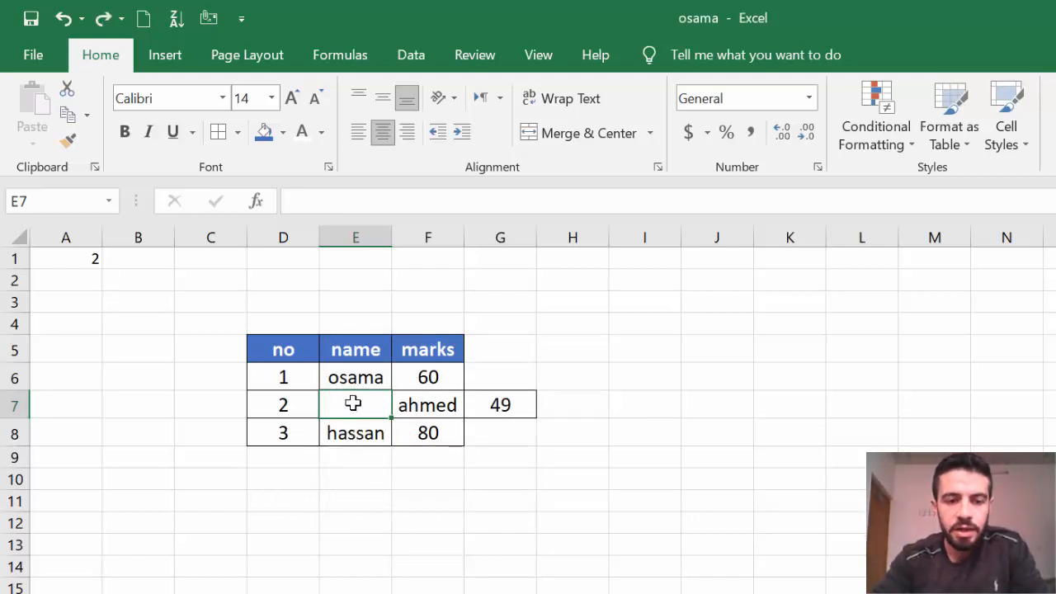
Delete blank cell E7 with Shift cells left so row 7 reads 2, ahmed, 49.
{"action": "right_click", "coordinate": [353, 403]}
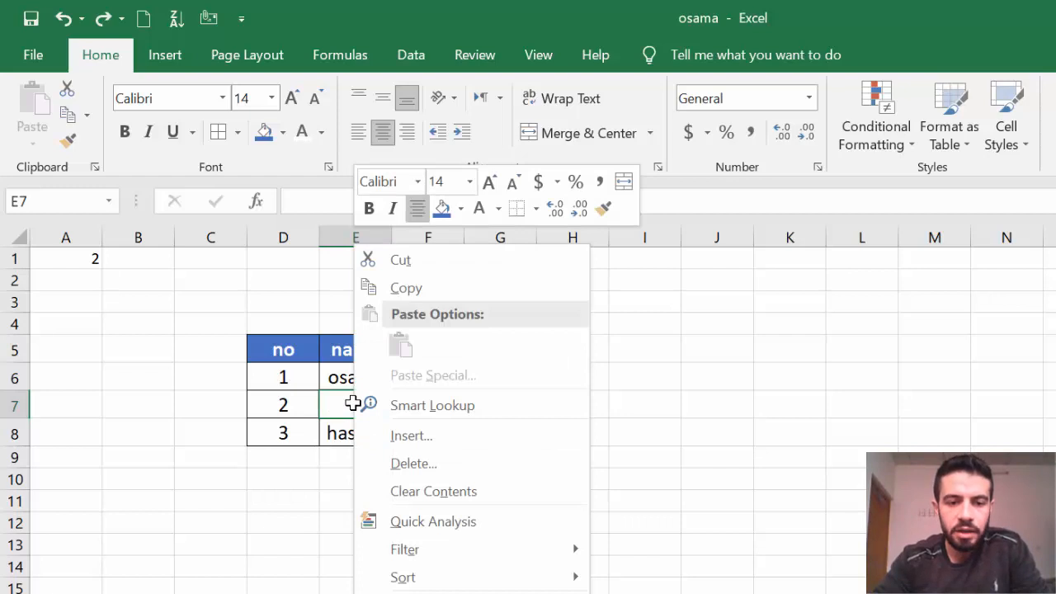
{"action": "left_click", "coordinate": [439, 463]}
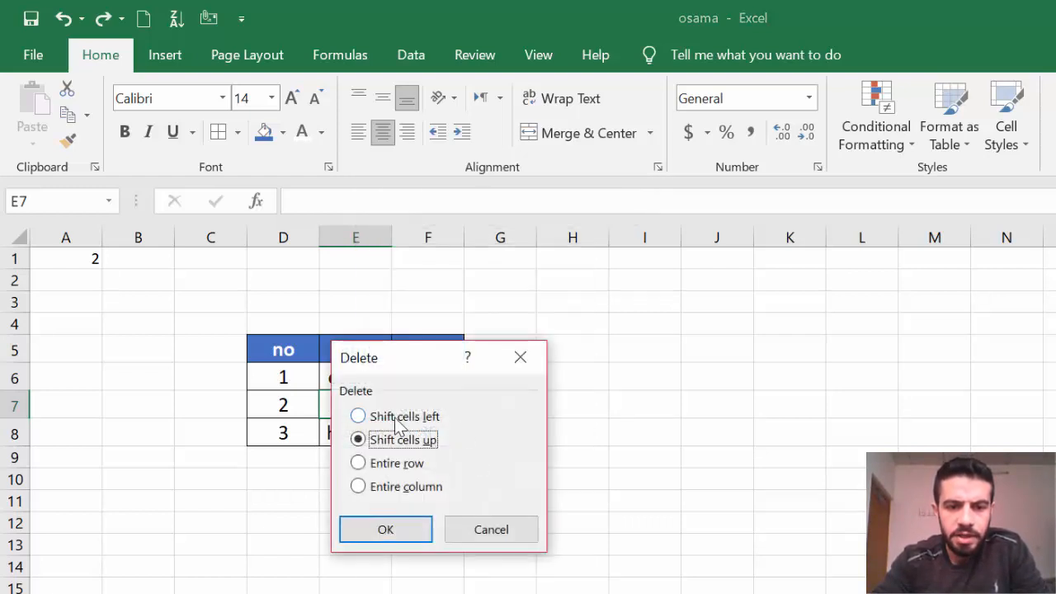
{"action": "left_click", "coordinate": [357, 415]}
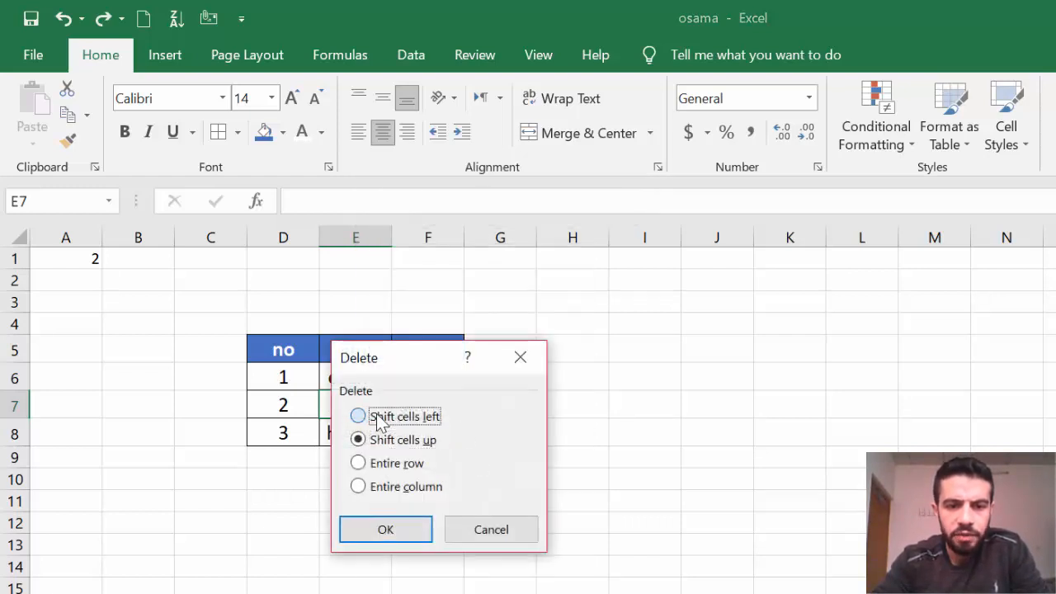
{"action": "left_click", "coordinate": [412, 538]}
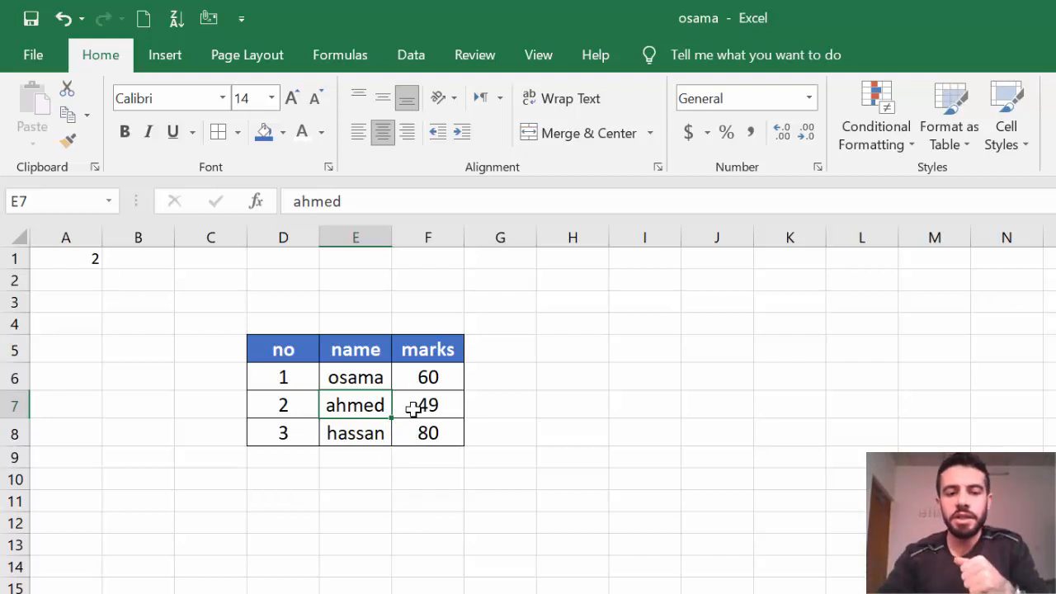
Format the marks in F6:F8 as euro Accounting amounts.
{"action": "left_click", "coordinate": [572, 501]}
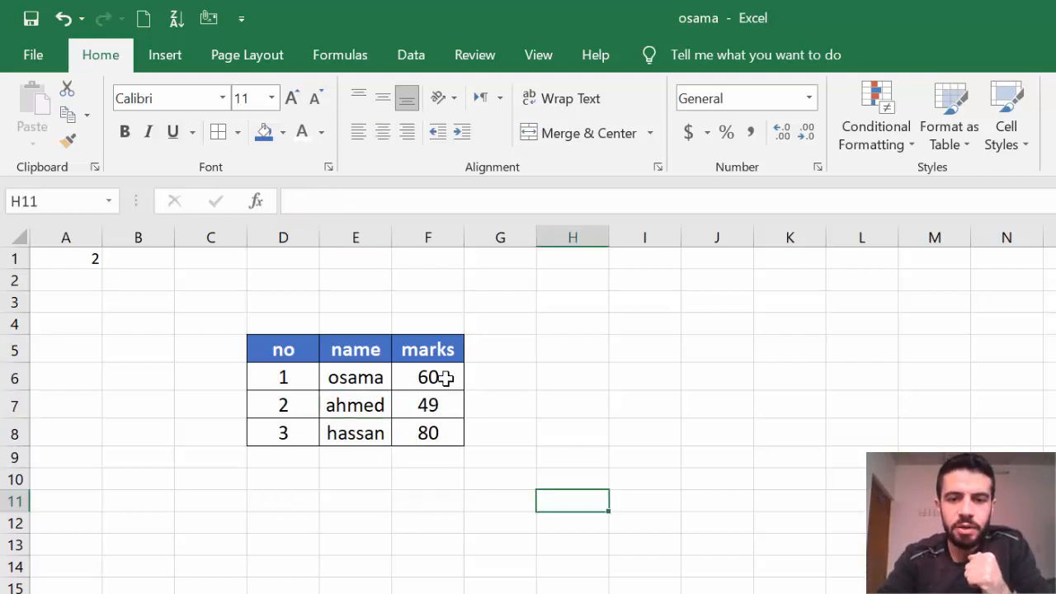
{"action": "left_click", "coordinate": [810, 98]}
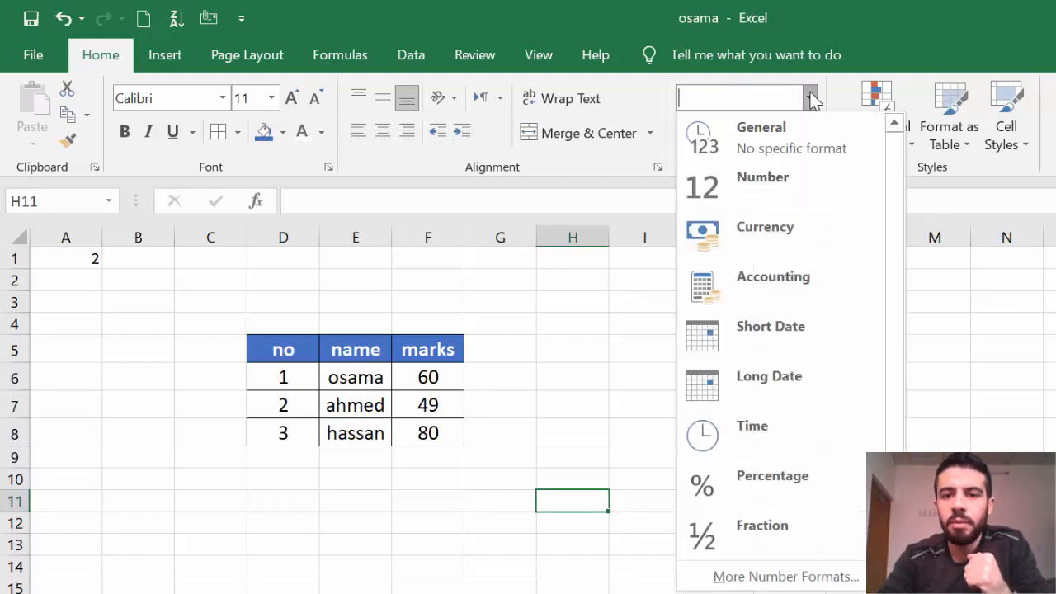
{"action": "left_click", "coordinate": [809, 98]}
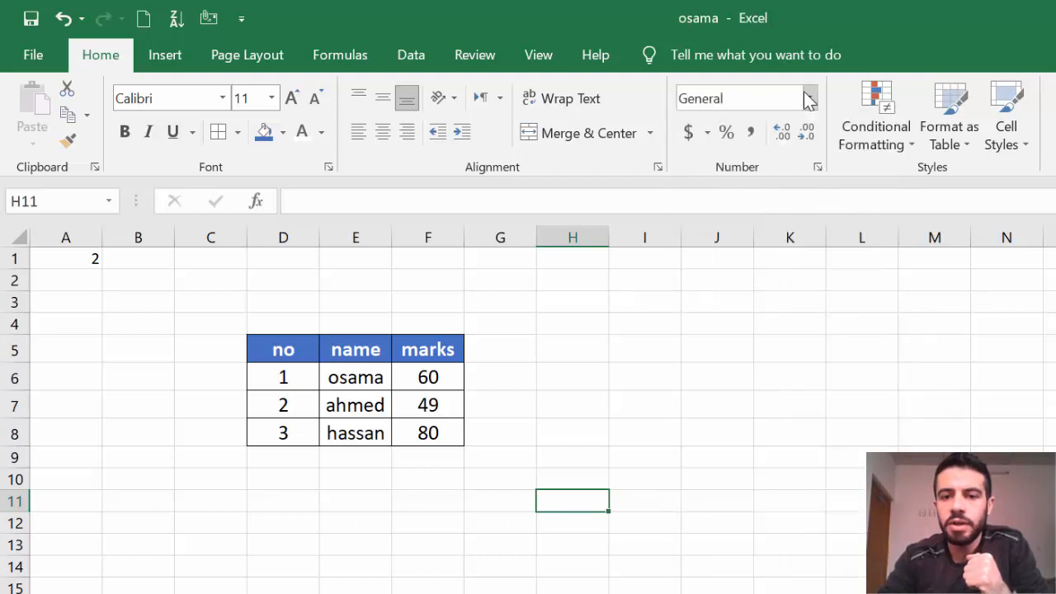
{"action": "left_click_drag", "start_coordinate": [432, 379], "coordinate": [434, 435]}
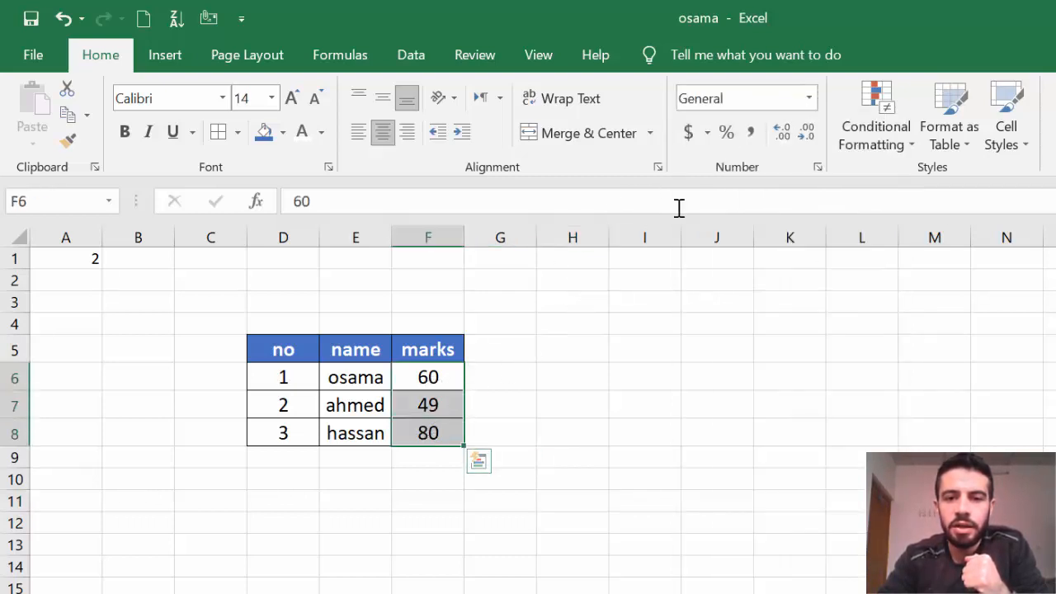
{"action": "left_click", "coordinate": [708, 134]}
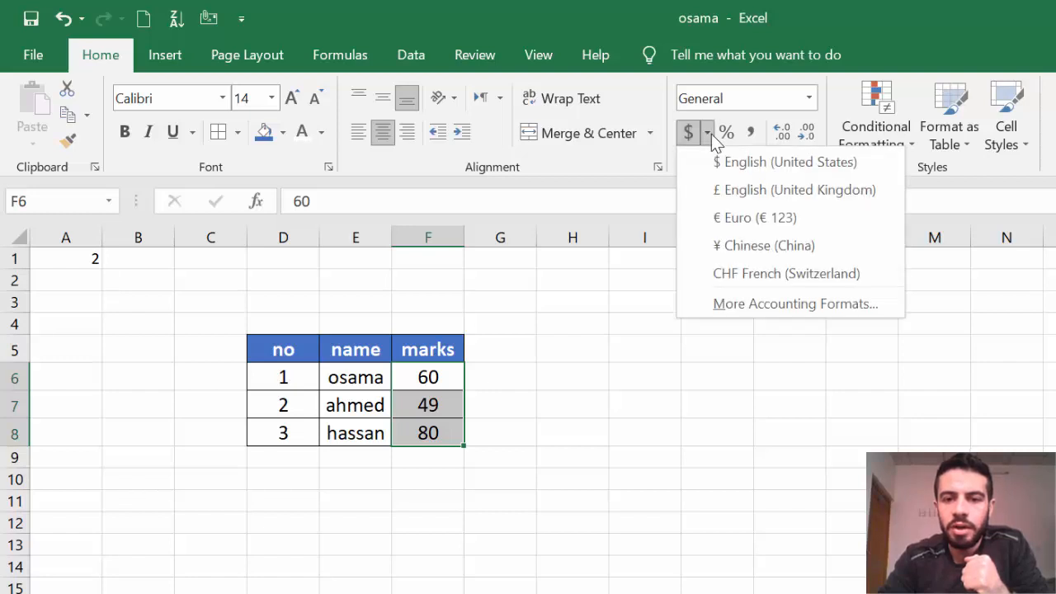
{"action": "left_click", "coordinate": [735, 217]}
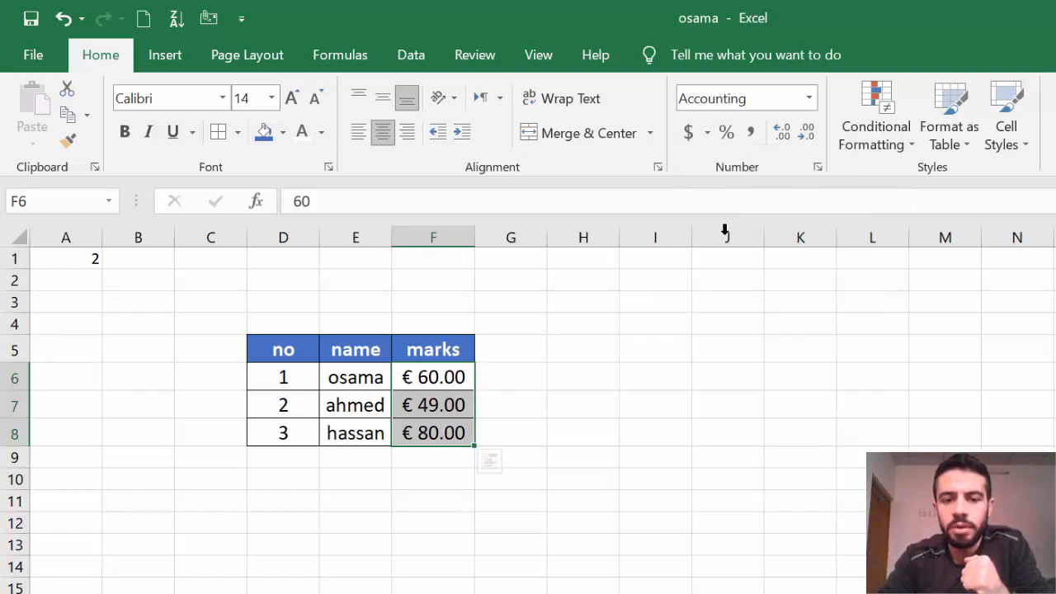
{"action": "left_click", "coordinate": [655, 413]}
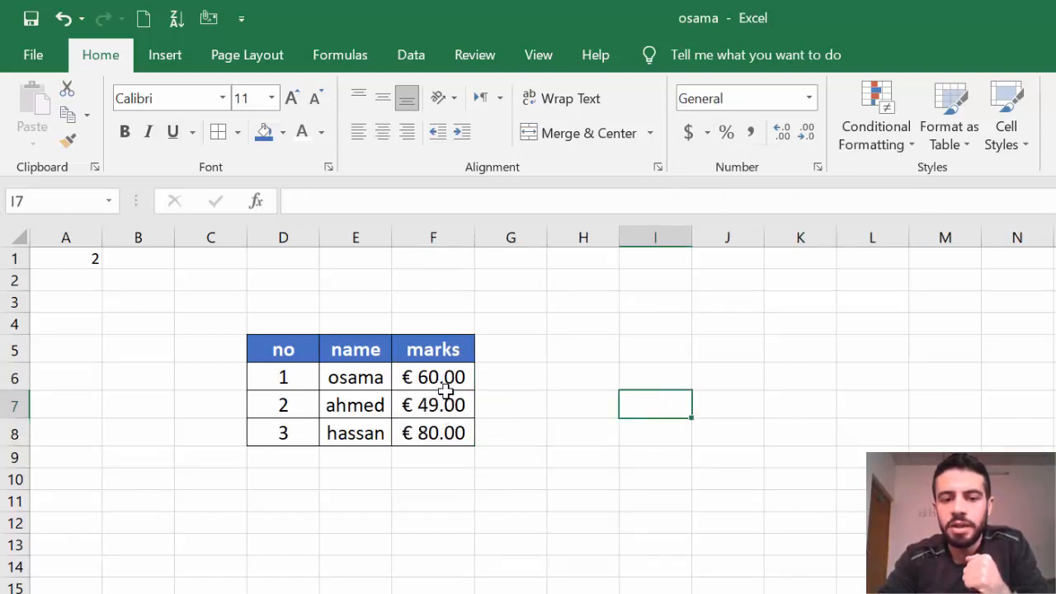
Apply Percent and Comma Style to F6:F8, then adjust decimals down to whole numbers.
{"action": "left_click_drag", "start_coordinate": [438, 377], "coordinate": [455, 431]}
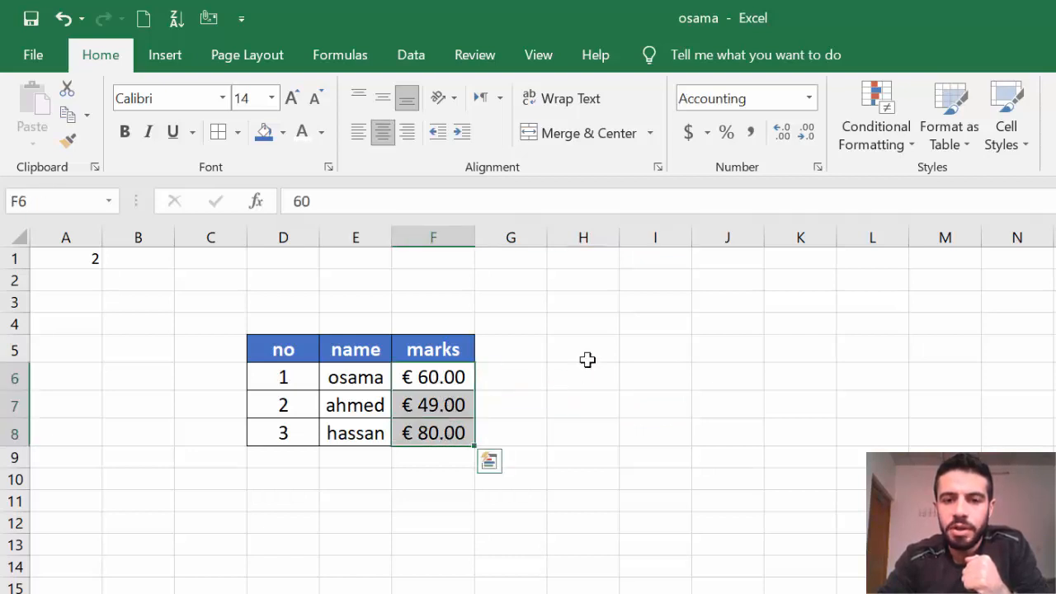
{"action": "left_click", "coordinate": [728, 135]}
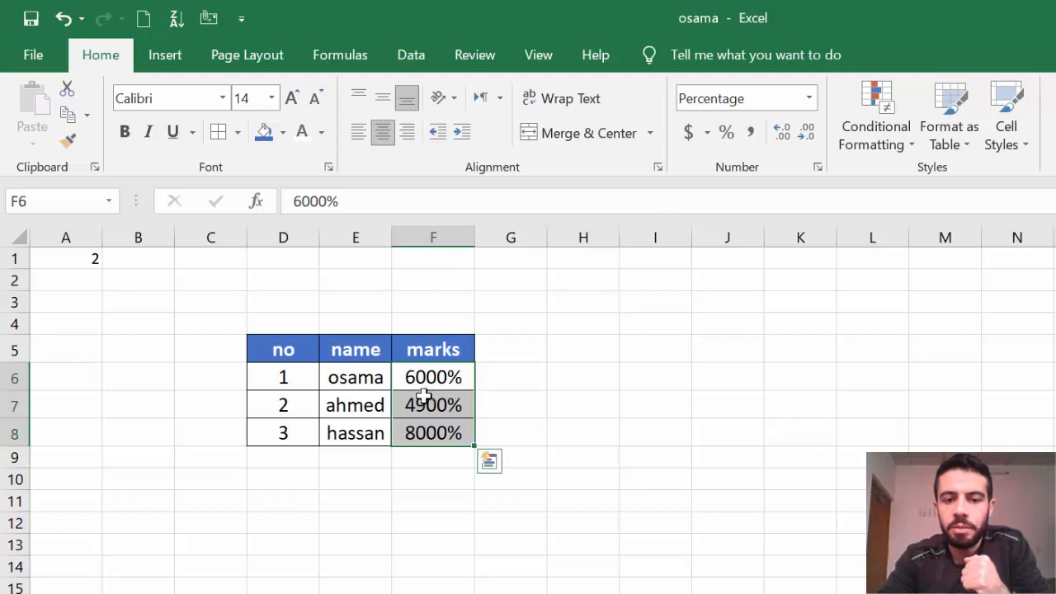
{"action": "left_click", "coordinate": [752, 134]}
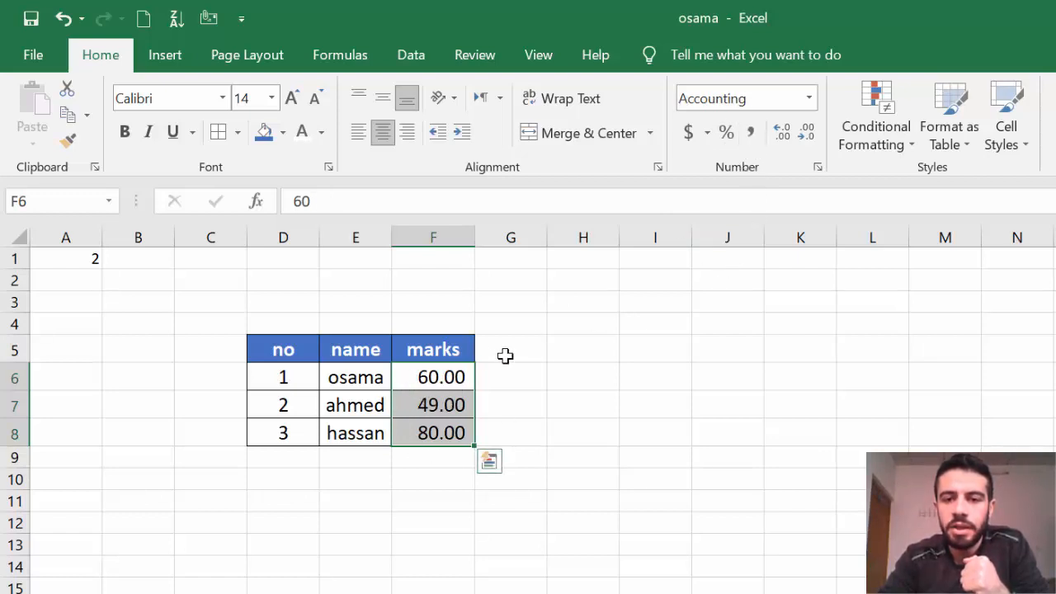
{"action": "left_click", "coordinate": [782, 134]}
{"action": "left_click", "coordinate": [784, 137]}
{"action": "left_click", "coordinate": [806, 134]}
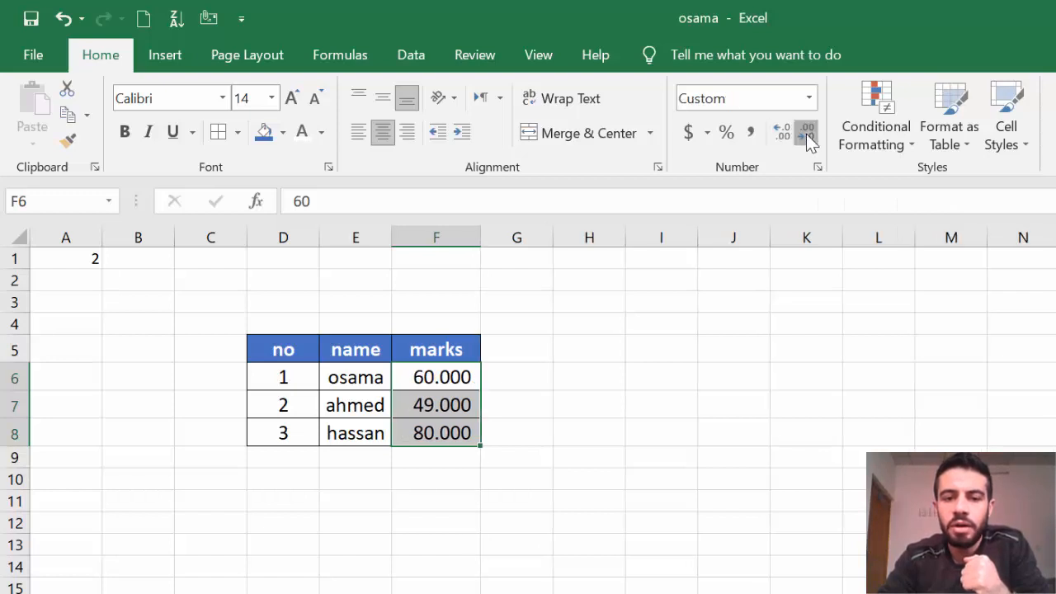
{"action": "left_click", "coordinate": [805, 134]}
{"action": "left_click", "coordinate": [806, 134]}
{"action": "left_click", "coordinate": [806, 134]}
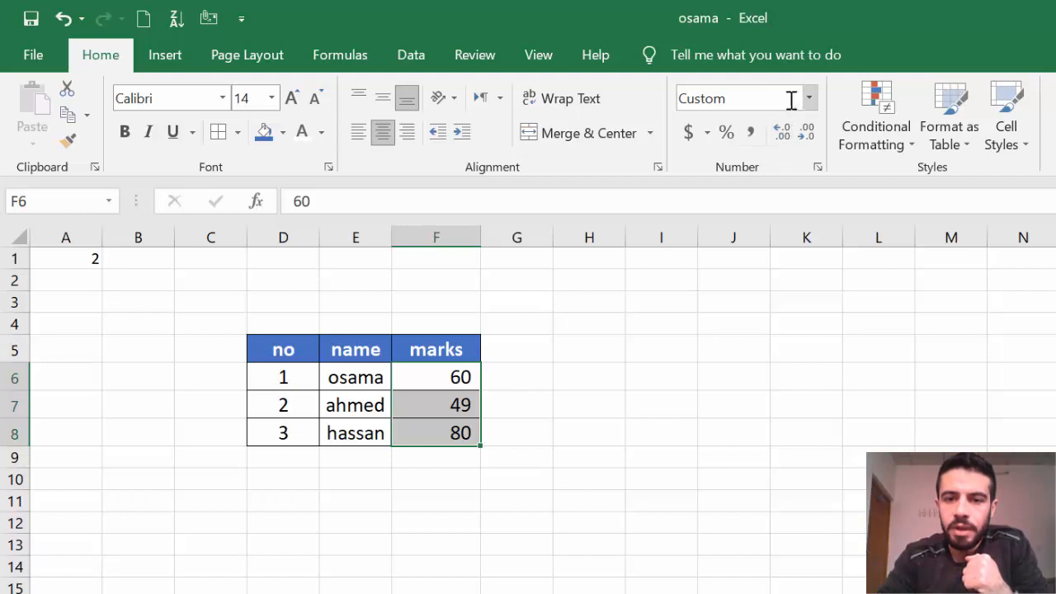
Switch the marks in F6:F8 to Time format, showing 12:00:00 AM.
{"action": "left_click", "coordinate": [808, 99]}
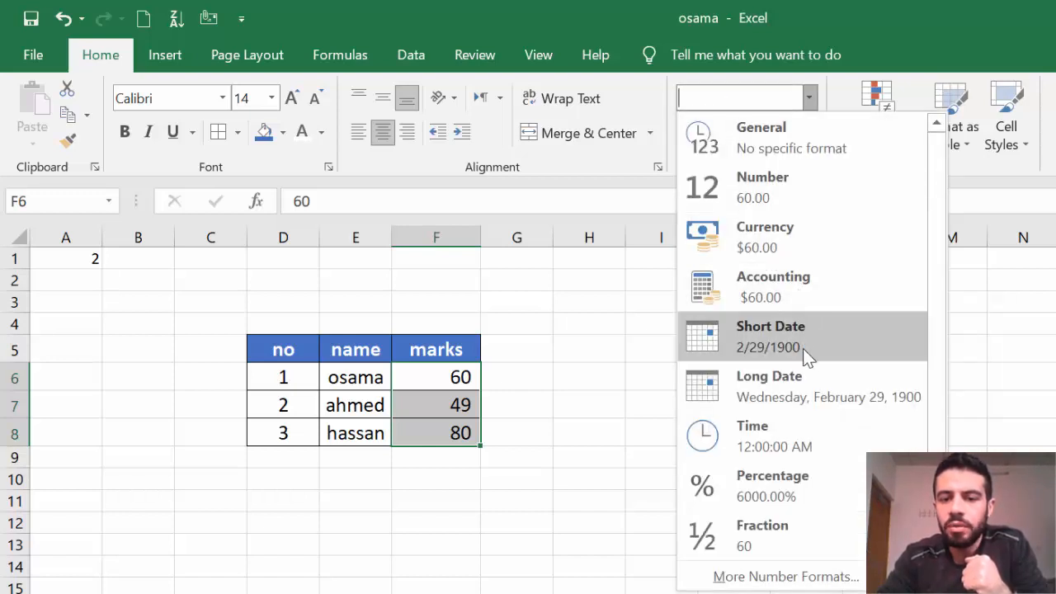
{"action": "left_click", "coordinate": [820, 437]}
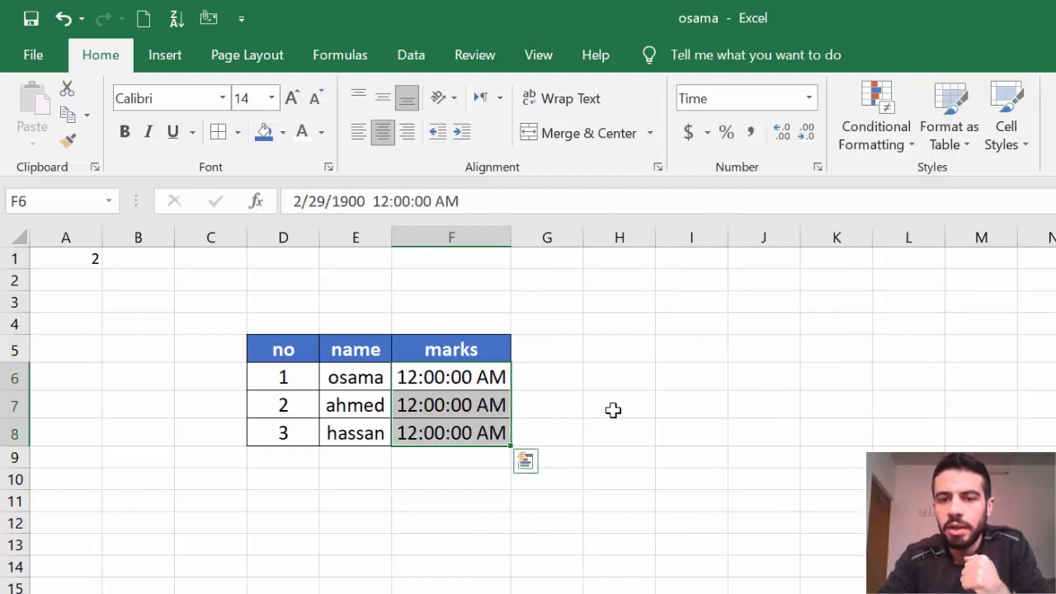
{"action": "left_click", "coordinate": [669, 407]}
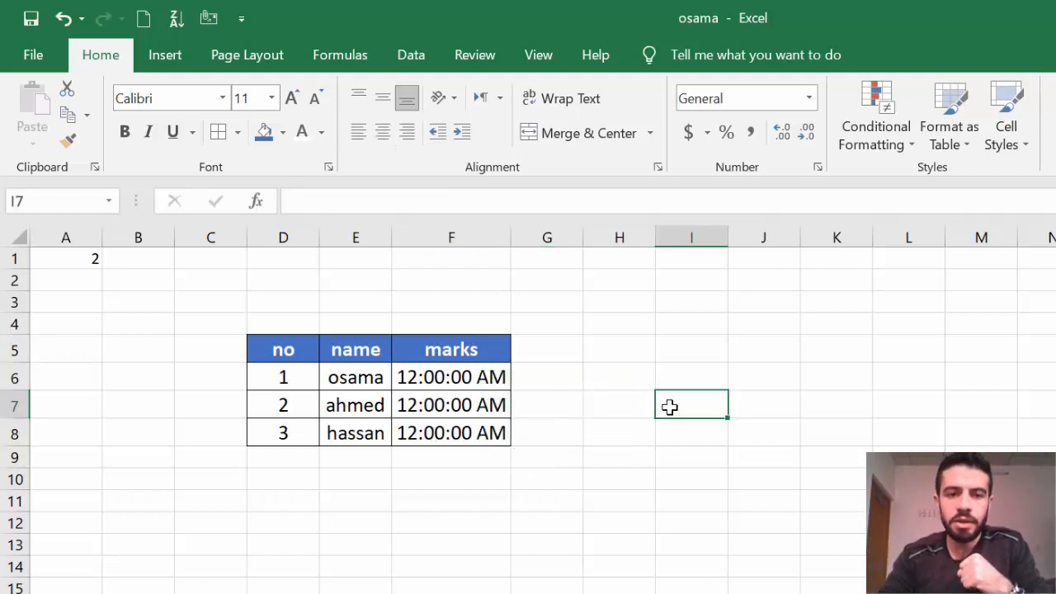
{"action": "left_click", "coordinate": [761, 544]}
{"action": "left_click", "coordinate": [758, 371]}
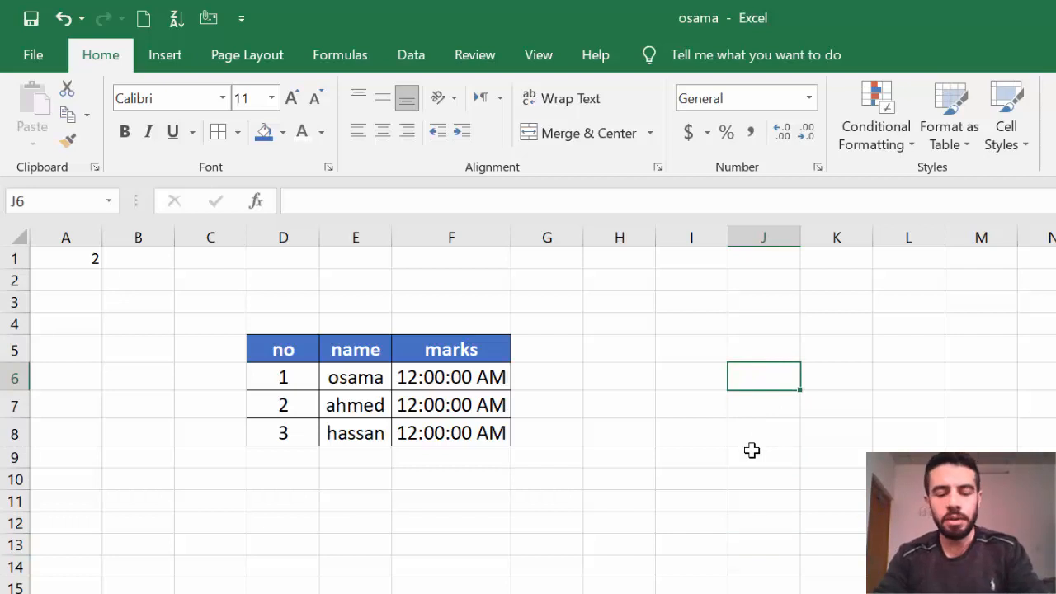
{"action": "type", "text": "1"}
{"action": "key", "text": "Return"}
{"action": "type", "text": "os"}
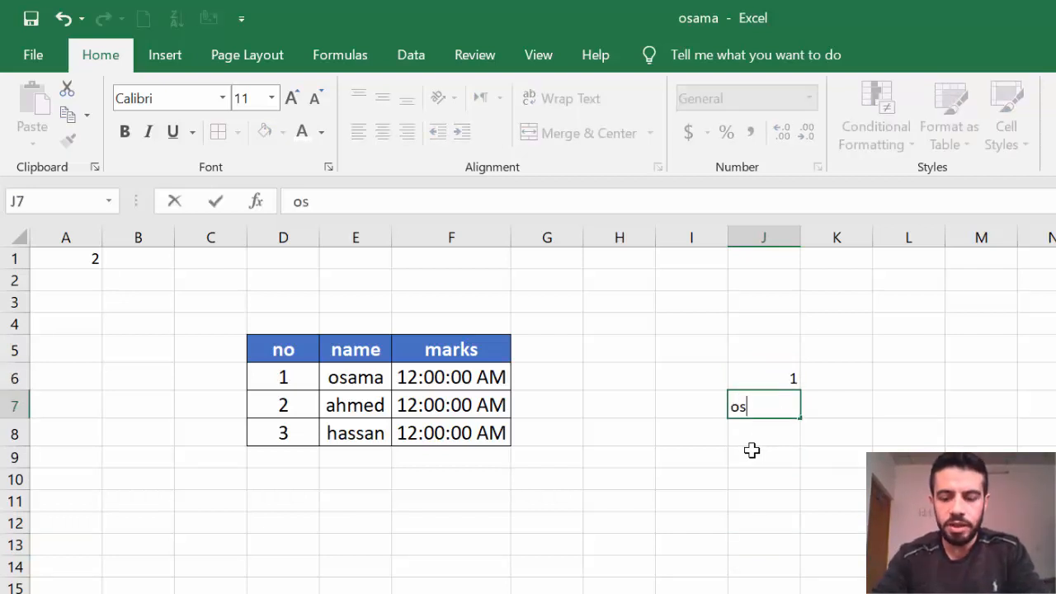
{"action": "key", "text": "Return"}
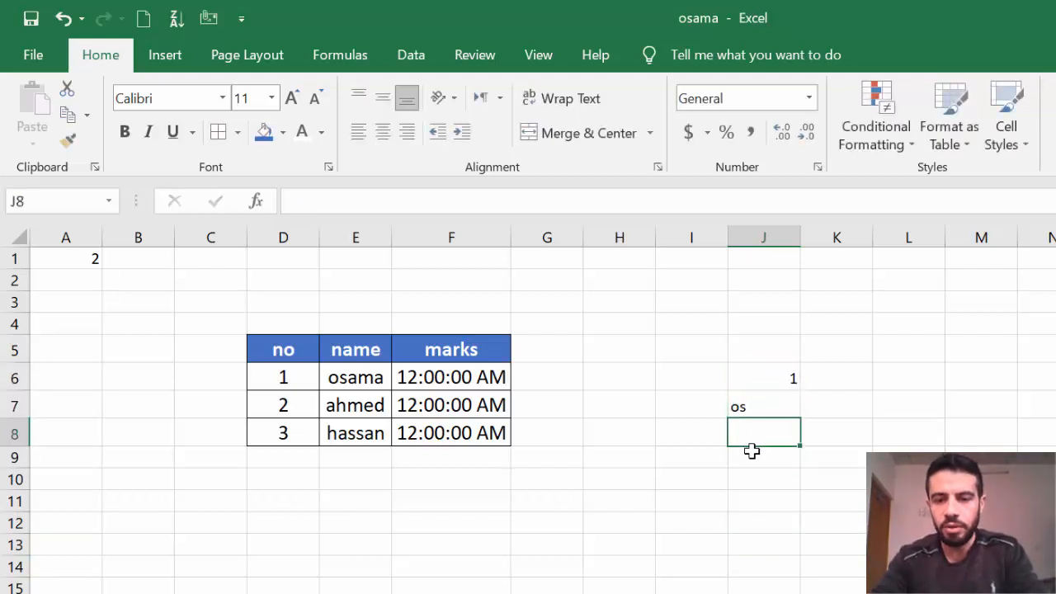
{"action": "left_click", "coordinate": [777, 372]}
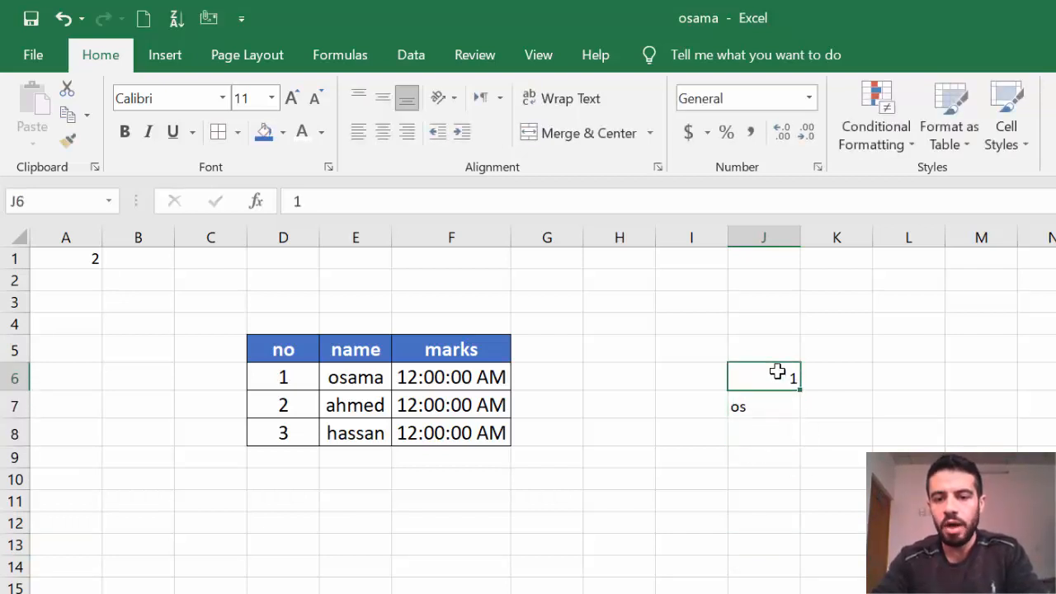
{"action": "left_click", "coordinate": [769, 415]}
{"action": "left_click", "coordinate": [777, 380]}
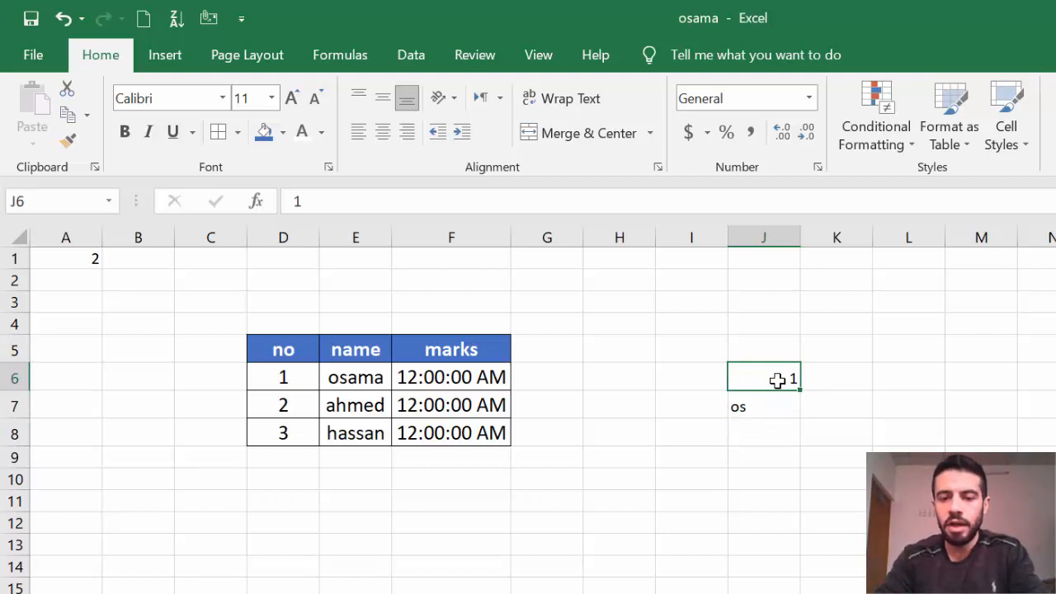
{"action": "left_click", "coordinate": [768, 408]}
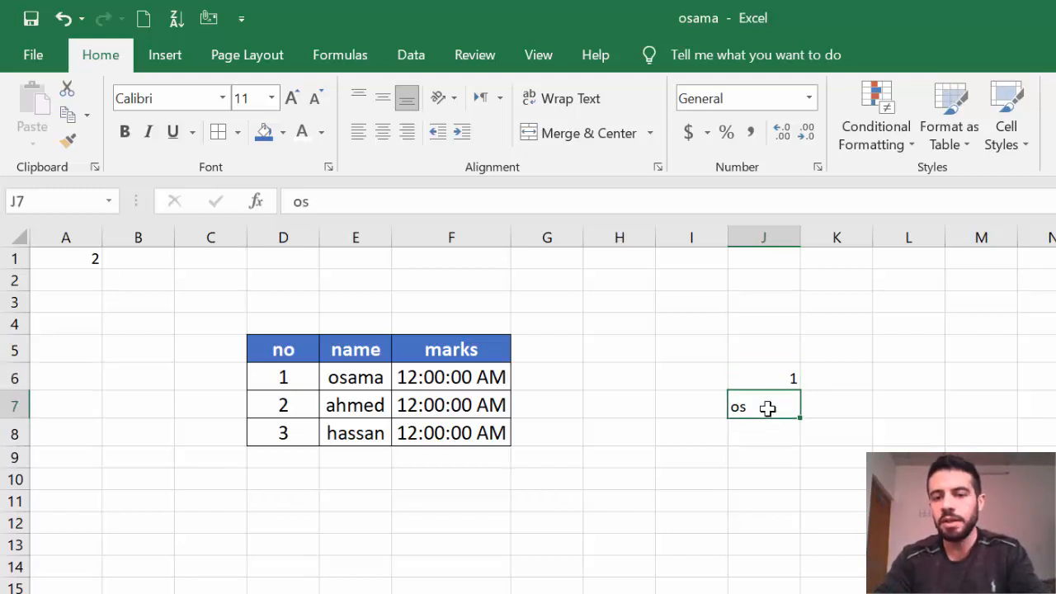
{"action": "left_click", "coordinate": [773, 459]}
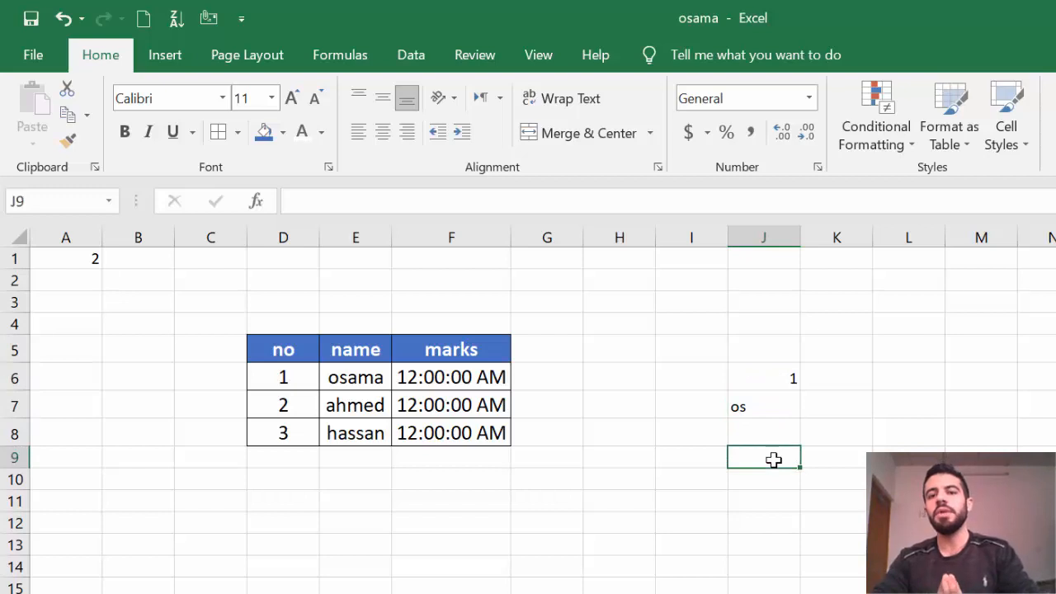
{"action": "left_click_drag", "start_coordinate": [767, 378], "coordinate": [711, 407]}
{"action": "key", "text": "Delete"}
{"action": "left_click", "coordinate": [711, 459]}
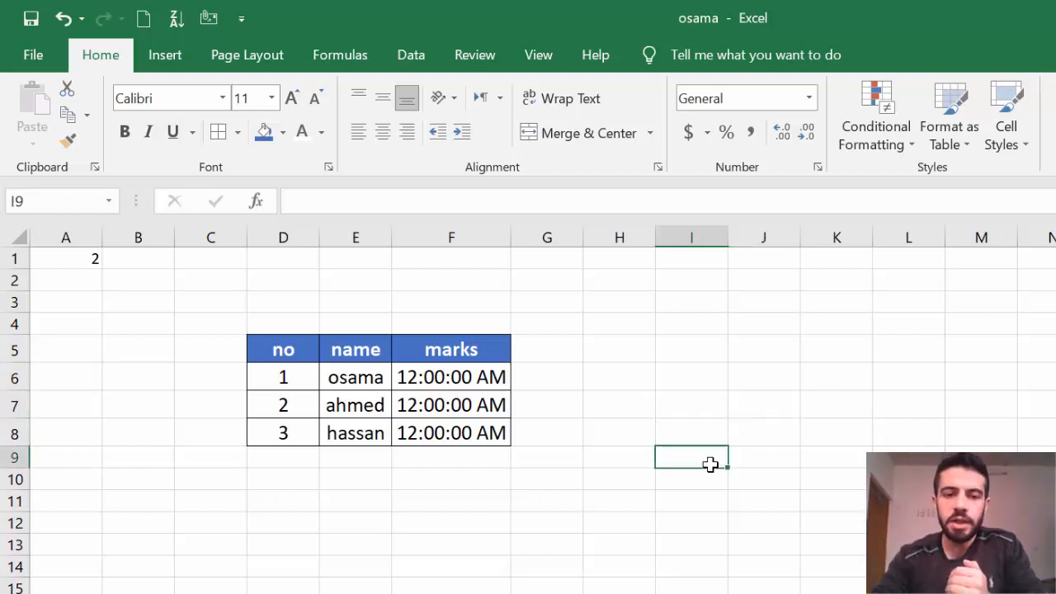
{"action": "left_click_drag", "start_coordinate": [260, 359], "coordinate": [472, 426]}
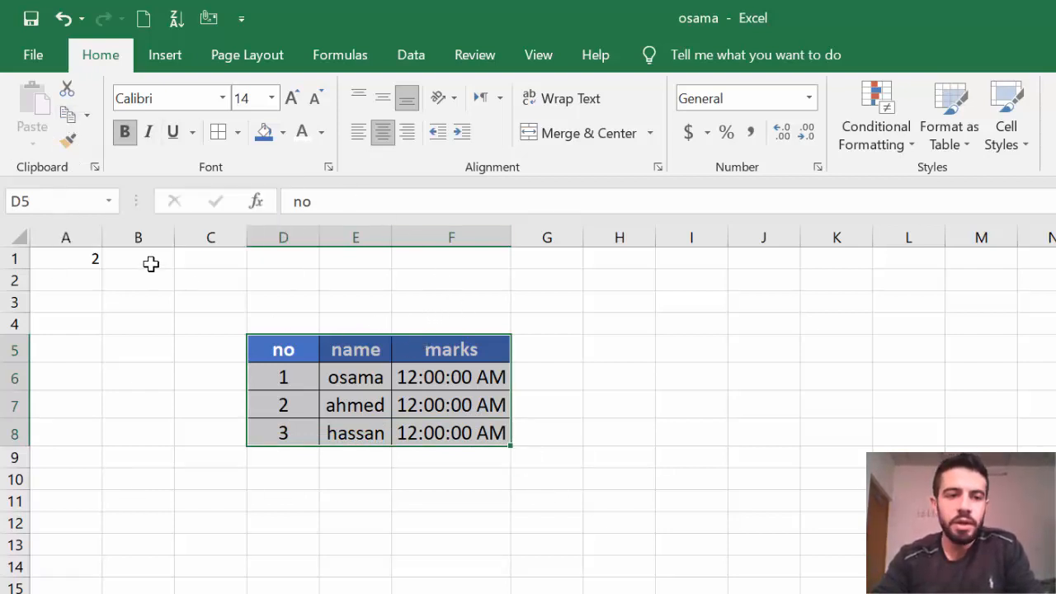
Copy the D5:F8 table and paste it transposed at L8.
{"action": "left_click", "coordinate": [71, 118]}
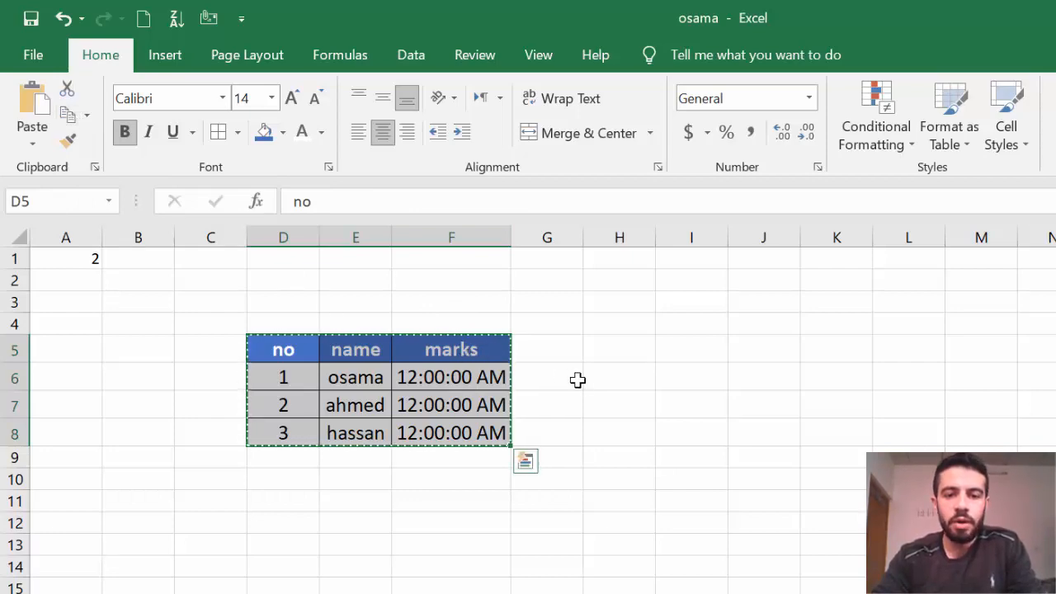
{"action": "left_click", "coordinate": [907, 429]}
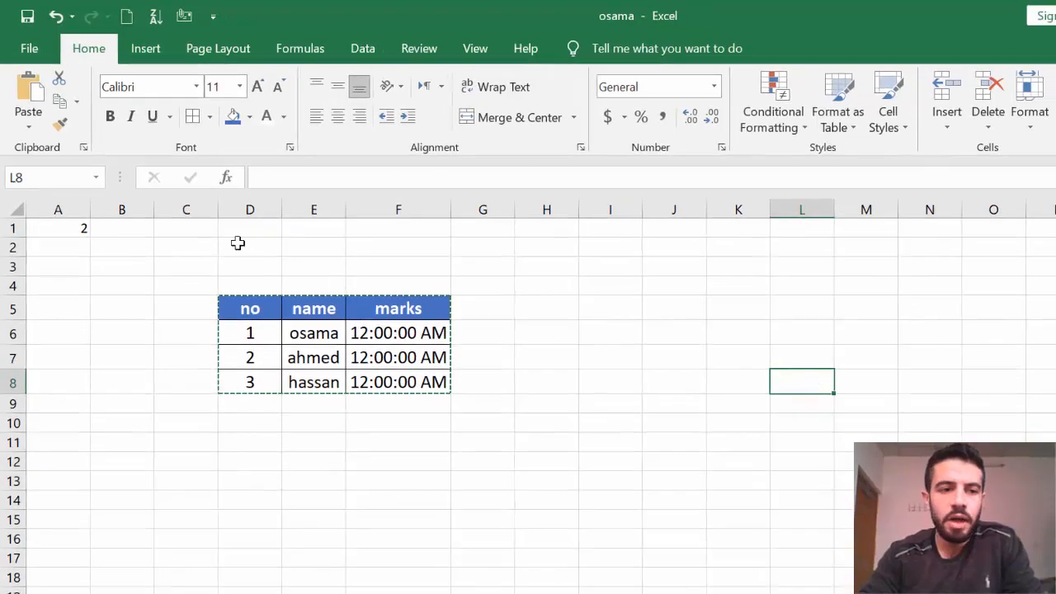
{"action": "left_click", "coordinate": [28, 129]}
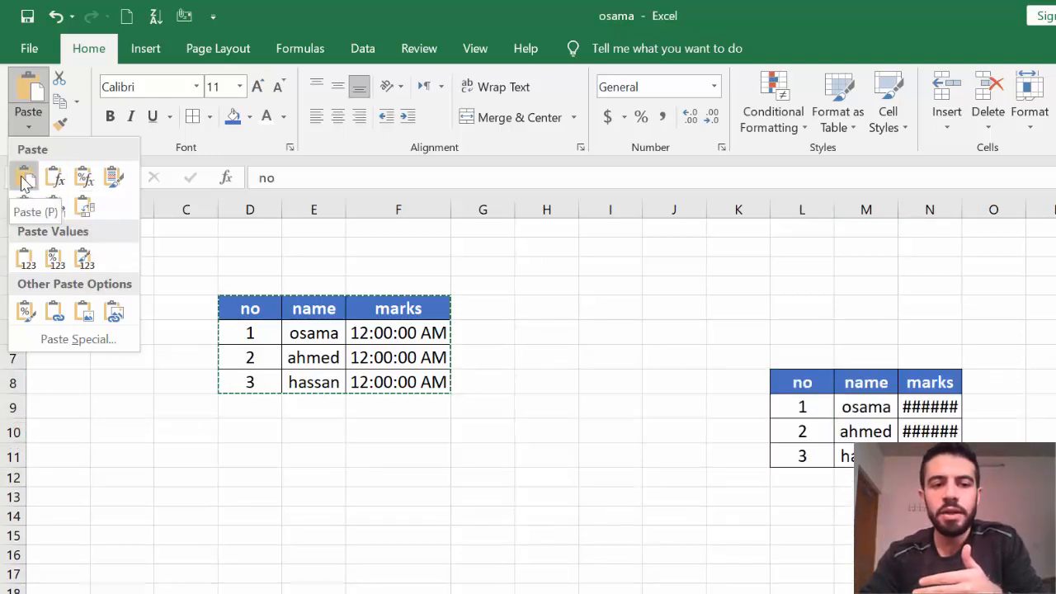
{"action": "left_click", "coordinate": [89, 210]}
{"action": "left_click", "coordinate": [542, 437]}
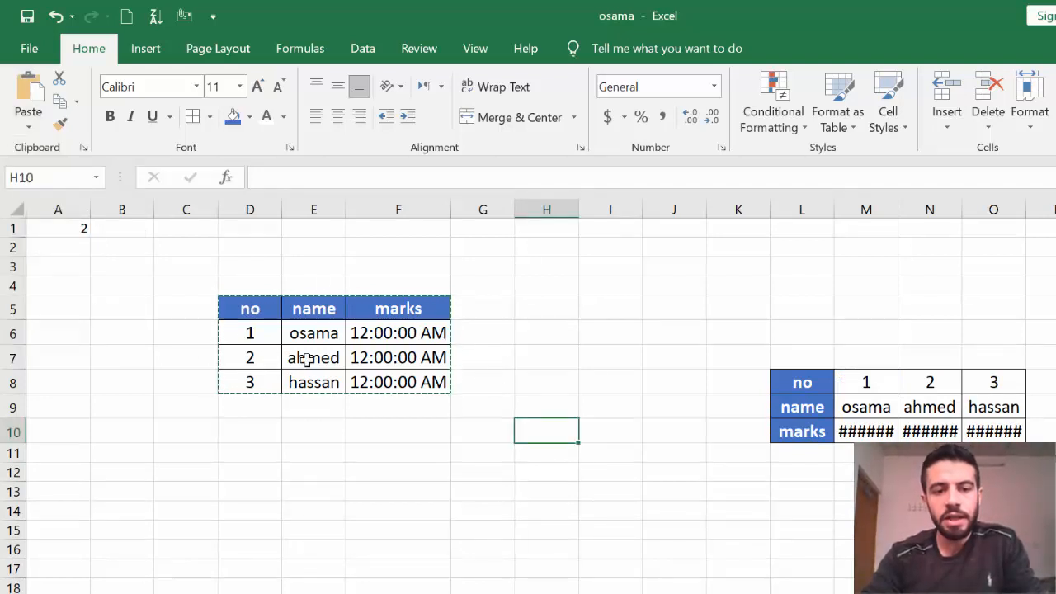
Cut the D5:F8 table and paste it at I13 so it occupies I13:K16.
{"action": "key", "text": "Escape"}
{"action": "left_click", "coordinate": [548, 391]}
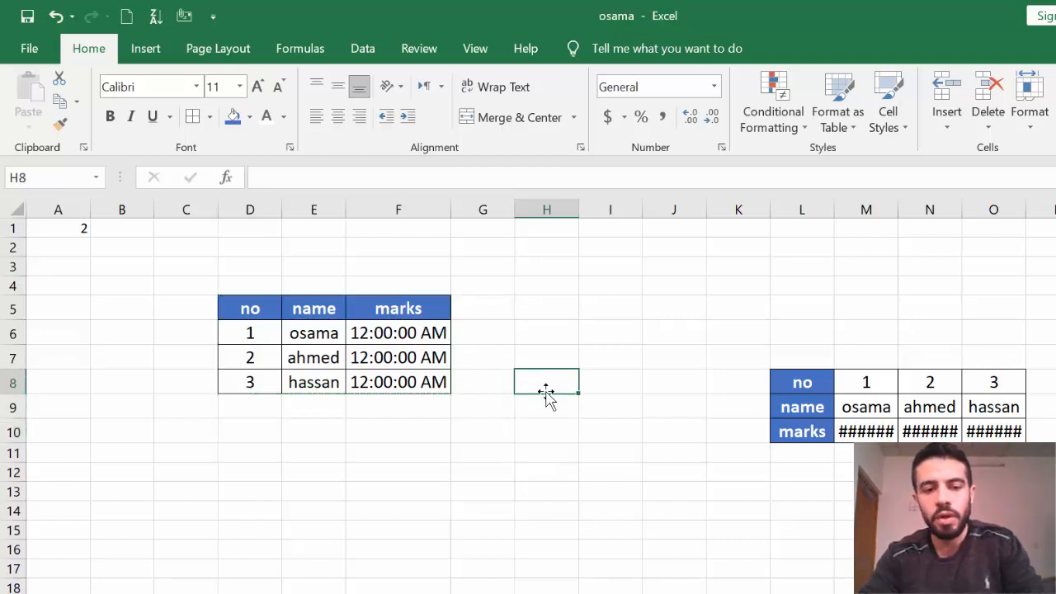
{"action": "left_click_drag", "start_coordinate": [258, 308], "coordinate": [412, 380]}
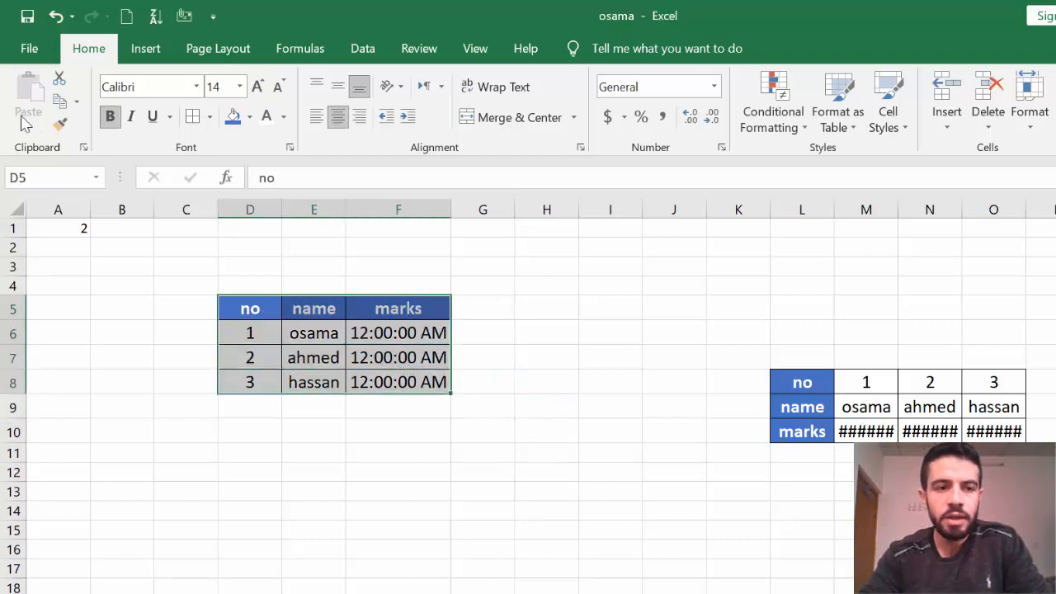
{"action": "left_click", "coordinate": [61, 79]}
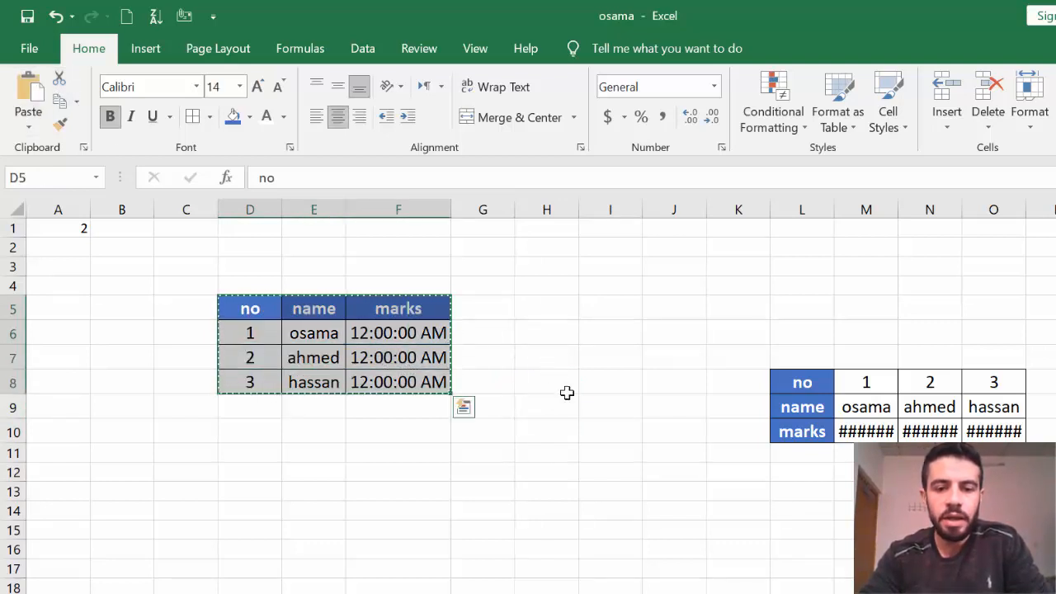
{"action": "left_click", "coordinate": [603, 485]}
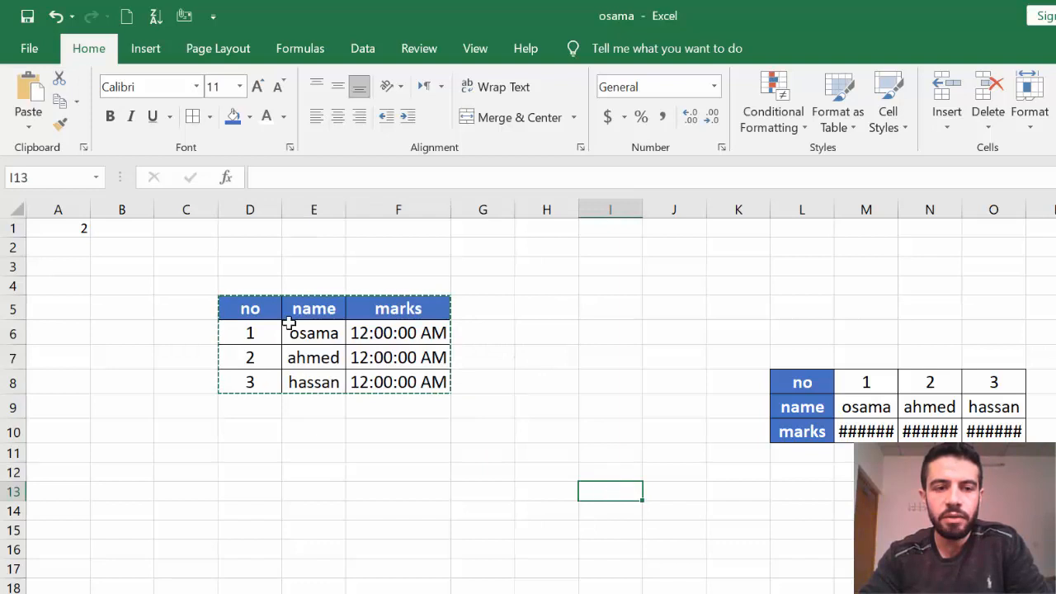
{"action": "left_click", "coordinate": [29, 129]}
{"action": "left_click", "coordinate": [25, 179]}
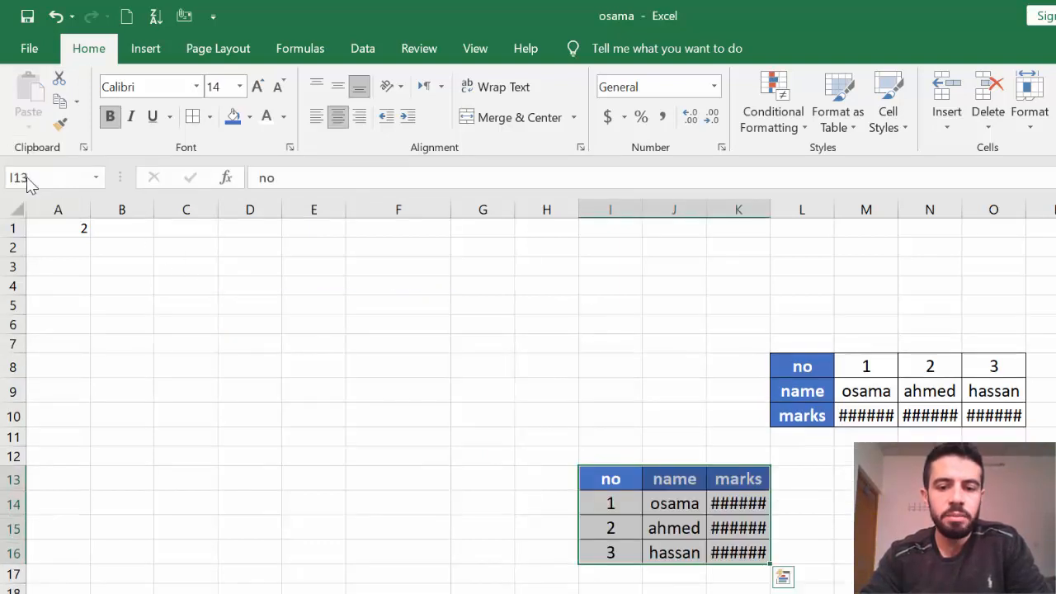
{"action": "left_click", "coordinate": [263, 339]}
{"action": "left_click", "coordinate": [654, 502]}
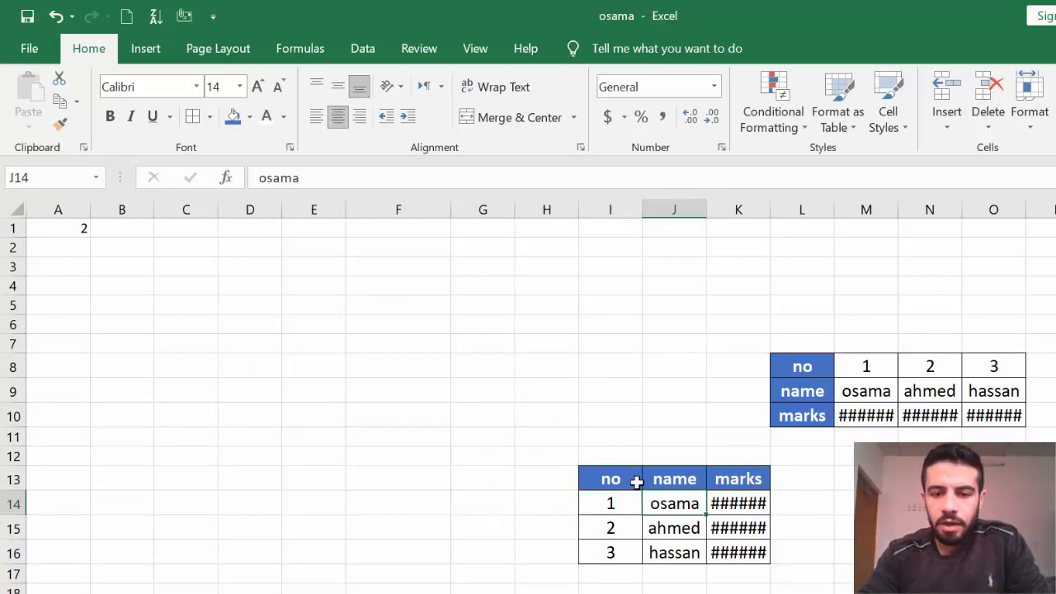
{"action": "left_click", "coordinate": [350, 368]}
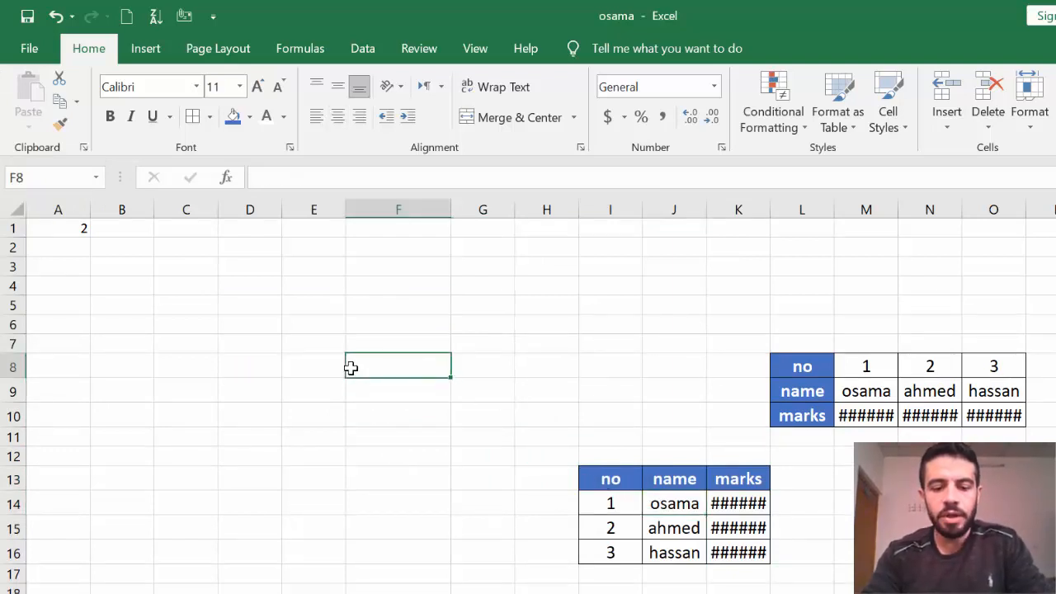
Enter the headers 'no' in F8 and 'name' in G8.
{"action": "type", "text": "no"}
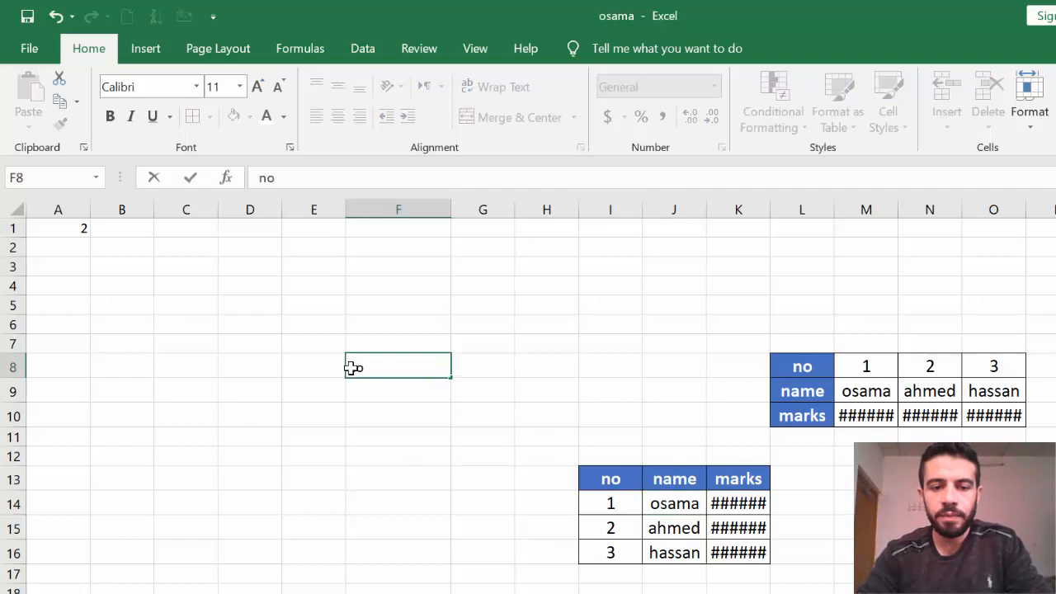
{"action": "left_click", "coordinate": [367, 437]}
{"action": "left_click", "coordinate": [443, 360]}
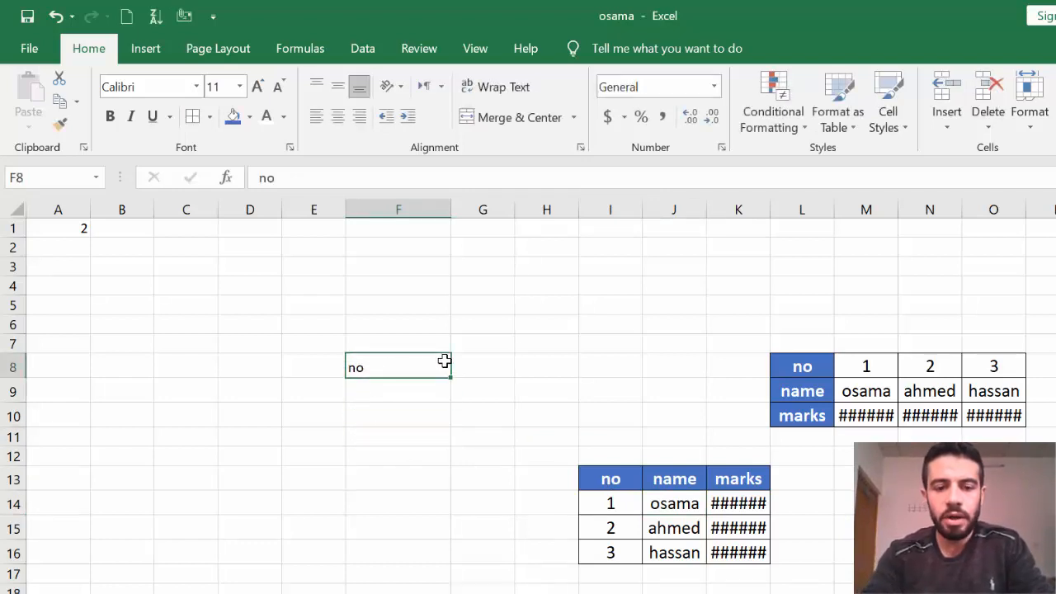
{"action": "left_click", "coordinate": [490, 365]}
{"action": "type", "text": "name"}
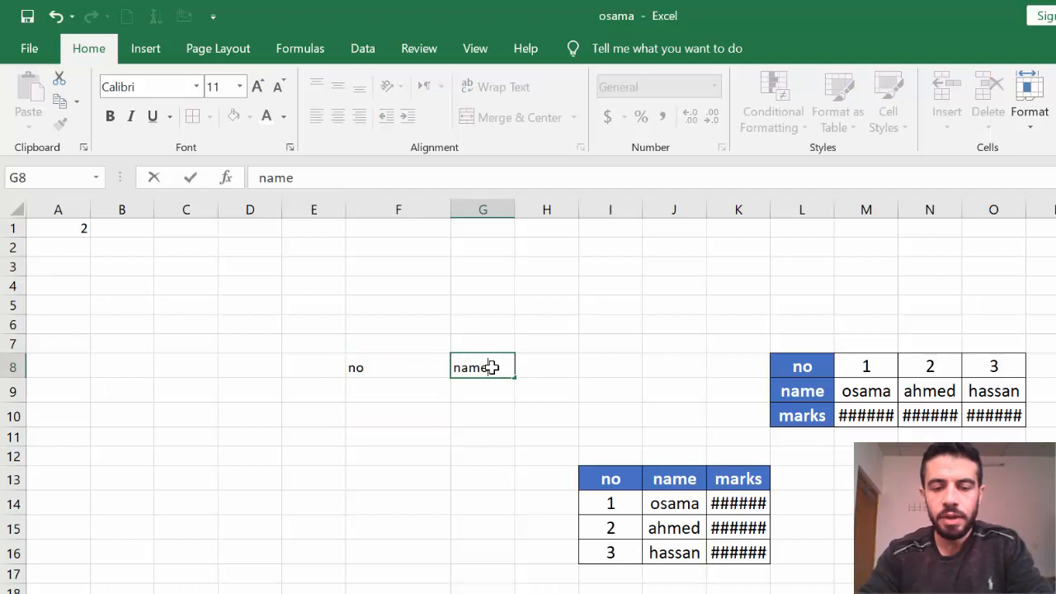
{"action": "left_click", "coordinate": [482, 436]}
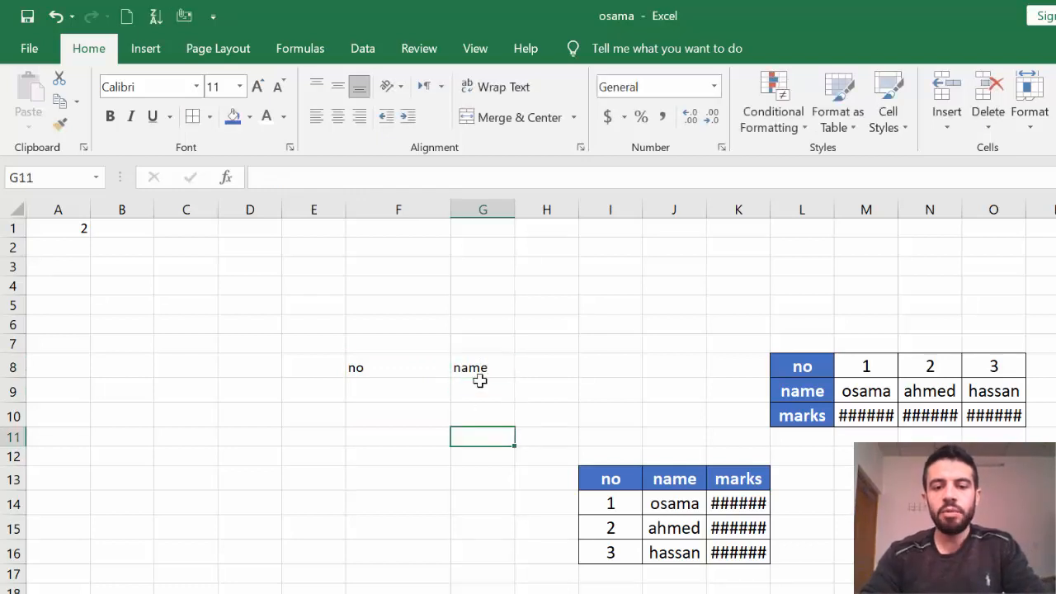
{"action": "left_click_drag", "start_coordinate": [483, 363], "coordinate": [372, 369]}
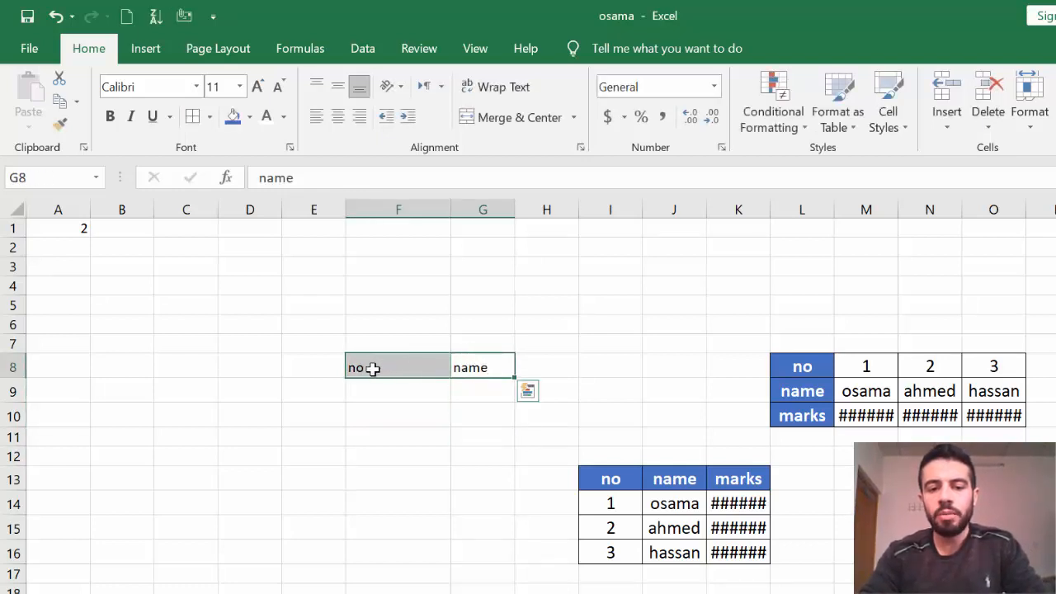
{"action": "left_click", "coordinate": [385, 424]}
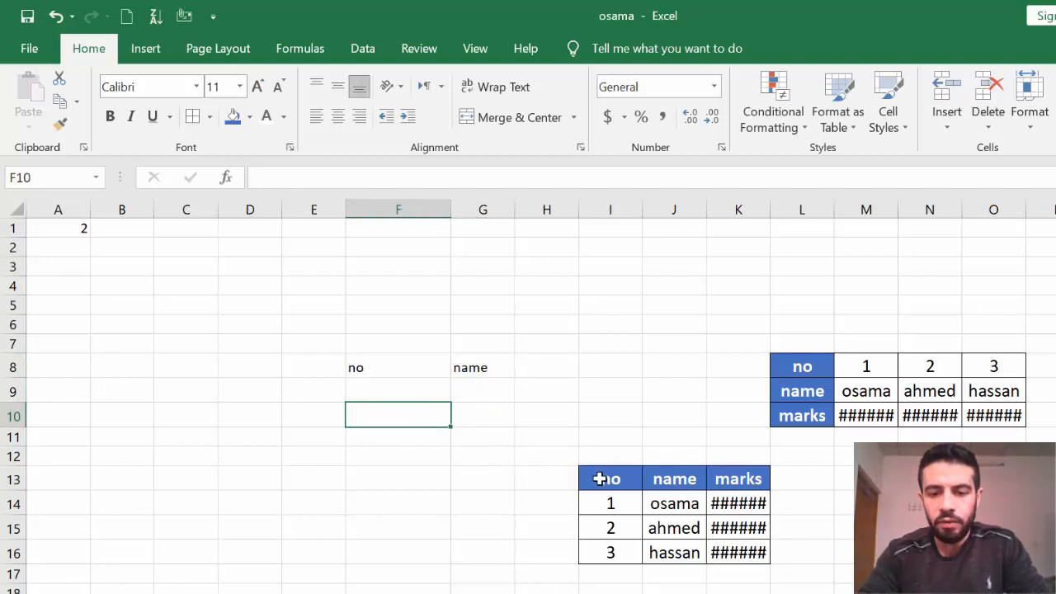
Copy the blue bold header style from I13:J13 onto F8:G8 with Format Painter.
{"action": "left_click_drag", "start_coordinate": [599, 478], "coordinate": [691, 480]}
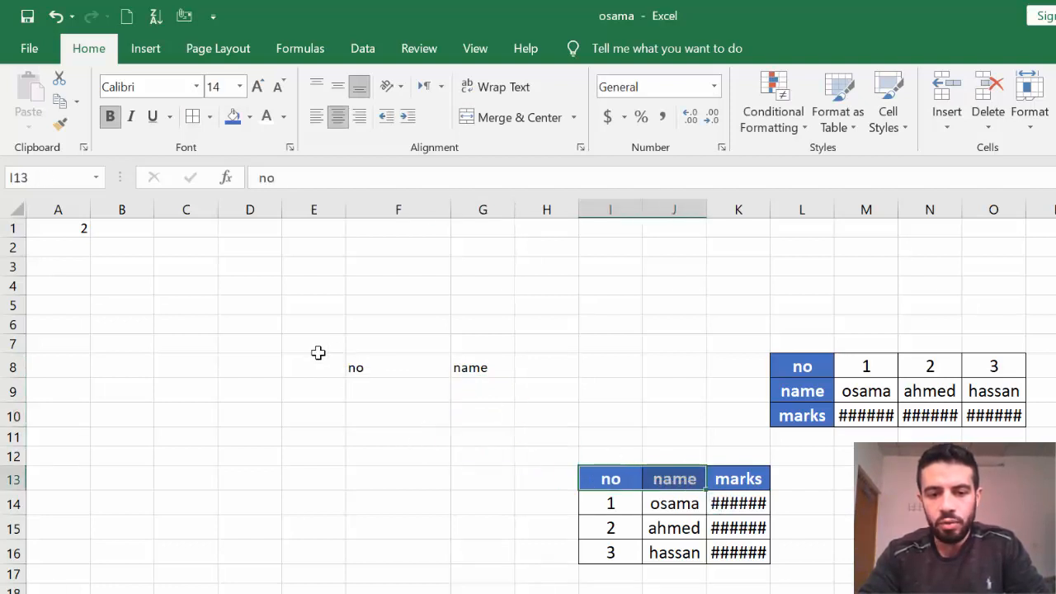
{"action": "left_click", "coordinate": [477, 402]}
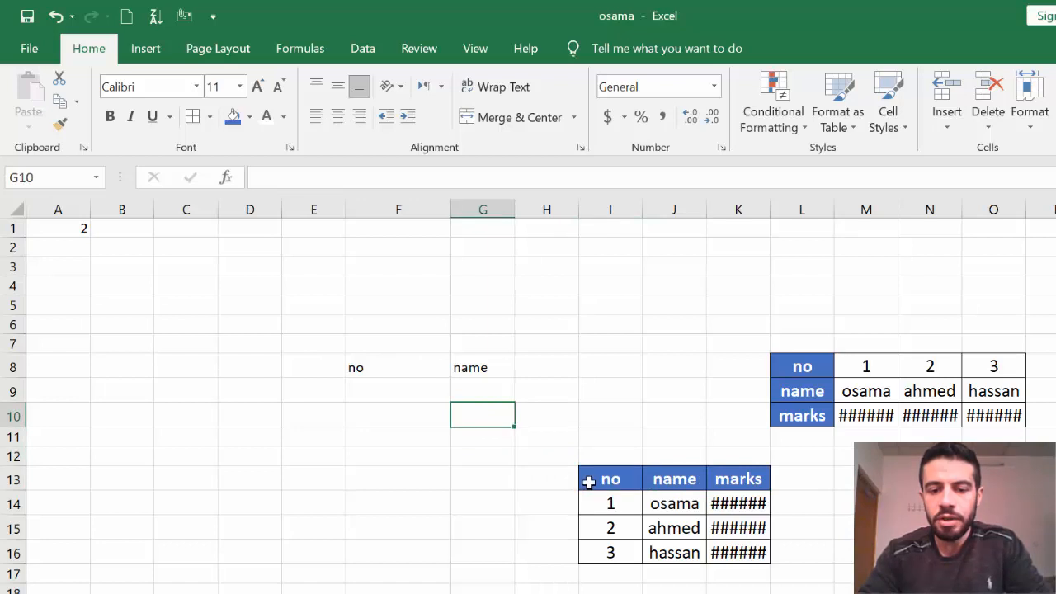
{"action": "left_click_drag", "start_coordinate": [590, 483], "coordinate": [648, 481]}
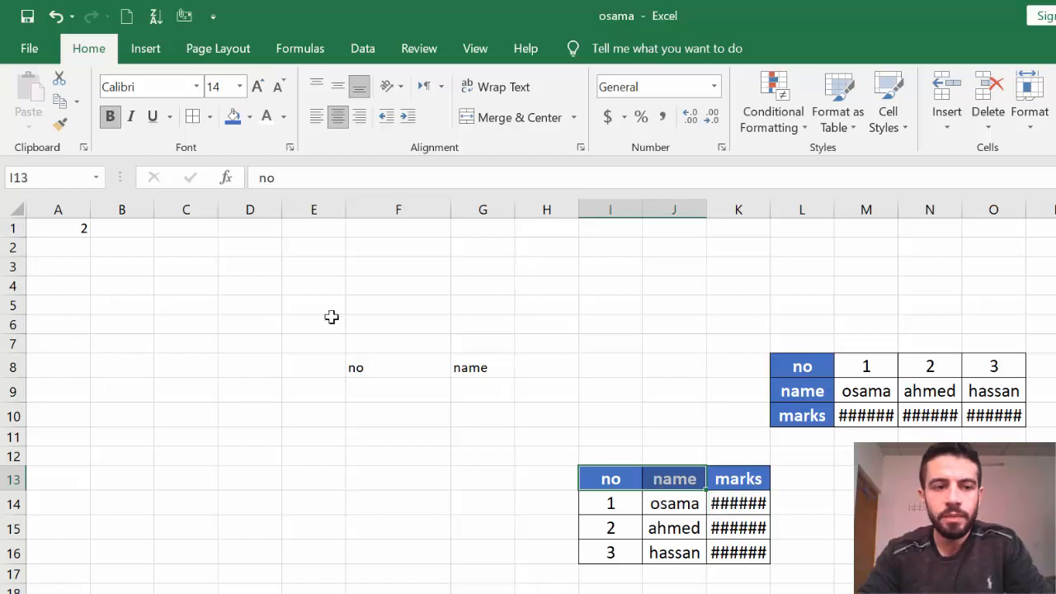
{"action": "left_click", "coordinate": [64, 125]}
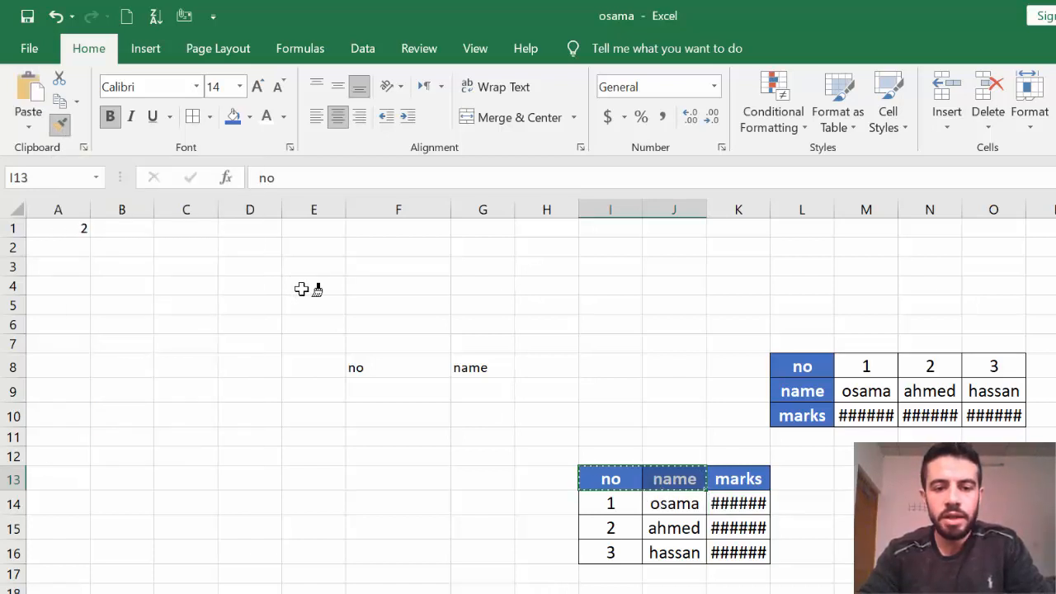
{"action": "left_click_drag", "start_coordinate": [347, 366], "coordinate": [474, 368]}
{"action": "left_click", "coordinate": [492, 436]}
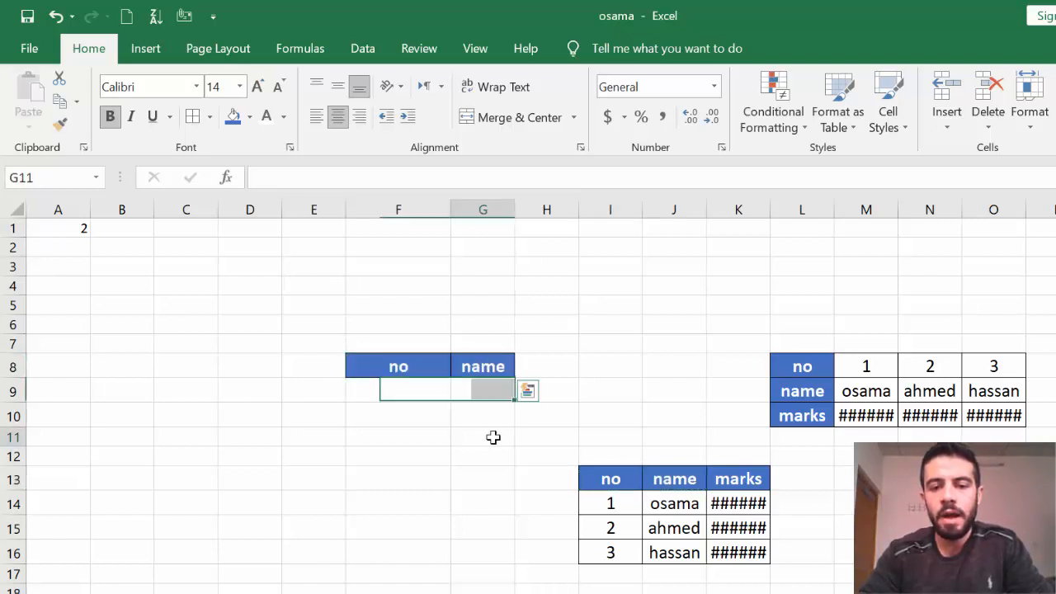